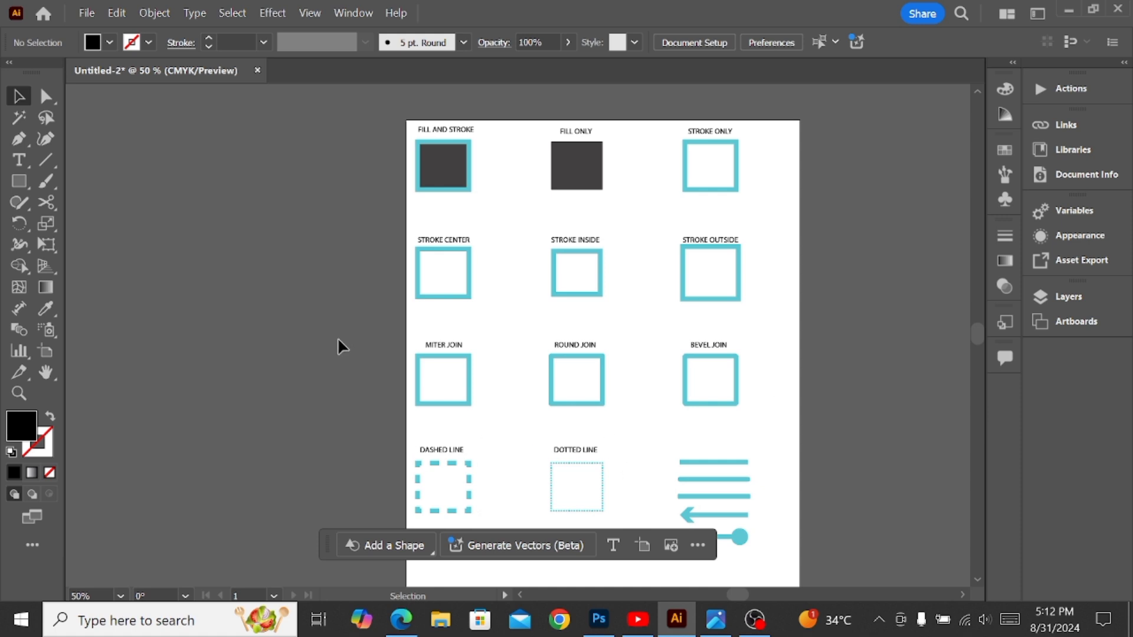
- Inspect the fill and stroke colours of the FILL AND STROKE square and the FILL ONLY square
{"action": "scroll", "coordinate": [457, 170], "scroll_direction": "up", "scroll_amount": 2}
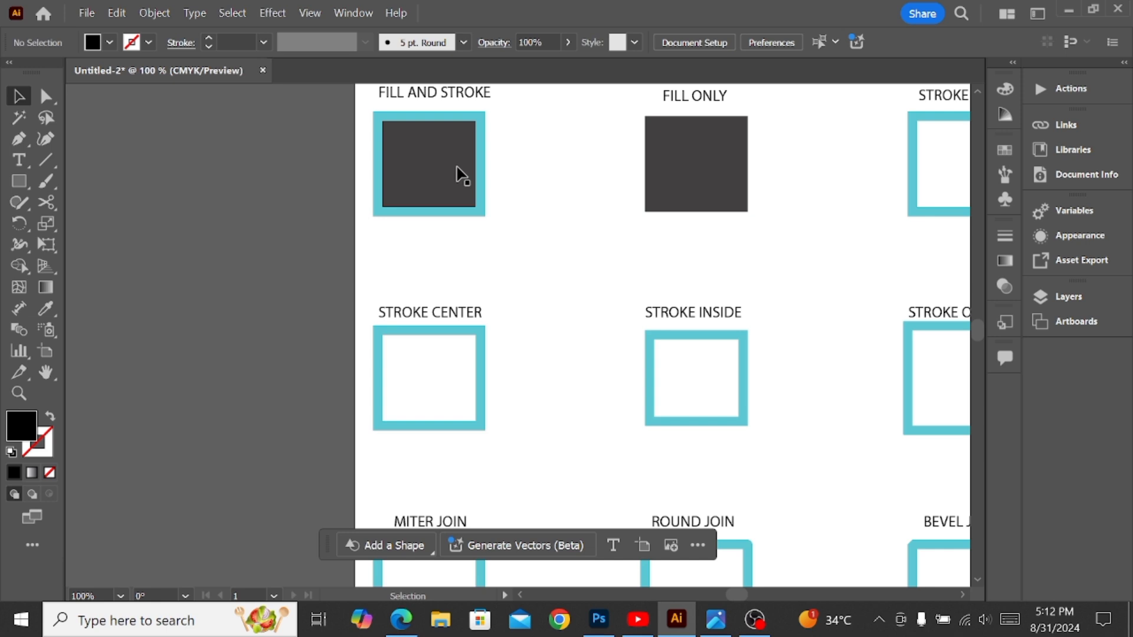
{"action": "scroll", "coordinate": [464, 174], "scroll_direction": "up", "scroll_amount": 5}
{"action": "scroll", "coordinate": [465, 174], "scroll_direction": "down", "scroll_amount": 4}
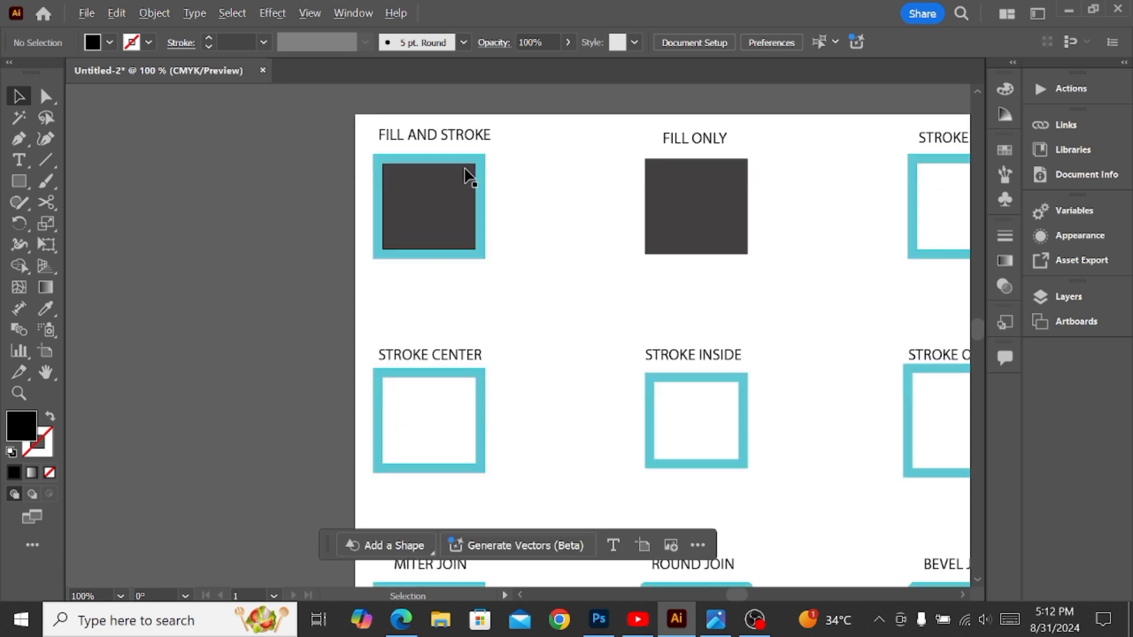
{"action": "scroll", "coordinate": [468, 176], "scroll_direction": "up", "scroll_amount": 1}
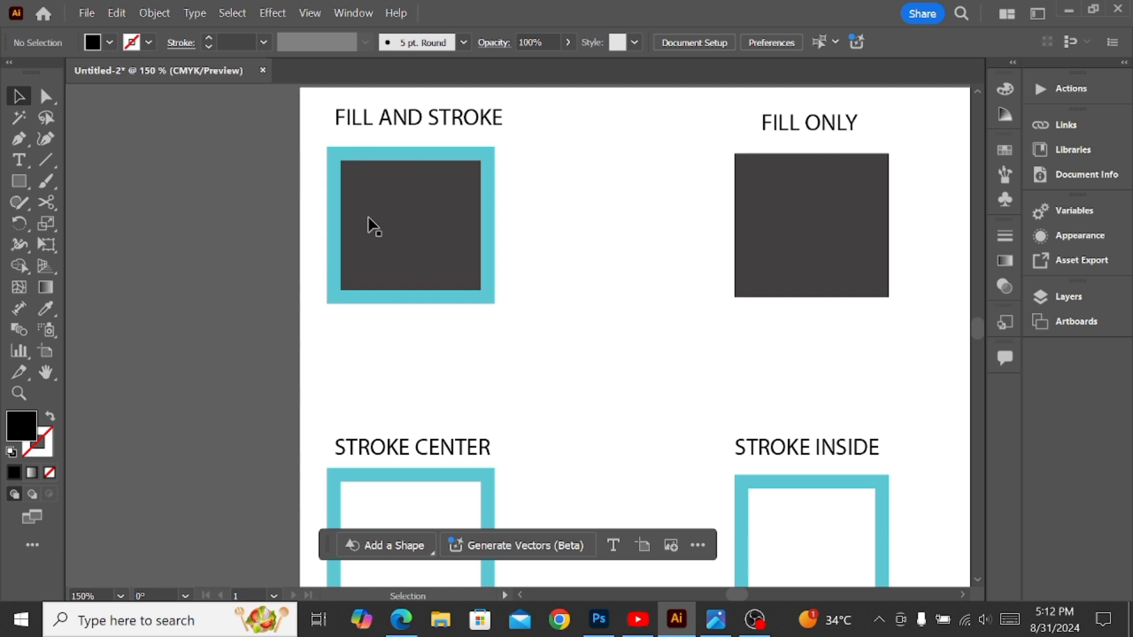
{"action": "left_click", "coordinate": [422, 219]}
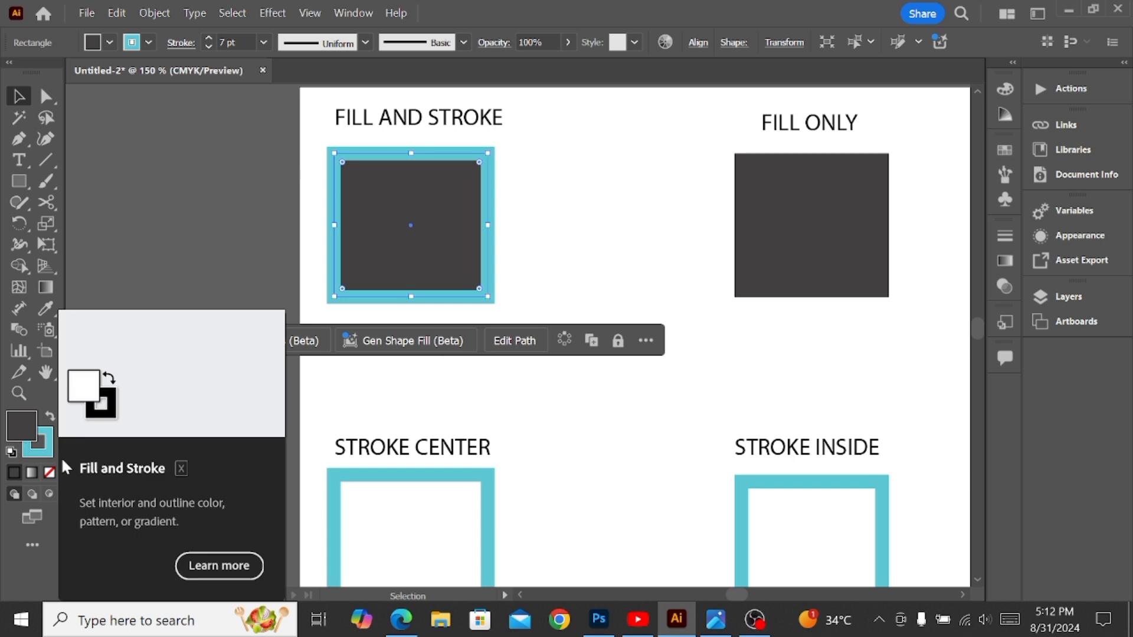
{"action": "scroll", "coordinate": [608, 145], "scroll_direction": "right", "scroll_amount": 3}
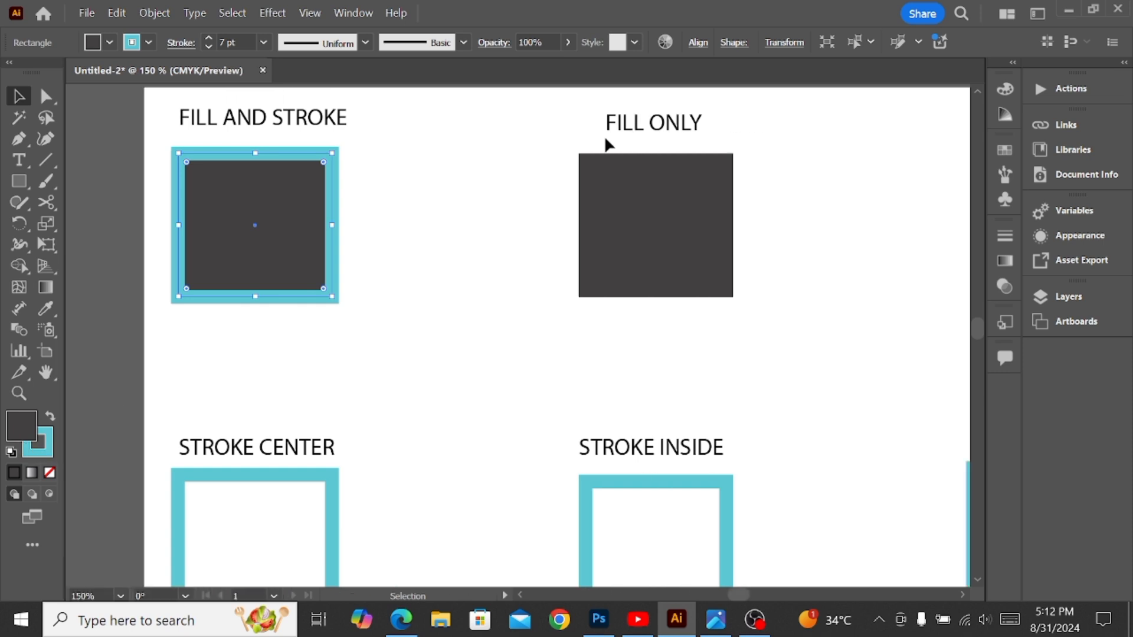
{"action": "left_click", "coordinate": [640, 200]}
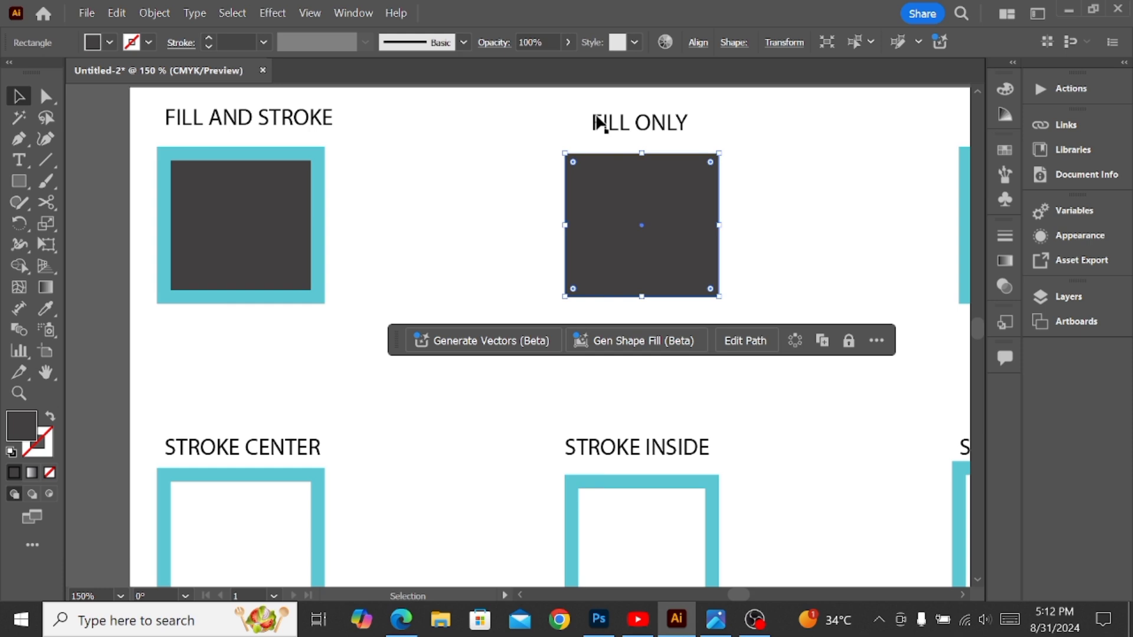
{"action": "scroll", "coordinate": [597, 119], "scroll_direction": "right", "scroll_amount": 5}
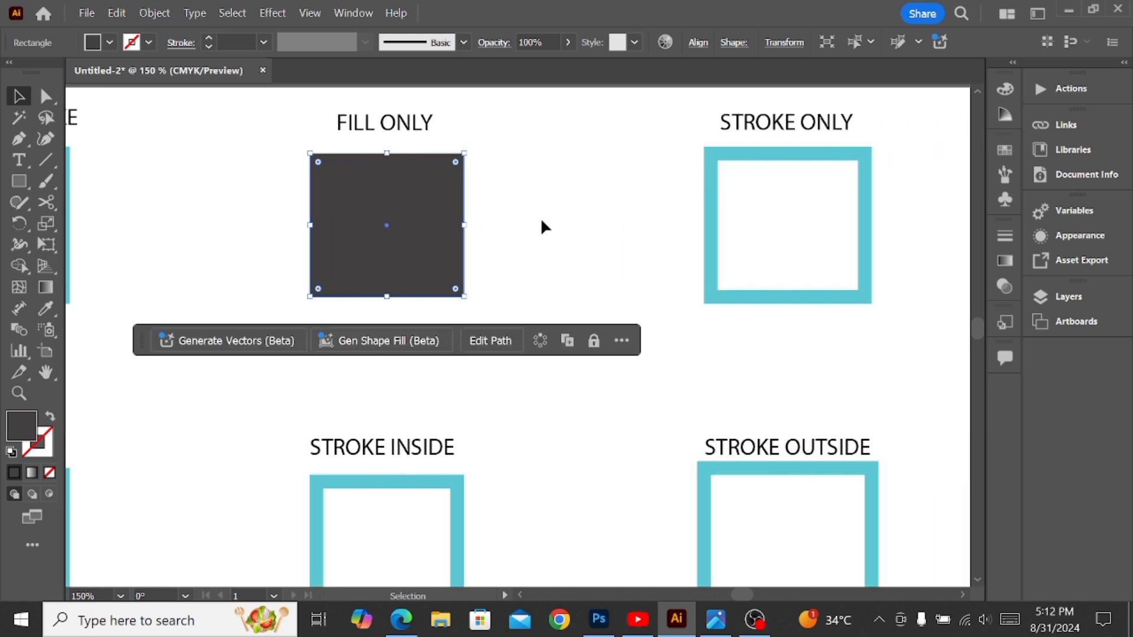
{"action": "scroll", "coordinate": [435, 251], "scroll_direction": "left", "scroll_amount": 7}
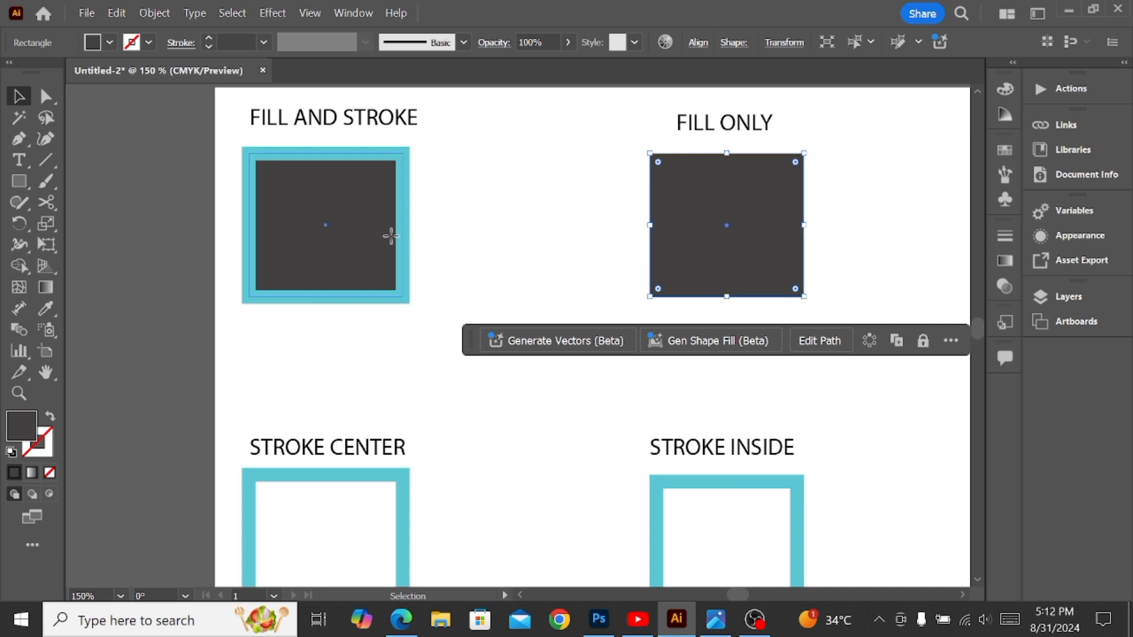
- Try moving the FILL AND STROKE square by its filled interior and undo the move
{"action": "left_click", "coordinate": [391, 236]}
{"action": "mouse_move", "coordinate": [278, 217]}
{"action": "left_mouse_down"}
{"action": "mouse_move", "coordinate": [354, 216]}
{"action": "mouse_move", "coordinate": [334, 223]}
{"action": "mouse_move", "coordinate": [409, 299]}
{"action": "mouse_move", "coordinate": [384, 256]}
{"action": "left_mouse_up"}
{"action": "key", "text": "ctrl+z"}
{"action": "key", "text": "ctrl+z"}
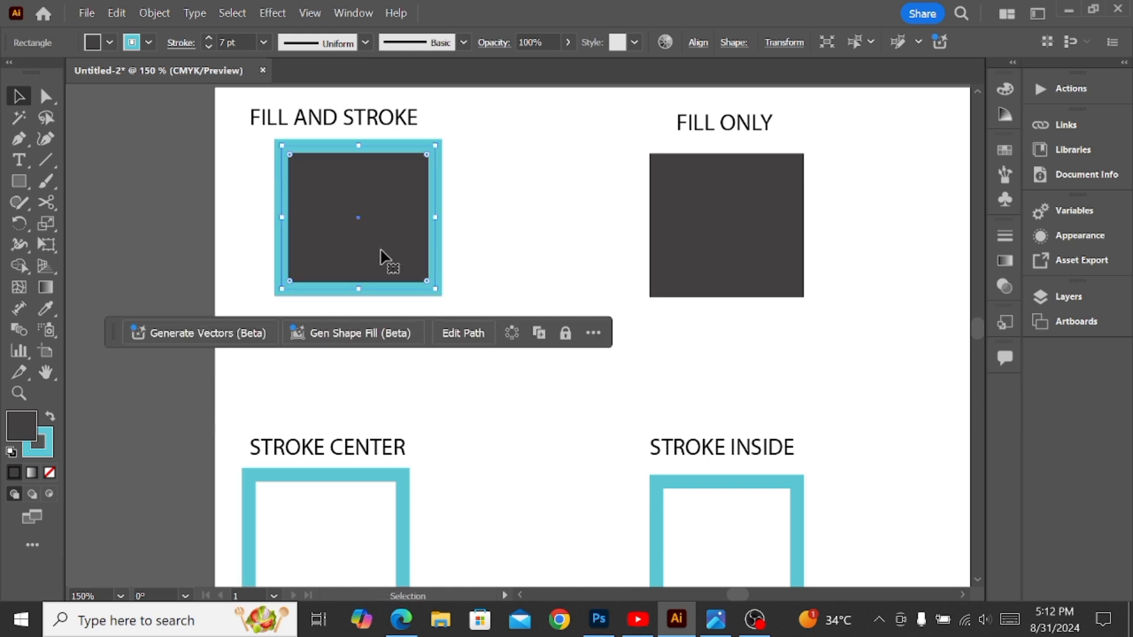
{"action": "key", "text": "ctrl+z"}
{"action": "key", "text": "ctrl+z"}
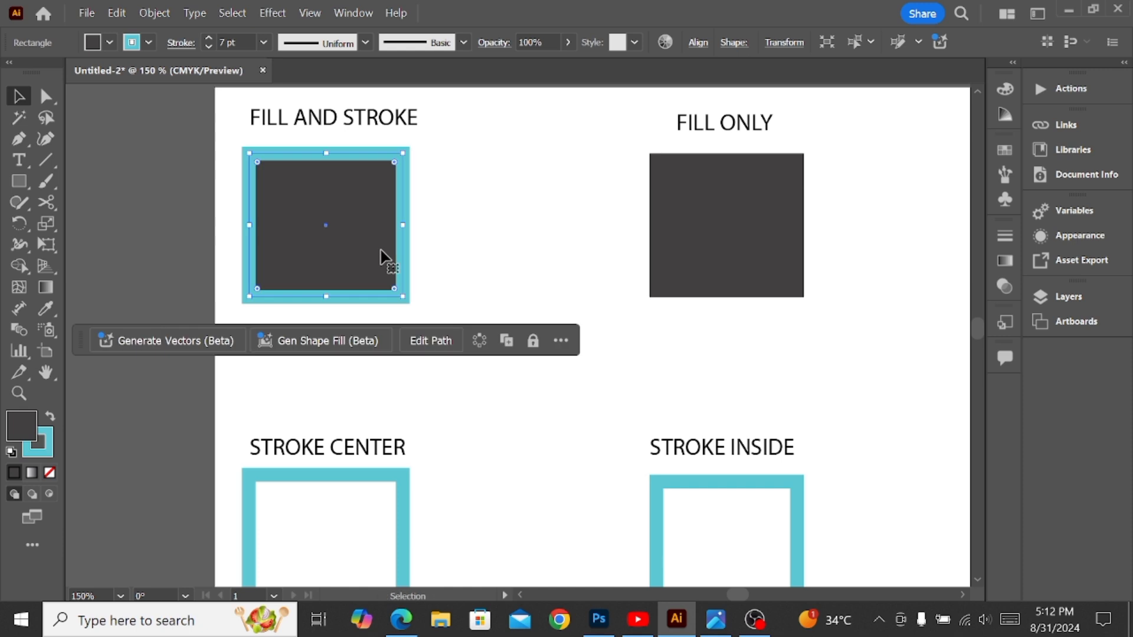
- Test selecting the STROKE ONLY square through its empty interior and by its outline
{"action": "scroll", "coordinate": [713, 242], "scroll_direction": "right", "scroll_amount": 5}
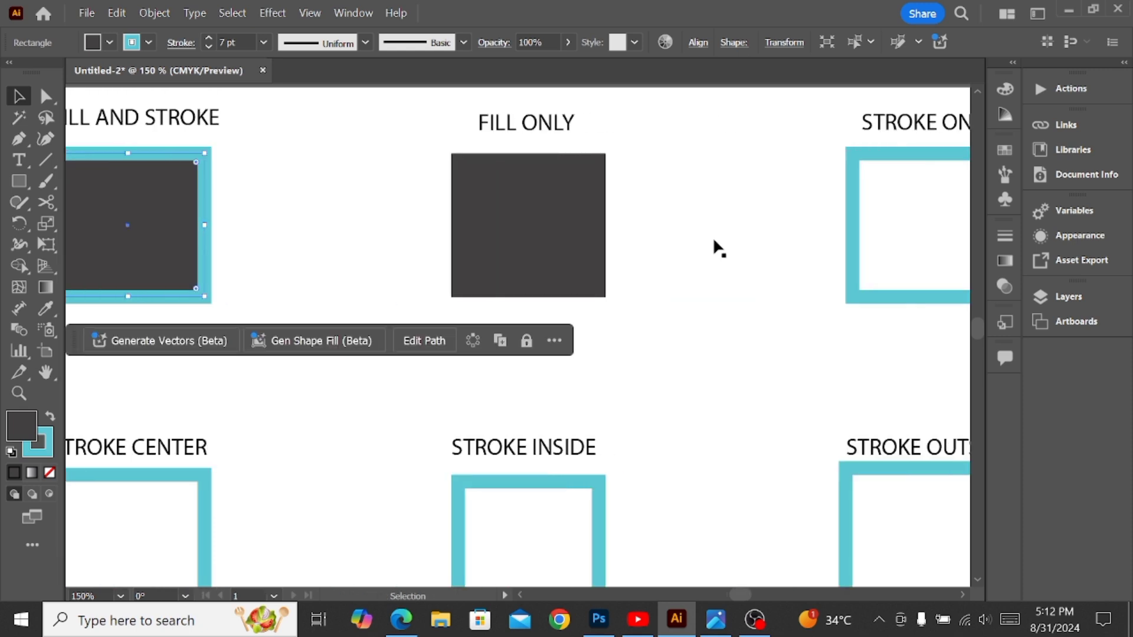
{"action": "scroll", "coordinate": [713, 241], "scroll_direction": "right", "scroll_amount": 8}
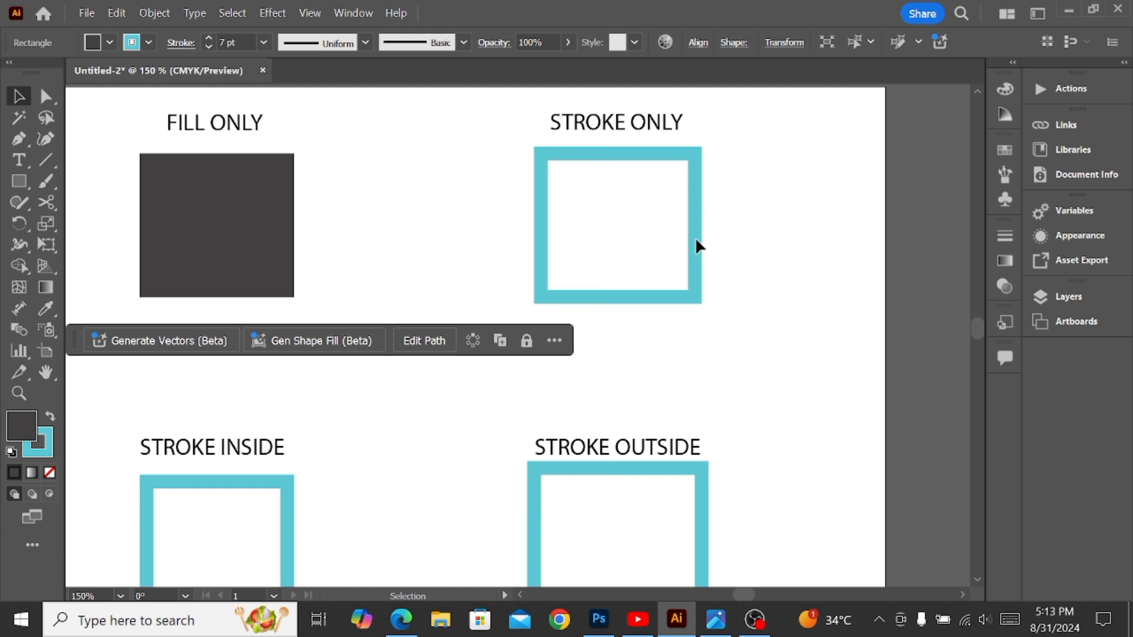
{"action": "key", "text": "ctrl+shift+a"}
{"action": "left_click", "coordinate": [695, 241]}
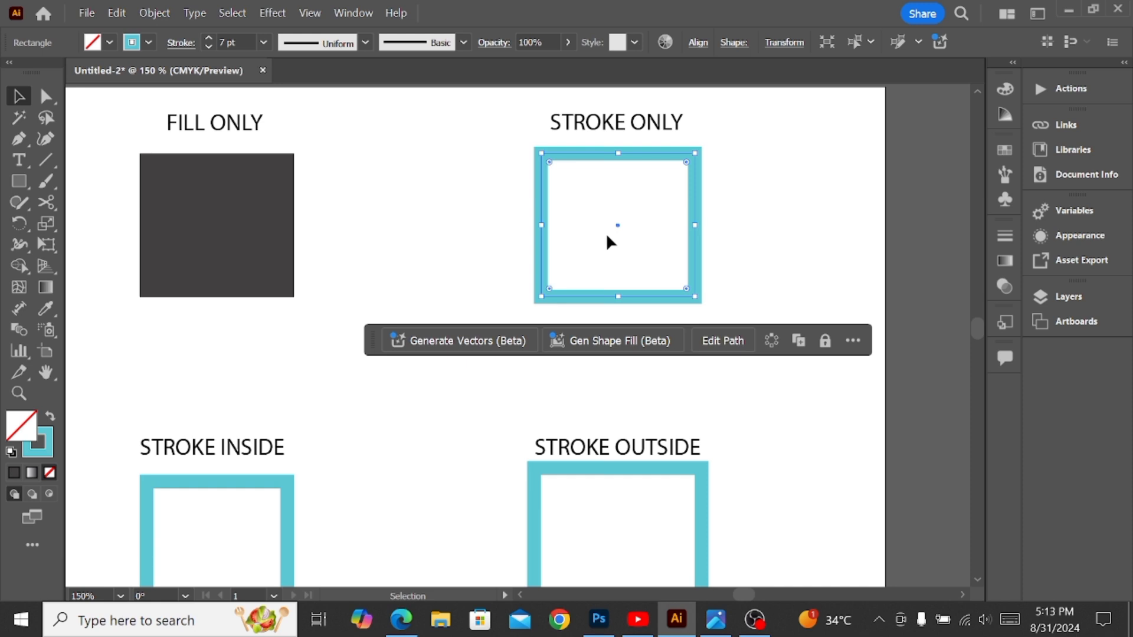
{"action": "mouse_move", "coordinate": [606, 232]}
{"action": "left_mouse_down"}
{"action": "mouse_move", "coordinate": [430, 324]}
{"action": "mouse_move", "coordinate": [594, 255]}
{"action": "mouse_move", "coordinate": [534, 259]}
{"action": "left_mouse_up"}
{"action": "left_click", "coordinate": [579, 257]}
{"action": "left_click", "coordinate": [538, 241]}
{"action": "left_click", "coordinate": [463, 250]}
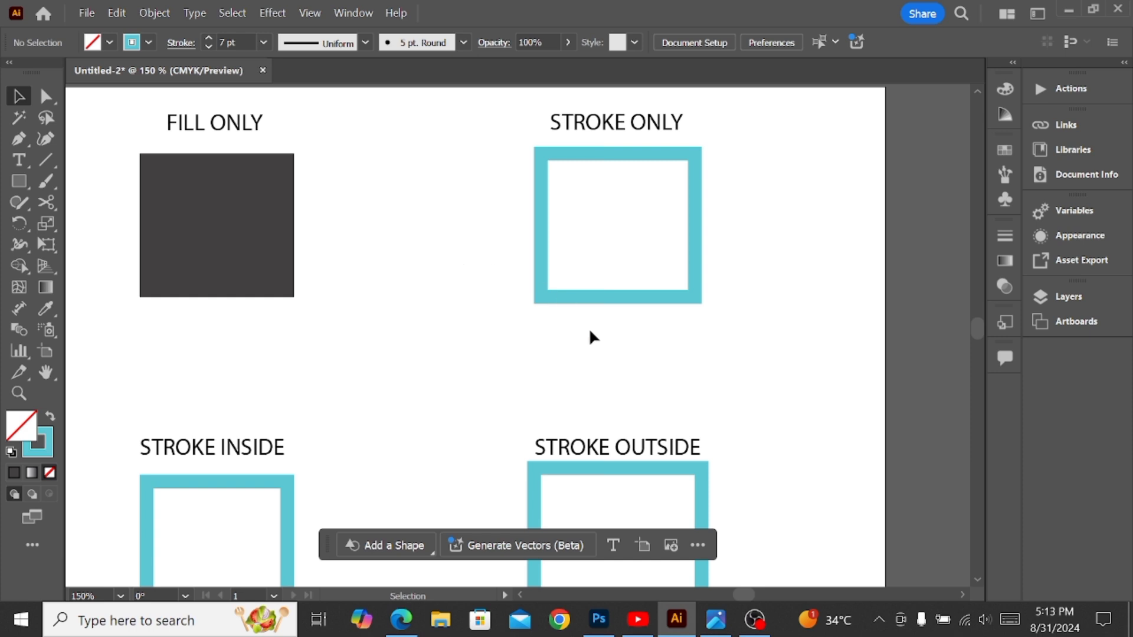
{"action": "left_click", "coordinate": [584, 297]}
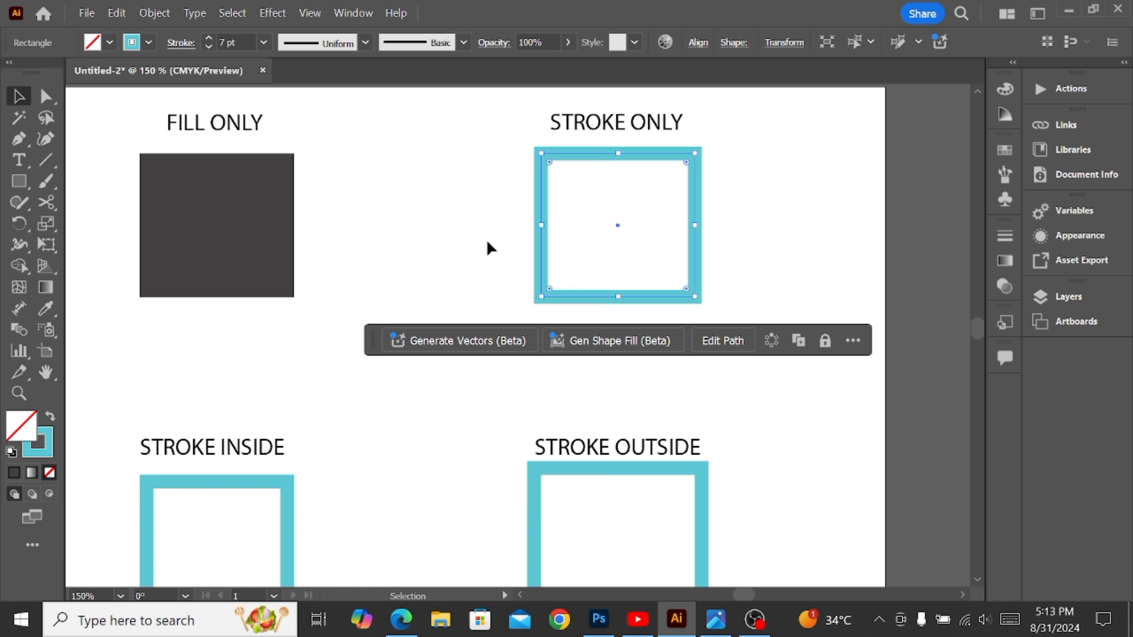
- Increase the stroke weight of the STROKE CENTER square to 18 pt
{"action": "scroll", "coordinate": [488, 244], "scroll_direction": "down", "scroll_amount": 4}
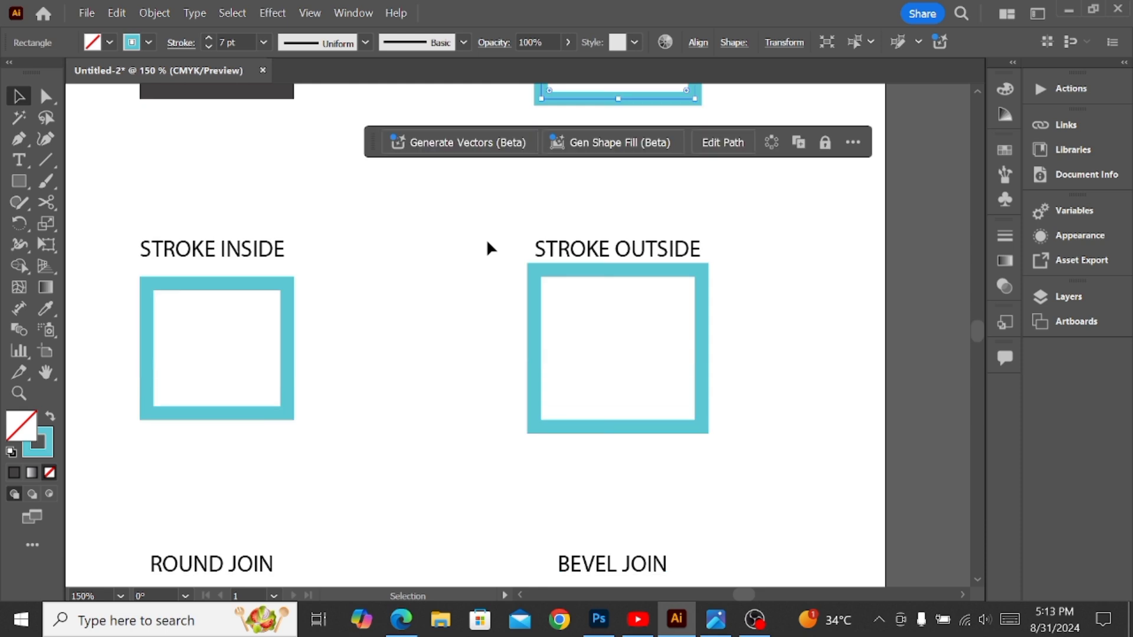
{"action": "scroll", "coordinate": [488, 243], "scroll_direction": "left", "scroll_amount": 10}
{"action": "scroll", "coordinate": [488, 244], "scroll_direction": "right", "scroll_amount": 5}
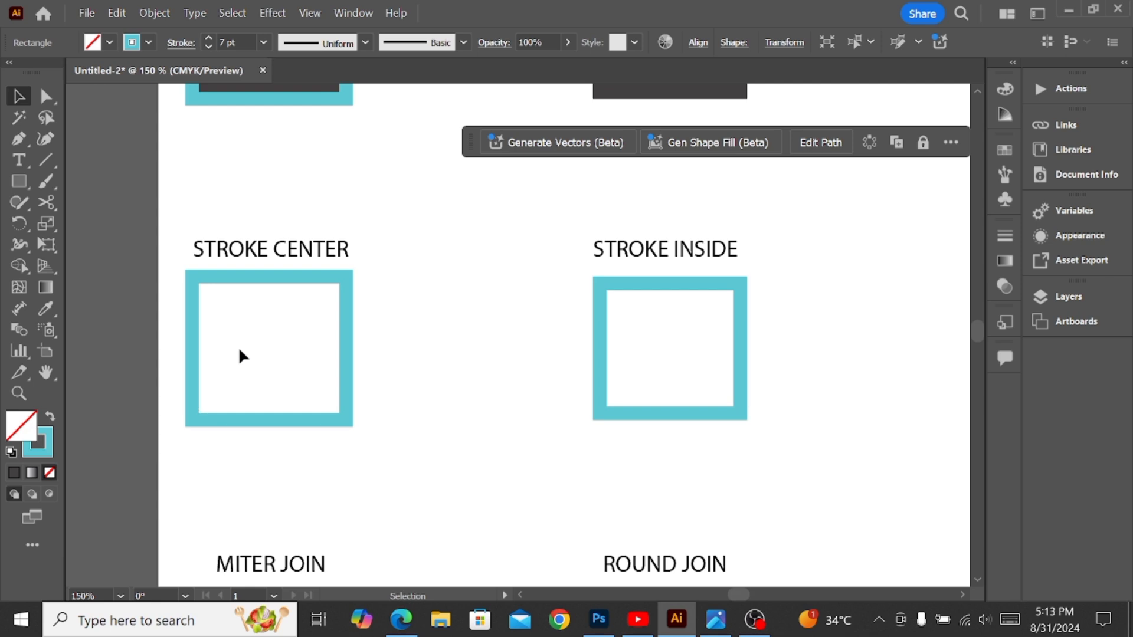
{"action": "scroll", "coordinate": [239, 351], "scroll_direction": "down", "scroll_amount": 1}
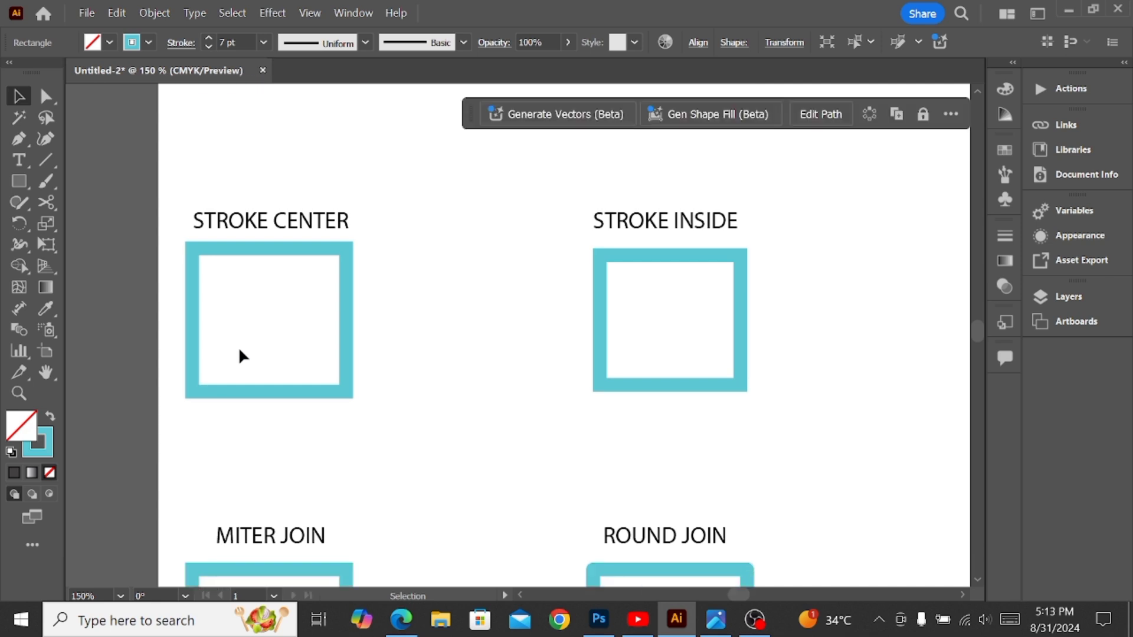
{"action": "left_click", "coordinate": [337, 324]}
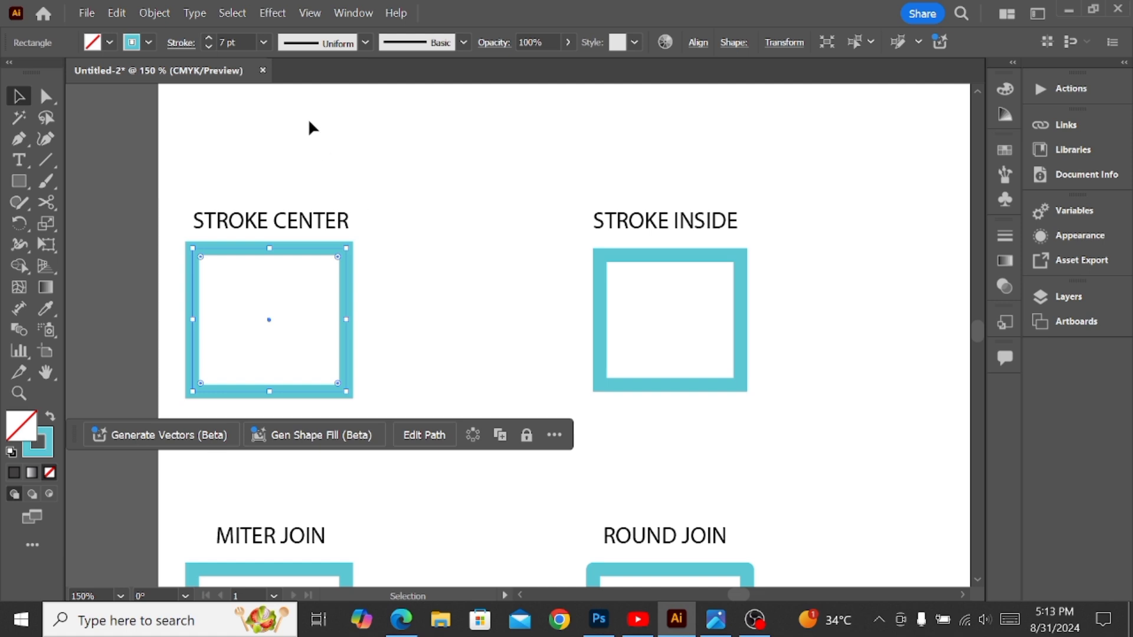
{"action": "left_click", "coordinate": [209, 38]}
{"action": "left_click", "coordinate": [209, 39]}
{"action": "left_click", "coordinate": [209, 38]}
{"action": "left_click", "coordinate": [208, 38]}
{"action": "left_click", "coordinate": [209, 38]}
{"action": "left_click", "coordinate": [209, 39]}
{"action": "left_click", "coordinate": [208, 39]}
{"action": "left_click", "coordinate": [209, 38]}
{"action": "left_click", "coordinate": [209, 38]}
{"action": "left_click", "coordinate": [209, 38]}
{"action": "left_click", "coordinate": [209, 38]}
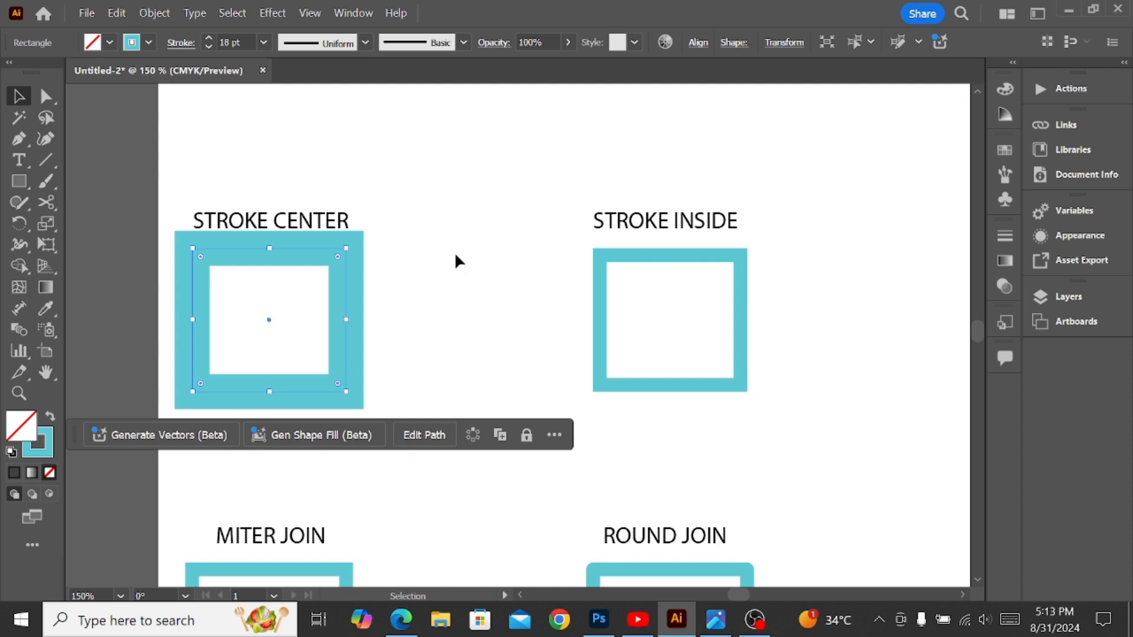
- Increase the stroke weight of the STROKE INSIDE square to 17 pt
{"action": "scroll", "coordinate": [458, 252], "scroll_direction": "right", "scroll_amount": 3}
{"action": "scroll", "coordinate": [458, 252], "scroll_direction": "left", "scroll_amount": 5}
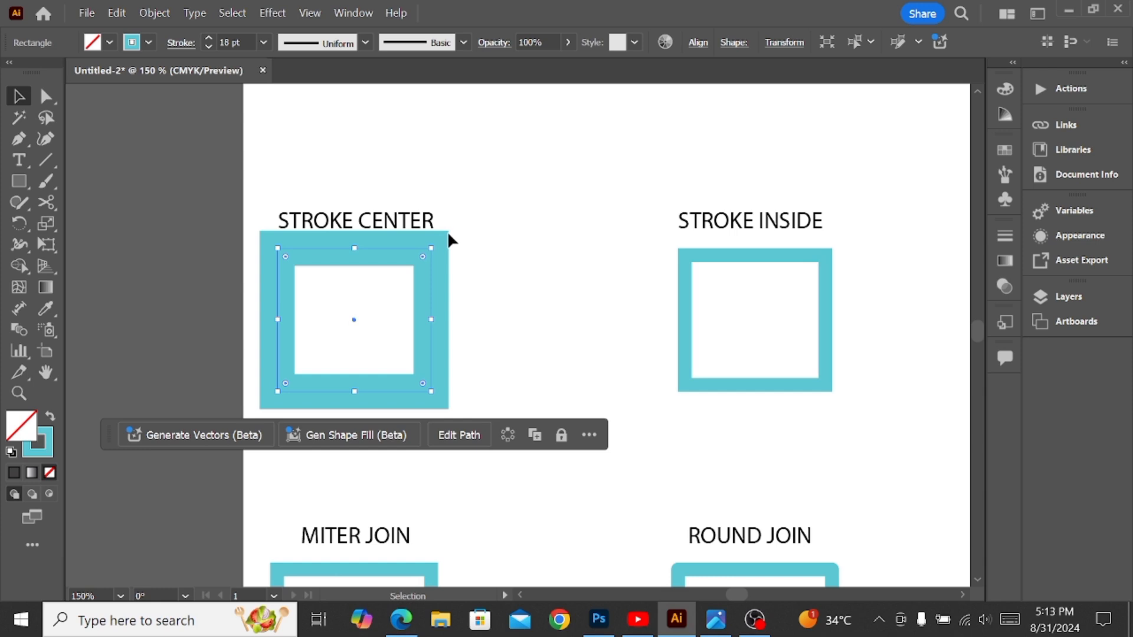
{"action": "scroll", "coordinate": [448, 237], "scroll_direction": "right", "scroll_amount": 7}
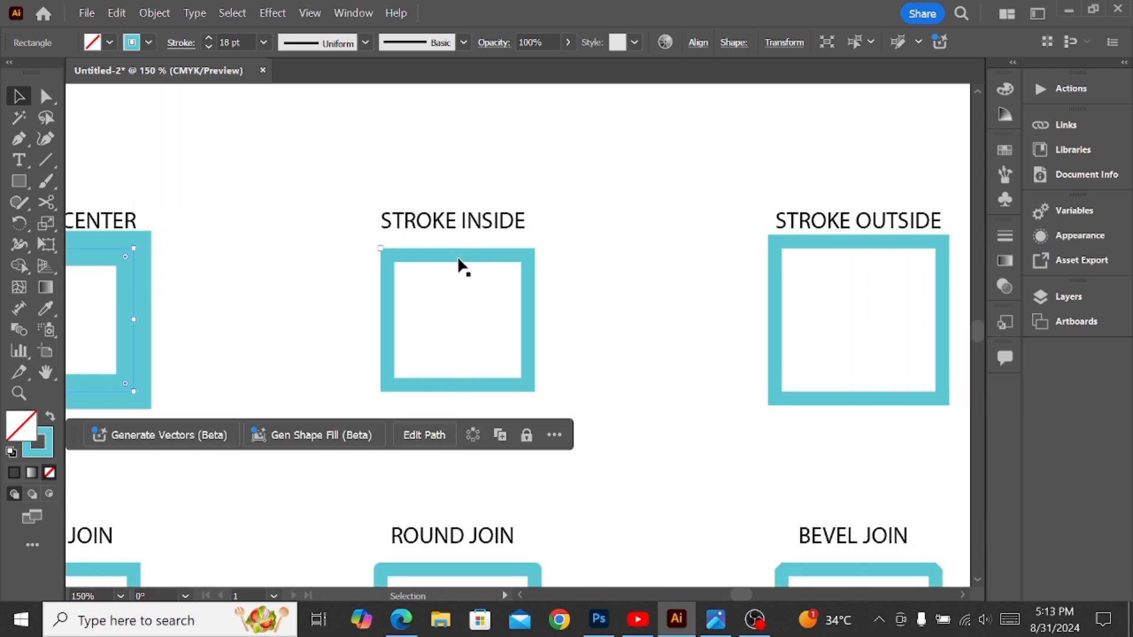
{"action": "left_click", "coordinate": [459, 258]}
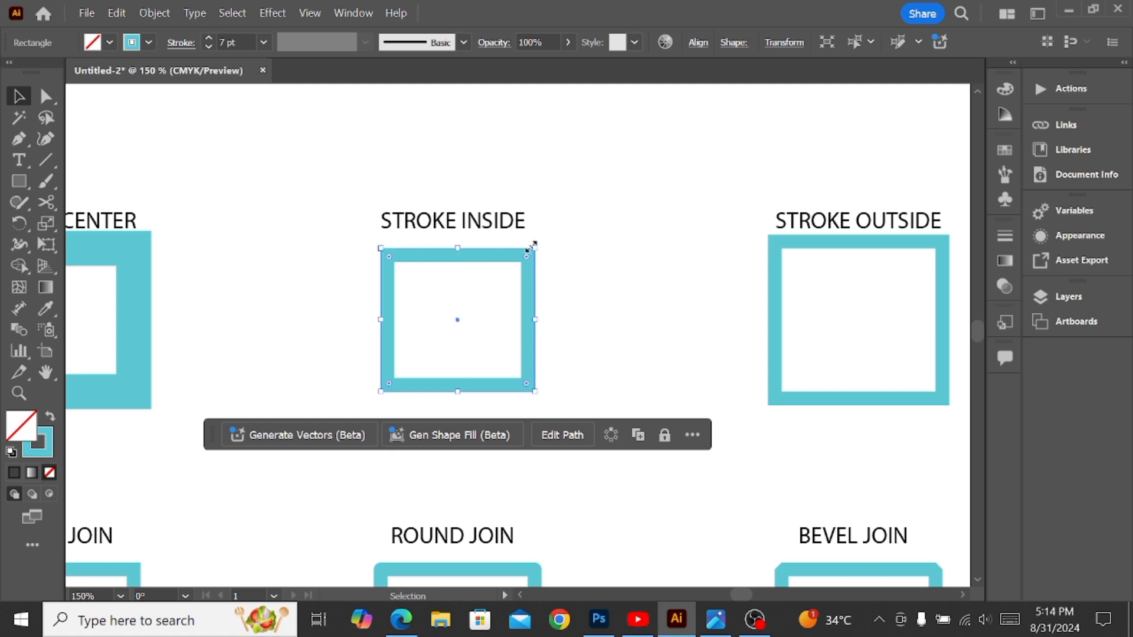
{"action": "left_click", "coordinate": [208, 34]}
{"action": "left_click", "coordinate": [208, 34]}
{"action": "left_click", "coordinate": [207, 34]}
{"action": "left_click", "coordinate": [208, 34]}
{"action": "left_click", "coordinate": [208, 34]}
{"action": "left_click", "coordinate": [208, 35]}
{"action": "left_click", "coordinate": [207, 34]}
{"action": "left_click", "coordinate": [208, 34]}
{"action": "left_click", "coordinate": [207, 34]}
{"action": "left_click", "coordinate": [208, 34]}
- Increase the stroke weight of the STROKE OUTSIDE square to 17 pt
{"action": "scroll", "coordinate": [482, 122], "scroll_direction": "right", "scroll_amount": 5}
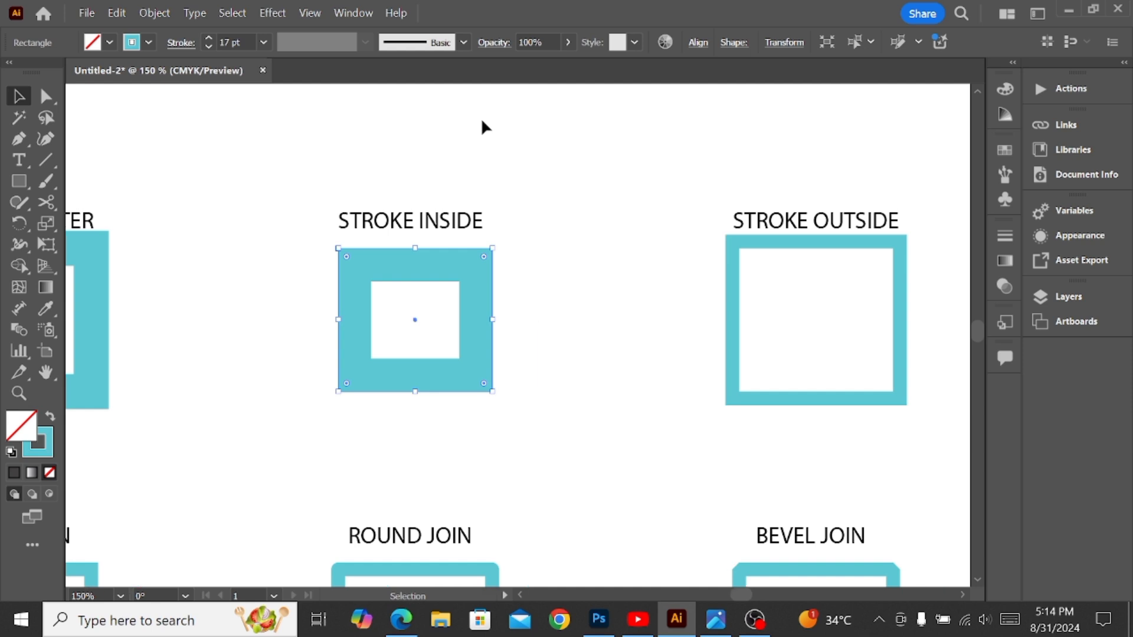
{"action": "left_click_drag", "start_coordinate": [603, 268], "coordinate": [511, 314]}
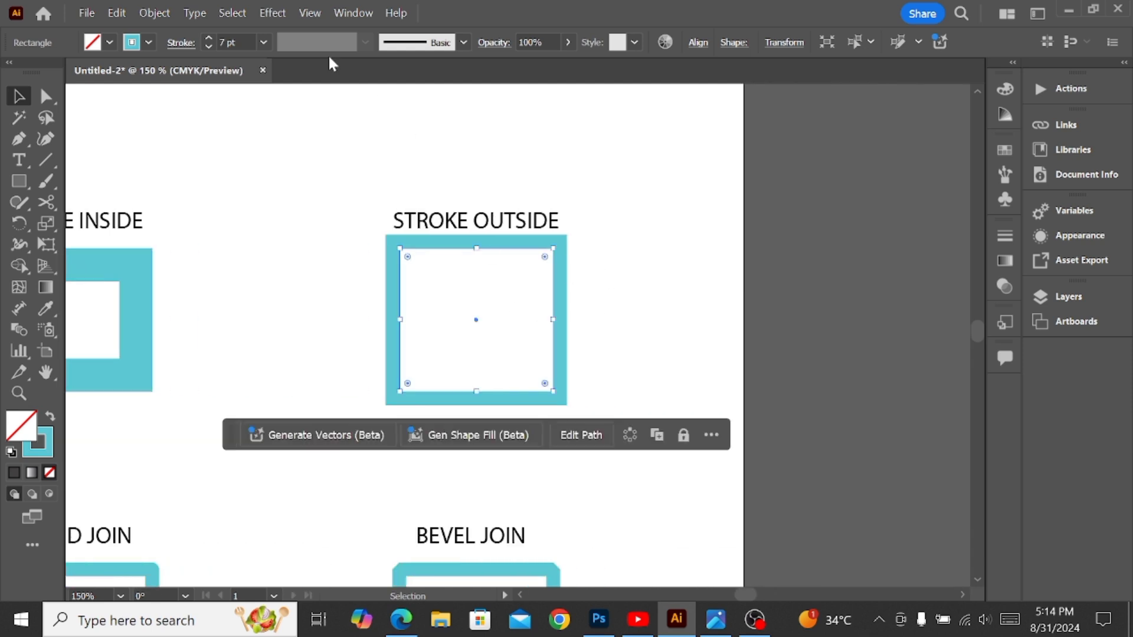
{"action": "left_click", "coordinate": [208, 38]}
{"action": "left_click", "coordinate": [208, 38]}
{"action": "left_click", "coordinate": [208, 38]}
{"action": "left_click", "coordinate": [209, 38]}
{"action": "left_click", "coordinate": [208, 38]}
{"action": "left_click", "coordinate": [208, 38]}
{"action": "left_click", "coordinate": [208, 37]}
{"action": "left_click", "coordinate": [209, 38]}
{"action": "left_click", "coordinate": [209, 38]}
{"action": "left_click", "coordinate": [208, 38]}
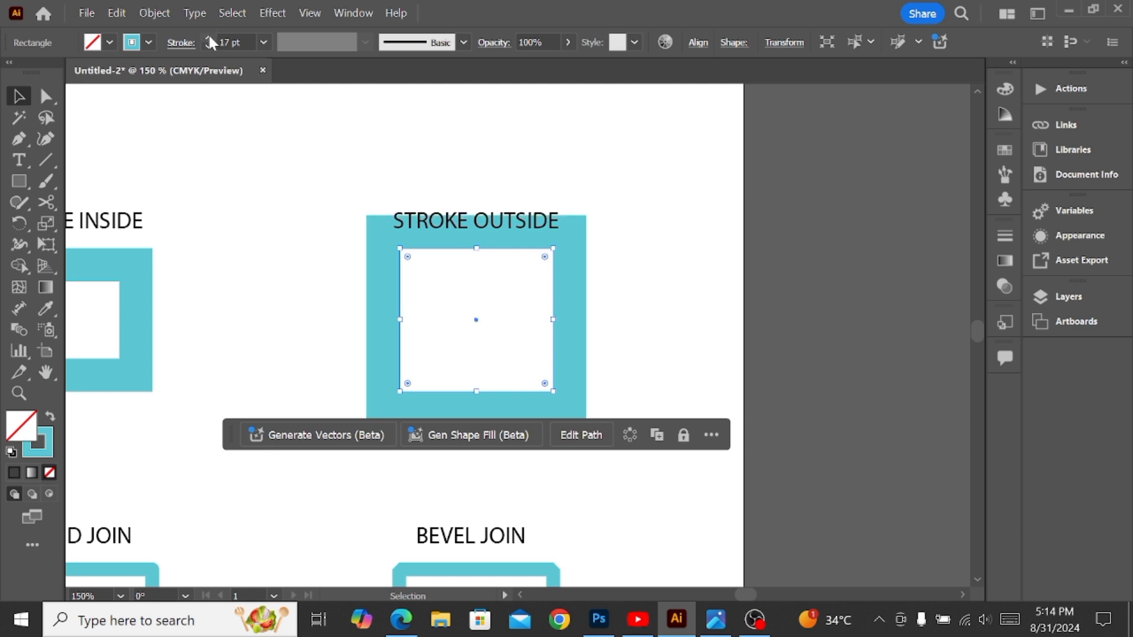
- Compare the center, inside and outside stroke alignments, look over the join samples, and clear the selection
{"action": "scroll", "coordinate": [256, 272], "scroll_direction": "left", "scroll_amount": 6}
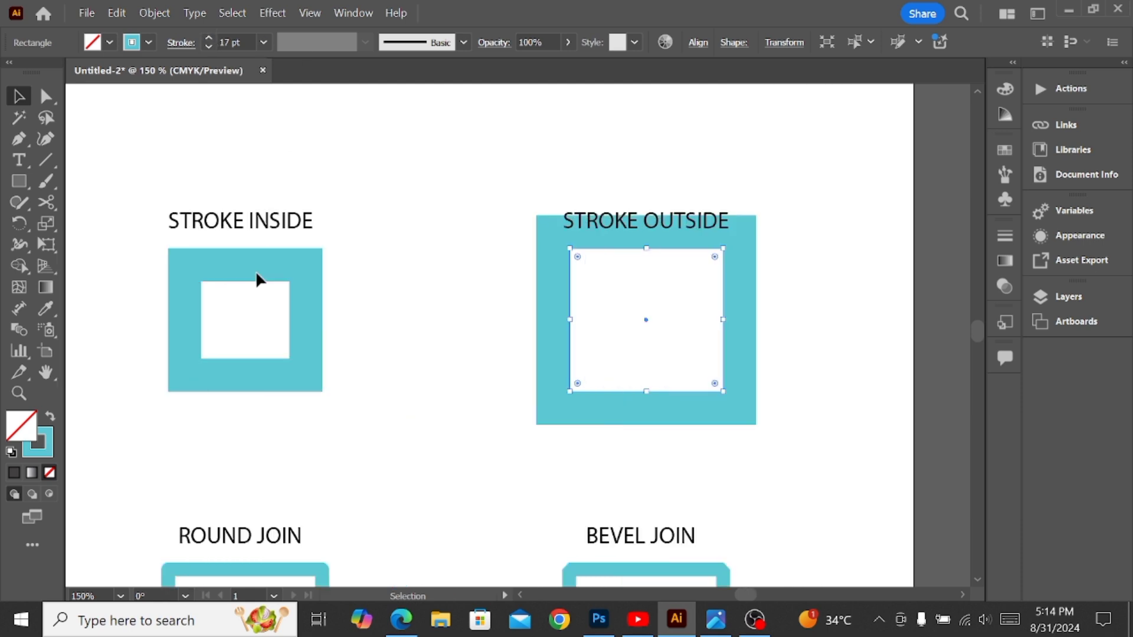
{"action": "scroll", "coordinate": [256, 274], "scroll_direction": "right", "scroll_amount": 2}
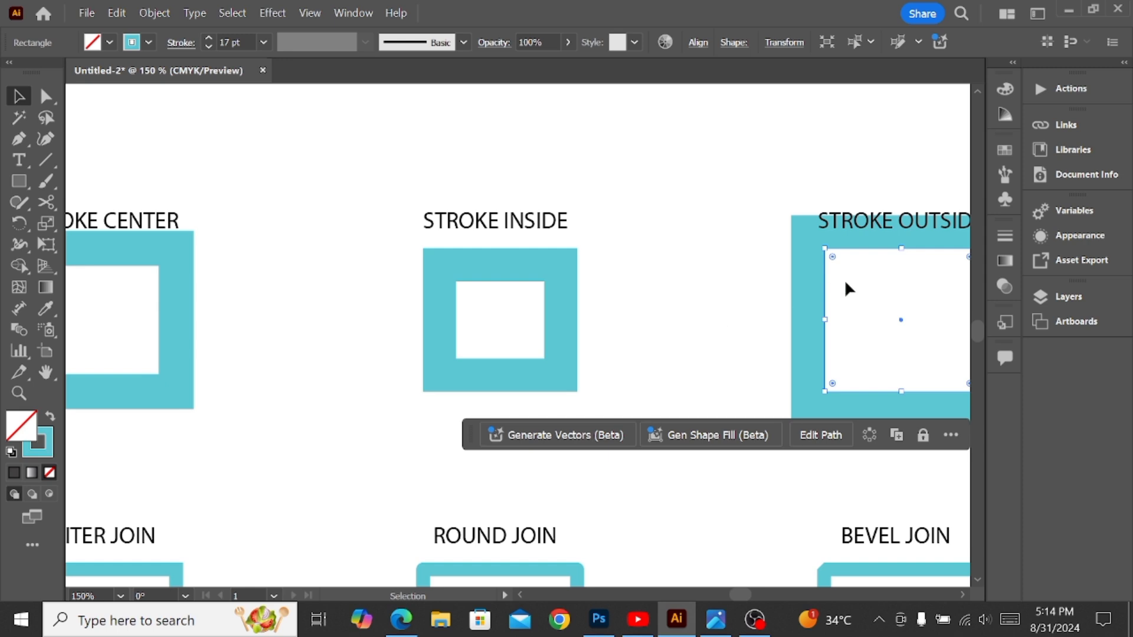
{"action": "scroll", "coordinate": [859, 223], "scroll_direction": "down", "scroll_amount": 6}
{"action": "scroll", "coordinate": [858, 223], "scroll_direction": "left", "scroll_amount": 8}
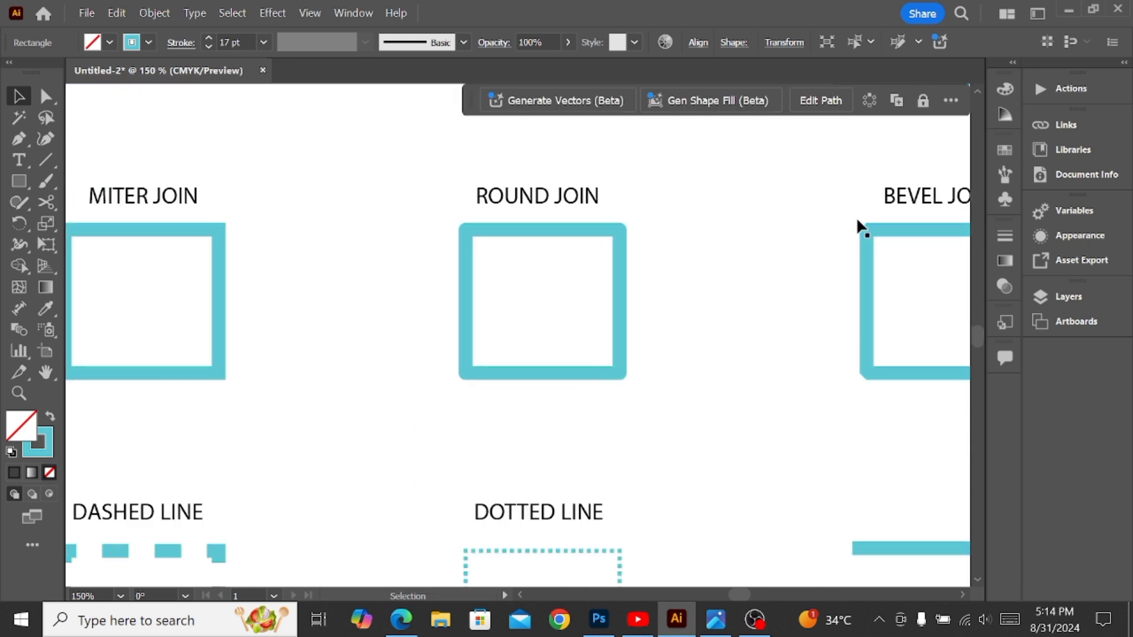
{"action": "scroll", "coordinate": [588, 238], "scroll_direction": "right", "scroll_amount": 4}
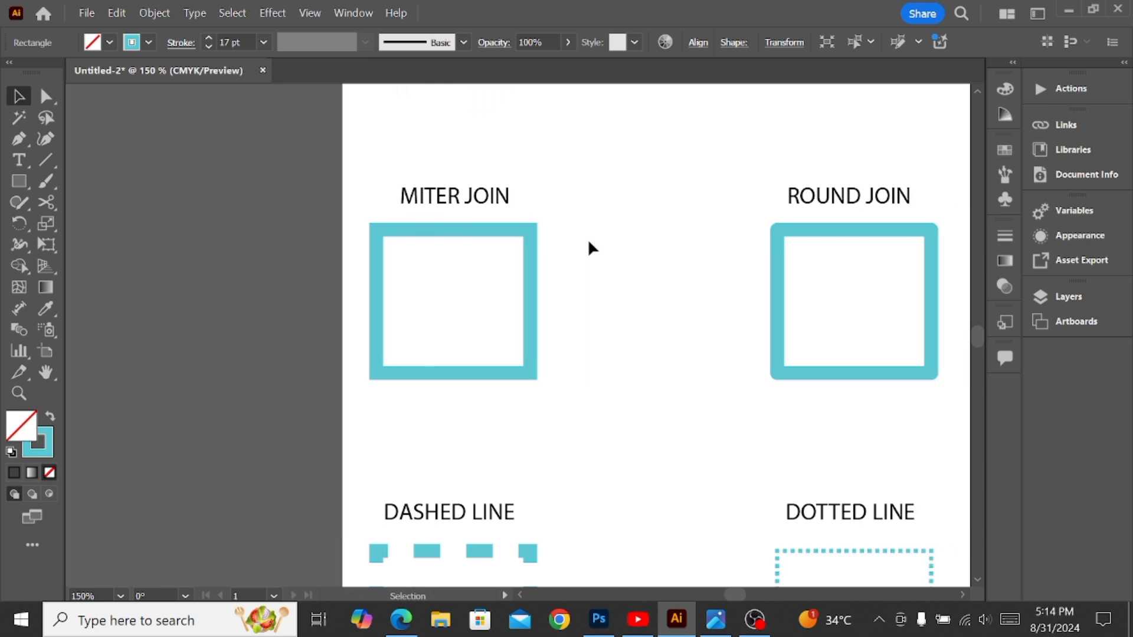
{"action": "scroll", "coordinate": [587, 238], "scroll_direction": "up", "scroll_amount": 5}
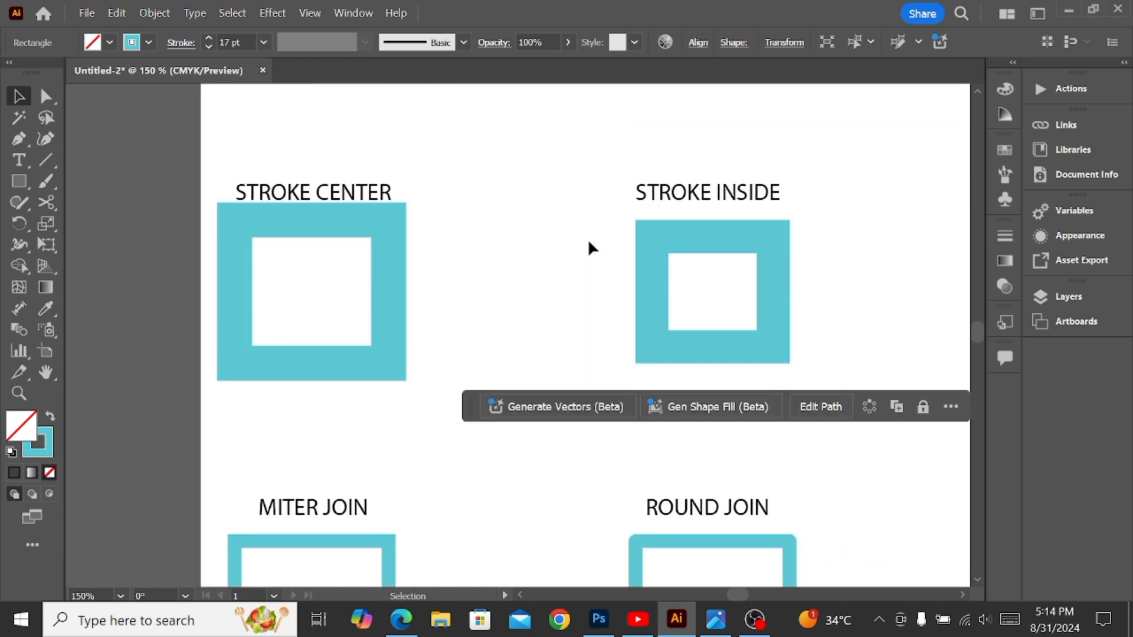
{"action": "scroll", "coordinate": [589, 242], "scroll_direction": "down", "scroll_amount": 4}
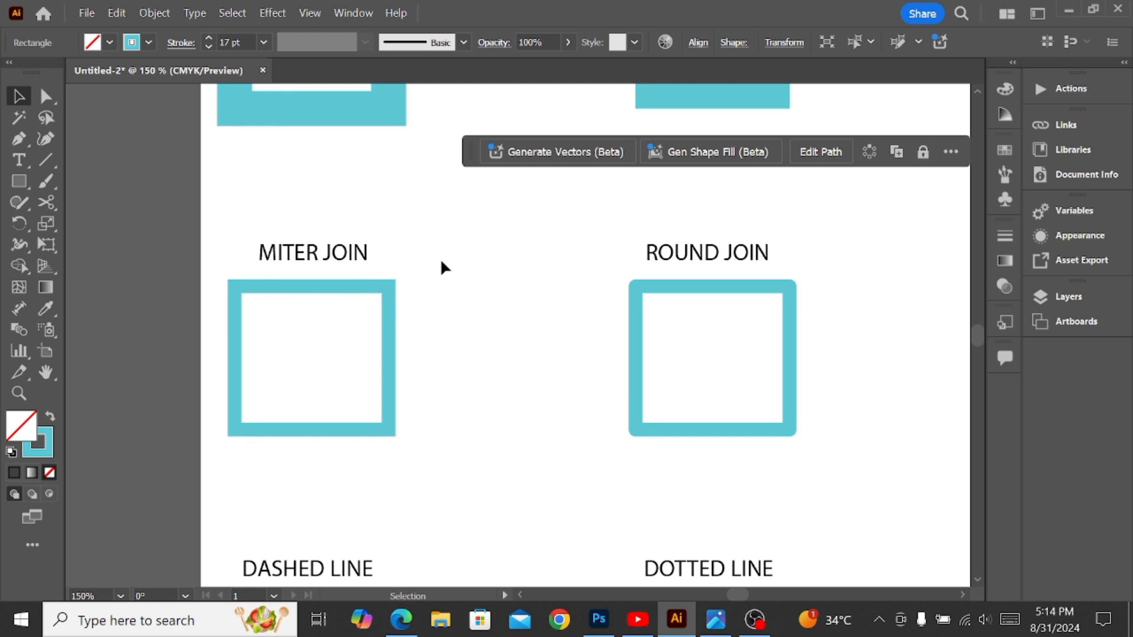
{"action": "scroll", "coordinate": [442, 263], "scroll_direction": "up", "scroll_amount": 6}
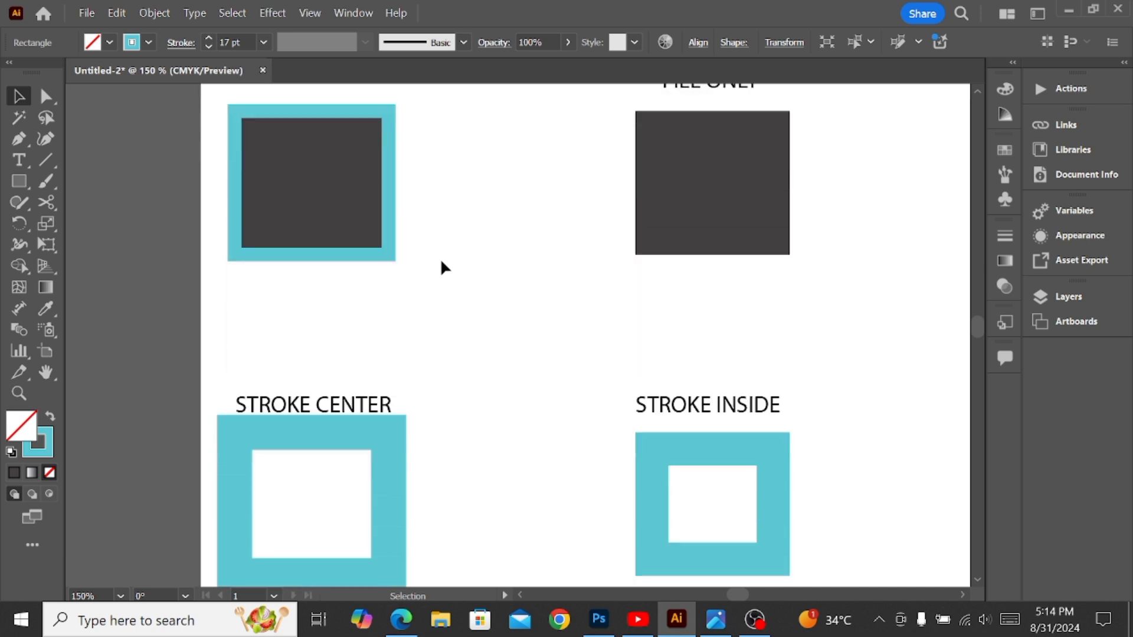
{"action": "scroll", "coordinate": [444, 268], "scroll_direction": "down", "scroll_amount": 4}
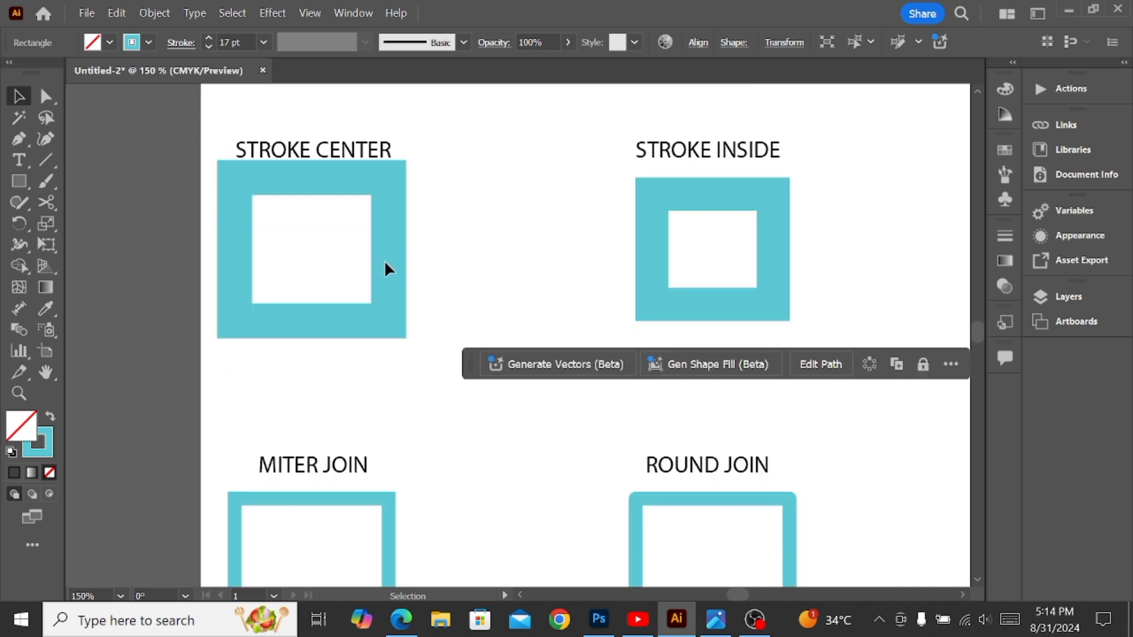
{"action": "key", "text": "ctrl+shift+a"}
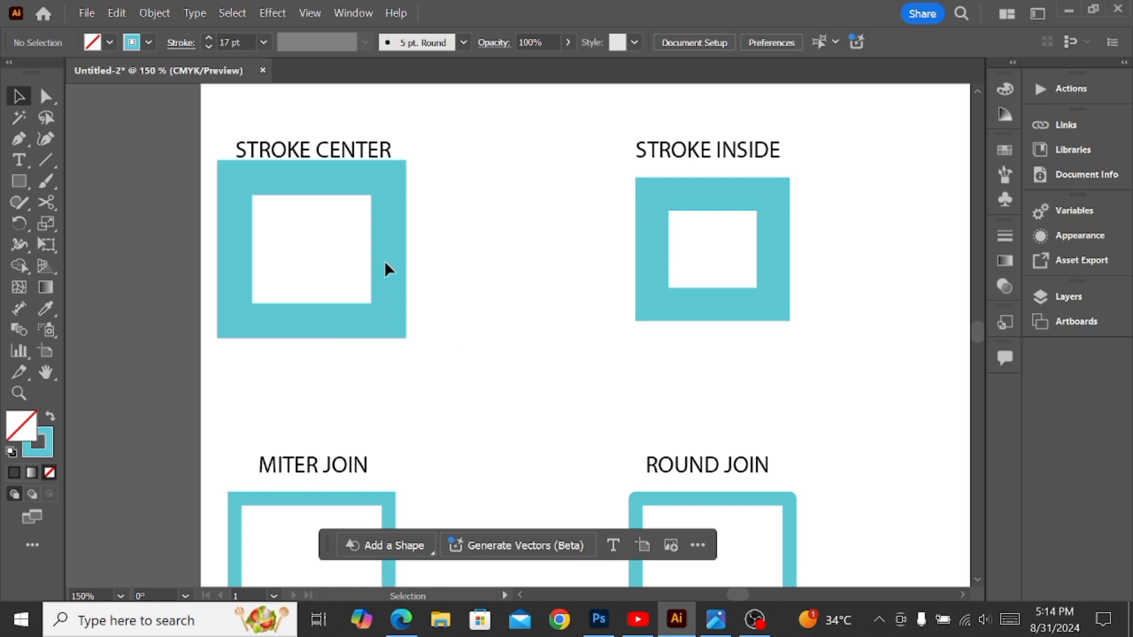
- Select the STROKE CENTER square and display the full set of stroke options for it
{"action": "left_click_drag", "start_coordinate": [447, 219], "coordinate": [391, 260]}
{"action": "left_click_drag", "start_coordinate": [458, 230], "coordinate": [261, 302]}
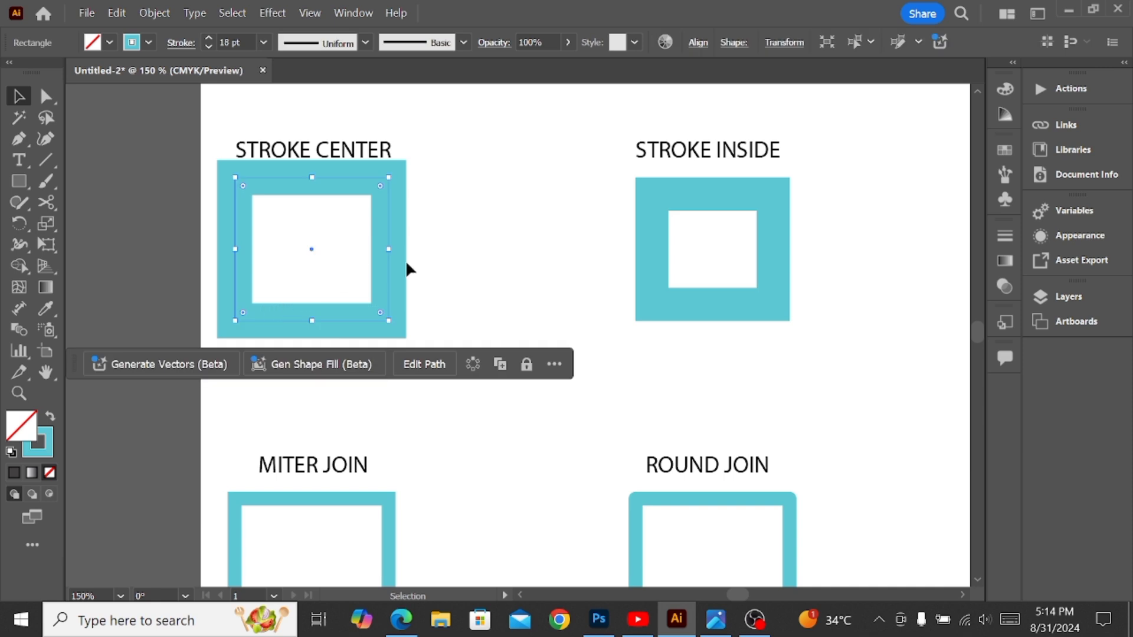
{"action": "left_click", "coordinate": [181, 43]}
{"action": "left_click", "coordinate": [1001, 239]}
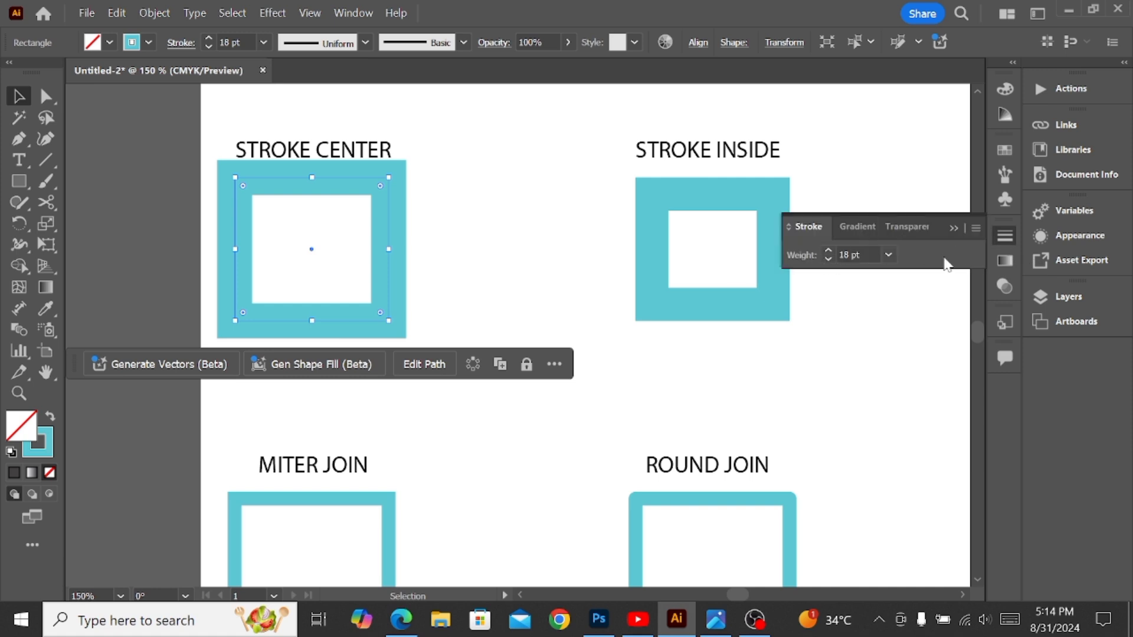
{"action": "left_click", "coordinate": [972, 228]}
{"action": "left_click", "coordinate": [1019, 228]}
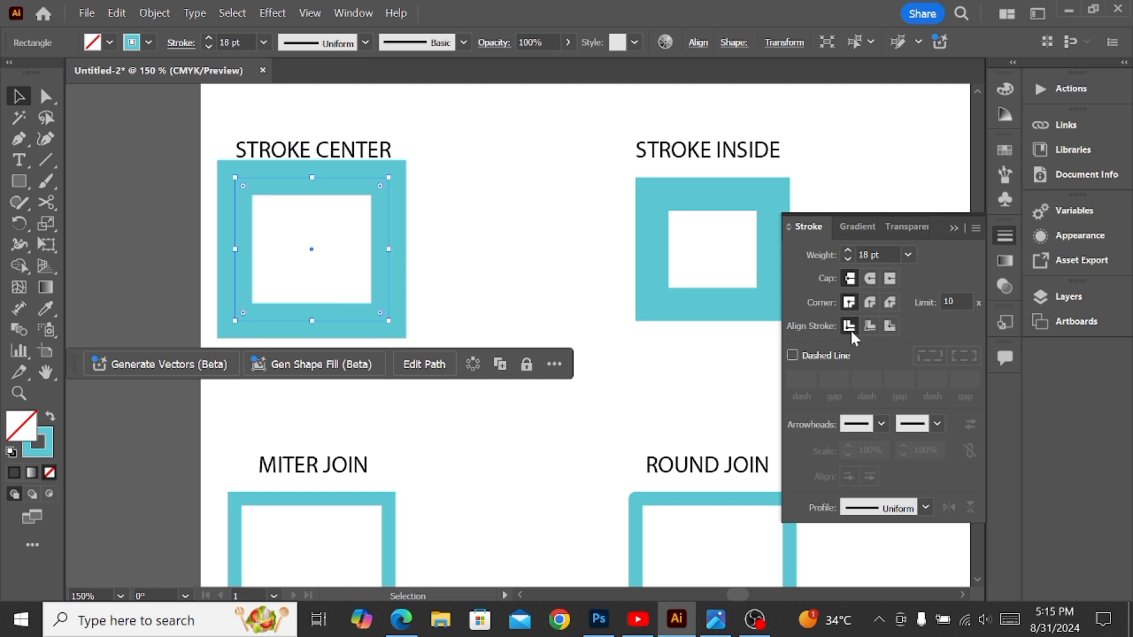
- Check the stroke alignment setting of the STROKE INSIDE and STROKE OUTSIDE squares
{"action": "left_click", "coordinate": [682, 313]}
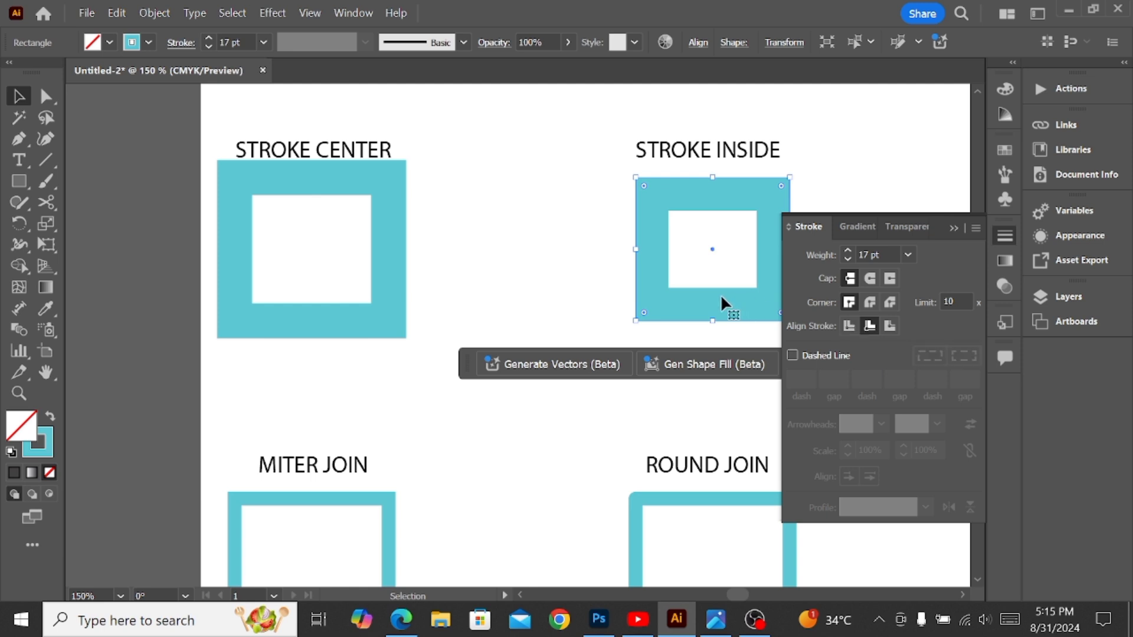
{"action": "scroll", "coordinate": [721, 295], "scroll_direction": "right", "scroll_amount": 5}
{"action": "left_click", "coordinate": [713, 320]}
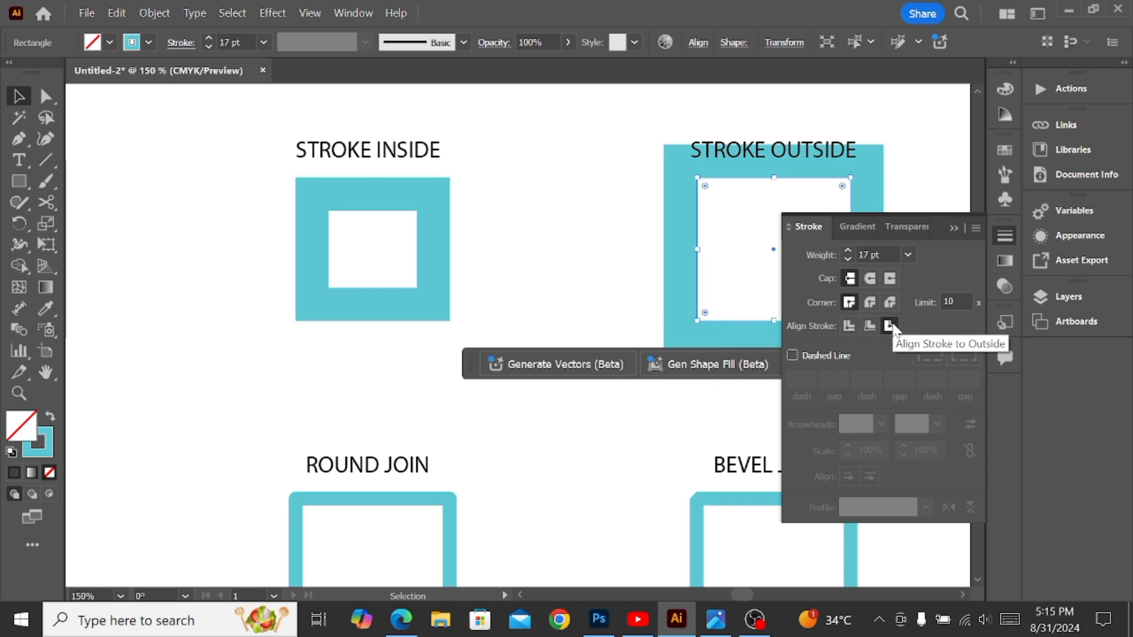
- Examine the corner join settings of the MITER JOIN, ROUND JOIN and BEVEL JOIN squares one after another
{"action": "scroll", "coordinate": [654, 285], "scroll_direction": "down", "scroll_amount": 5}
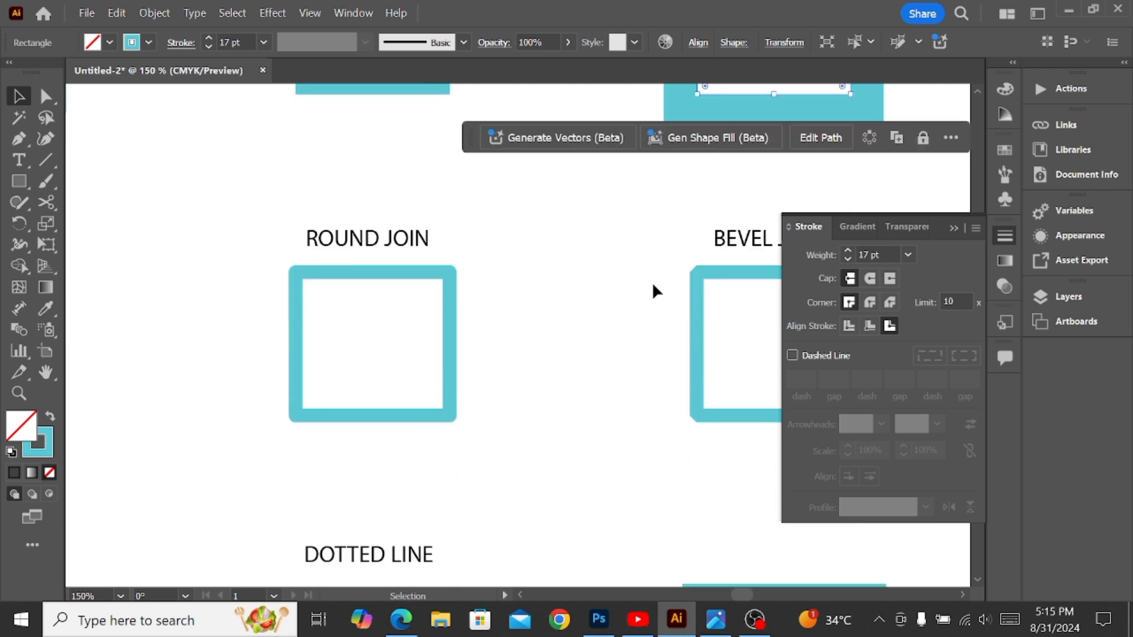
{"action": "scroll", "coordinate": [653, 285], "scroll_direction": "left", "scroll_amount": 5}
{"action": "scroll", "coordinate": [654, 289], "scroll_direction": "left", "scroll_amount": 2}
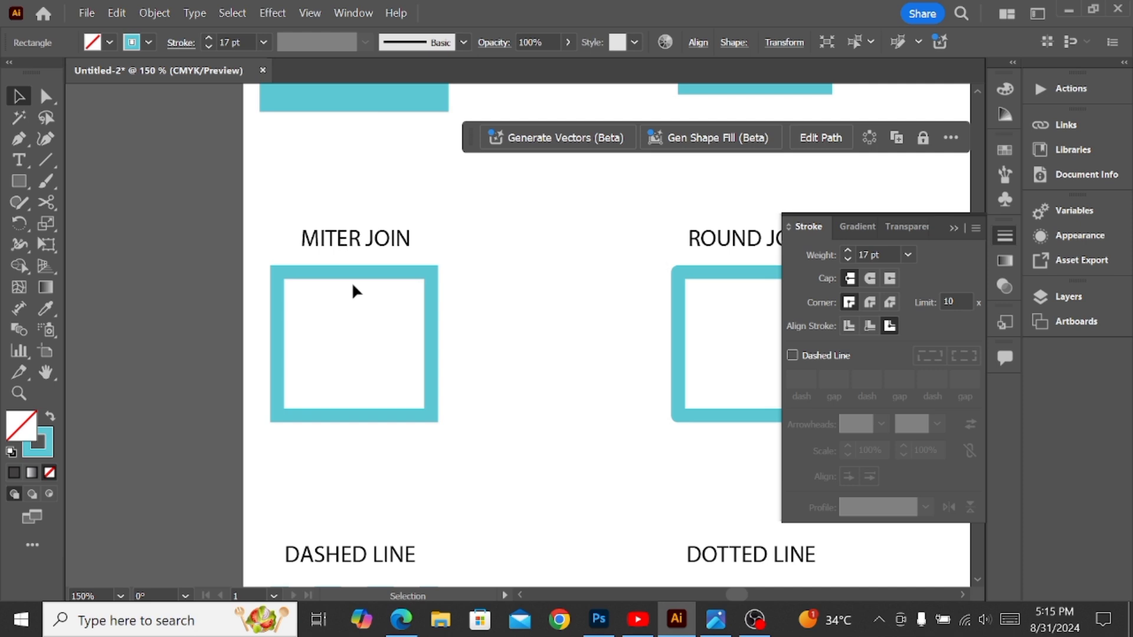
{"action": "left_click", "coordinate": [416, 271]}
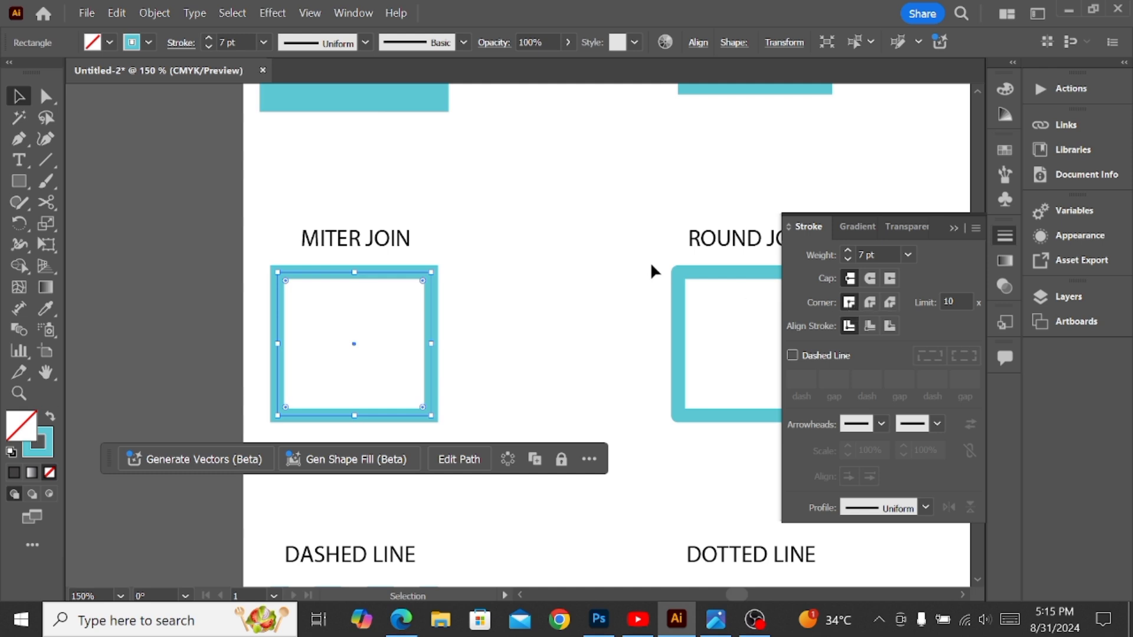
{"action": "left_click_drag", "start_coordinate": [713, 292], "coordinate": [729, 328]}
{"action": "scroll", "coordinate": [729, 328], "scroll_direction": "right", "scroll_amount": 5}
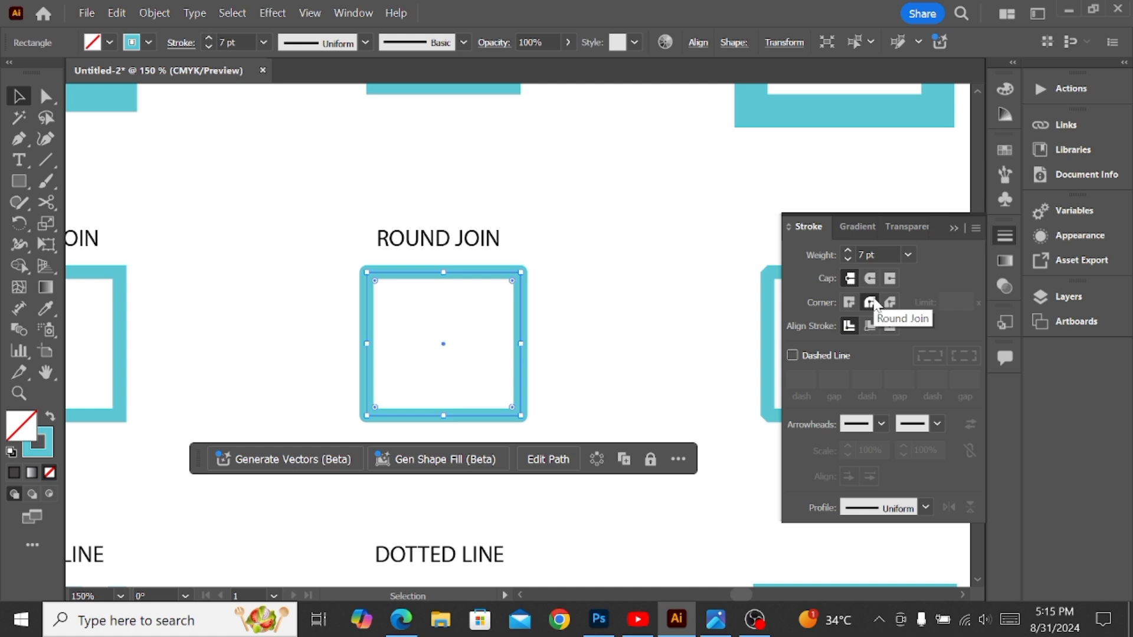
{"action": "scroll", "coordinate": [603, 270], "scroll_direction": "right", "scroll_amount": 5}
{"action": "scroll", "coordinate": [602, 265], "scroll_direction": "right", "scroll_amount": 1}
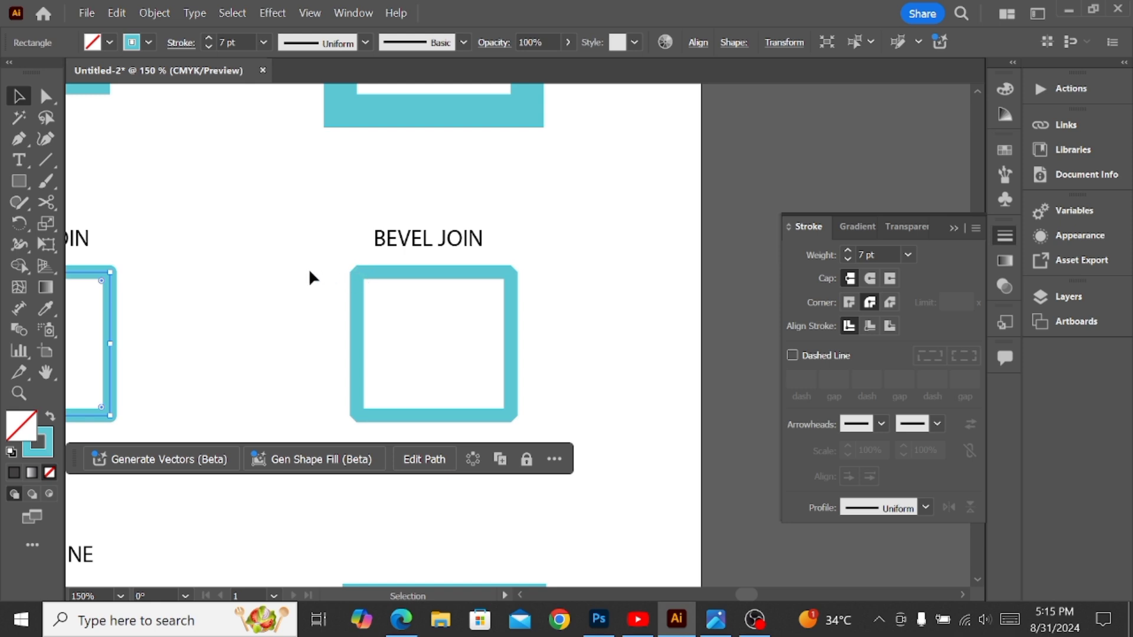
{"action": "left_click", "coordinate": [403, 274]}
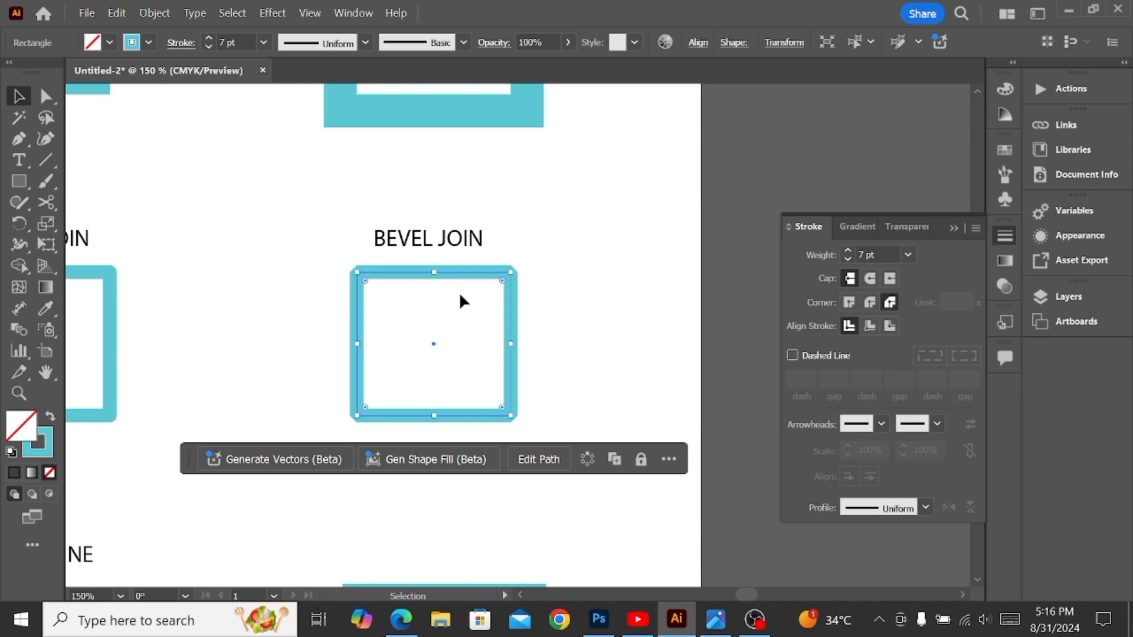
{"action": "scroll", "coordinate": [459, 292], "scroll_direction": "left", "scroll_amount": 6}
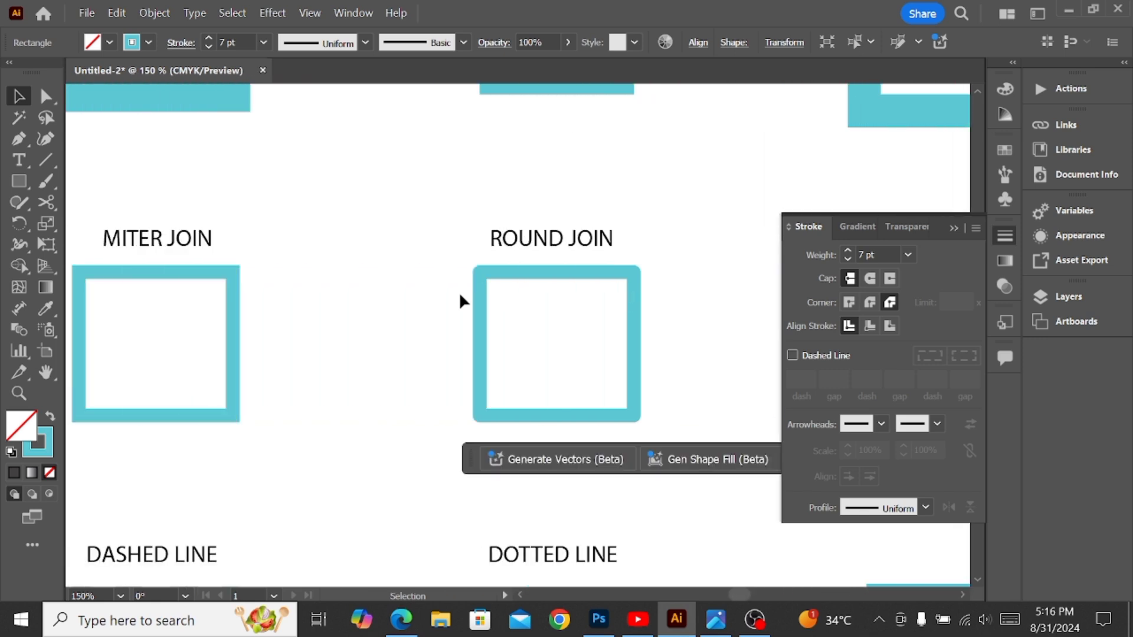
- Set the stroke weight of the DASHED LINE square to 2 pt and clear the selection
{"action": "scroll", "coordinate": [459, 291], "scroll_direction": "down", "scroll_amount": 5}
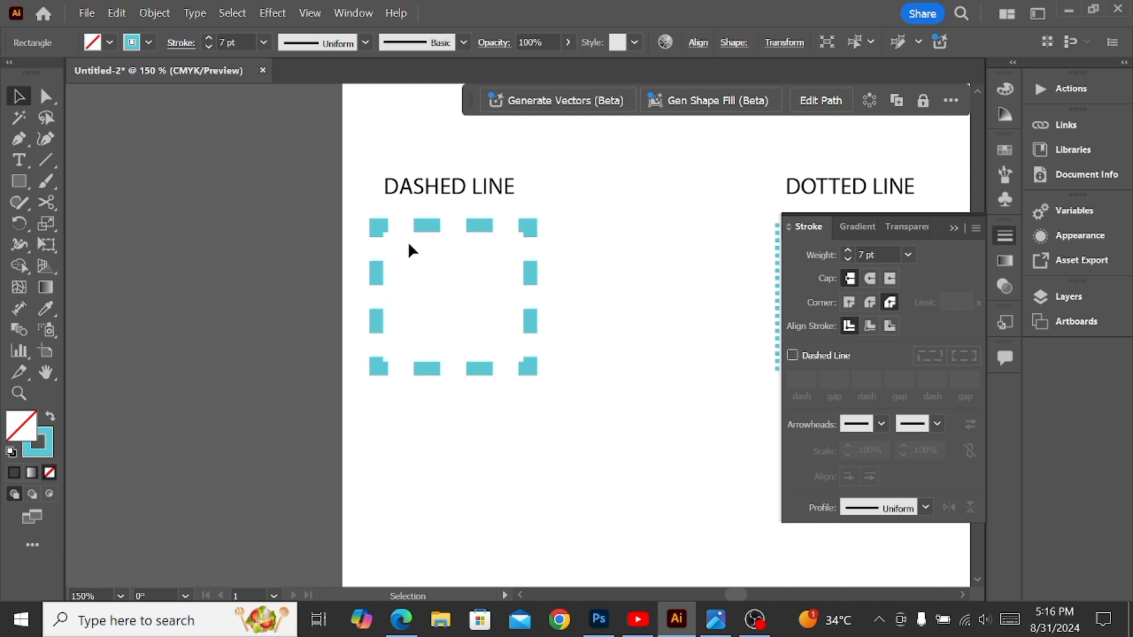
{"action": "left_click", "coordinate": [379, 226]}
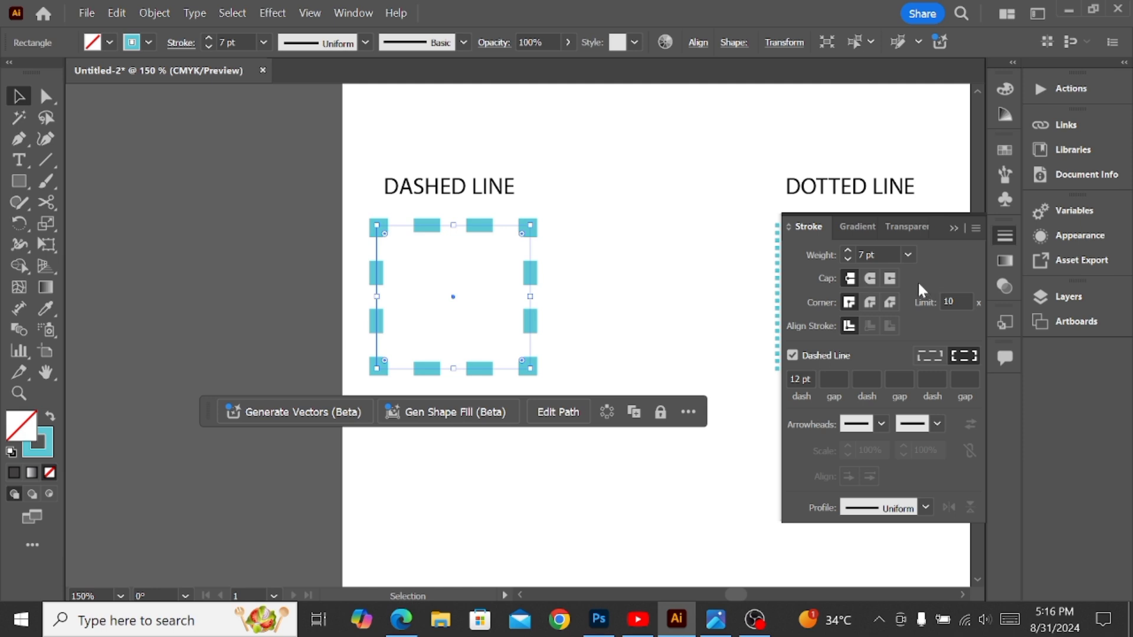
{"action": "left_click", "coordinate": [882, 256]}
{"action": "left_click_drag", "start_coordinate": [882, 256], "coordinate": [826, 264]}
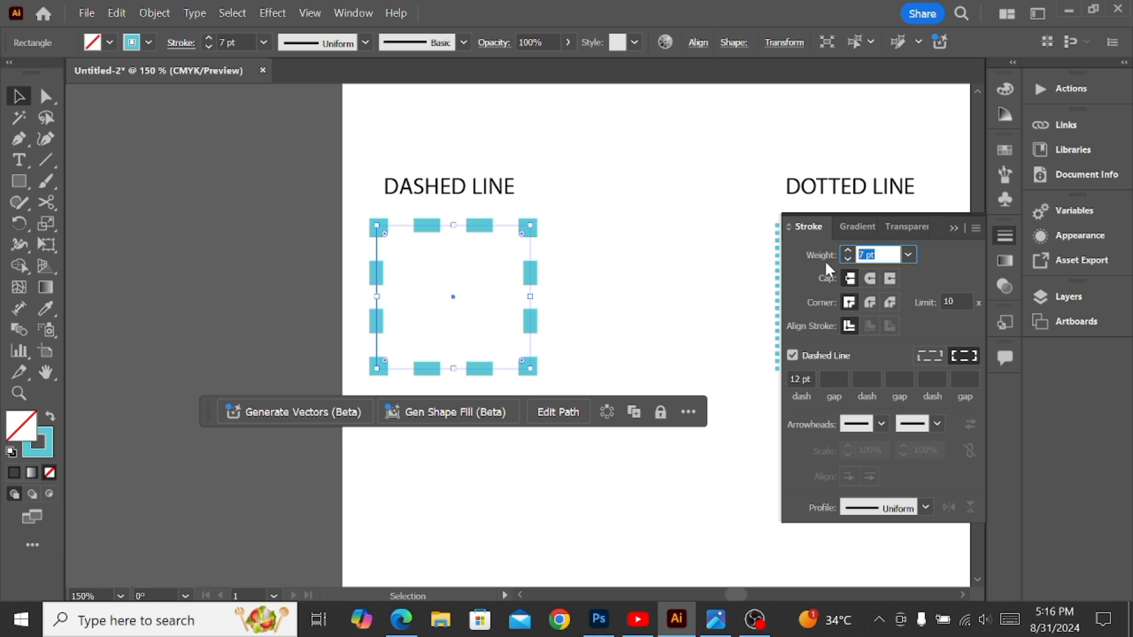
{"action": "type", "text": "7"}
{"action": "key", "text": "Return"}
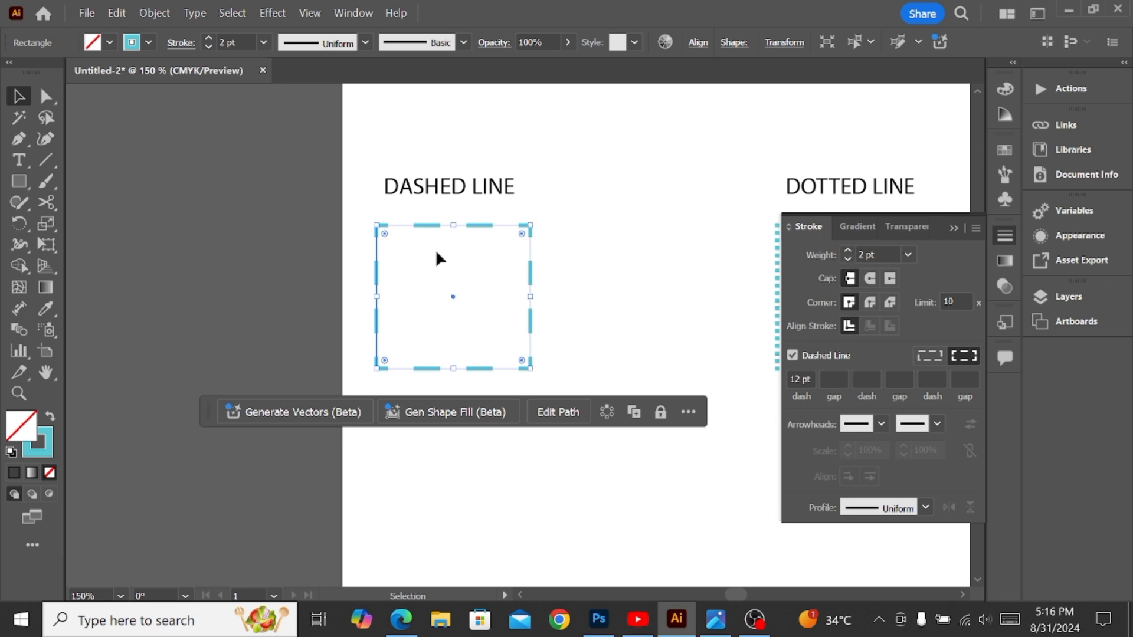
{"action": "left_click", "coordinate": [603, 298]}
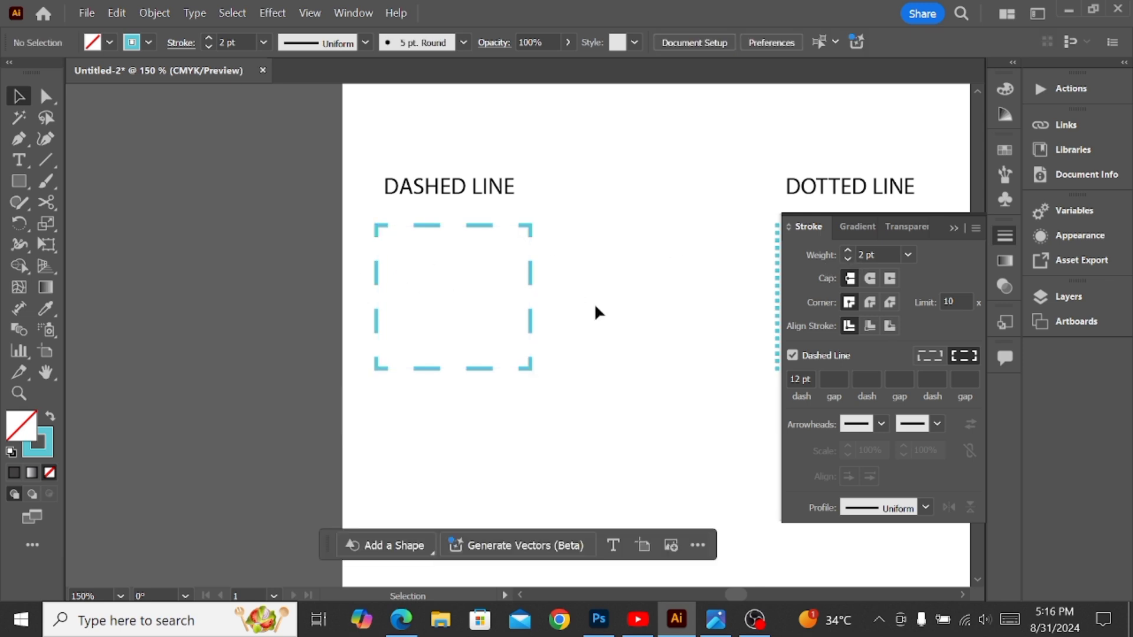
- Set the first dash length of the DASHED LINE square's stroke to 4 pt
{"action": "scroll", "coordinate": [494, 275], "scroll_direction": "right", "scroll_amount": 5}
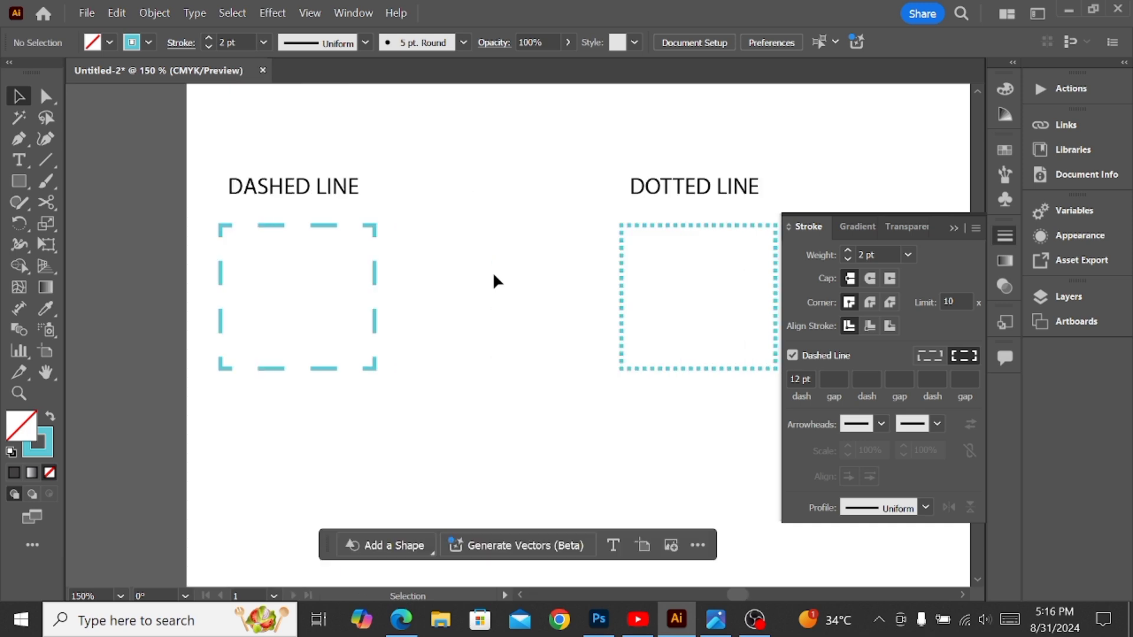
{"action": "scroll", "coordinate": [494, 275], "scroll_direction": "left", "scroll_amount": 3}
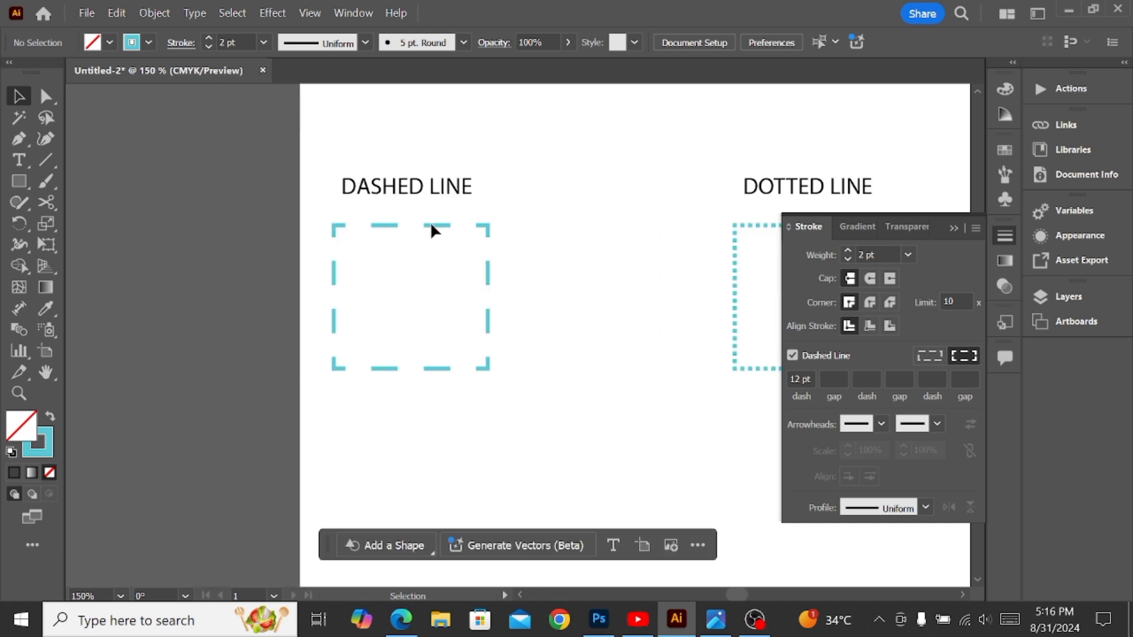
{"action": "left_click_drag", "start_coordinate": [518, 232], "coordinate": [467, 265]}
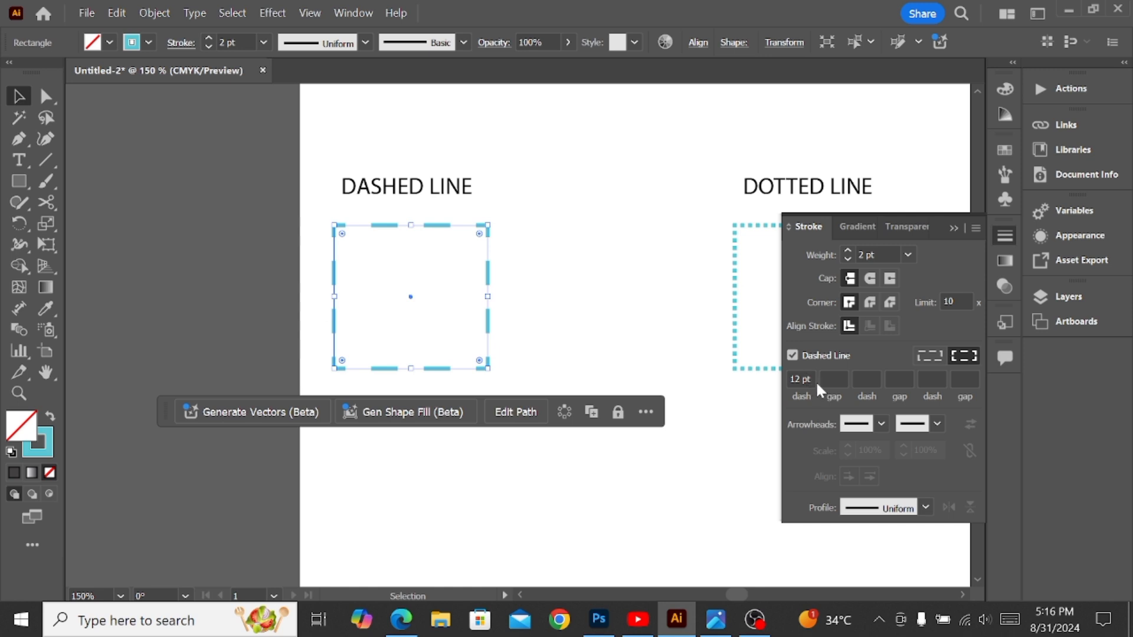
{"action": "left_click_drag", "start_coordinate": [816, 381], "coordinate": [789, 381]}
{"action": "type", "text": "4"}
{"action": "key", "text": "Return"}
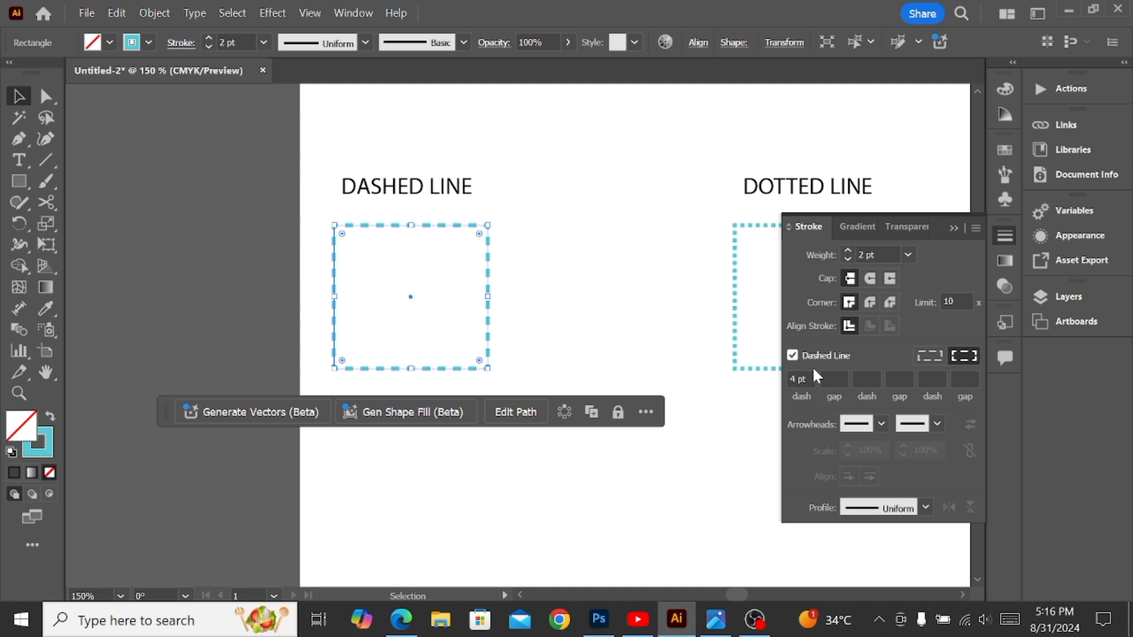
- Set the first gap of the DASHED LINE square's stroke to 2 pt
{"action": "left_click", "coordinate": [835, 377]}
{"action": "type", "text": "3"}
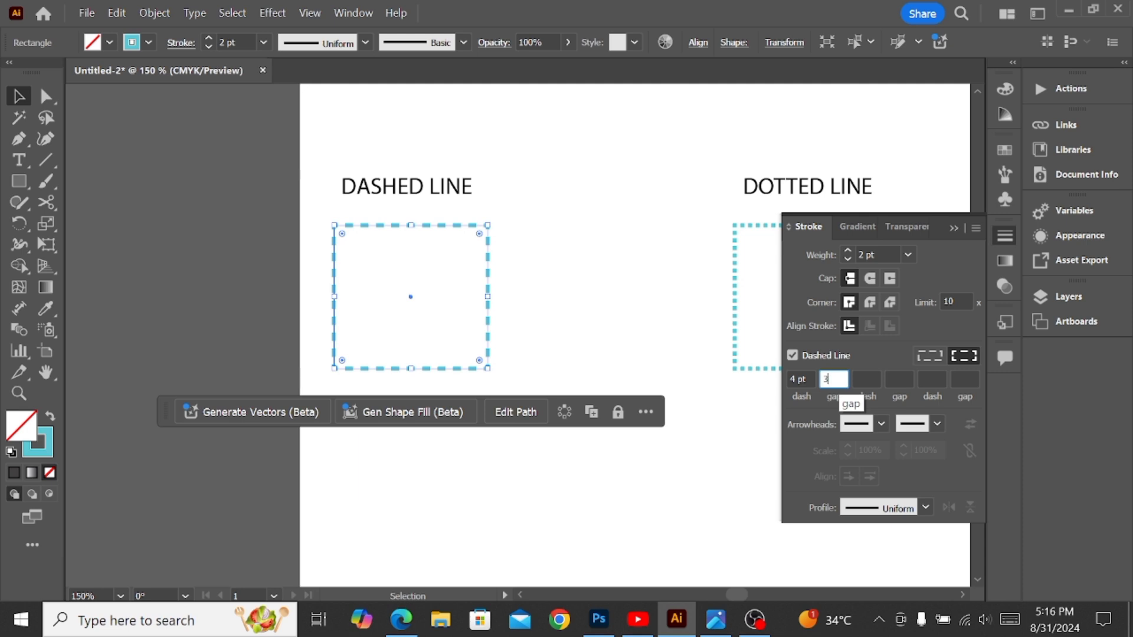
{"action": "key", "text": "BackSpace"}
{"action": "type", "text": "2"}
{"action": "key", "text": "Return"}
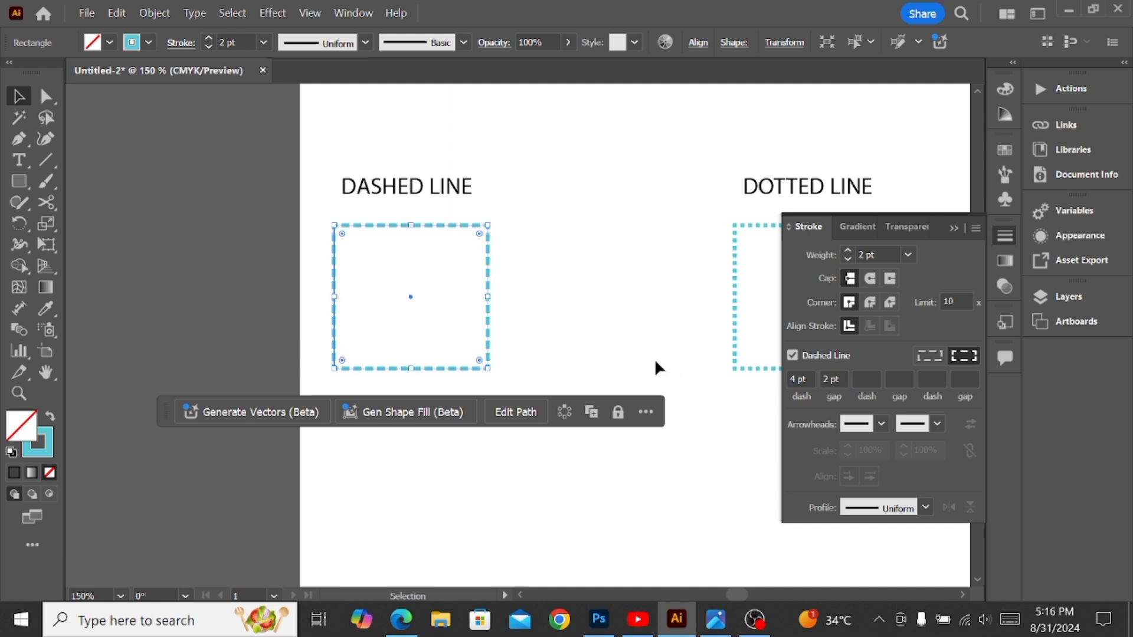
- Add a second dash length of 2 pt to the DASHED LINE square's stroke and deselect the square
{"action": "left_click", "coordinate": [860, 379]}
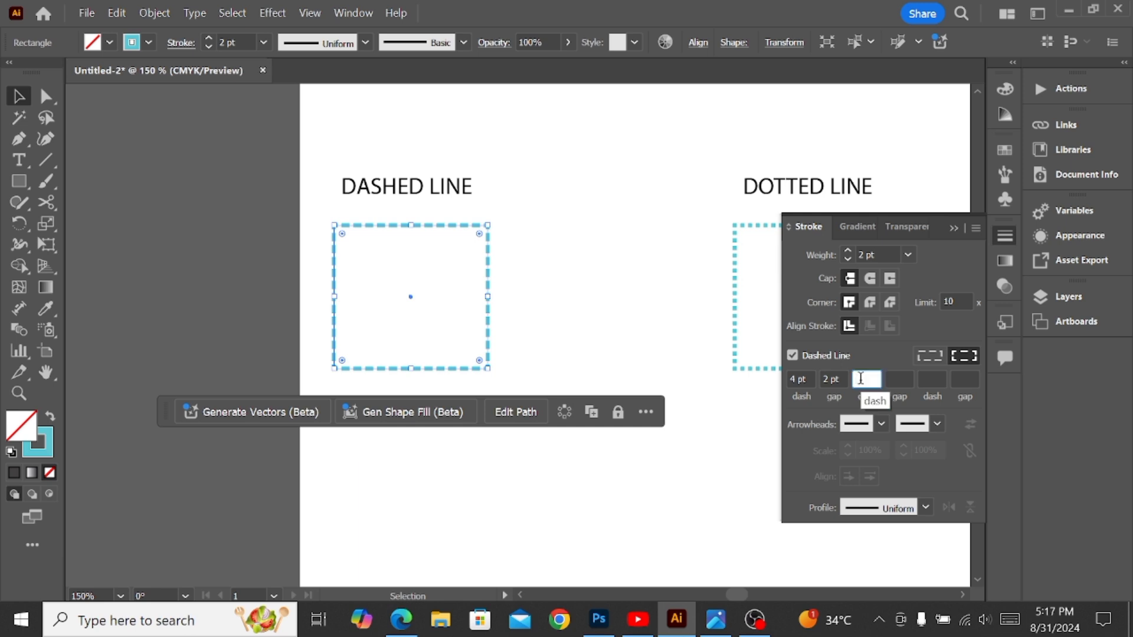
{"action": "type", "text": "2"}
{"action": "key", "text": "Return"}
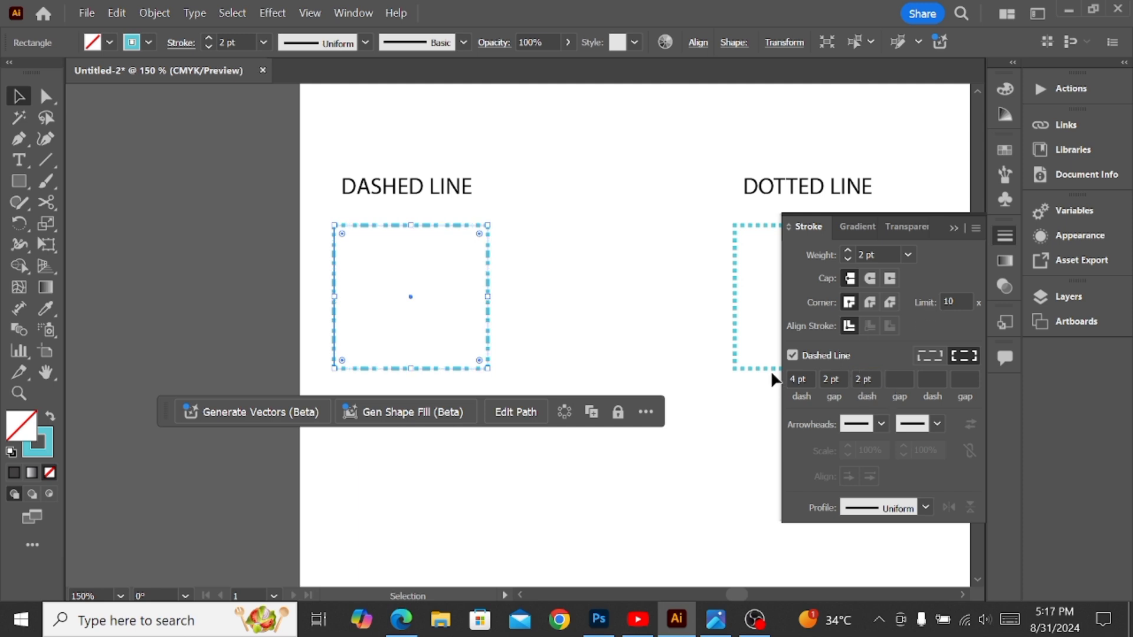
{"action": "left_click", "coordinate": [639, 337]}
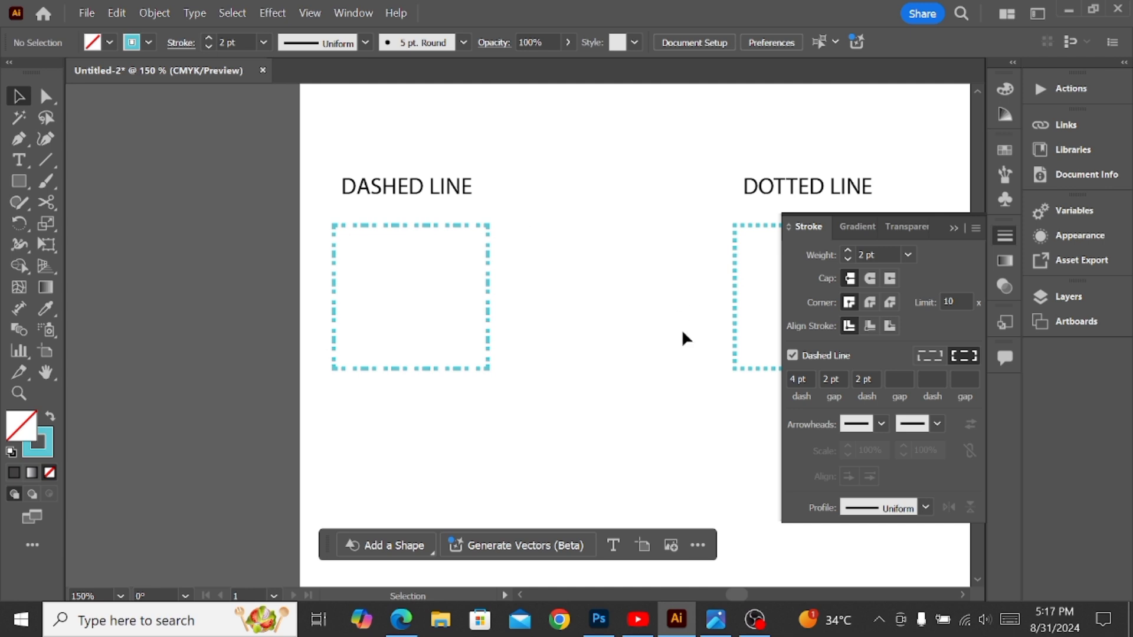
- Turn the dashed stroke of the DASHED LINE square off and on again to compare it with a solid stroke
{"action": "left_click", "coordinate": [790, 355]}
{"action": "left_click", "coordinate": [320, 221]}
{"action": "left_click_drag", "start_coordinate": [314, 222], "coordinate": [371, 274]}
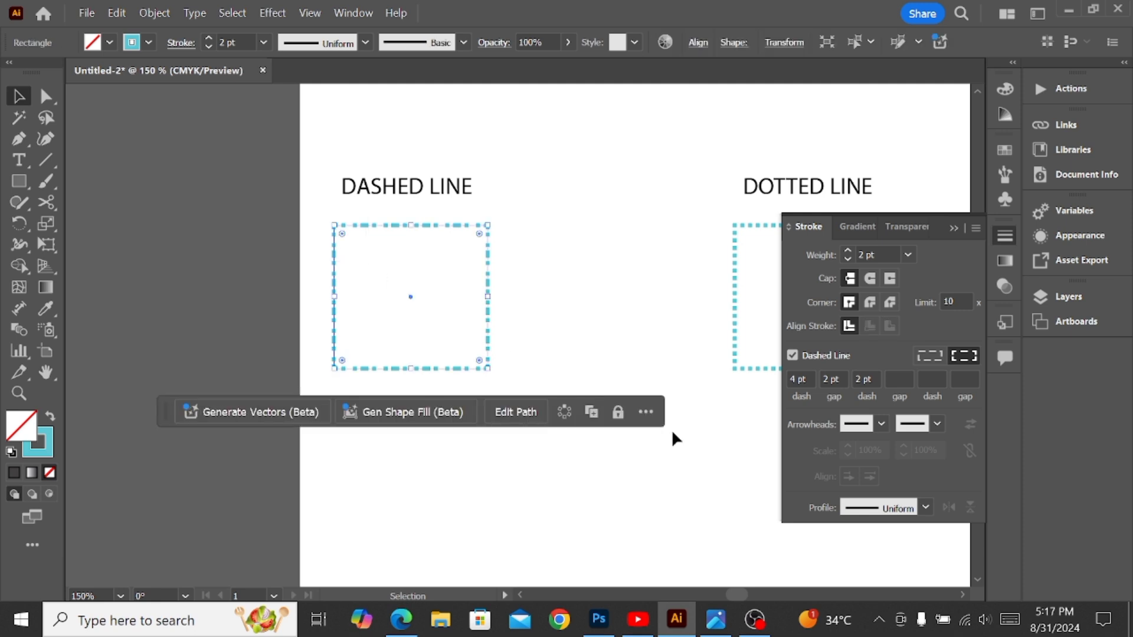
{"action": "left_click", "coordinate": [792, 355]}
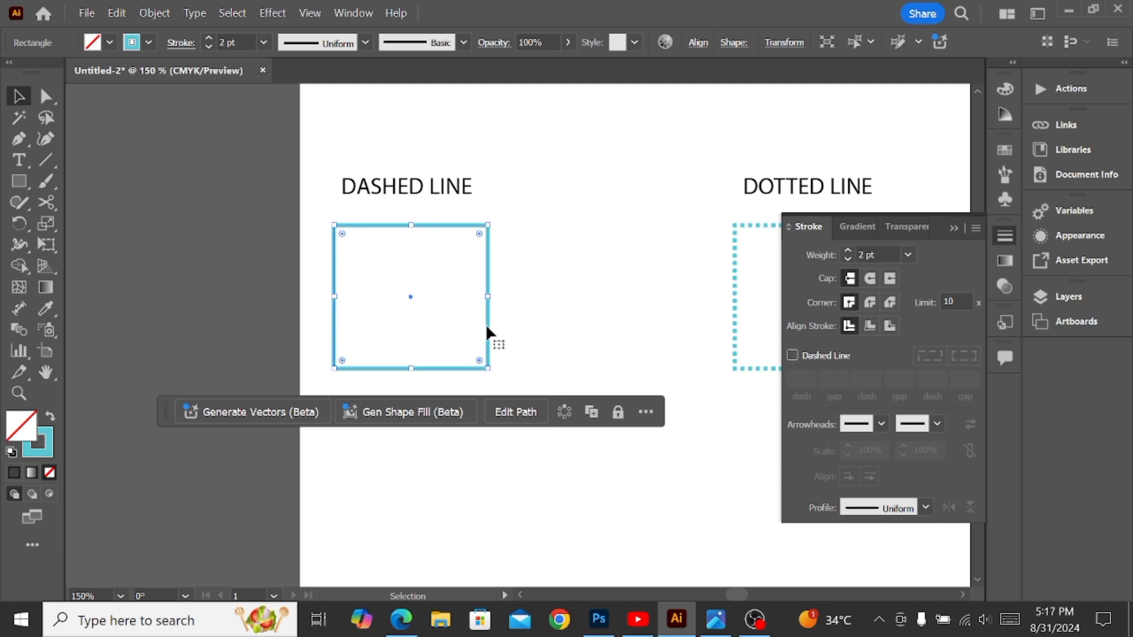
{"action": "left_click", "coordinate": [792, 354]}
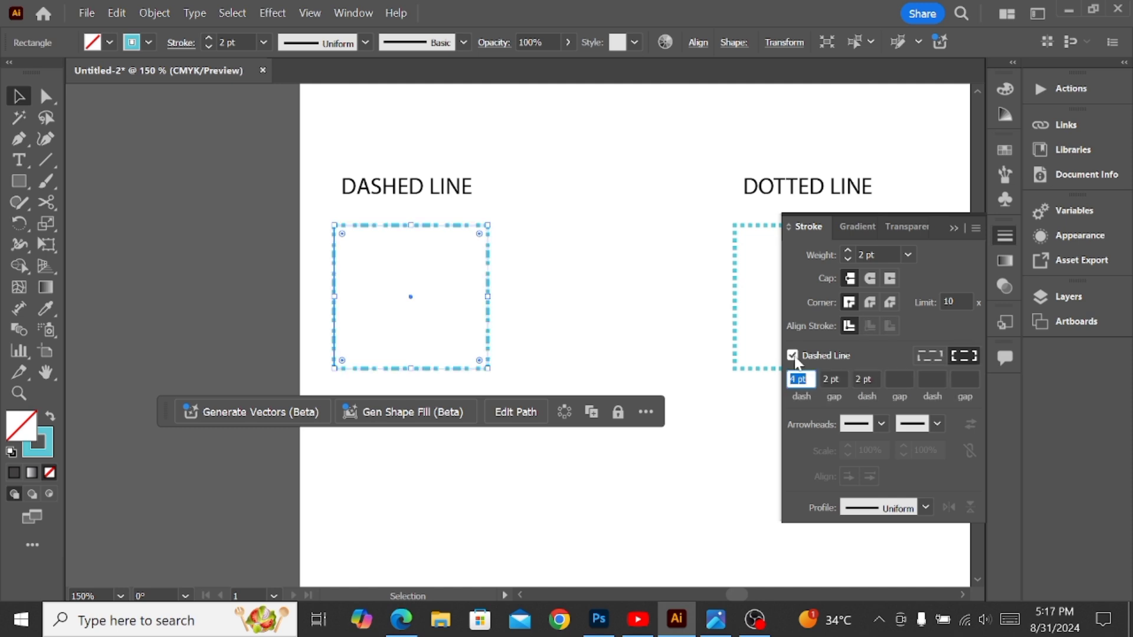
- Increase the stroke weight of the DOTTED LINE square to 5 pt
{"action": "scroll", "coordinate": [282, 271], "scroll_direction": "right", "scroll_amount": 5}
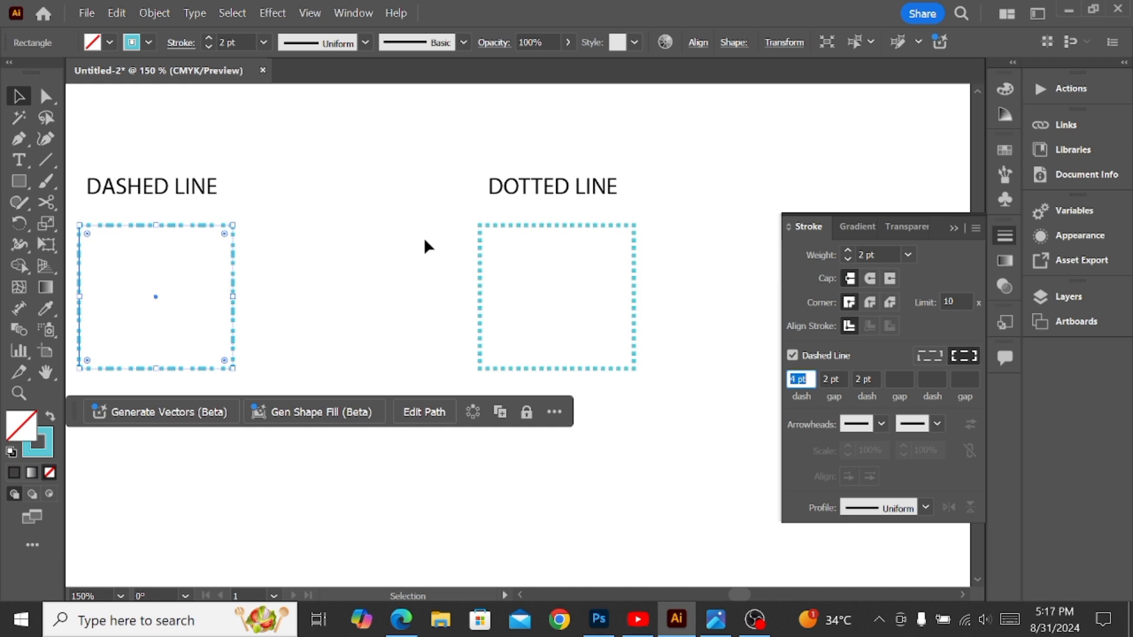
{"action": "left_click_drag", "start_coordinate": [424, 236], "coordinate": [529, 314]}
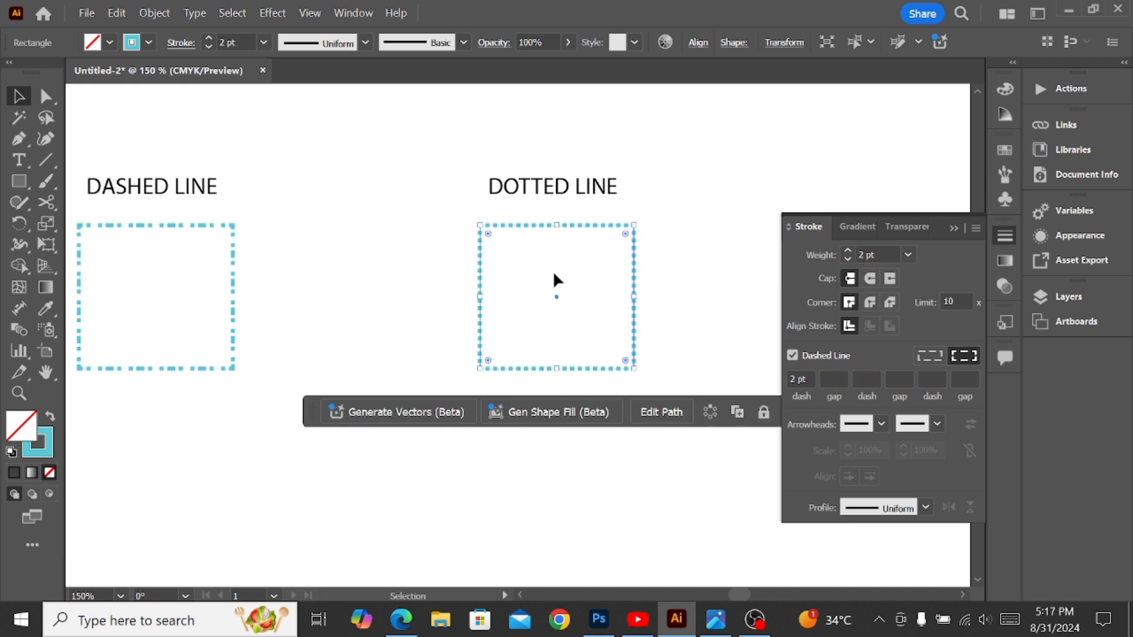
{"action": "left_click", "coordinate": [533, 270]}
{"action": "left_click_drag", "start_coordinate": [441, 255], "coordinate": [554, 317]}
{"action": "scroll", "coordinate": [554, 317], "scroll_direction": "up", "scroll_amount": 1}
{"action": "scroll", "coordinate": [554, 317], "scroll_direction": "right", "scroll_amount": 2}
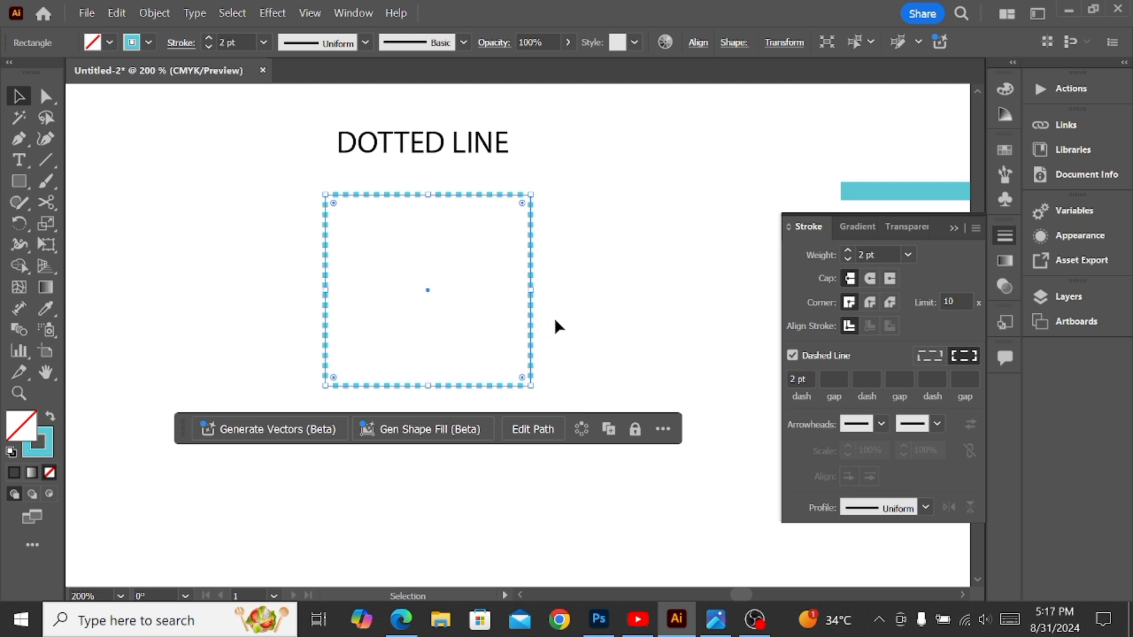
{"action": "left_click", "coordinate": [636, 223]}
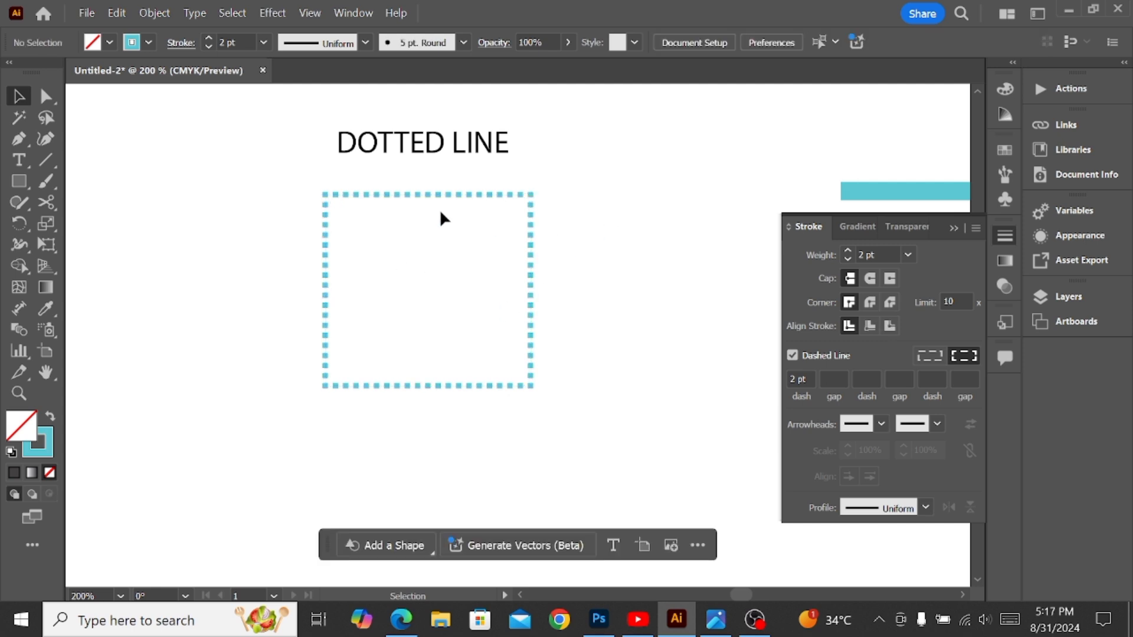
{"action": "left_click", "coordinate": [502, 269]}
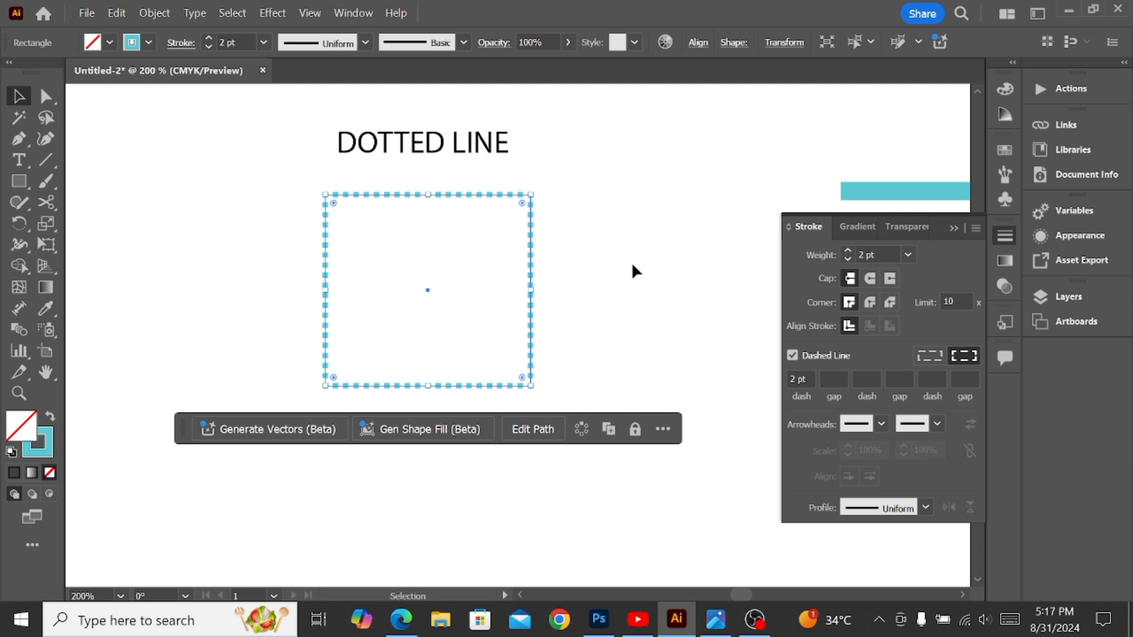
{"action": "left_click", "coordinate": [847, 251]}
{"action": "left_click", "coordinate": [847, 250]}
{"action": "left_click", "coordinate": [847, 251]}
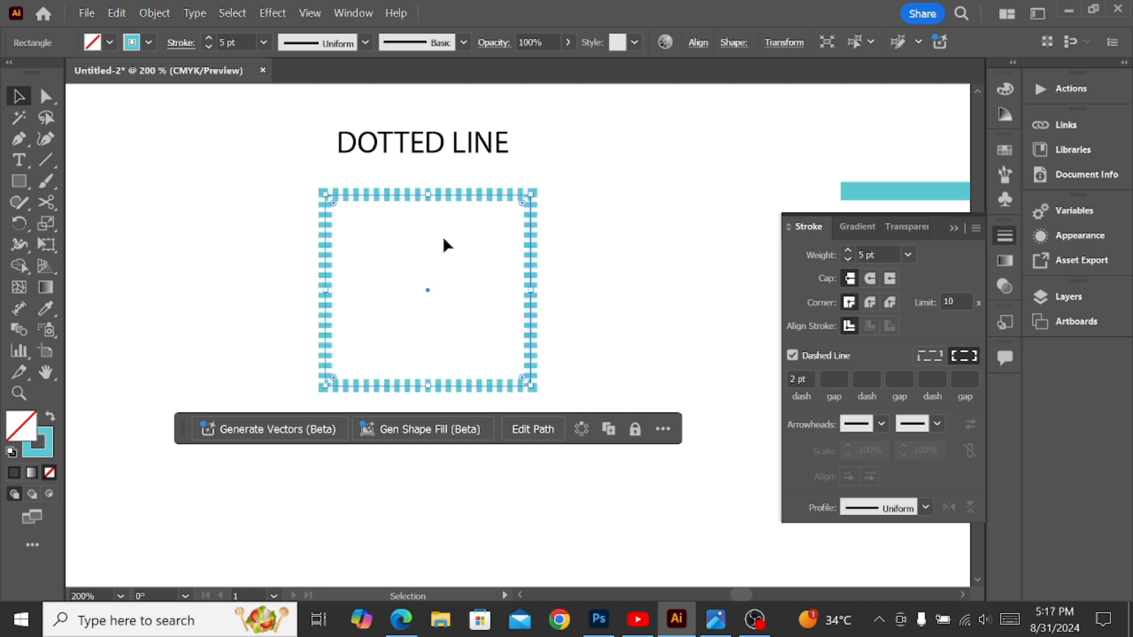
- Reduce the stroke weight of the DOTTED LINE square to 2 pt
{"action": "left_click", "coordinate": [847, 259]}
{"action": "left_click", "coordinate": [847, 259]}
{"action": "left_click", "coordinate": [847, 260]}
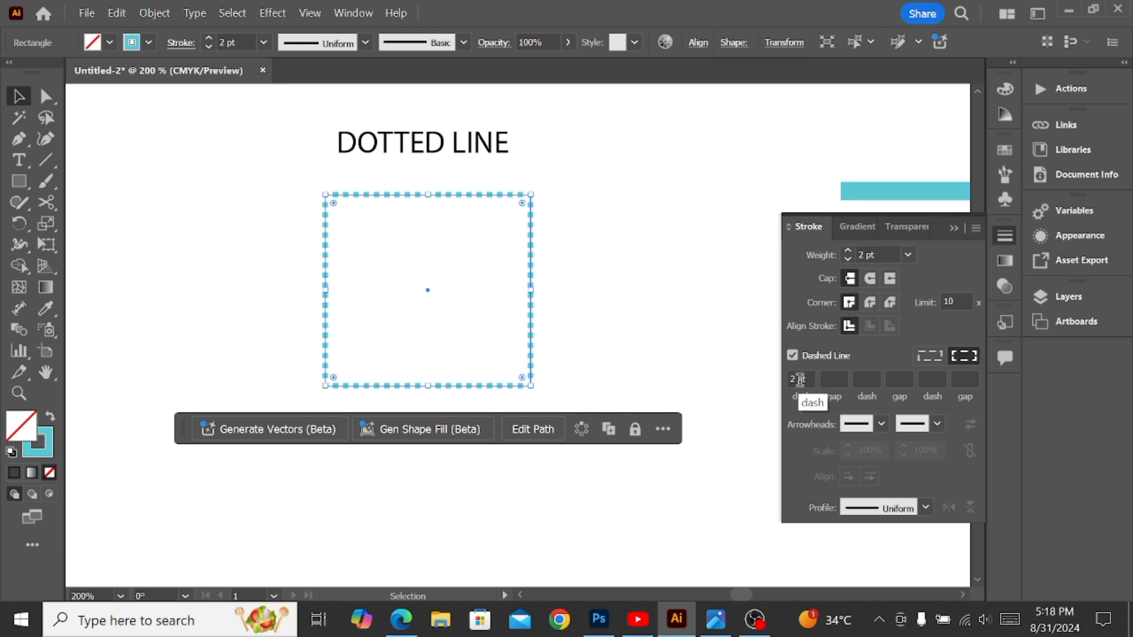
- Try a 4 pt dash on the DOTTED LINE square's stroke, set it back to 2 pt, and deselect the square
{"action": "left_click_drag", "start_coordinate": [811, 380], "coordinate": [785, 385]}
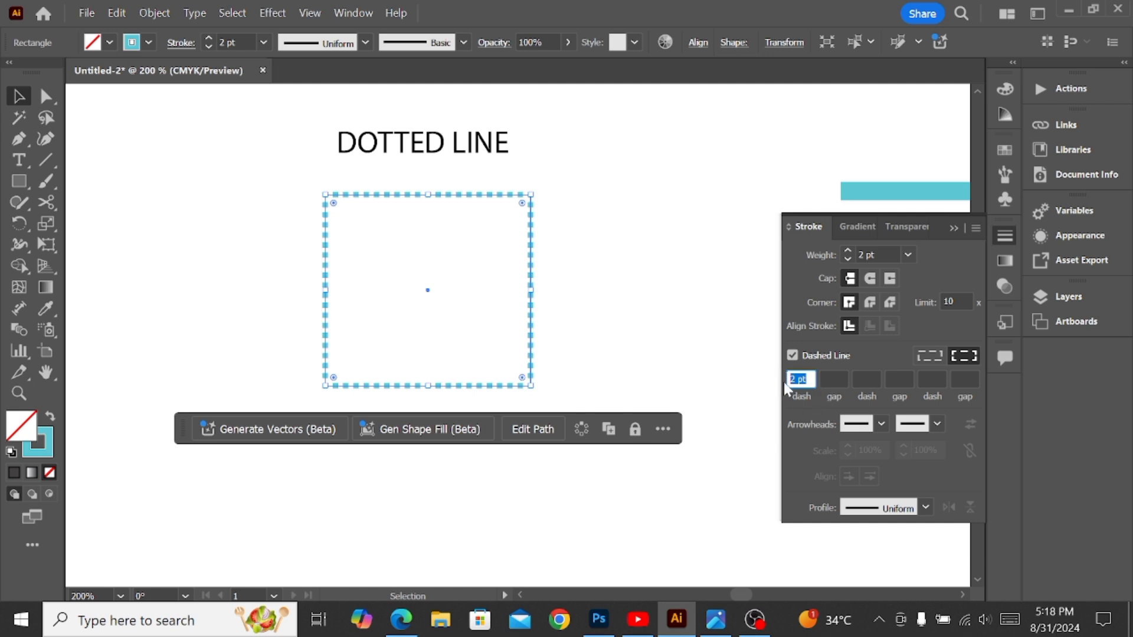
{"action": "type", "text": "4"}
{"action": "key", "text": "Return"}
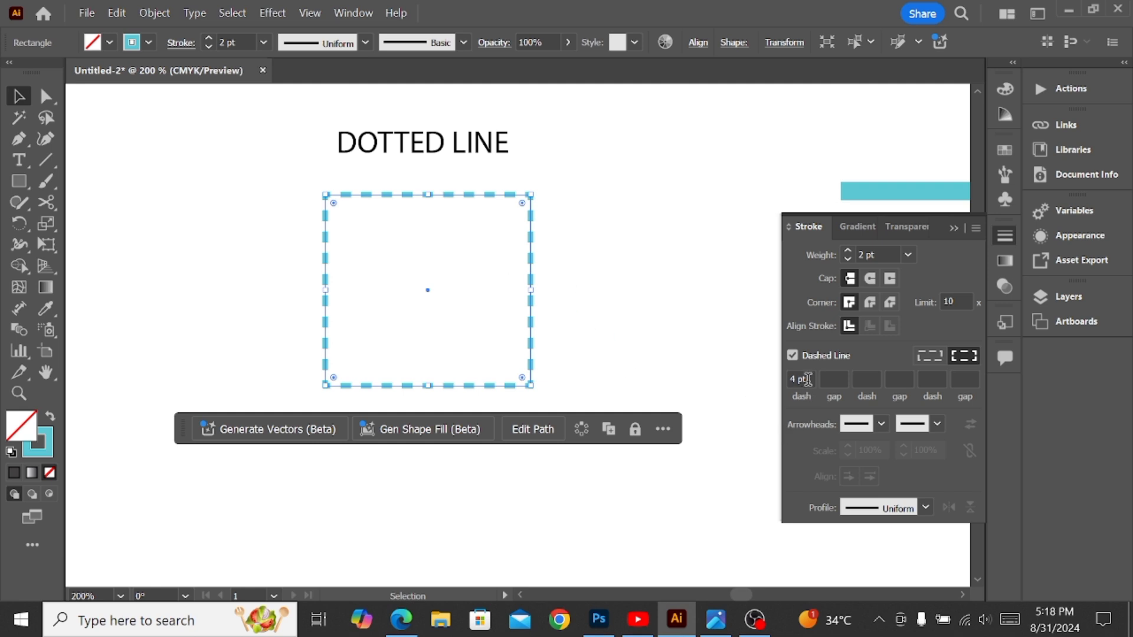
{"action": "left_click_drag", "start_coordinate": [810, 380], "coordinate": [764, 381]}
{"action": "type", "text": "2"}
{"action": "key", "text": "Return"}
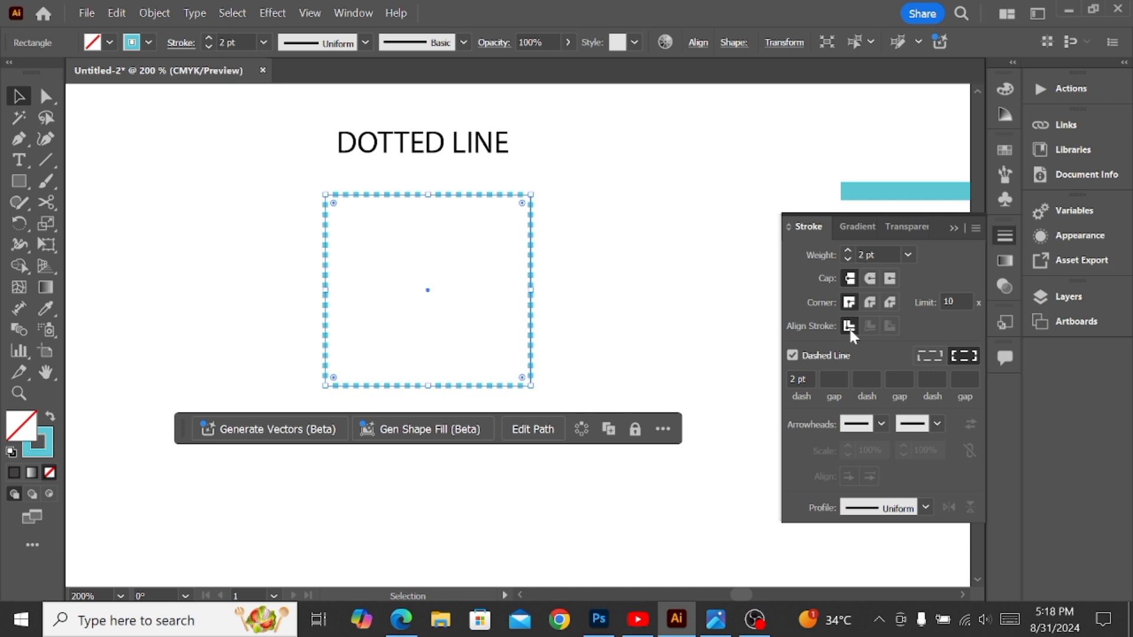
{"action": "left_click", "coordinate": [566, 287]}
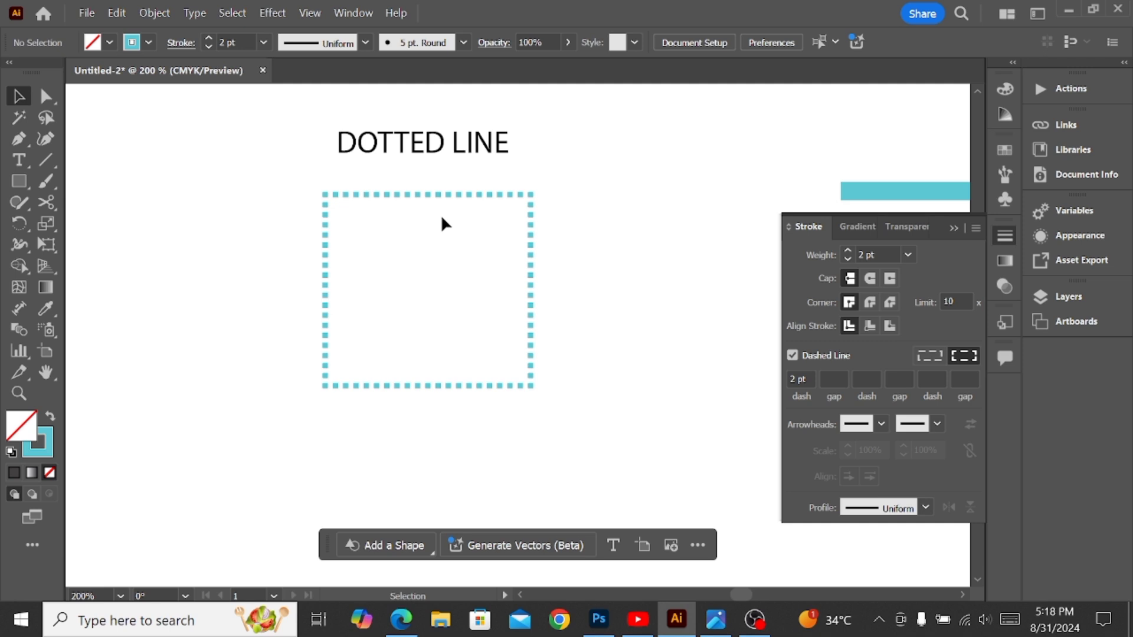
- Examine the stroke cap settings of the three plain lines beside the DOTTED LINE square, one by one and together, and deselect them
{"action": "scroll", "coordinate": [441, 214], "scroll_direction": "right", "scroll_amount": 10}
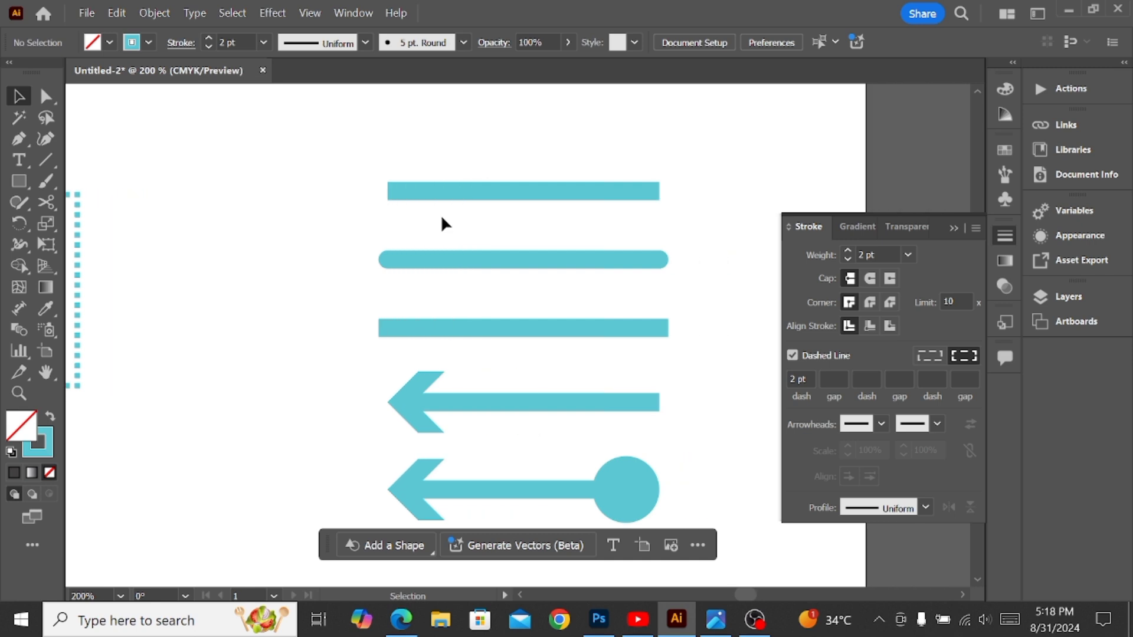
{"action": "scroll", "coordinate": [441, 217], "scroll_direction": "right", "scroll_amount": 2}
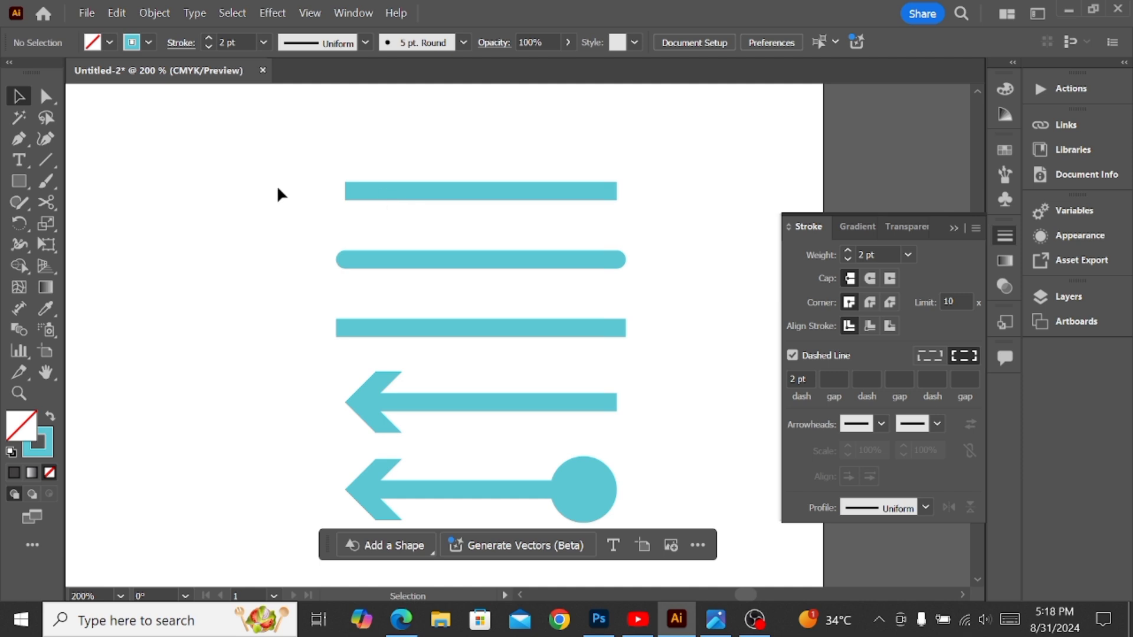
{"action": "left_click_drag", "start_coordinate": [277, 193], "coordinate": [435, 228]}
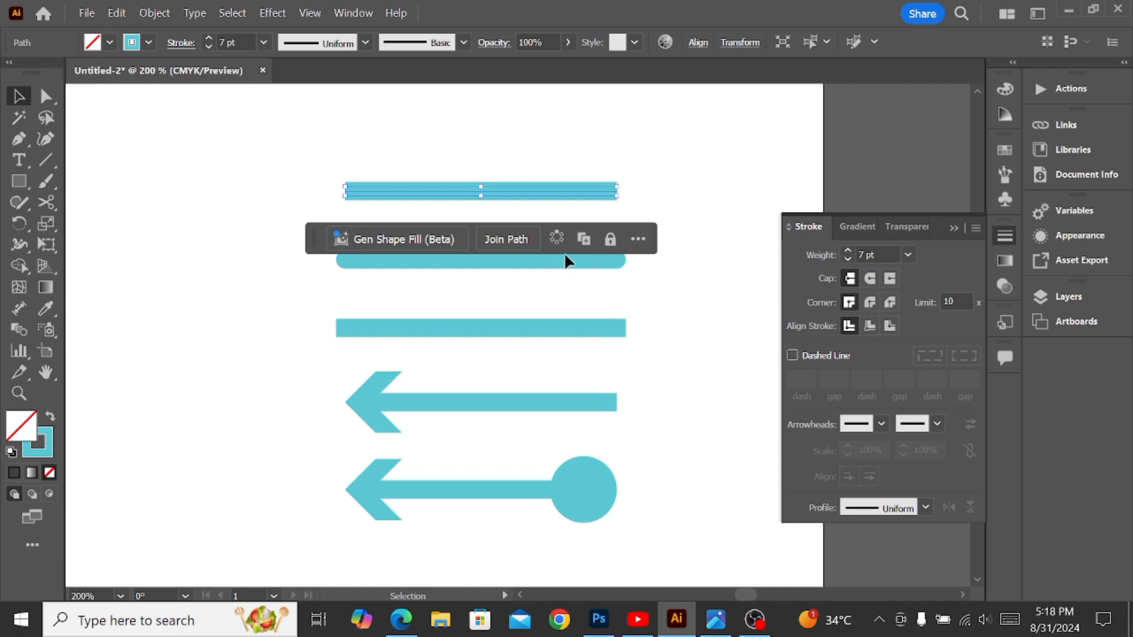
{"action": "left_click_drag", "start_coordinate": [643, 264], "coordinate": [541, 271]}
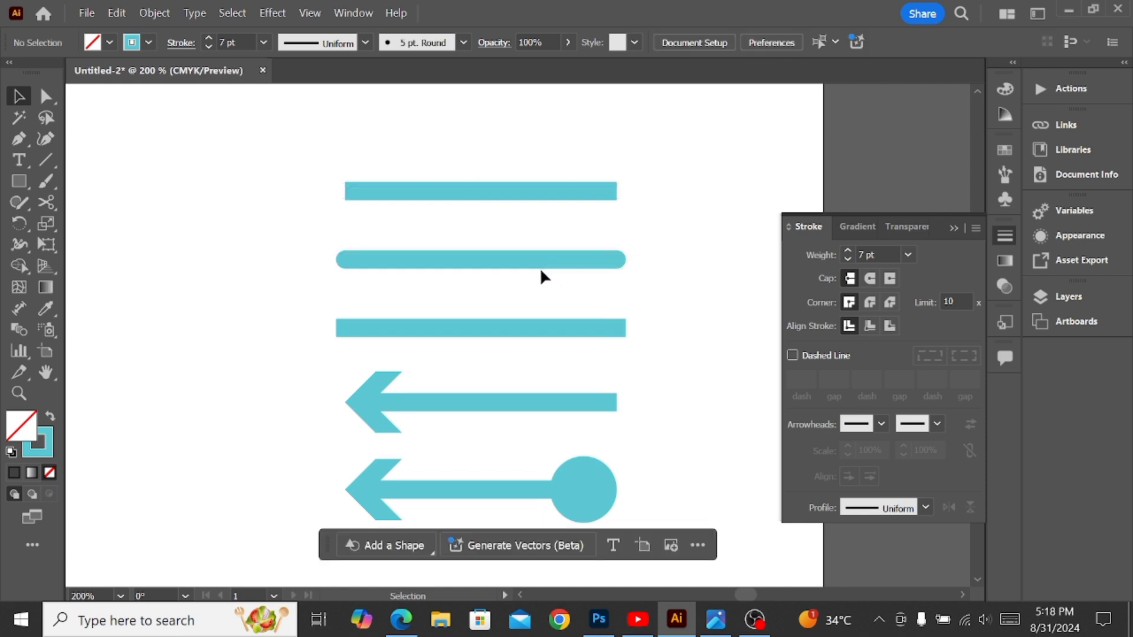
{"action": "left_click_drag", "start_coordinate": [651, 267], "coordinate": [484, 289]}
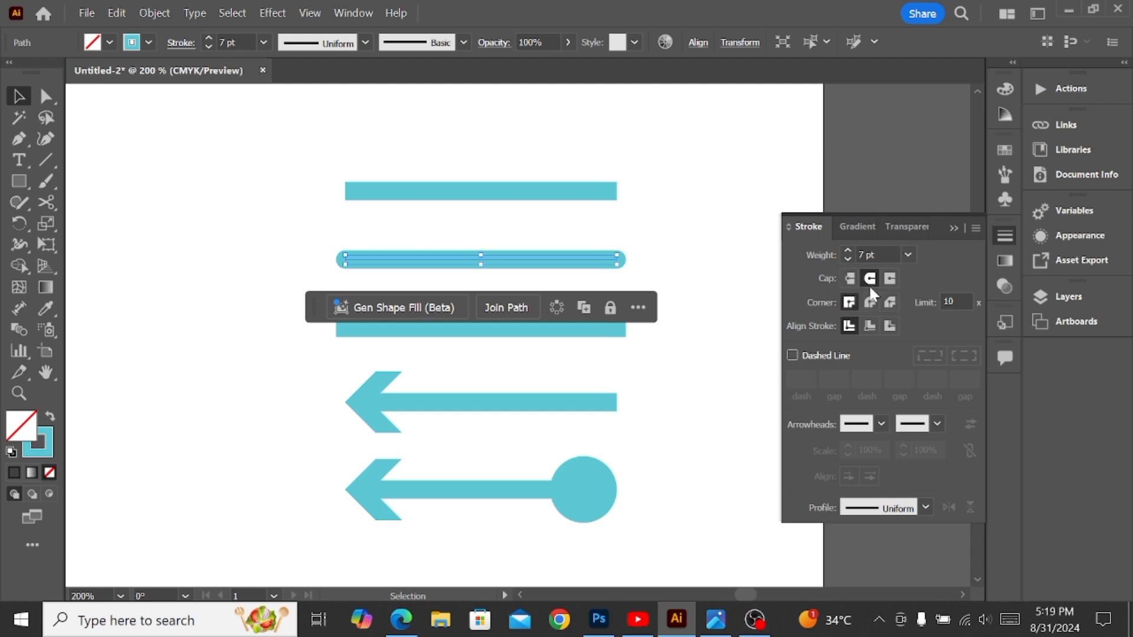
{"action": "left_click", "coordinate": [583, 327]}
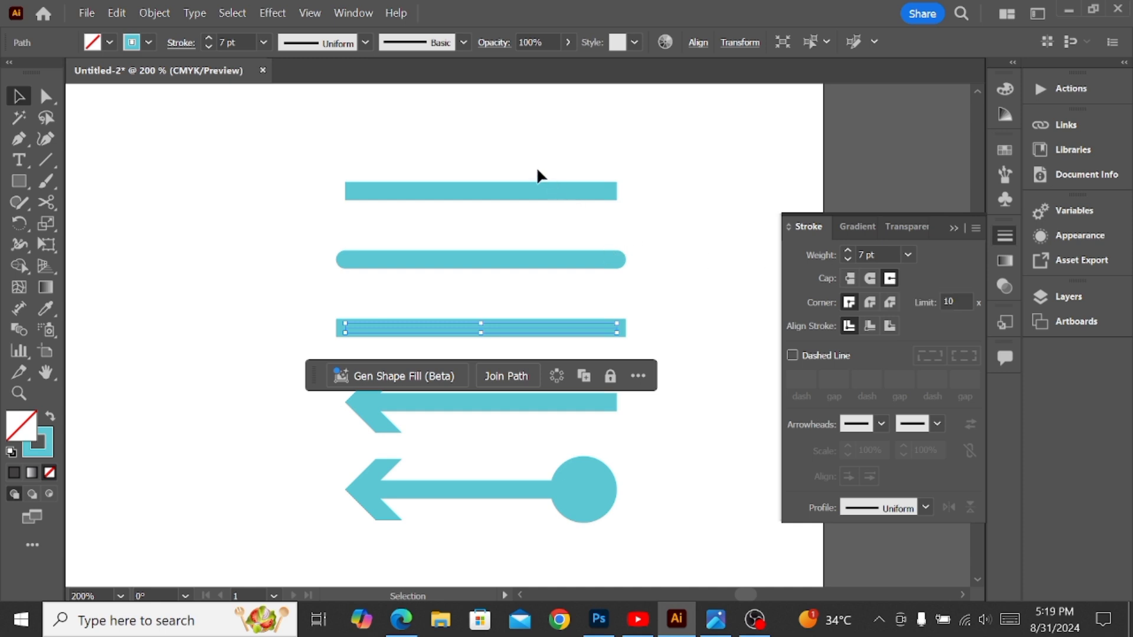
{"action": "left_click_drag", "start_coordinate": [384, 187], "coordinate": [655, 357]}
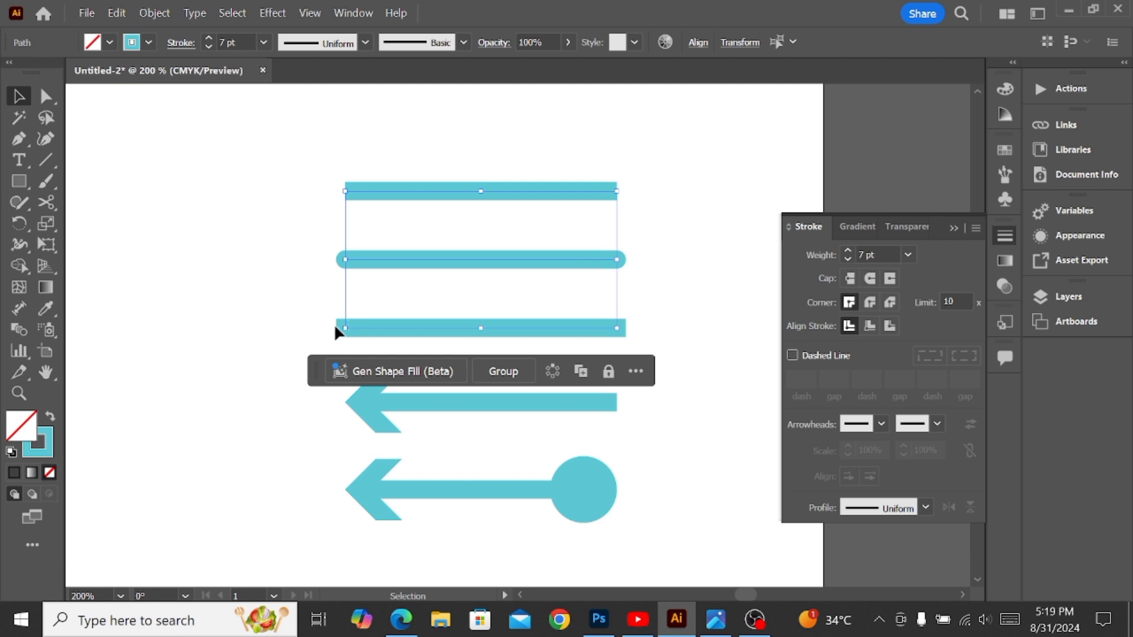
{"action": "left_click", "coordinate": [258, 304]}
- Compare both arrowhead alignments on the line with an arrow and a circle end, leaving the arrowheads extended beyond the path's ends
{"action": "scroll", "coordinate": [257, 299], "scroll_direction": "down", "scroll_amount": 3}
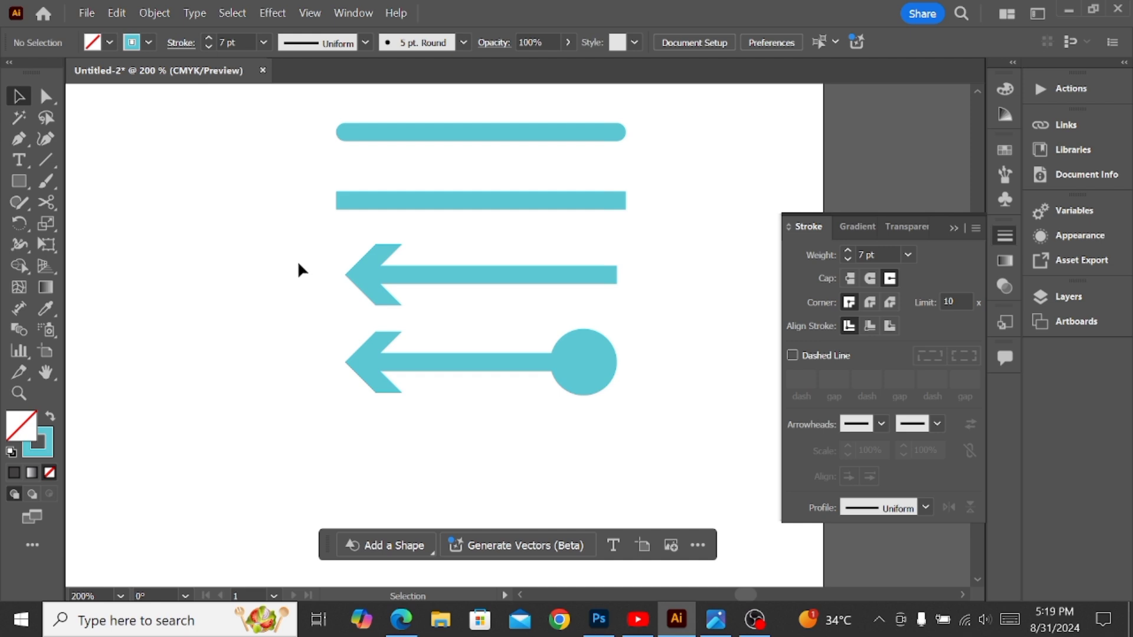
{"action": "left_click", "coordinate": [346, 272]}
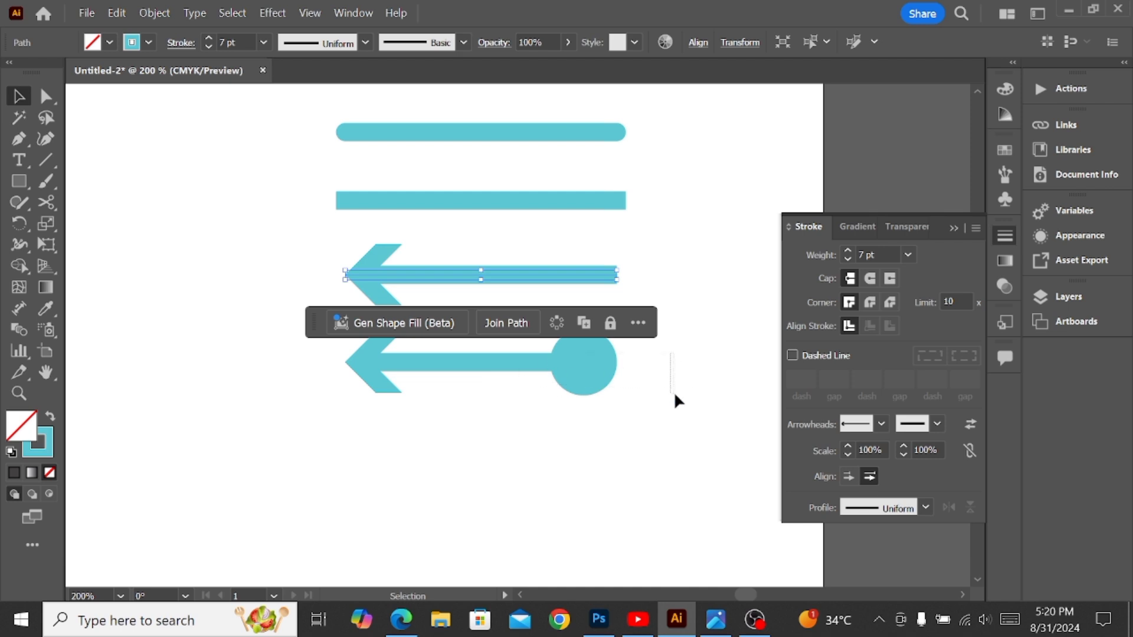
{"action": "left_click", "coordinate": [487, 361]}
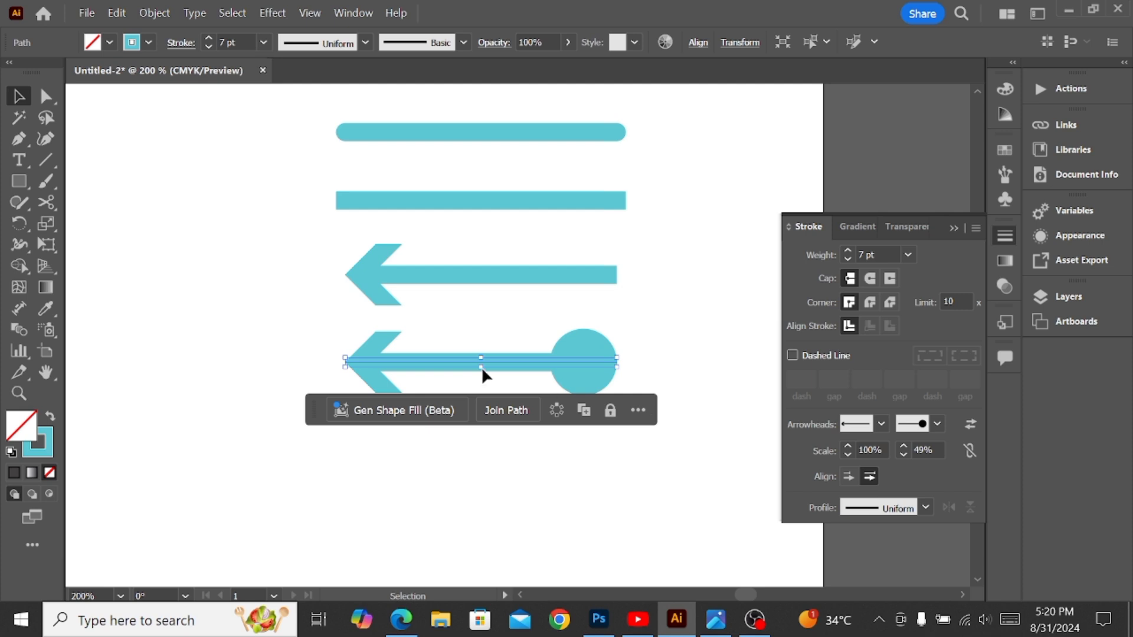
{"action": "left_click", "coordinate": [848, 477]}
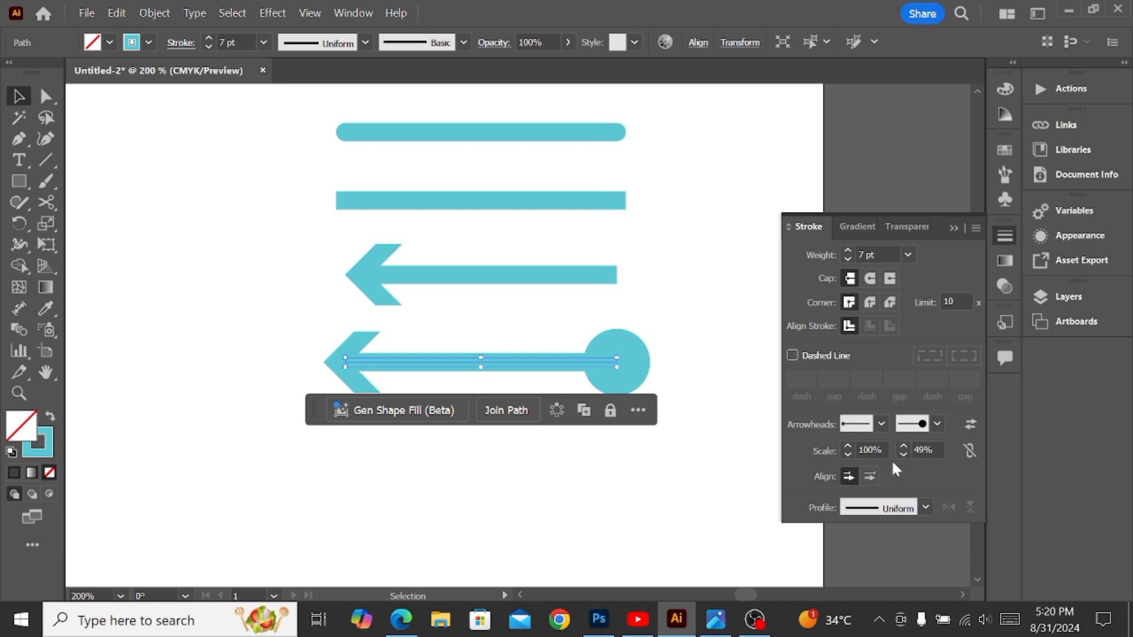
{"action": "left_click", "coordinate": [870, 477]}
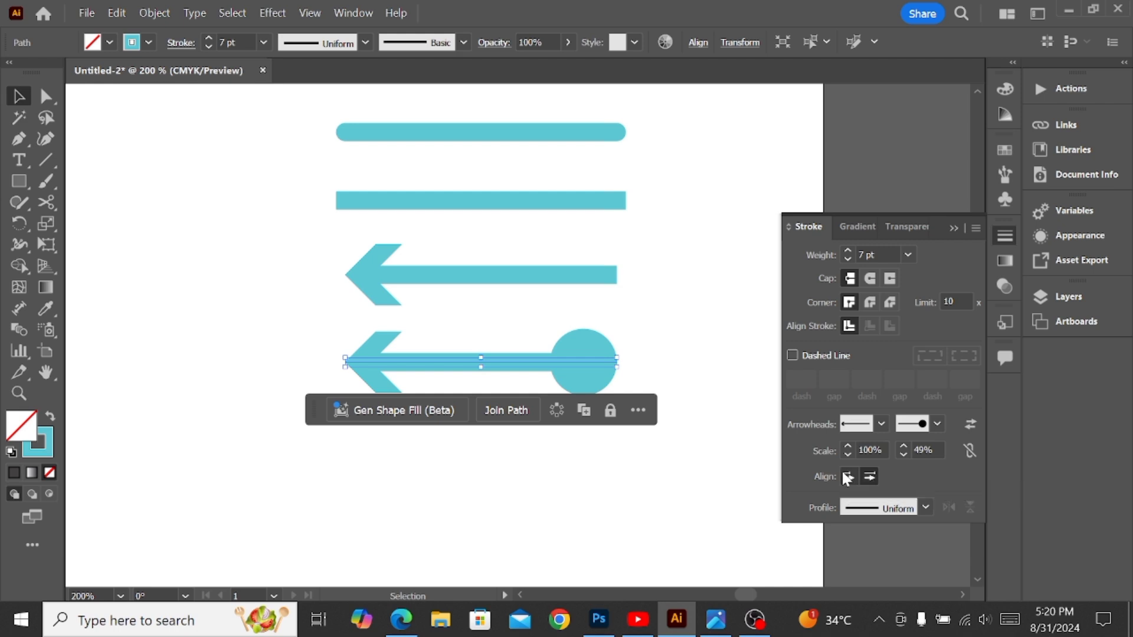
{"action": "left_click", "coordinate": [846, 476]}
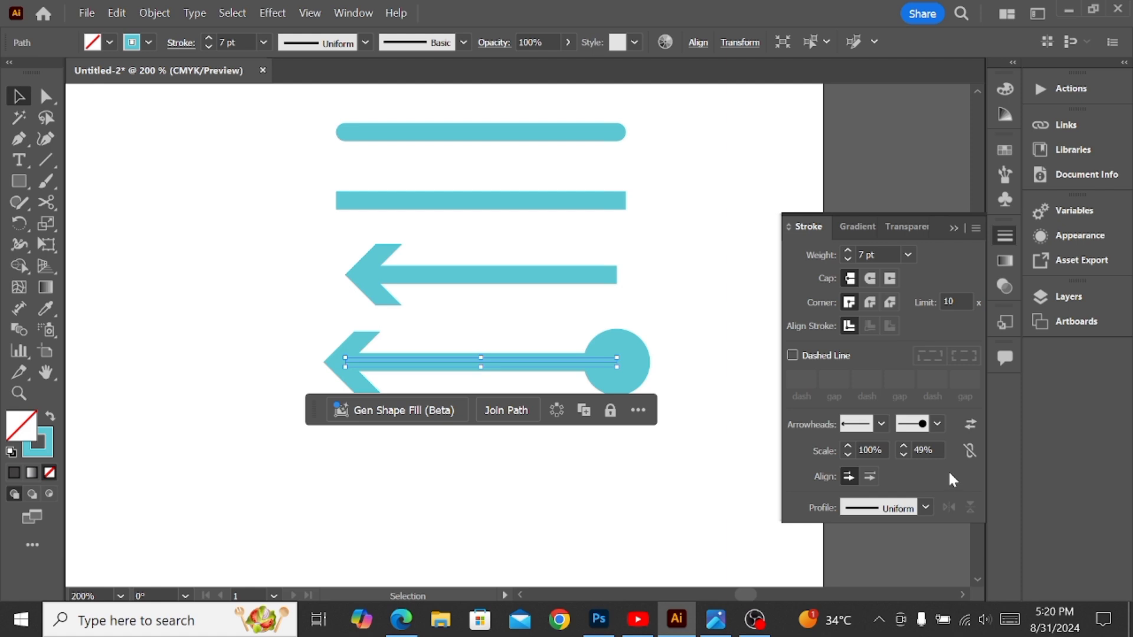
- Review the whole artboard of stroke samples, from the fill and stroke squares down to the arrow lines
{"action": "scroll", "coordinate": [739, 347], "scroll_direction": "down", "scroll_amount": 4}
{"action": "scroll", "coordinate": [740, 347], "scroll_direction": "up", "scroll_amount": 4}
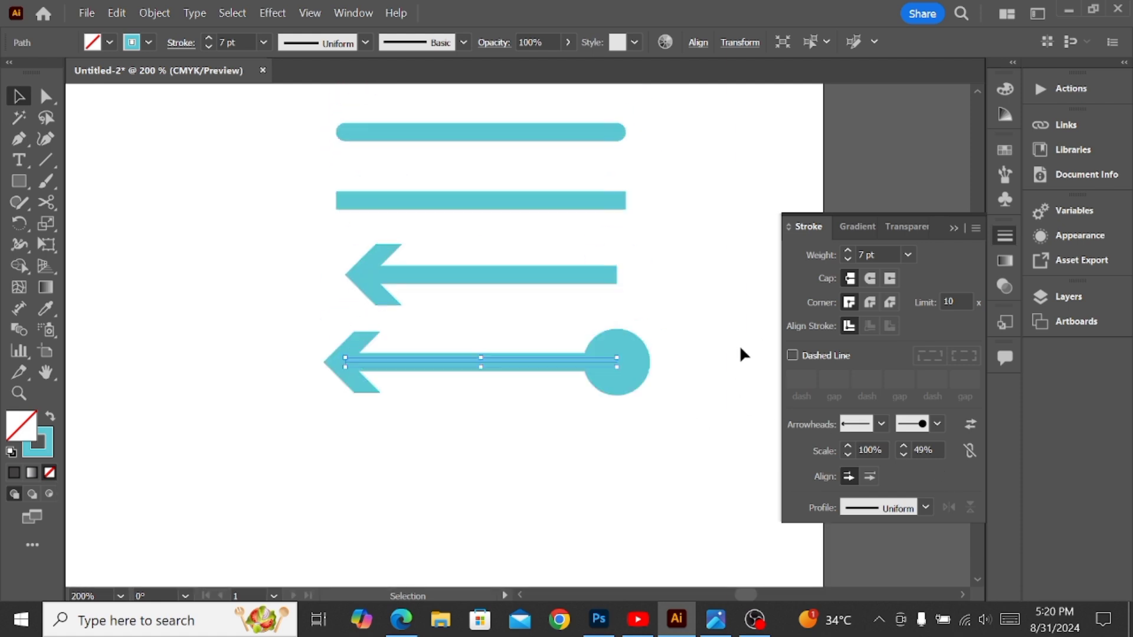
{"action": "scroll", "coordinate": [741, 352], "scroll_direction": "up", "scroll_amount": 6}
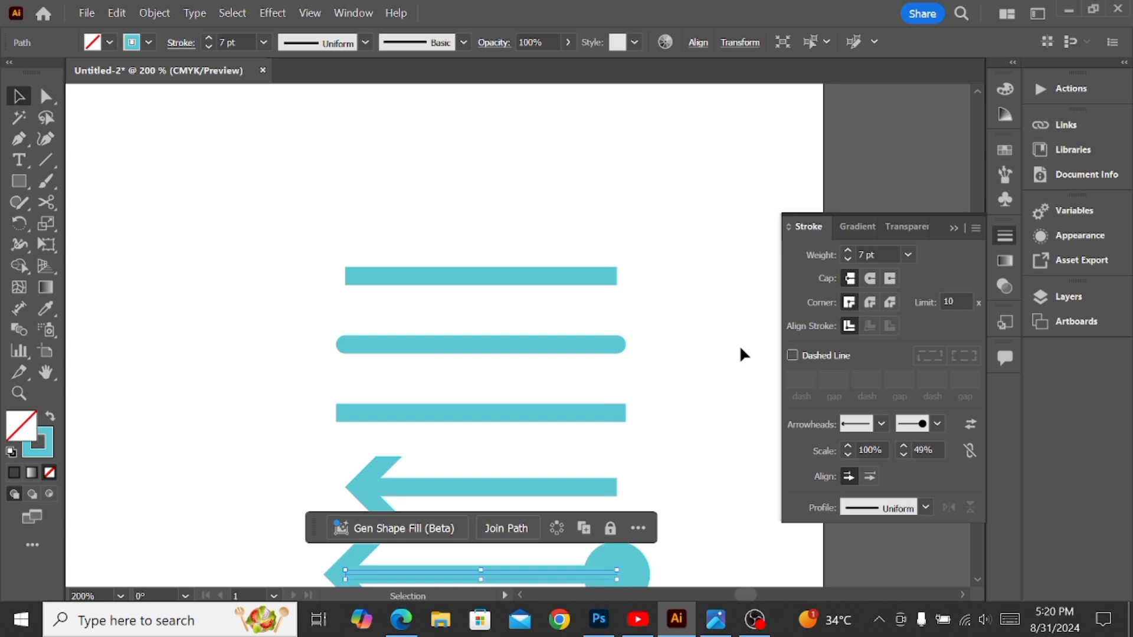
{"action": "scroll", "coordinate": [602, 300], "scroll_direction": "down", "scroll_amount": 3}
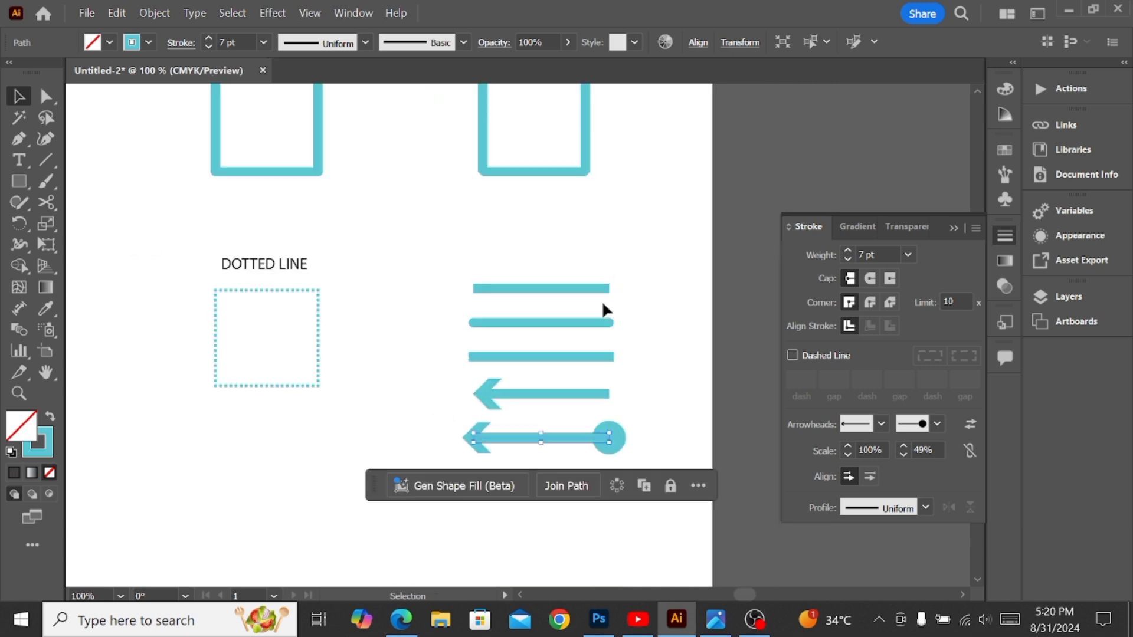
{"action": "scroll", "coordinate": [603, 305], "scroll_direction": "down", "scroll_amount": 1}
{"action": "scroll", "coordinate": [603, 302], "scroll_direction": "up", "scroll_amount": 4}
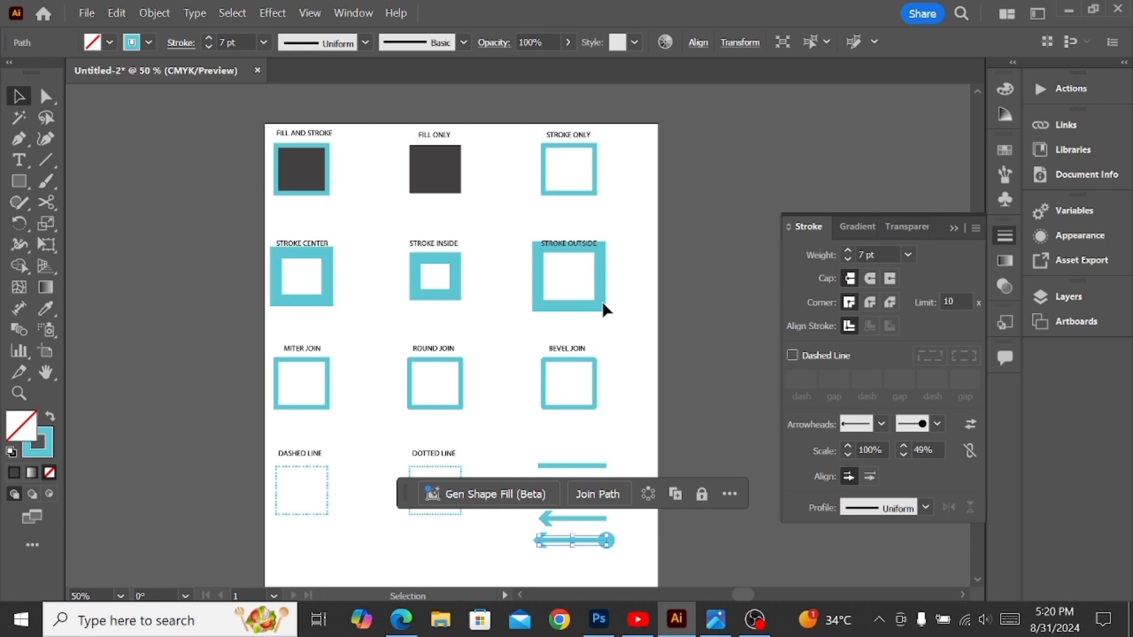
{"action": "scroll", "coordinate": [601, 300], "scroll_direction": "down", "scroll_amount": 2}
{"action": "scroll", "coordinate": [602, 300], "scroll_direction": "left", "scroll_amount": 2}
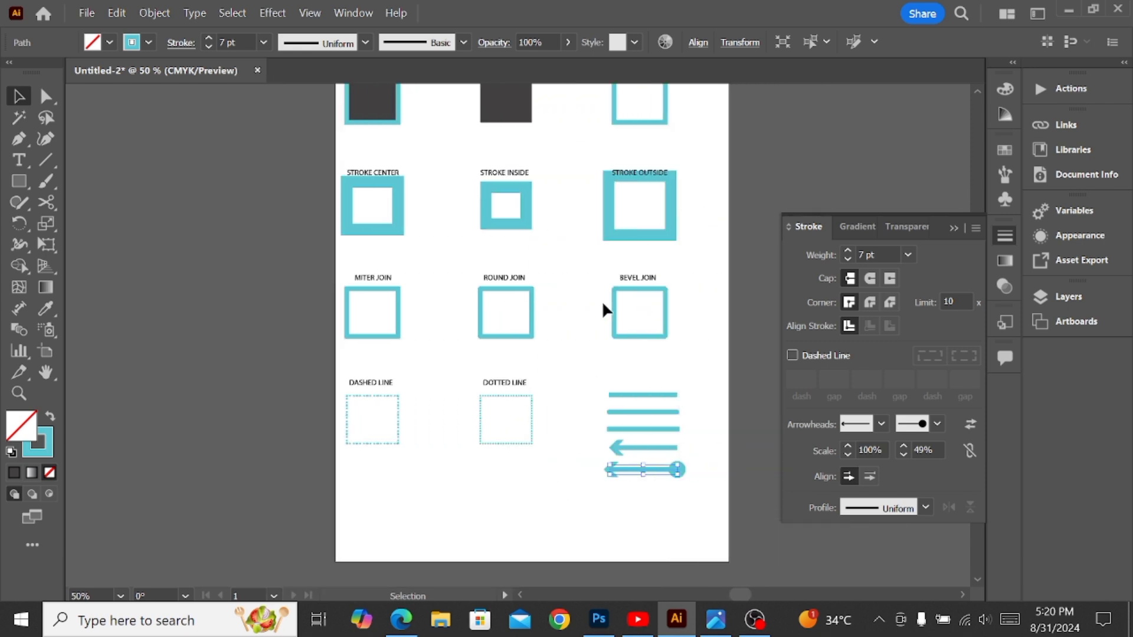
{"action": "scroll", "coordinate": [602, 304], "scroll_direction": "right", "scroll_amount": 3}
{"action": "scroll", "coordinate": [602, 303], "scroll_direction": "up", "scroll_amount": 2}
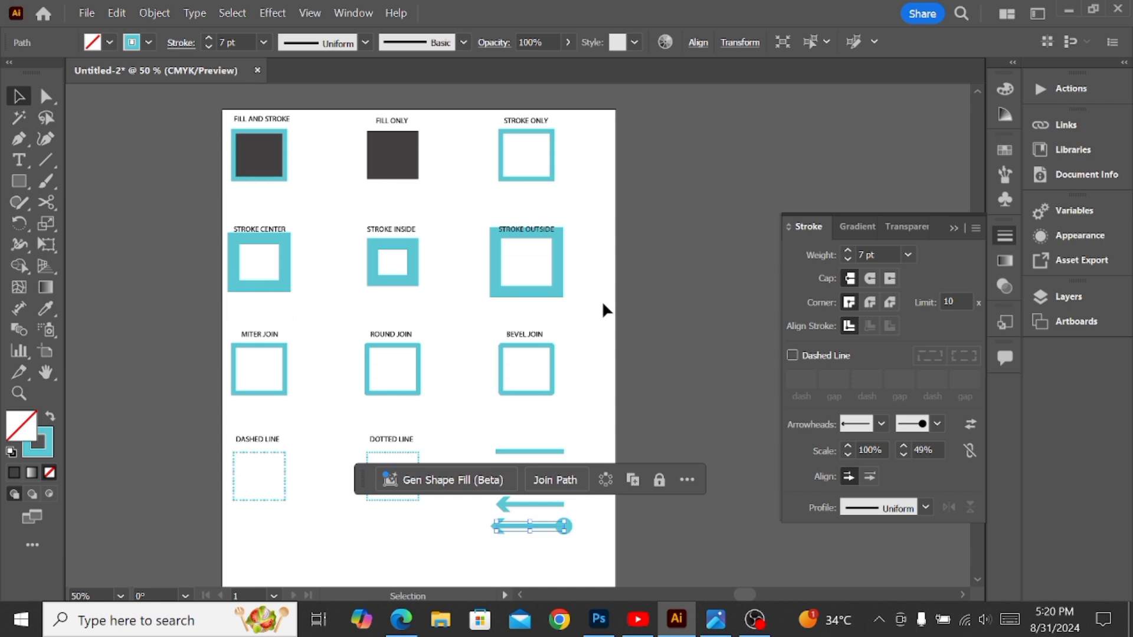
{"action": "left_click", "coordinate": [46, 153]}
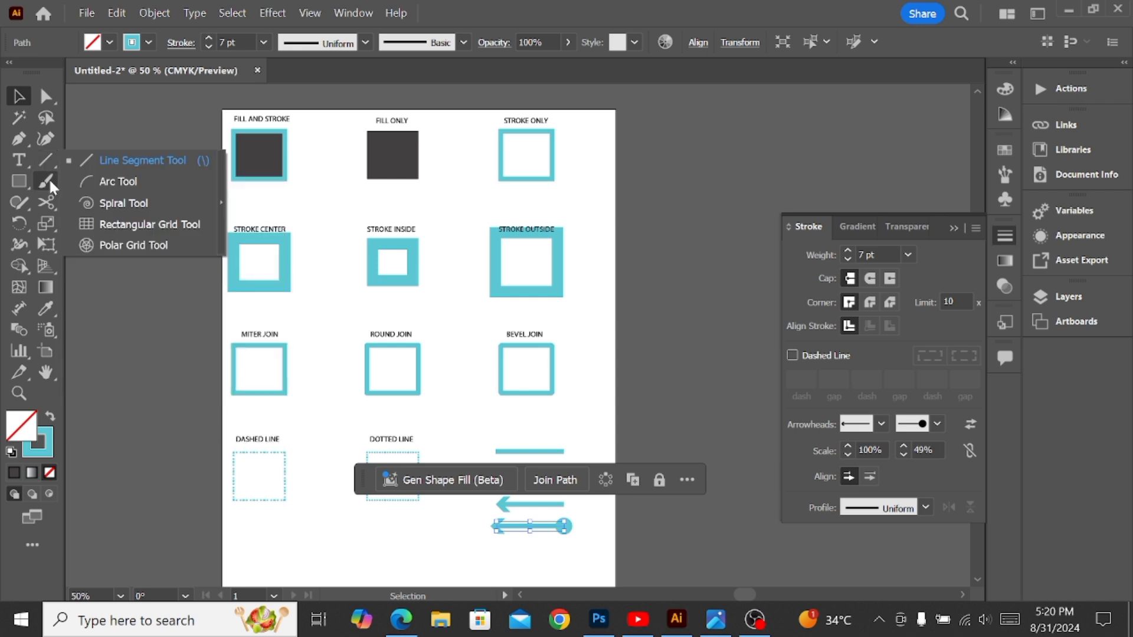
{"action": "left_click", "coordinate": [48, 178]}
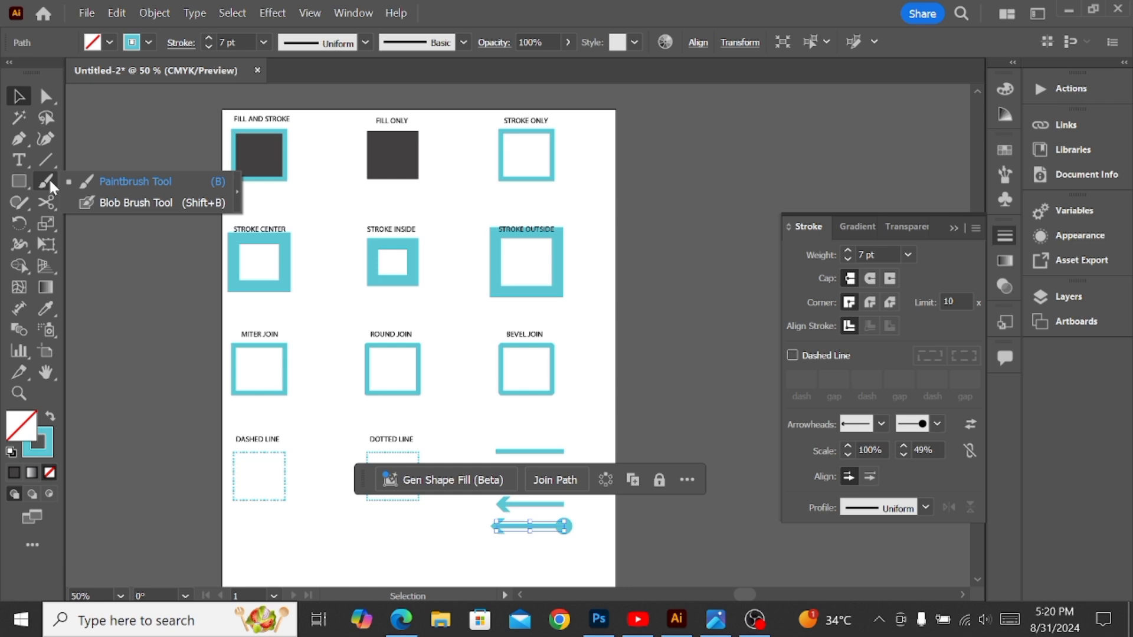
{"action": "left_click", "coordinate": [76, 148]}
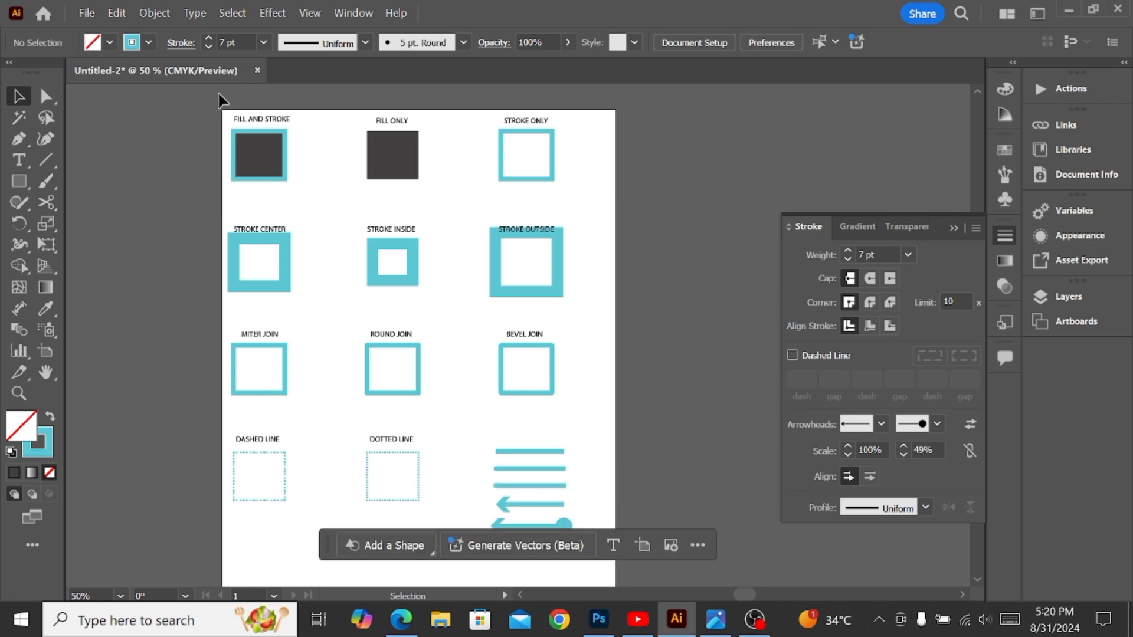
- Create a new Letter document of 8.5 x 11 in and collapse the stroke settings
{"action": "left_click", "coordinate": [87, 13]}
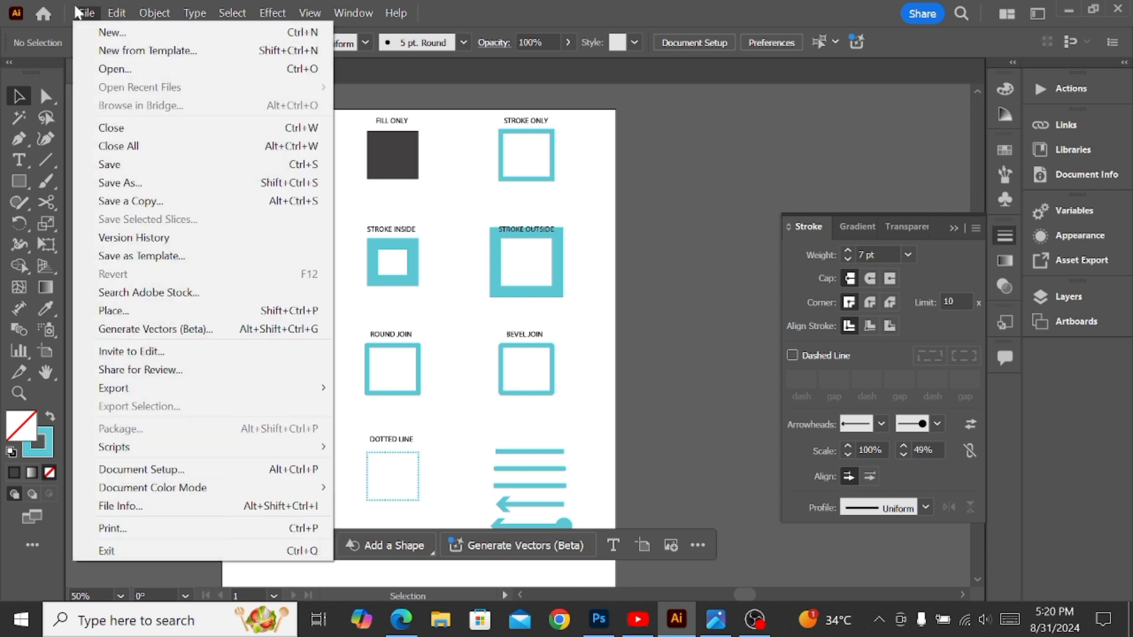
{"action": "left_click", "coordinate": [147, 33]}
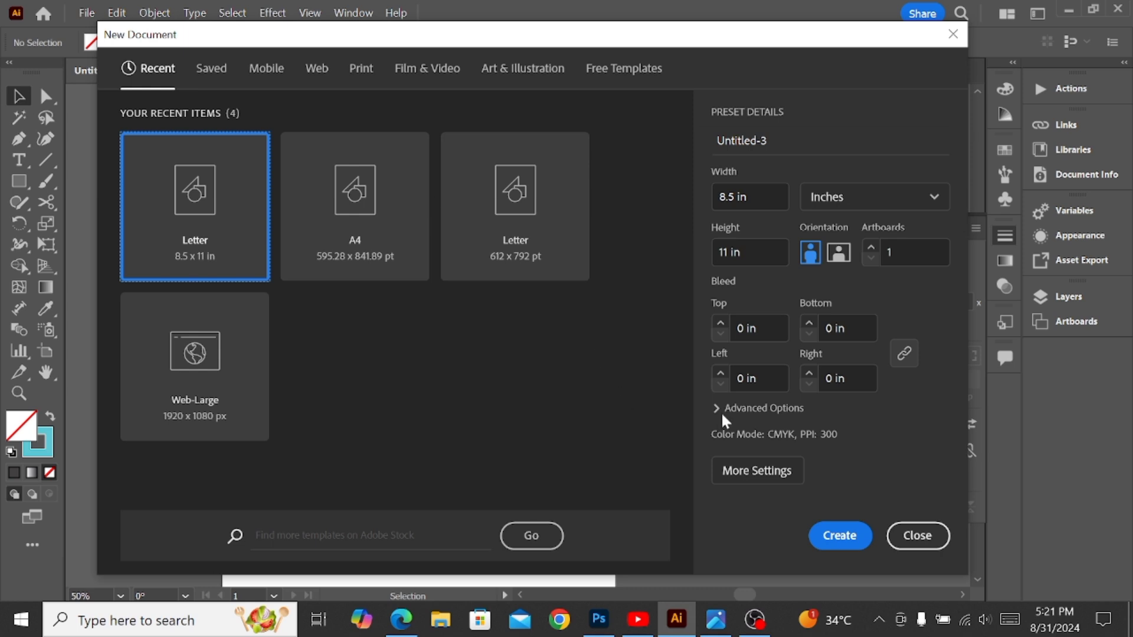
{"action": "left_click", "coordinate": [865, 537]}
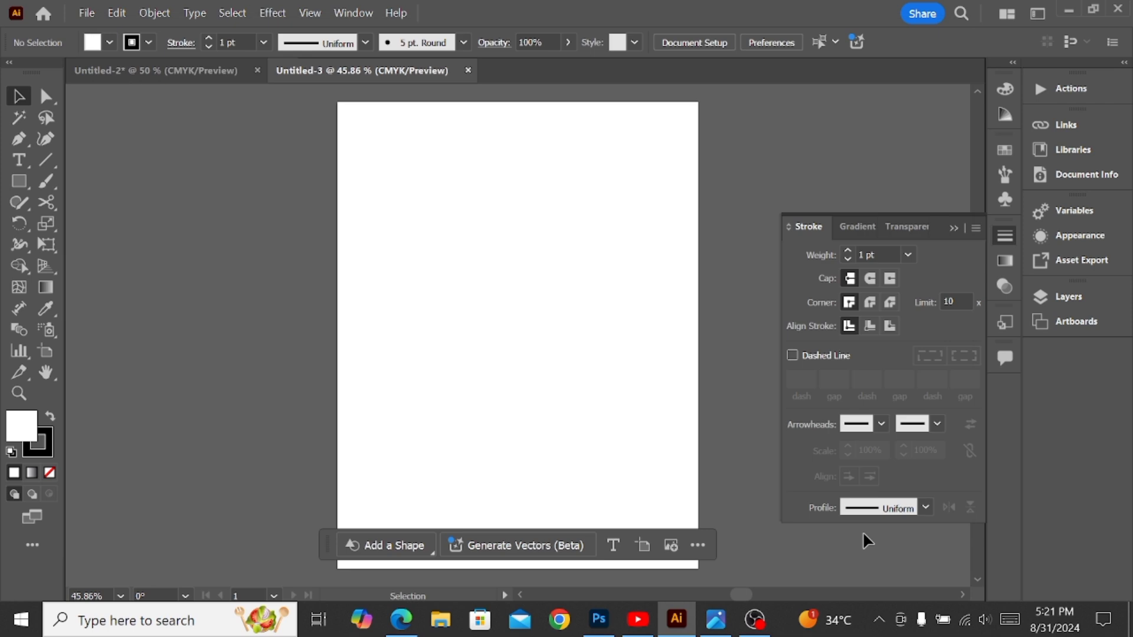
{"action": "left_click", "coordinate": [951, 230]}
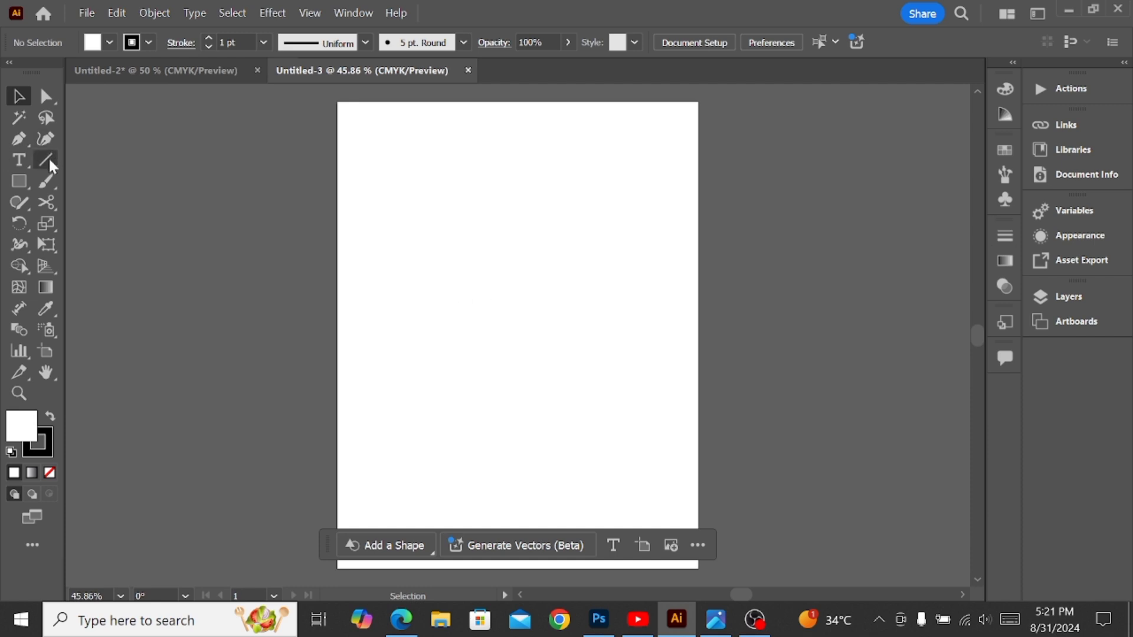
- Draw a few freehand test strokes with the Paintbrush tool on the upper half of the blank artboard and undo them all
{"action": "left_click", "coordinate": [51, 181]}
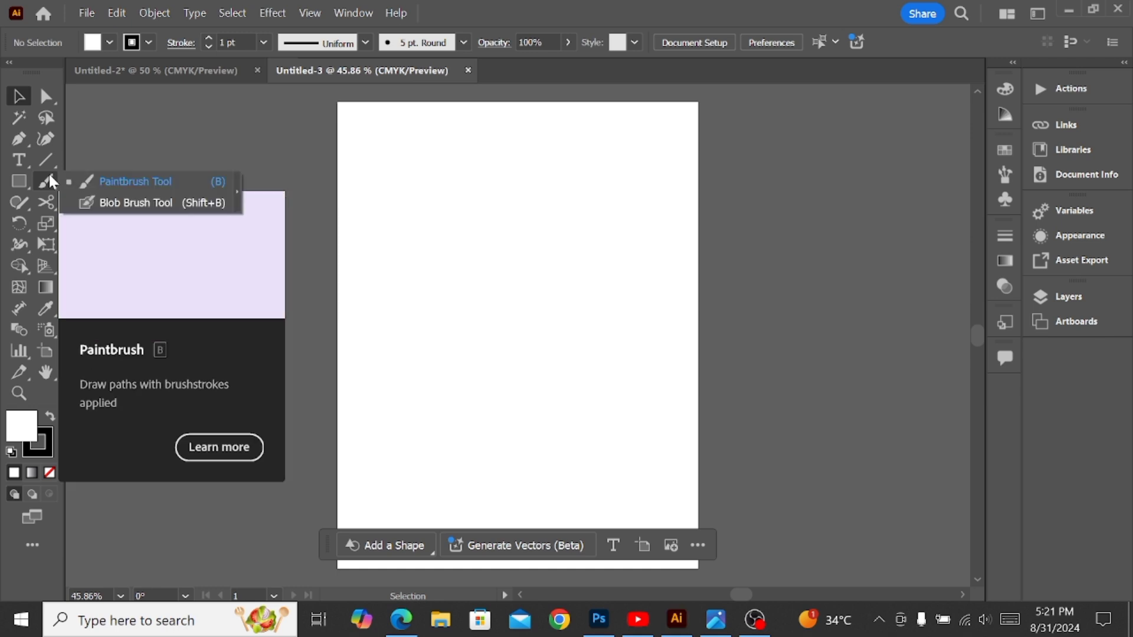
{"action": "left_click", "coordinate": [93, 183]}
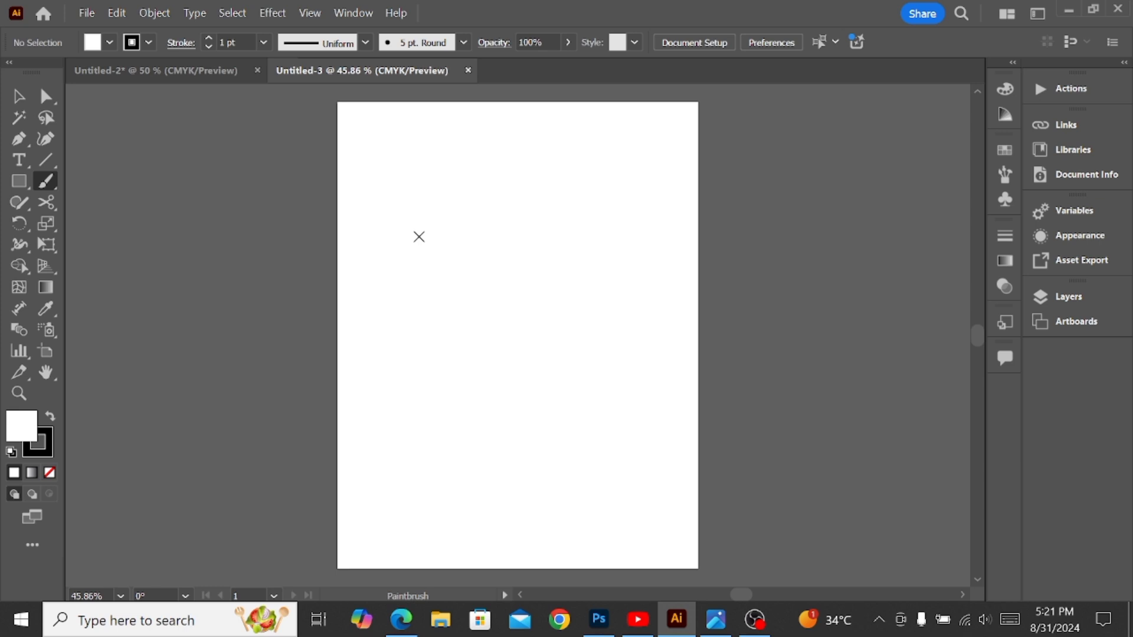
{"action": "mouse_move", "coordinate": [420, 235]}
{"action": "left_mouse_down"}
{"action": "mouse_move", "coordinate": [471, 219]}
{"action": "mouse_move", "coordinate": [491, 266]}
{"action": "mouse_move", "coordinate": [404, 330]}
{"action": "mouse_move", "coordinate": [492, 258]}
{"action": "mouse_move", "coordinate": [472, 299]}
{"action": "left_mouse_up"}
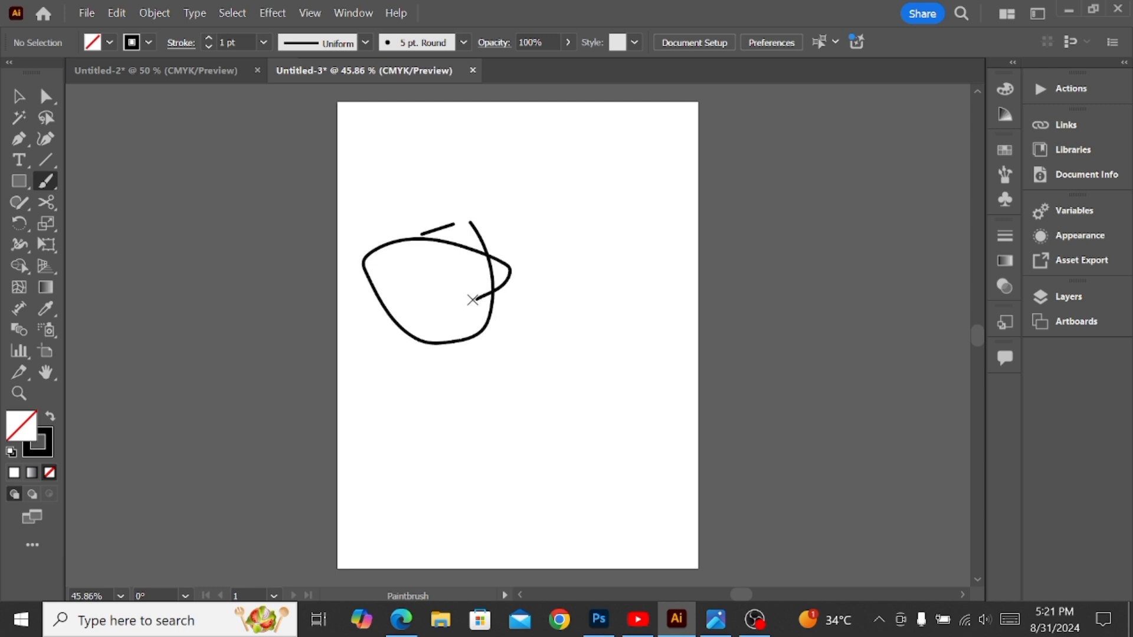
{"action": "key", "text": "ctrl+z"}
{"action": "key", "text": "ctrl+z"}
{"action": "key", "text": "ctrl+z"}
{"action": "key", "text": "ctrl+z"}
{"action": "key", "text": "ctrl+z"}
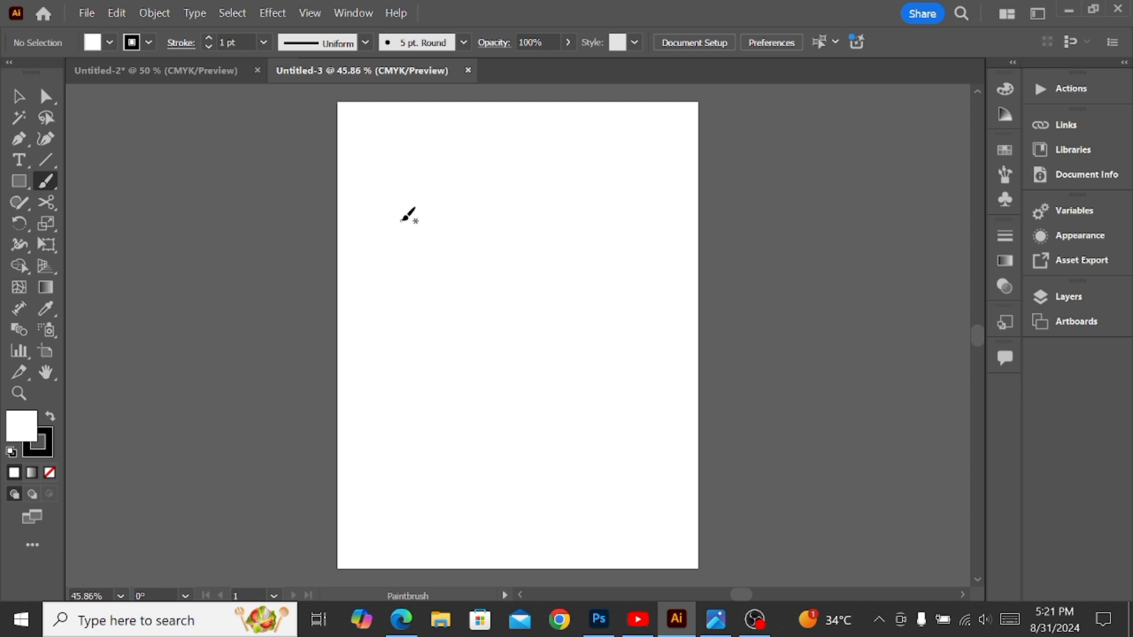
- Remove the fill colour and enlarge and reduce the Paintbrush size to settle on a thick brush
{"action": "key", "text": "slash"}
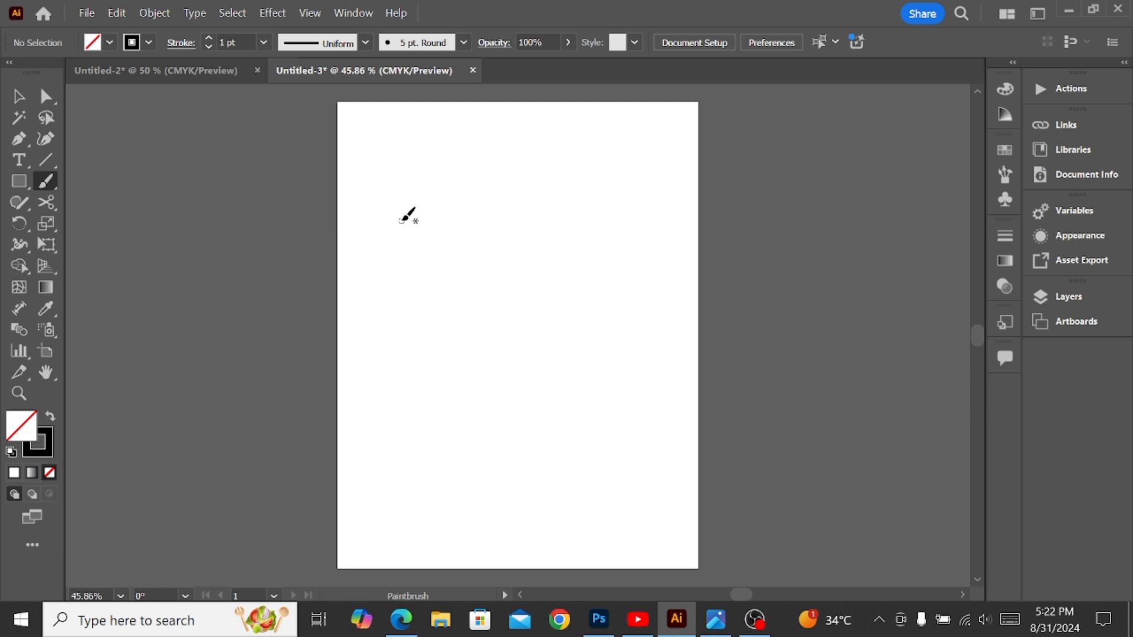
{"action": "key", "text": "bracketright"}
{"action": "key", "text": "bracketright"}
{"action": "key", "text": "bracketright"}
{"action": "key", "text": "bracketright"}
{"action": "key", "text": "bracketright"}
{"action": "key", "text": "bracketright"}
{"action": "key", "text": "bracketright"}
{"action": "key", "text": "bracketright"}
{"action": "key", "text": "bracketright"}
{"action": "key", "text": "bracketright"}
{"action": "key", "text": "bracketright"}
{"action": "key", "text": "bracketright"}
{"action": "key", "text": "bracketright"}
{"action": "key", "text": "bracketright"}
{"action": "key", "text": "bracketright"}
{"action": "key", "text": "bracketright"}
{"action": "key", "text": "bracketright"}
{"action": "key", "text": "bracketright"}
{"action": "key", "text": "bracketright"}
{"action": "key", "text": "bracketright"}
{"action": "key", "text": "bracketleft"}
{"action": "key", "text": "bracketleft"}
{"action": "key", "text": "bracketleft"}
{"action": "key", "text": "bracketleft"}
{"action": "key", "text": "bracketleft"}
{"action": "key", "text": "bracketleft"}
{"action": "key", "text": "bracketleft"}
{"action": "key", "text": "bracketleft"}
{"action": "key", "text": "bracketleft"}
{"action": "key", "text": "bracketleft"}
{"action": "key", "text": "bracketleft"}
{"action": "key", "text": "bracketleft"}
{"action": "key", "text": "bracketleft"}
{"action": "key", "text": "bracketleft"}
{"action": "key", "text": "bracketleft"}
{"action": "key", "text": "bracketleft"}
{"action": "key", "text": "bracketleft"}
{"action": "key", "text": "bracketleft"}
{"action": "key", "text": "bracketleft"}
{"action": "key", "text": "bracketleft"}
- Paint six thick black Paintbrush strokes on the artboard: an angular open loop, an S-curve, a tick, a Z, a solid scribbled oval and a short curve
{"action": "mouse_move", "coordinate": [391, 218]}
{"action": "left_mouse_down"}
{"action": "mouse_move", "coordinate": [497, 192]}
{"action": "mouse_move", "coordinate": [474, 336]}
{"action": "mouse_move", "coordinate": [460, 335]}
{"action": "mouse_move", "coordinate": [407, 263]}
{"action": "left_mouse_up"}
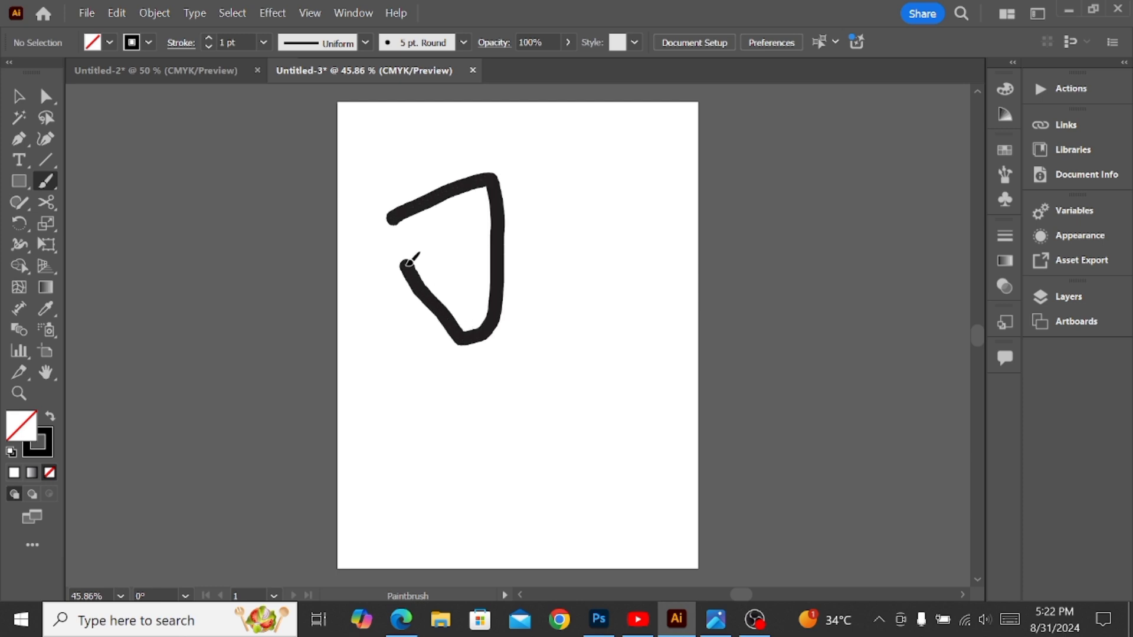
{"action": "mouse_move", "coordinate": [529, 267]}
{"action": "left_mouse_down"}
{"action": "mouse_move", "coordinate": [572, 182]}
{"action": "mouse_move", "coordinate": [634, 178]}
{"action": "left_mouse_up"}
{"action": "mouse_move", "coordinate": [503, 332]}
{"action": "left_mouse_down"}
{"action": "mouse_move", "coordinate": [633, 288]}
{"action": "mouse_move", "coordinate": [638, 296]}
{"action": "left_mouse_up"}
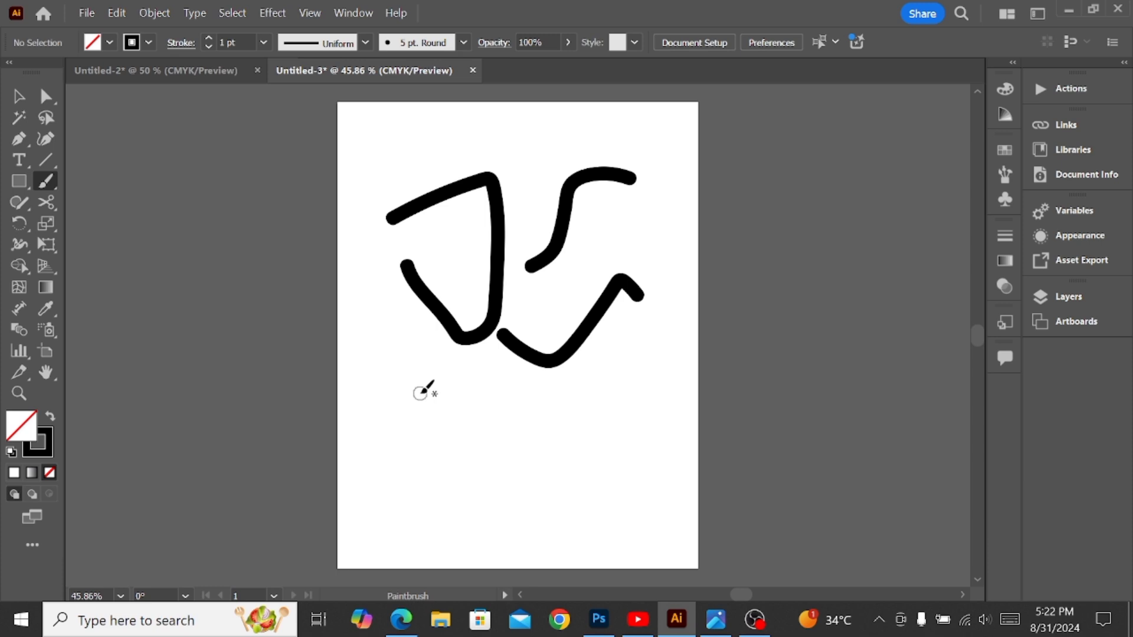
{"action": "mouse_move", "coordinate": [354, 385]}
{"action": "left_mouse_down"}
{"action": "mouse_move", "coordinate": [445, 384]}
{"action": "mouse_move", "coordinate": [363, 456]}
{"action": "mouse_move", "coordinate": [438, 455]}
{"action": "left_mouse_up"}
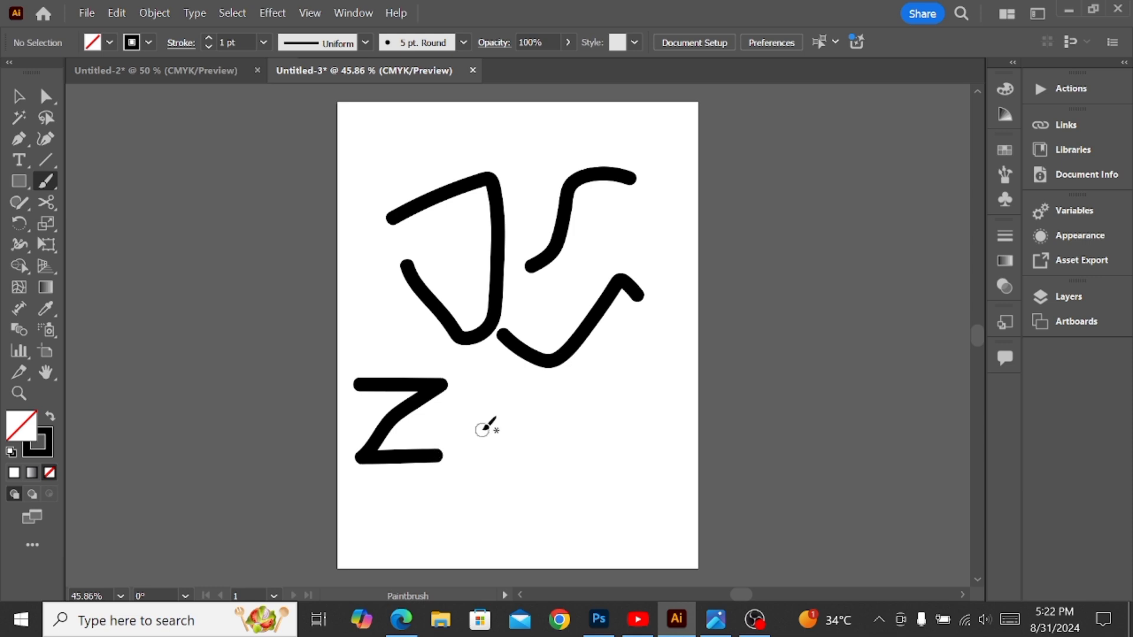
{"action": "mouse_move", "coordinate": [484, 427]}
{"action": "left_mouse_down"}
{"action": "mouse_move", "coordinate": [537, 399]}
{"action": "mouse_move", "coordinate": [466, 410]}
{"action": "mouse_move", "coordinate": [518, 416]}
{"action": "mouse_move", "coordinate": [494, 409]}
{"action": "mouse_move", "coordinate": [498, 419]}
{"action": "mouse_move", "coordinate": [518, 402]}
{"action": "mouse_move", "coordinate": [483, 441]}
{"action": "mouse_move", "coordinate": [540, 421]}
{"action": "left_mouse_up"}
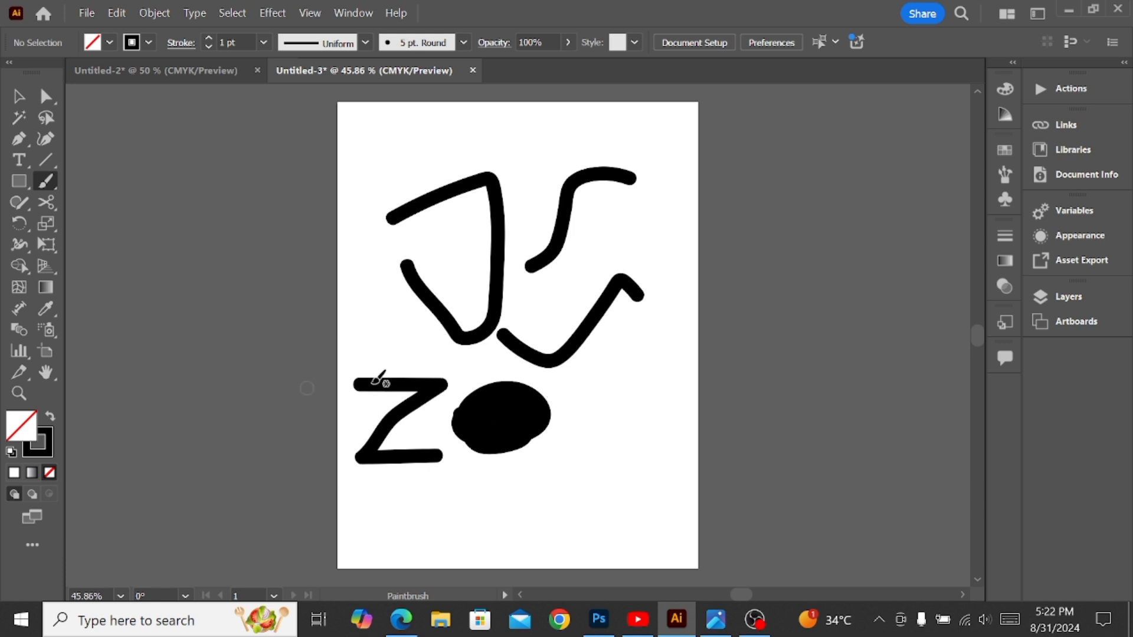
{"action": "mouse_move", "coordinate": [531, 456]}
{"action": "left_mouse_down"}
{"action": "mouse_move", "coordinate": [582, 435]}
{"action": "mouse_move", "coordinate": [619, 356]}
{"action": "left_mouse_up"}
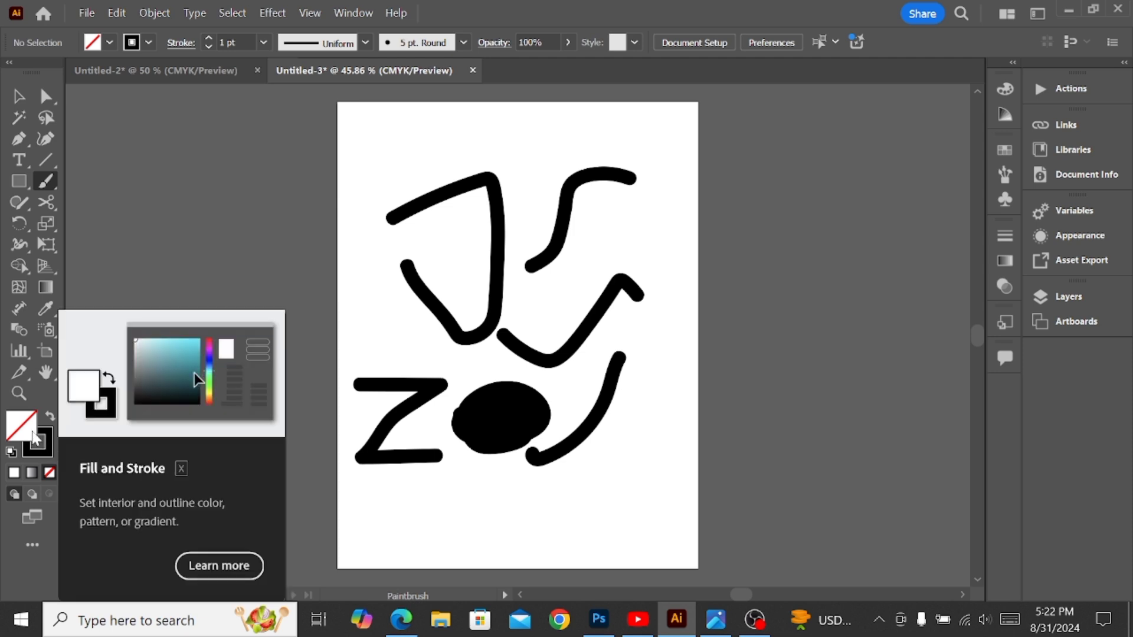
- Select all the Paintbrush strokes on the artboard and delete them
{"action": "left_click", "coordinate": [18, 96]}
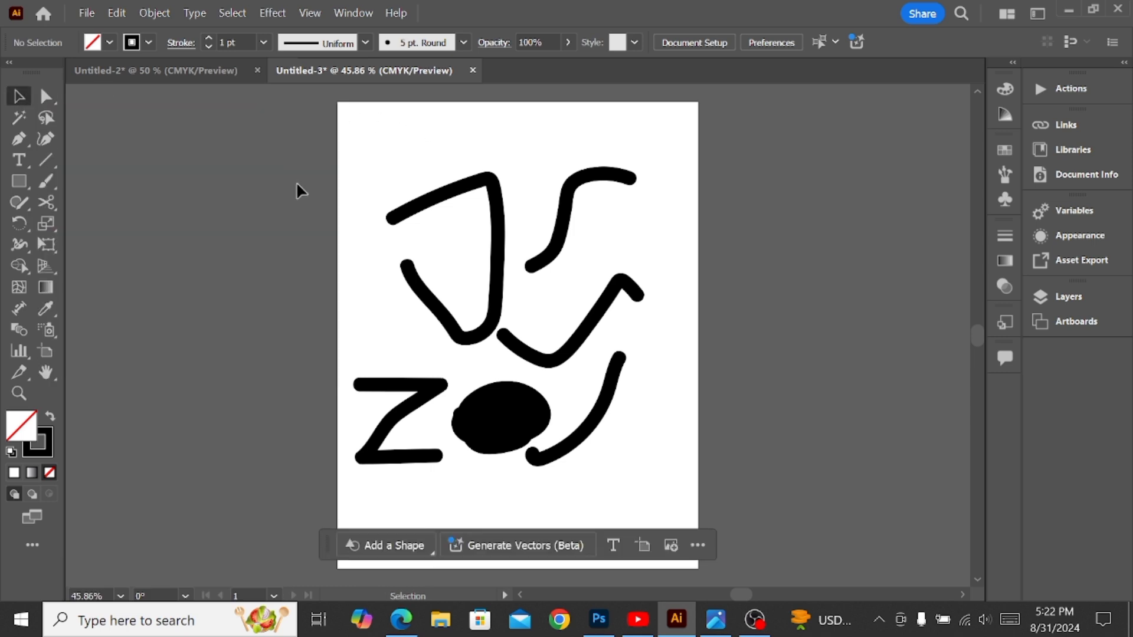
{"action": "mouse_move", "coordinate": [297, 181]}
{"action": "left_mouse_down"}
{"action": "mouse_move", "coordinate": [701, 339]}
{"action": "mouse_move", "coordinate": [710, 411]}
{"action": "left_mouse_up"}
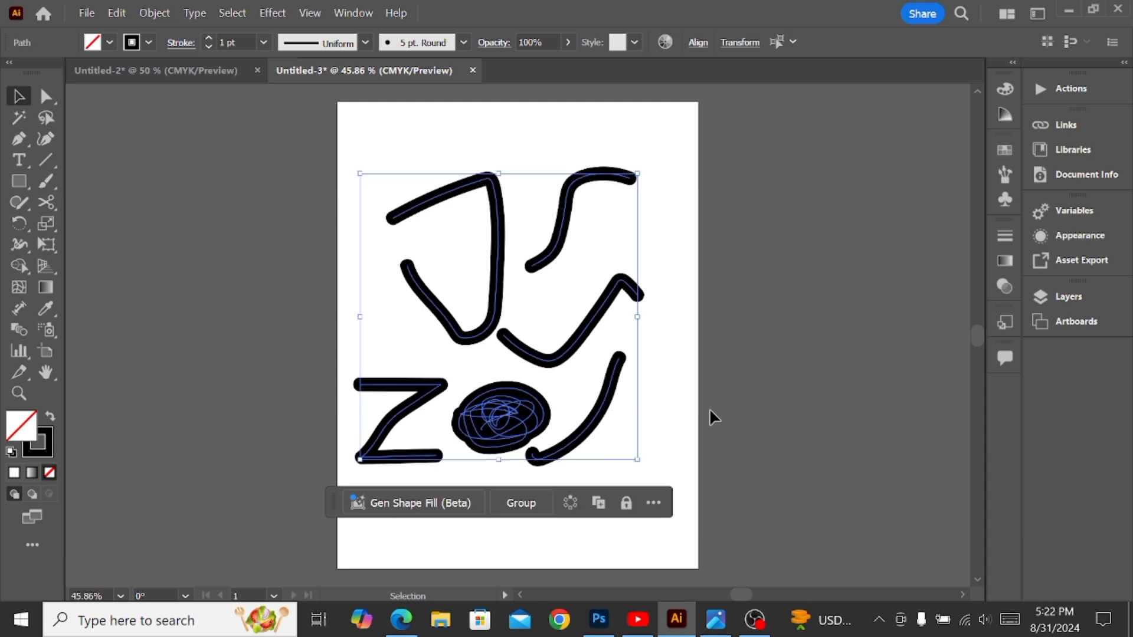
{"action": "key", "text": "Delete"}
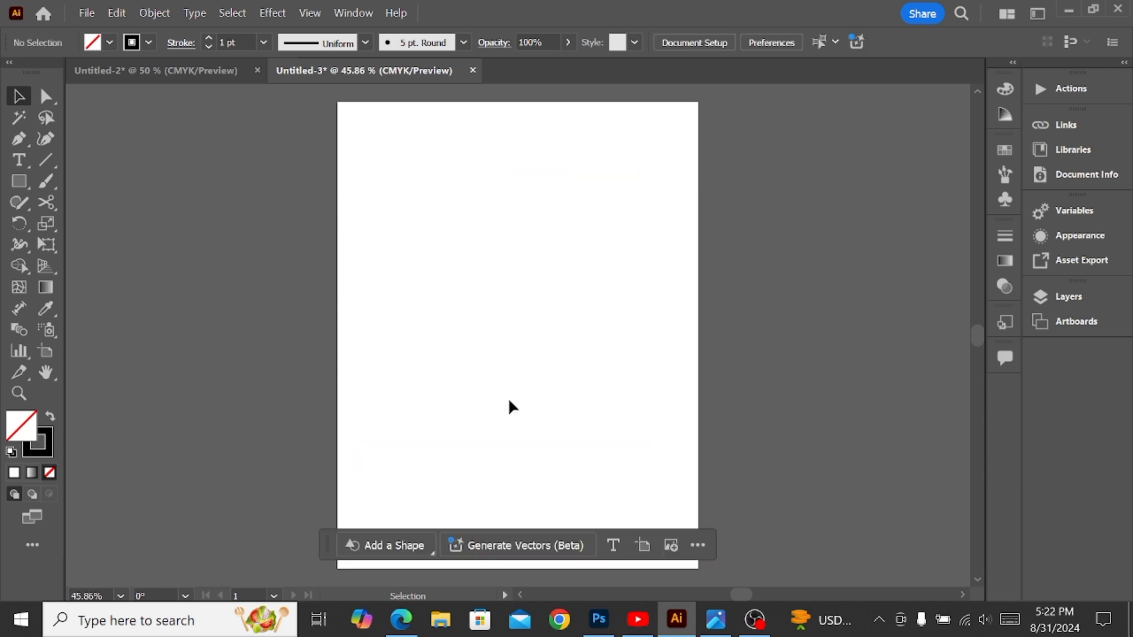
- Paint two diagonal strokes with the Blob Brush tool and scribble a solid black shape below them that overlaps the first stroke
{"action": "left_click", "coordinate": [47, 187]}
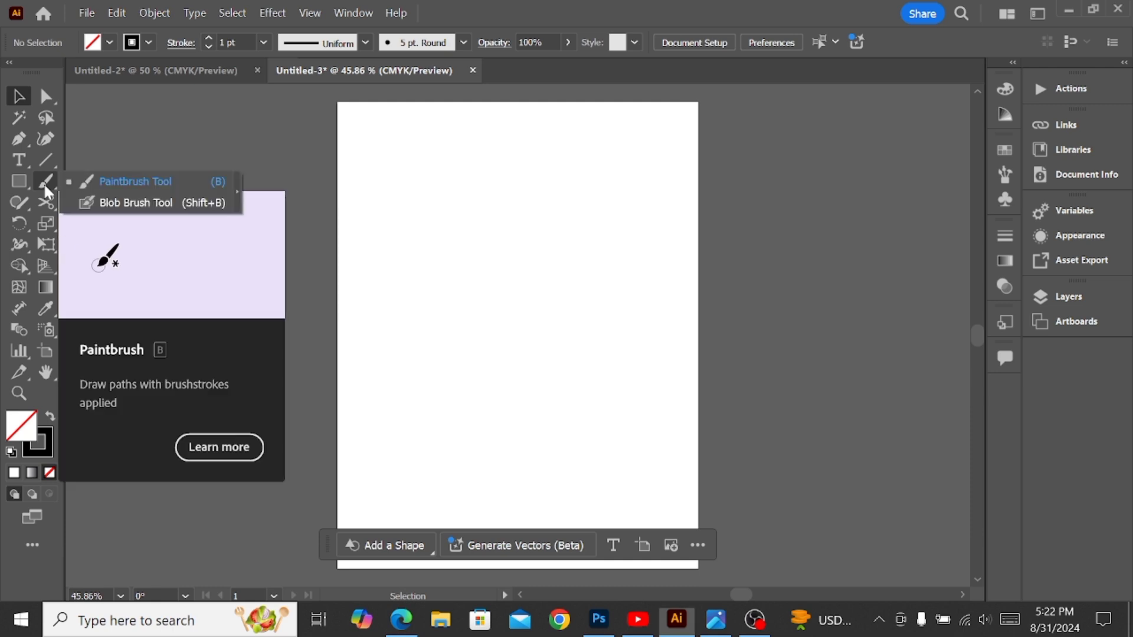
{"action": "left_click", "coordinate": [140, 203]}
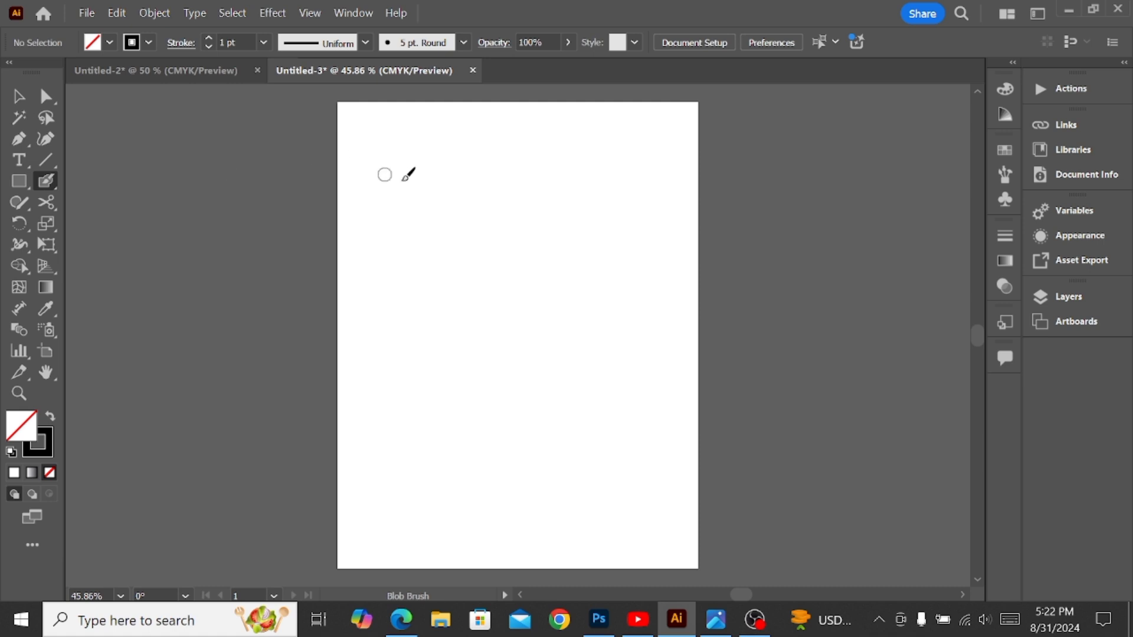
{"action": "left_click_drag", "start_coordinate": [433, 196], "coordinate": [511, 309]}
{"action": "left_click_drag", "start_coordinate": [496, 172], "coordinate": [588, 306]}
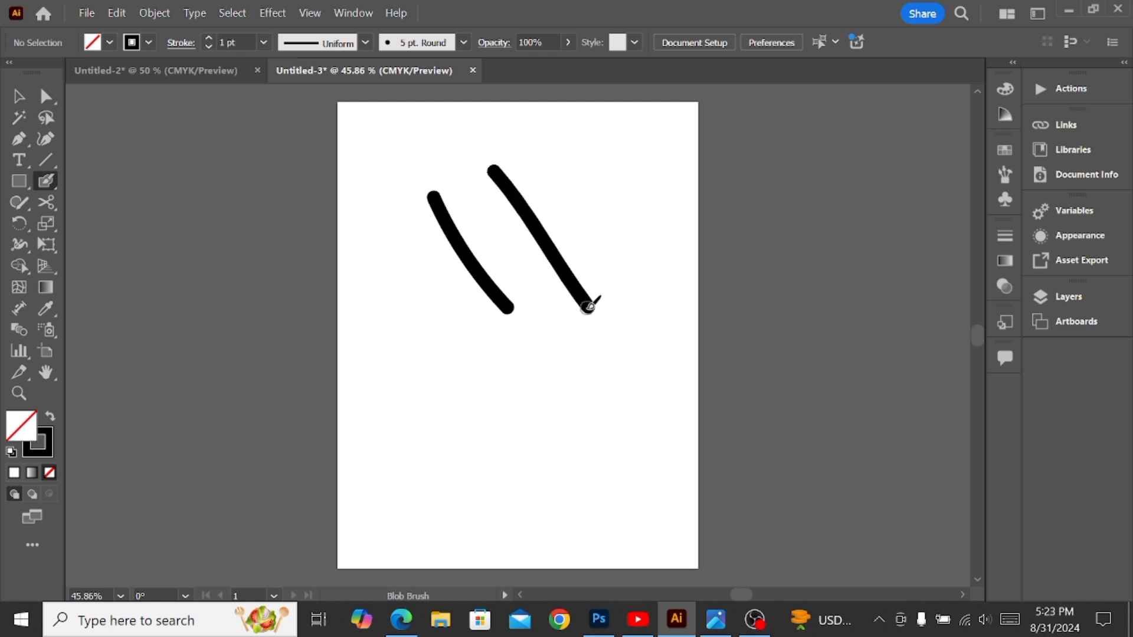
{"action": "mouse_move", "coordinate": [424, 371]}
{"action": "left_mouse_down"}
{"action": "mouse_move", "coordinate": [424, 346]}
{"action": "mouse_move", "coordinate": [426, 359]}
{"action": "mouse_move", "coordinate": [436, 354]}
{"action": "mouse_move", "coordinate": [394, 377]}
{"action": "mouse_move", "coordinate": [453, 361]}
{"action": "mouse_move", "coordinate": [413, 380]}
{"action": "mouse_move", "coordinate": [457, 293]}
{"action": "left_mouse_up"}
{"action": "mouse_move", "coordinate": [521, 342]}
{"action": "left_mouse_down"}
{"action": "mouse_move", "coordinate": [379, 408]}
{"action": "mouse_move", "coordinate": [514, 348]}
{"action": "mouse_move", "coordinate": [443, 315]}
{"action": "mouse_move", "coordinate": [401, 360]}
{"action": "left_mouse_up"}
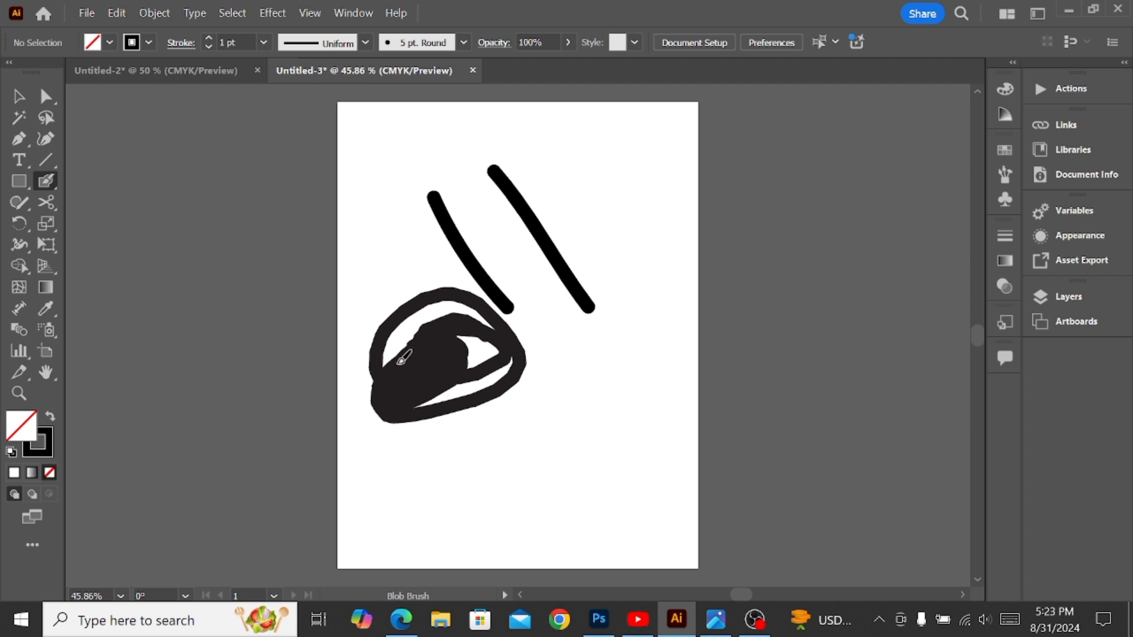
{"action": "mouse_move", "coordinate": [401, 304]}
{"action": "left_mouse_down"}
{"action": "mouse_move", "coordinate": [455, 309]}
{"action": "mouse_move", "coordinate": [370, 340]}
{"action": "mouse_move", "coordinate": [461, 292]}
{"action": "mouse_move", "coordinate": [393, 333]}
{"action": "mouse_move", "coordinate": [487, 317]}
{"action": "mouse_move", "coordinate": [473, 310]}
{"action": "mouse_move", "coordinate": [448, 334]}
{"action": "mouse_move", "coordinate": [448, 313]}
{"action": "mouse_move", "coordinate": [463, 307]}
{"action": "mouse_move", "coordinate": [506, 312]}
{"action": "mouse_move", "coordinate": [454, 332]}
{"action": "mouse_move", "coordinate": [464, 359]}
{"action": "mouse_move", "coordinate": [472, 333]}
{"action": "mouse_move", "coordinate": [502, 320]}
{"action": "mouse_move", "coordinate": [462, 327]}
{"action": "mouse_move", "coordinate": [474, 347]}
{"action": "mouse_move", "coordinate": [465, 327]}
{"action": "mouse_move", "coordinate": [461, 362]}
{"action": "mouse_move", "coordinate": [511, 360]}
{"action": "mouse_move", "coordinate": [531, 346]}
{"action": "mouse_move", "coordinate": [474, 384]}
{"action": "mouse_move", "coordinate": [433, 387]}
{"action": "mouse_move", "coordinate": [501, 386]}
{"action": "mouse_move", "coordinate": [416, 389]}
{"action": "mouse_move", "coordinate": [485, 375]}
{"action": "mouse_move", "coordinate": [480, 356]}
{"action": "mouse_move", "coordinate": [511, 355]}
{"action": "mouse_move", "coordinate": [497, 352]}
{"action": "mouse_move", "coordinate": [492, 379]}
{"action": "mouse_move", "coordinate": [514, 377]}
{"action": "mouse_move", "coordinate": [489, 368]}
{"action": "mouse_move", "coordinate": [441, 388]}
{"action": "mouse_move", "coordinate": [462, 399]}
{"action": "mouse_move", "coordinate": [420, 399]}
{"action": "mouse_move", "coordinate": [473, 396]}
{"action": "mouse_move", "coordinate": [422, 399]}
{"action": "mouse_move", "coordinate": [418, 410]}
{"action": "mouse_move", "coordinate": [389, 392]}
{"action": "mouse_move", "coordinate": [393, 354]}
{"action": "mouse_move", "coordinate": [374, 366]}
{"action": "mouse_move", "coordinate": [389, 327]}
{"action": "mouse_move", "coordinate": [393, 355]}
{"action": "mouse_move", "coordinate": [375, 351]}
{"action": "mouse_move", "coordinate": [418, 328]}
{"action": "mouse_move", "coordinate": [387, 357]}
{"action": "mouse_move", "coordinate": [465, 333]}
{"action": "mouse_move", "coordinate": [362, 377]}
{"action": "mouse_move", "coordinate": [434, 368]}
{"action": "mouse_move", "coordinate": [434, 315]}
{"action": "mouse_move", "coordinate": [375, 355]}
{"action": "mouse_move", "coordinate": [416, 352]}
{"action": "mouse_move", "coordinate": [408, 363]}
{"action": "mouse_move", "coordinate": [432, 369]}
{"action": "mouse_move", "coordinate": [436, 329]}
{"action": "mouse_move", "coordinate": [420, 310]}
{"action": "mouse_move", "coordinate": [405, 375]}
{"action": "left_mouse_up"}
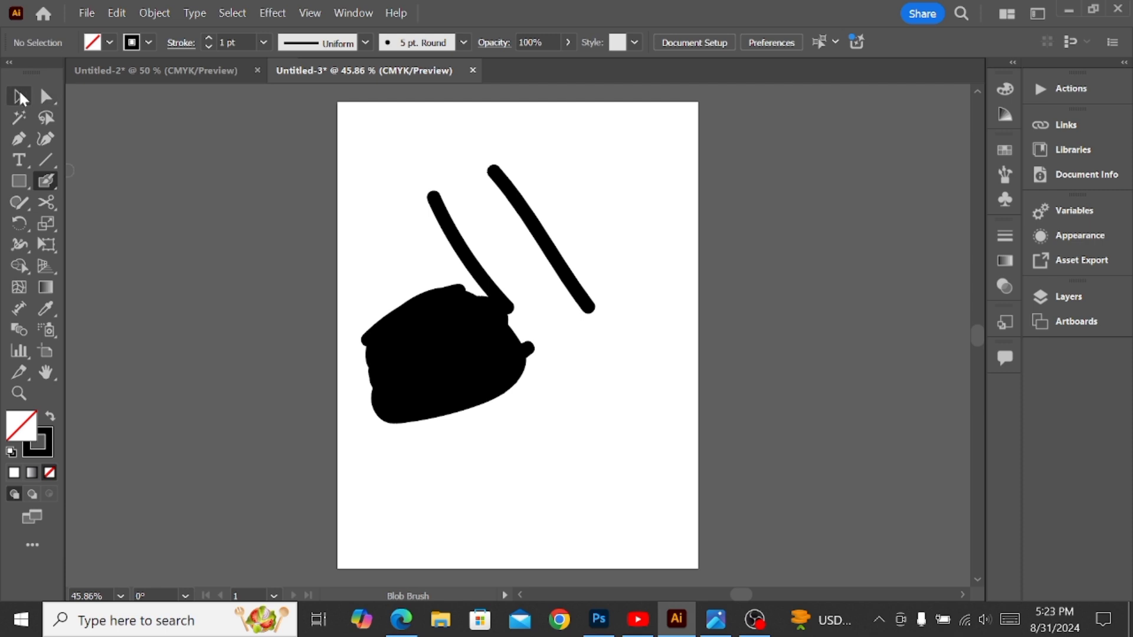
- Move the merged Blob Brush shape around the artboard as one object and delete all the Blob Brush artwork
{"action": "left_click", "coordinate": [20, 96]}
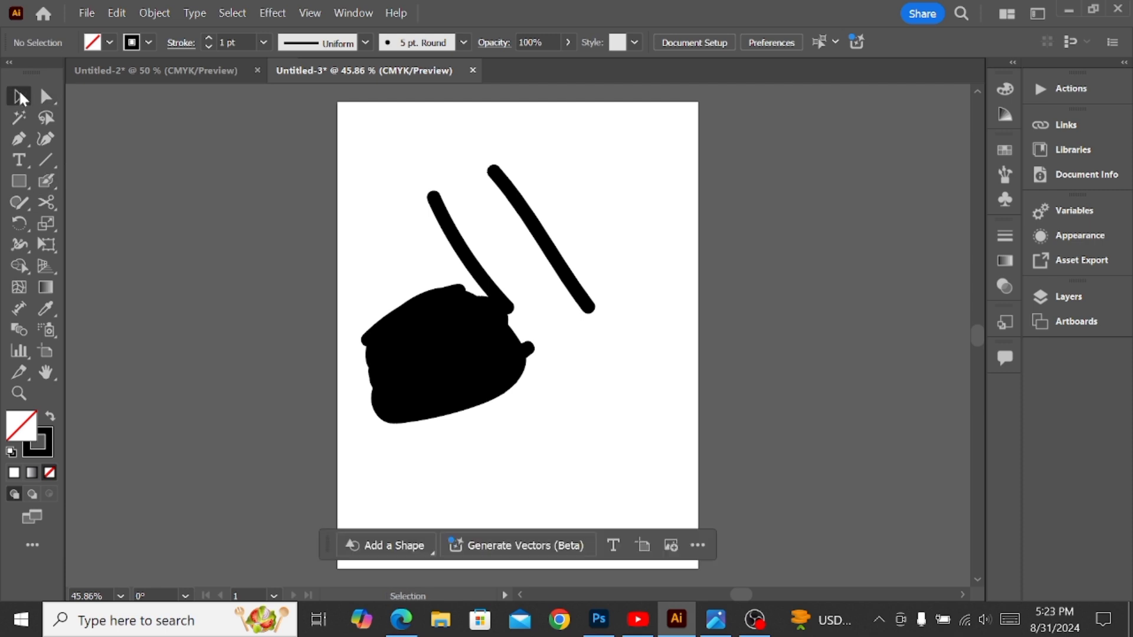
{"action": "left_click", "coordinate": [435, 364]}
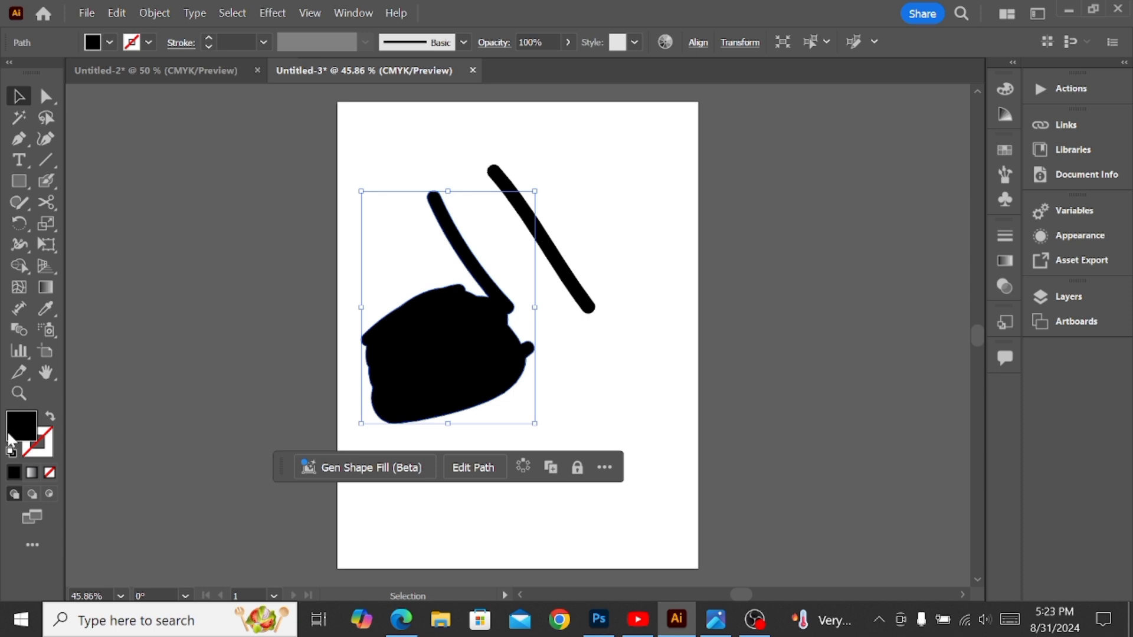
{"action": "mouse_move", "coordinate": [479, 377]}
{"action": "left_mouse_down"}
{"action": "mouse_move", "coordinate": [513, 314]}
{"action": "mouse_move", "coordinate": [465, 399]}
{"action": "left_mouse_up"}
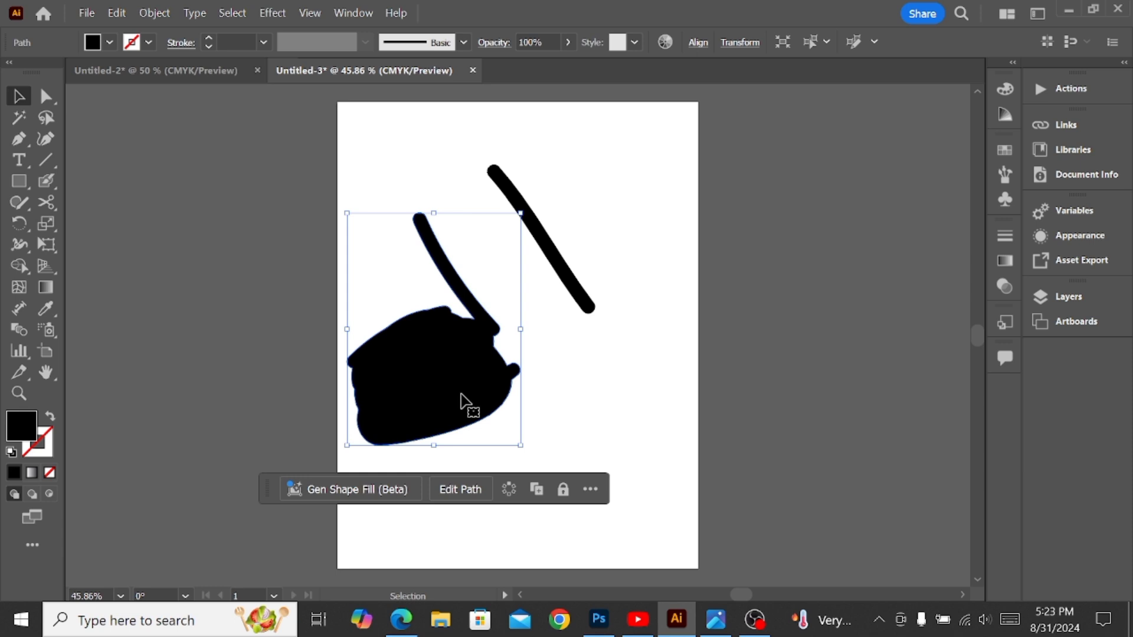
{"action": "left_click", "coordinate": [579, 406]}
{"action": "left_click", "coordinate": [458, 383]}
{"action": "left_click", "coordinate": [551, 341]}
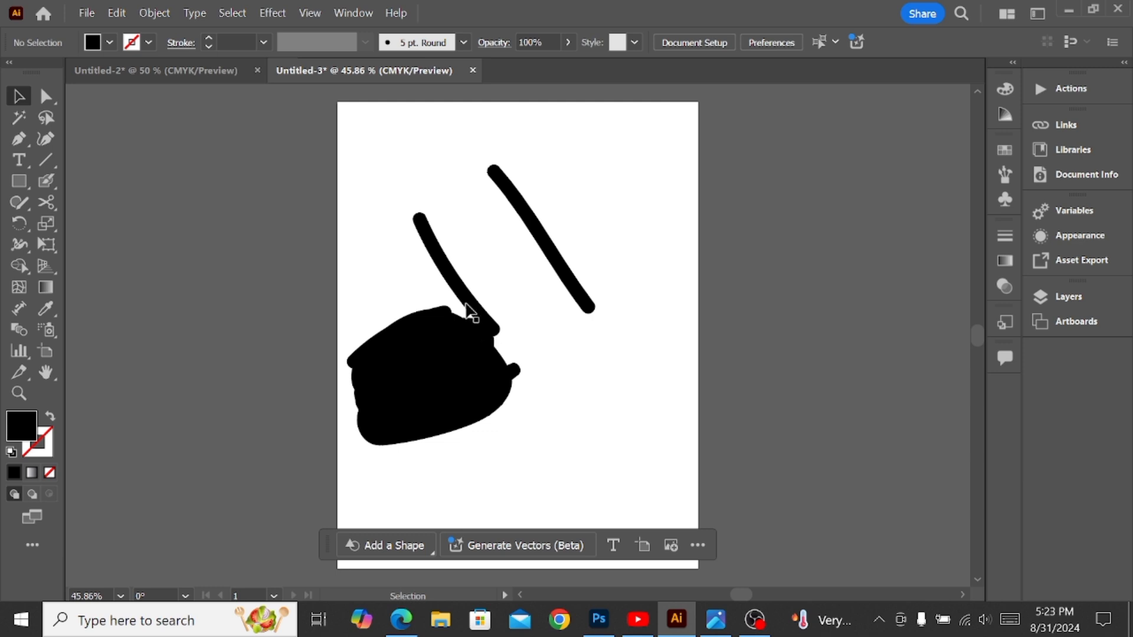
{"action": "left_click", "coordinate": [460, 289]}
{"action": "left_click_drag", "start_coordinate": [459, 287], "coordinate": [508, 254]}
{"action": "left_click", "coordinate": [342, 369]}
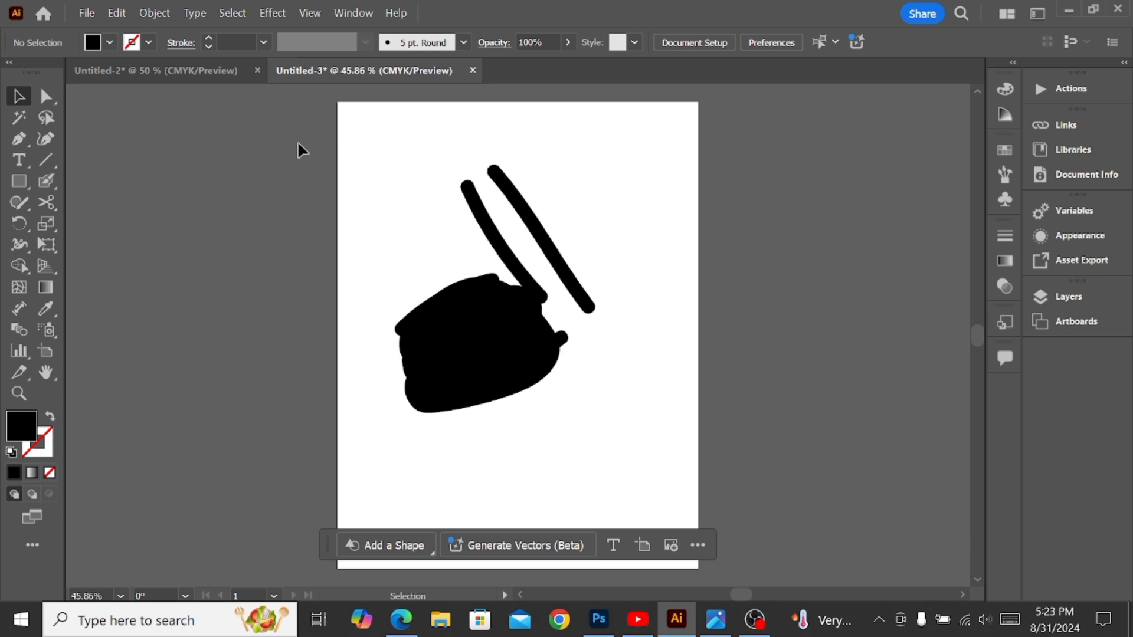
{"action": "mouse_move", "coordinate": [337, 143]}
{"action": "left_mouse_down"}
{"action": "mouse_move", "coordinate": [535, 407]}
{"action": "mouse_move", "coordinate": [597, 383]}
{"action": "left_mouse_up"}
{"action": "key", "text": "Delete"}
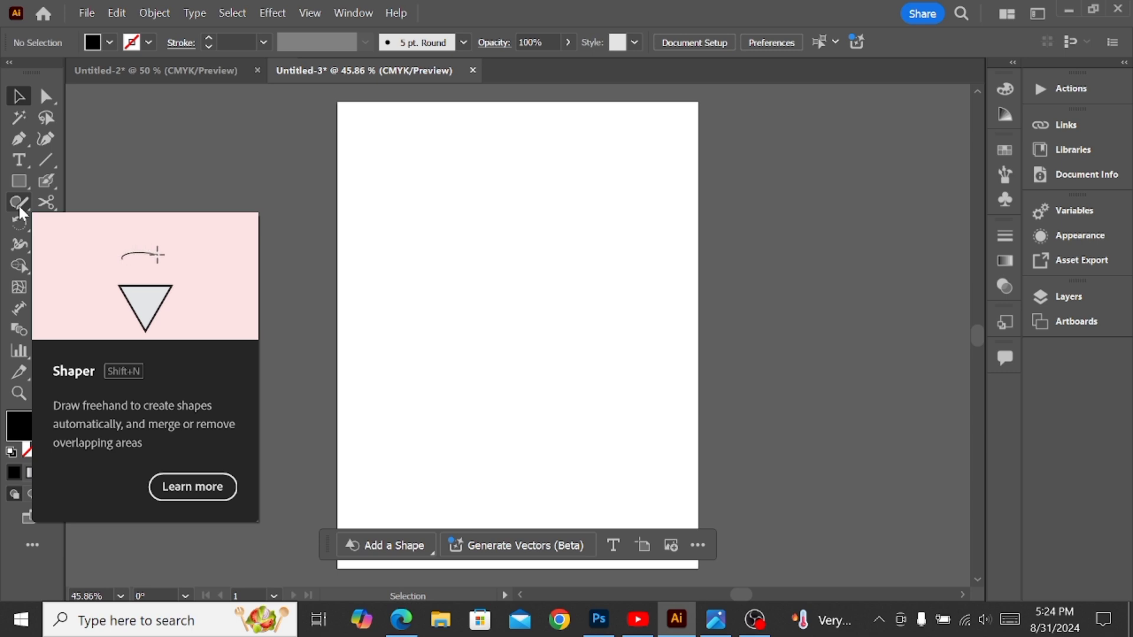
- Draw two gently curved lines with the Pencil tool and apply the default white fill and black stroke
{"action": "left_click", "coordinate": [19, 205]}
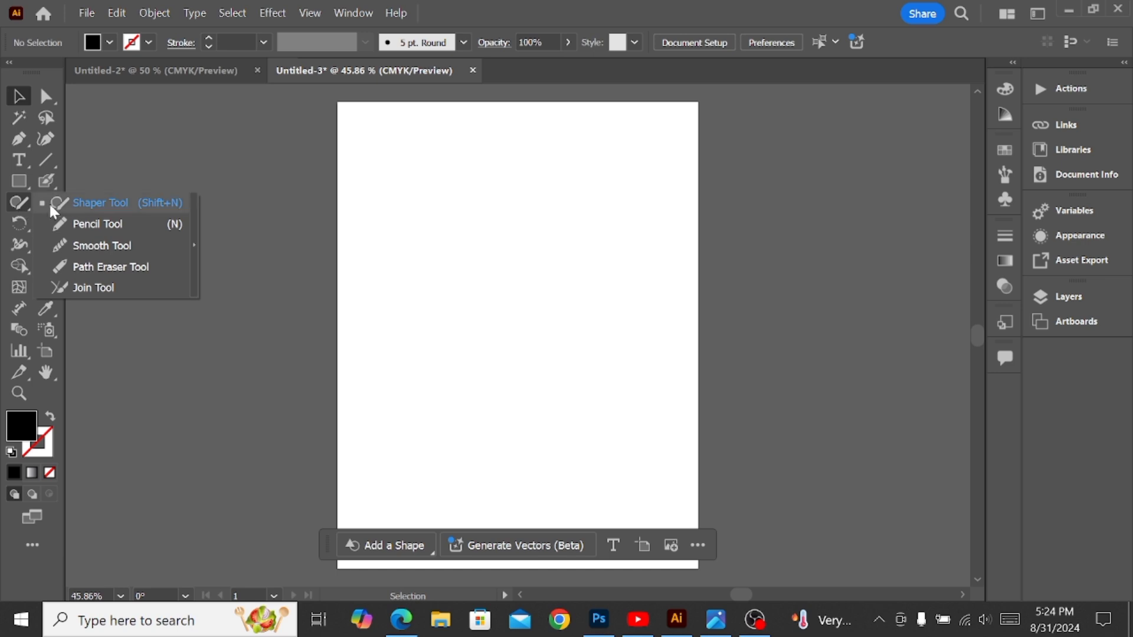
{"action": "left_click", "coordinate": [142, 227]}
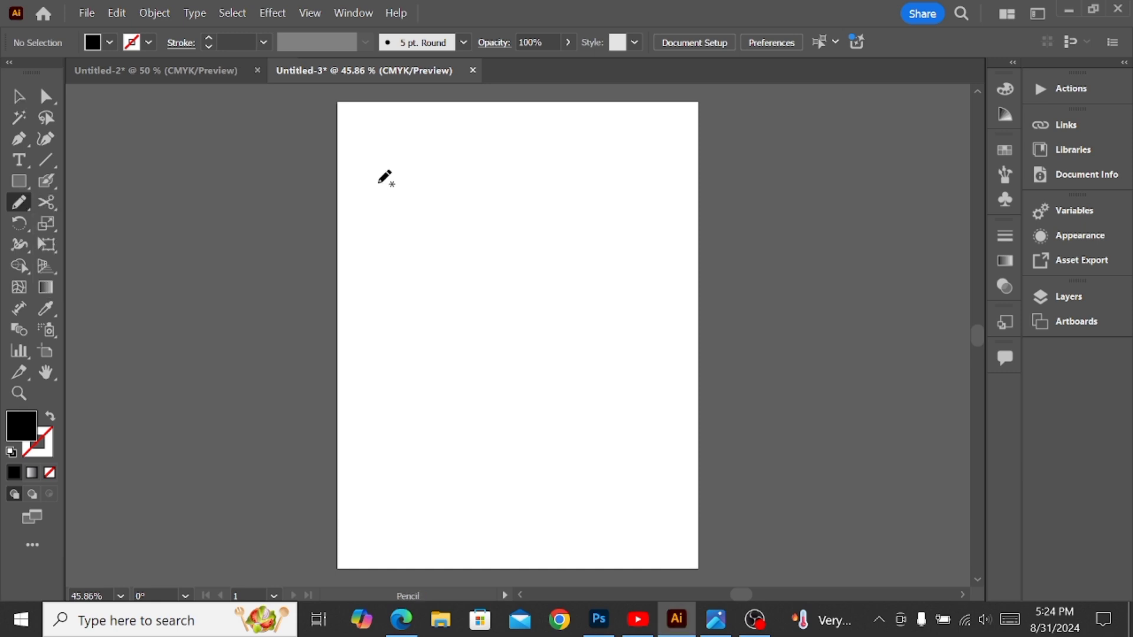
{"action": "left_click_drag", "start_coordinate": [378, 182], "coordinate": [531, 171]}
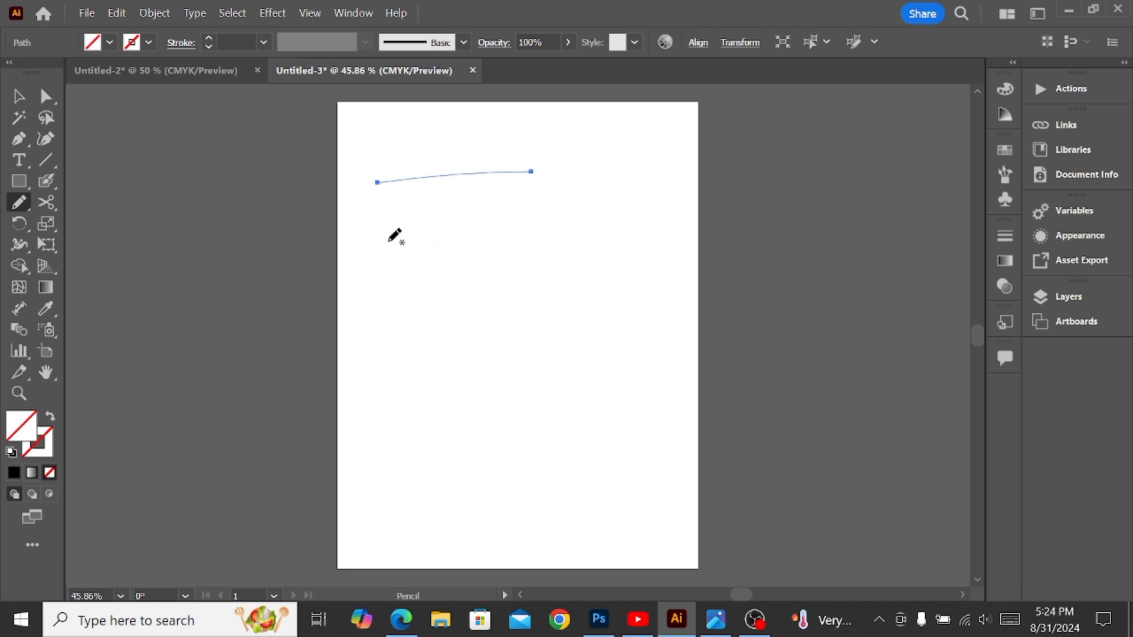
{"action": "left_click_drag", "start_coordinate": [388, 241], "coordinate": [520, 212]}
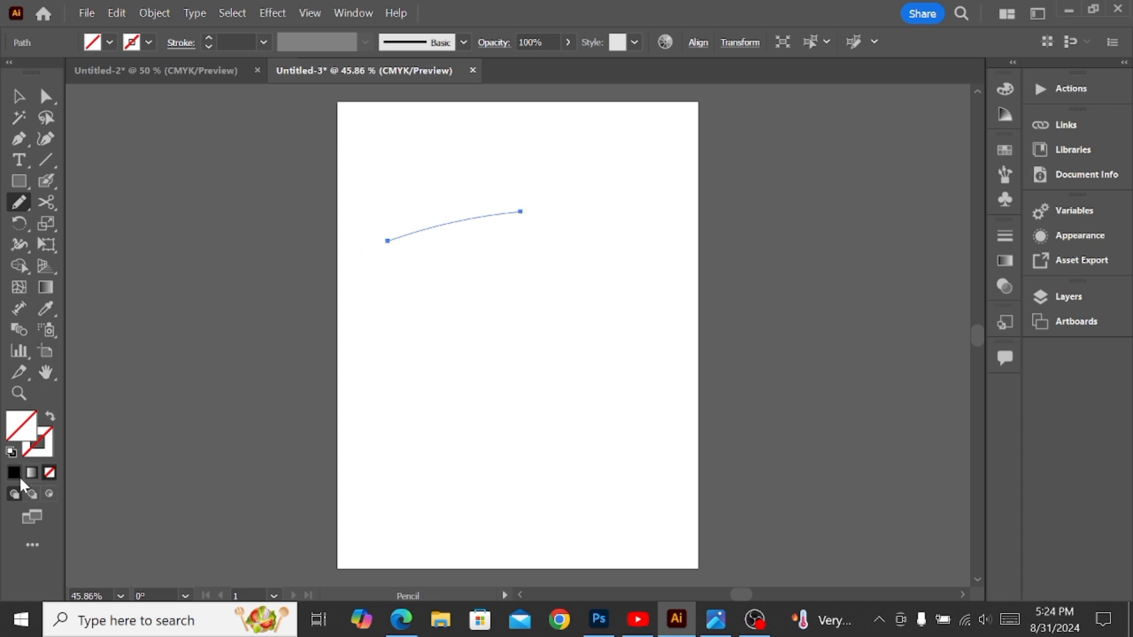
{"action": "left_click", "coordinate": [10, 454]}
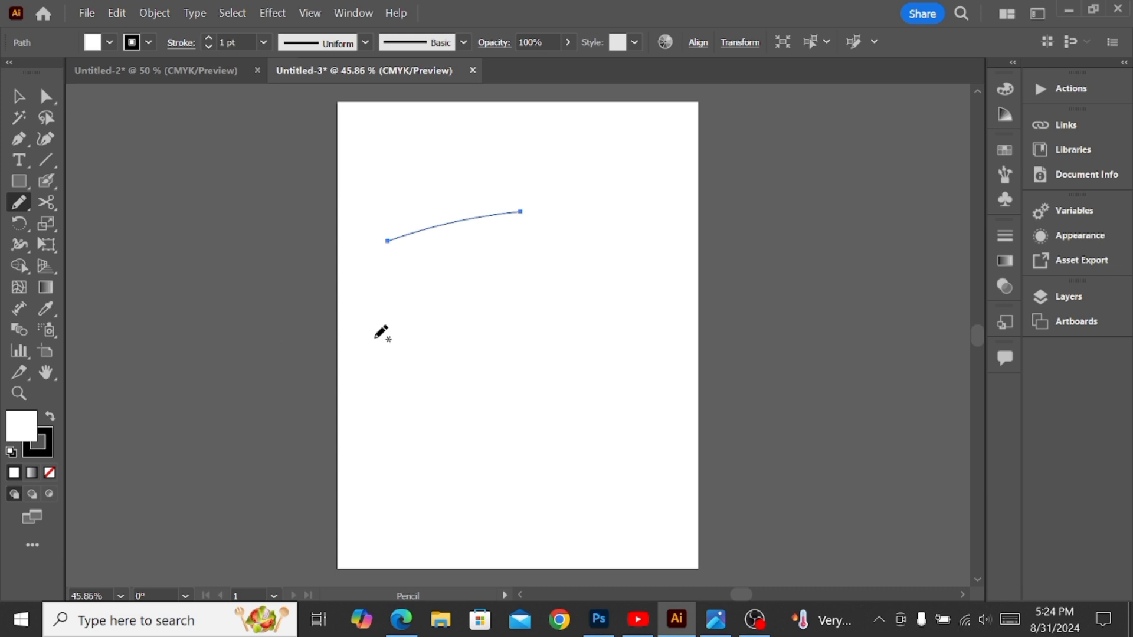
- Draw several more freehand Pencil lines and Z-like shapes across the artboard and delete all of them
{"action": "left_click_drag", "start_coordinate": [375, 338], "coordinate": [508, 297]}
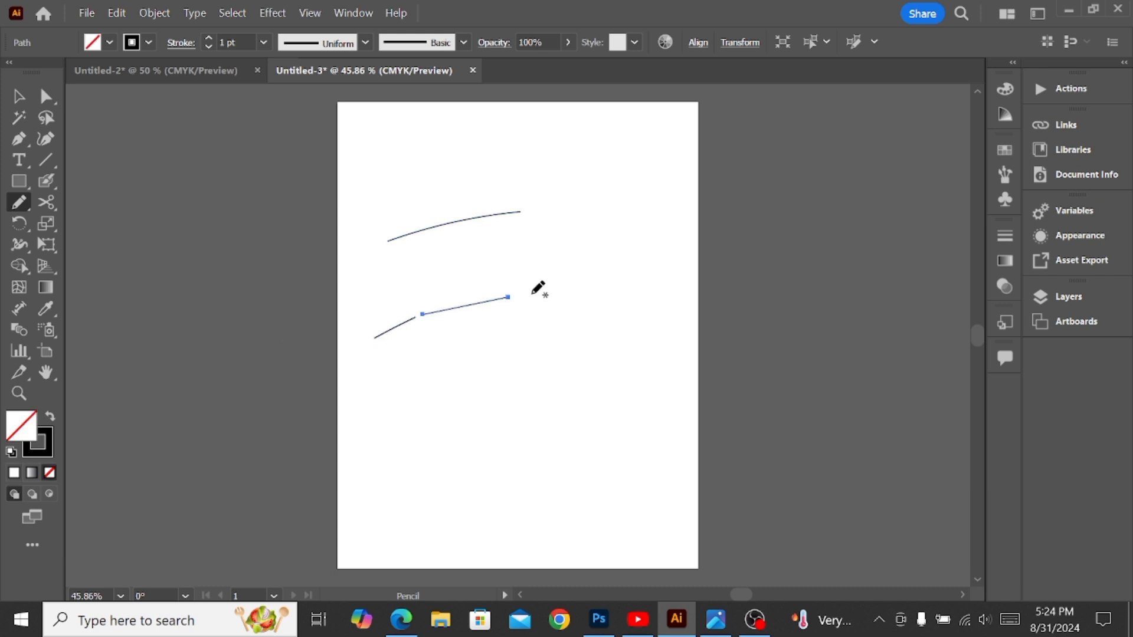
{"action": "left_click_drag", "start_coordinate": [409, 290], "coordinate": [512, 260]}
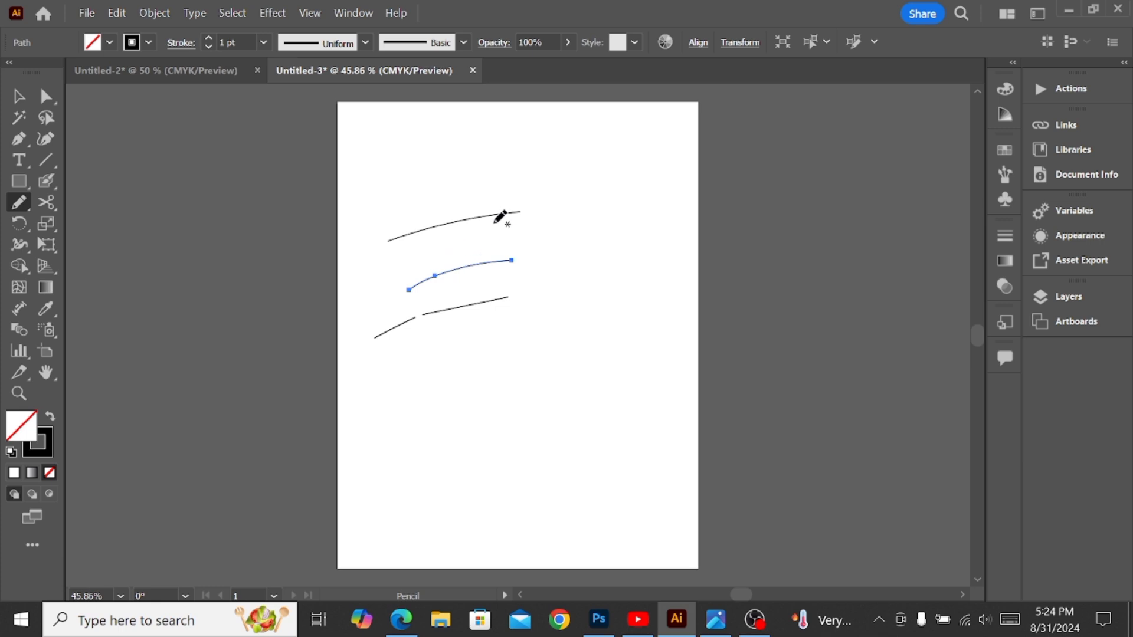
{"action": "mouse_move", "coordinate": [385, 141]}
{"action": "left_mouse_down"}
{"action": "mouse_move", "coordinate": [507, 119]}
{"action": "mouse_move", "coordinate": [331, 254]}
{"action": "mouse_move", "coordinate": [487, 205]}
{"action": "mouse_move", "coordinate": [578, 133]}
{"action": "mouse_move", "coordinate": [524, 271]}
{"action": "left_mouse_up"}
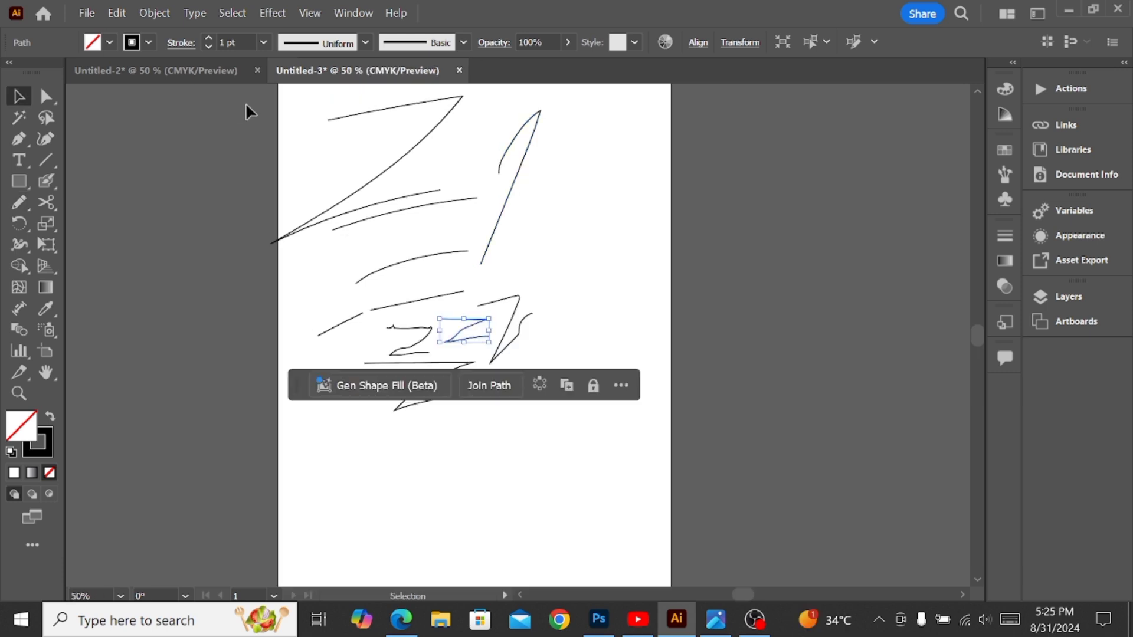
{"action": "left_click_drag", "start_coordinate": [245, 103], "coordinate": [603, 376]}
{"action": "key", "text": "Delete"}
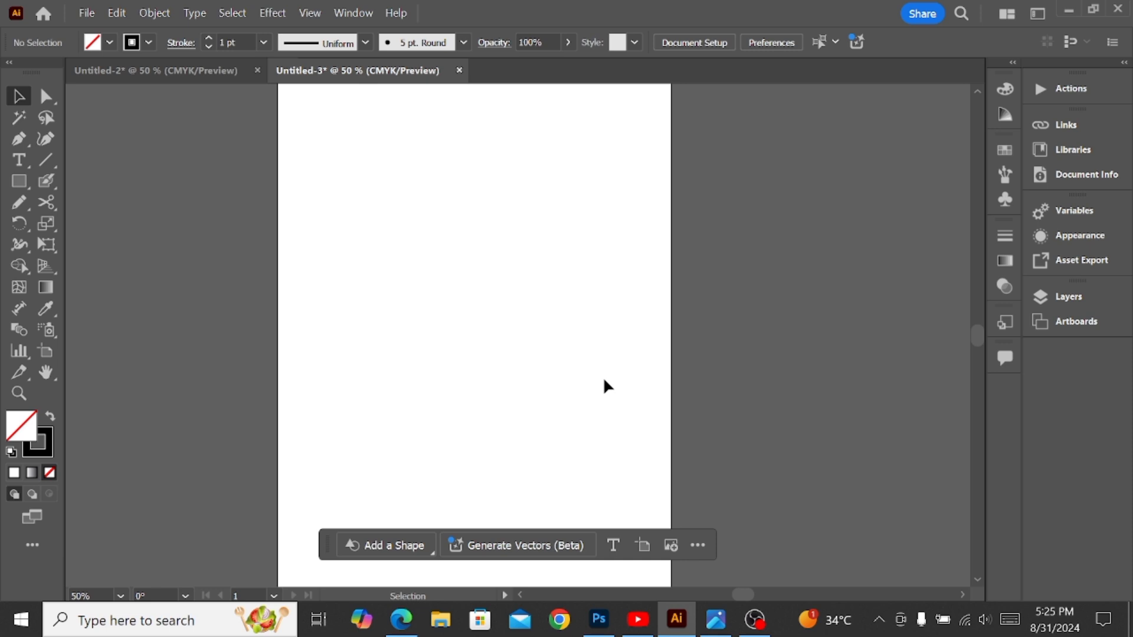
- Draw a large looping M-like path and a short wavy line beneath it with the Pencil tool
{"action": "left_click", "coordinate": [18, 202]}
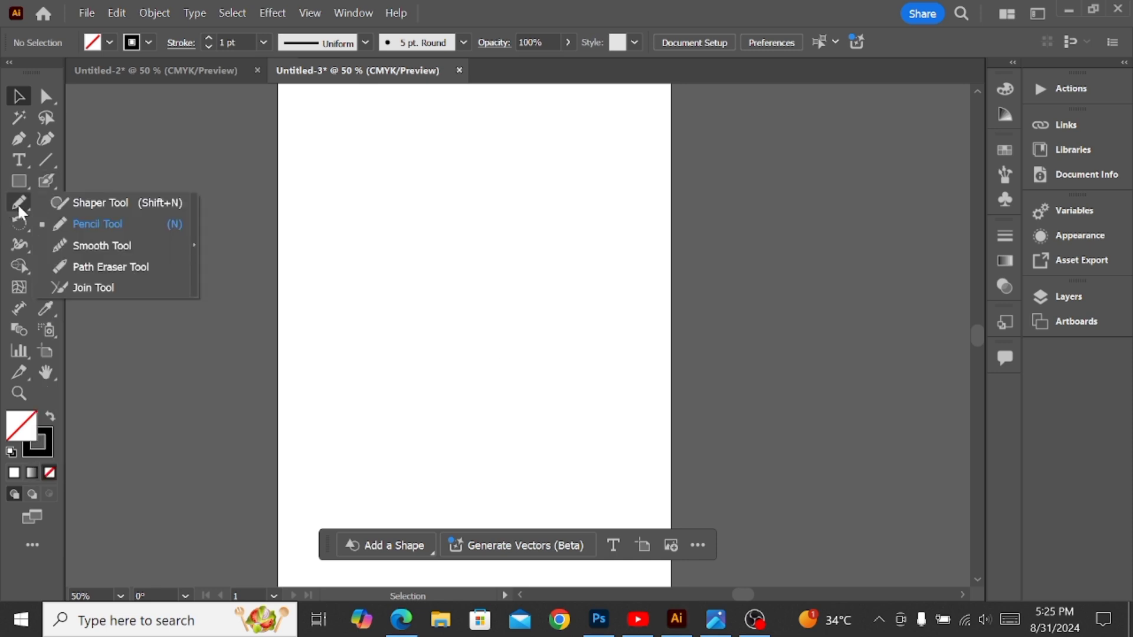
{"action": "left_click", "coordinate": [84, 248]}
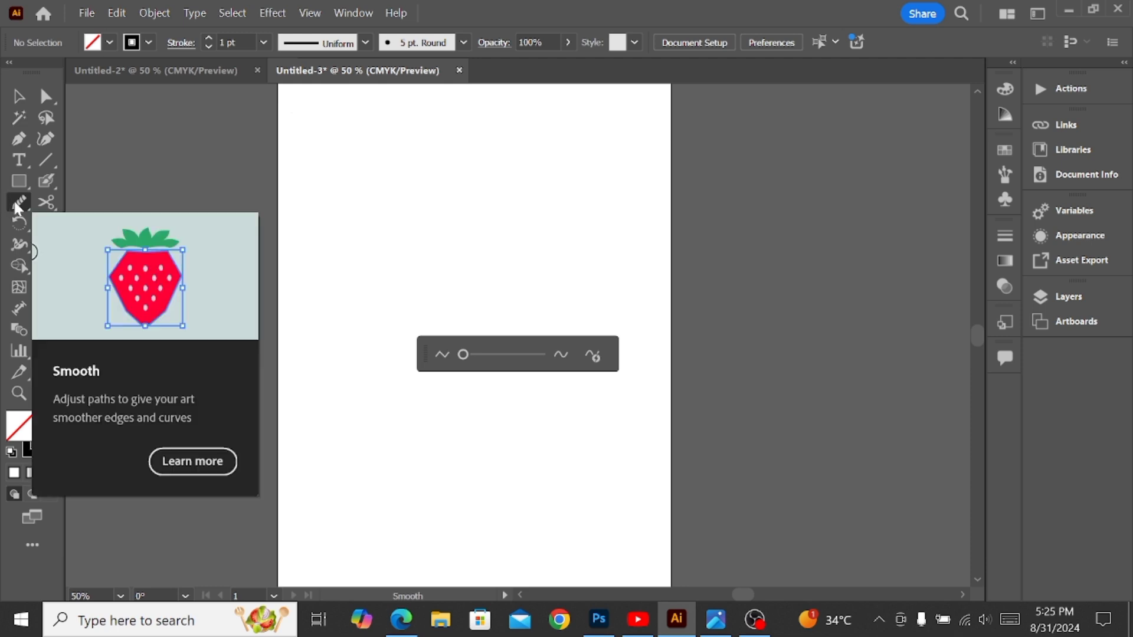
{"action": "mouse_move", "coordinate": [18, 208]}
{"action": "left_mouse_down"}
{"action": "mouse_move", "coordinate": [59, 203]}
{"action": "mouse_move", "coordinate": [77, 223]}
{"action": "left_mouse_up"}
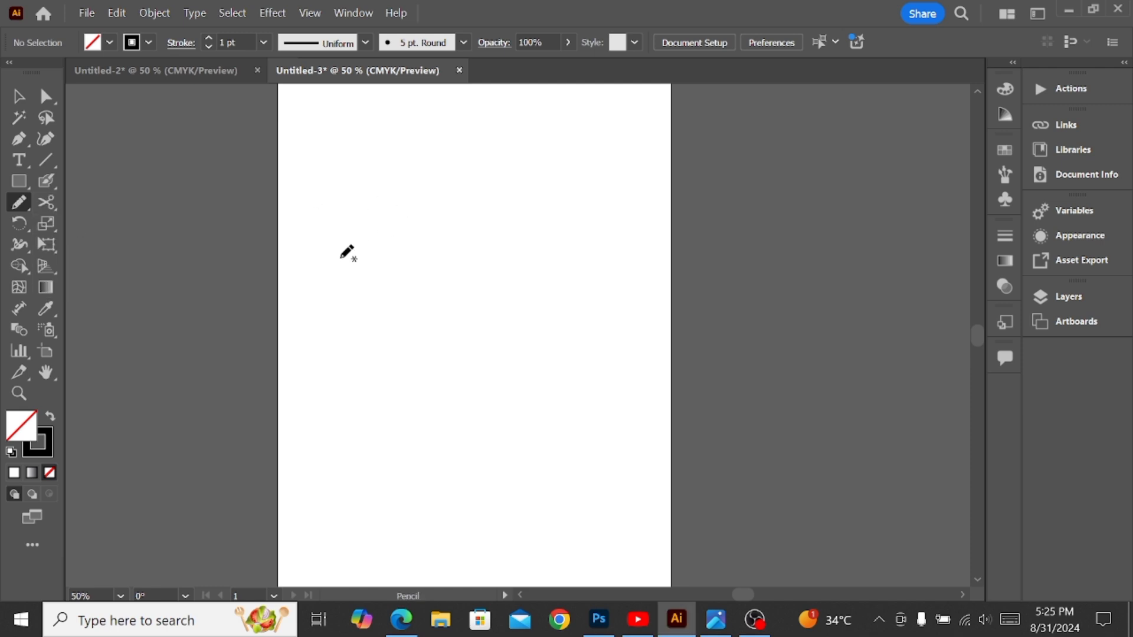
{"action": "mouse_move", "coordinate": [340, 258]}
{"action": "left_mouse_down"}
{"action": "mouse_move", "coordinate": [442, 182]}
{"action": "mouse_move", "coordinate": [503, 205]}
{"action": "mouse_move", "coordinate": [594, 213]}
{"action": "mouse_move", "coordinate": [495, 286]}
{"action": "left_mouse_up"}
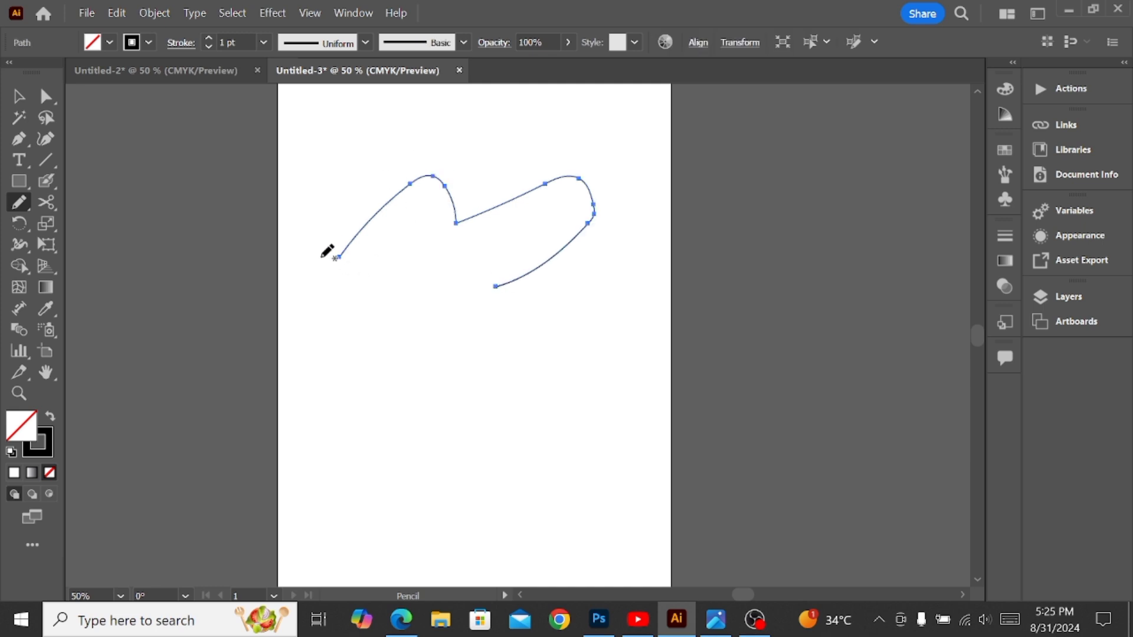
{"action": "mouse_move", "coordinate": [336, 328]}
{"action": "left_mouse_down"}
{"action": "mouse_move", "coordinate": [413, 341]}
{"action": "mouse_move", "coordinate": [482, 333]}
{"action": "left_mouse_up"}
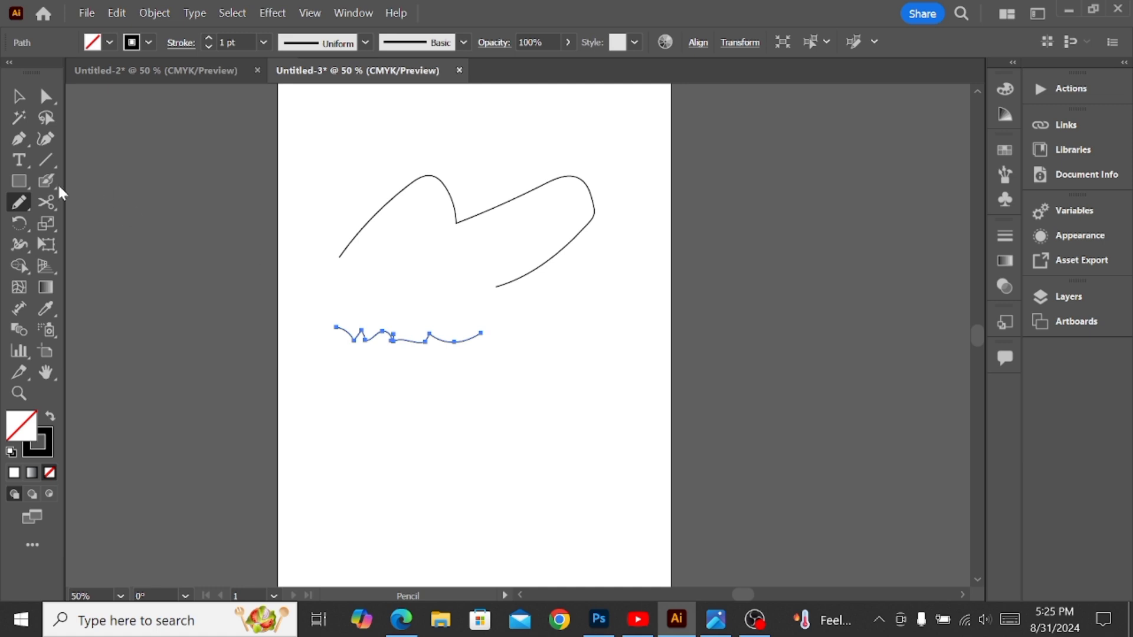
- Smooth the left part of the short wavy line by brushing over it several times with the Smooth tool
{"action": "left_click", "coordinate": [19, 204]}
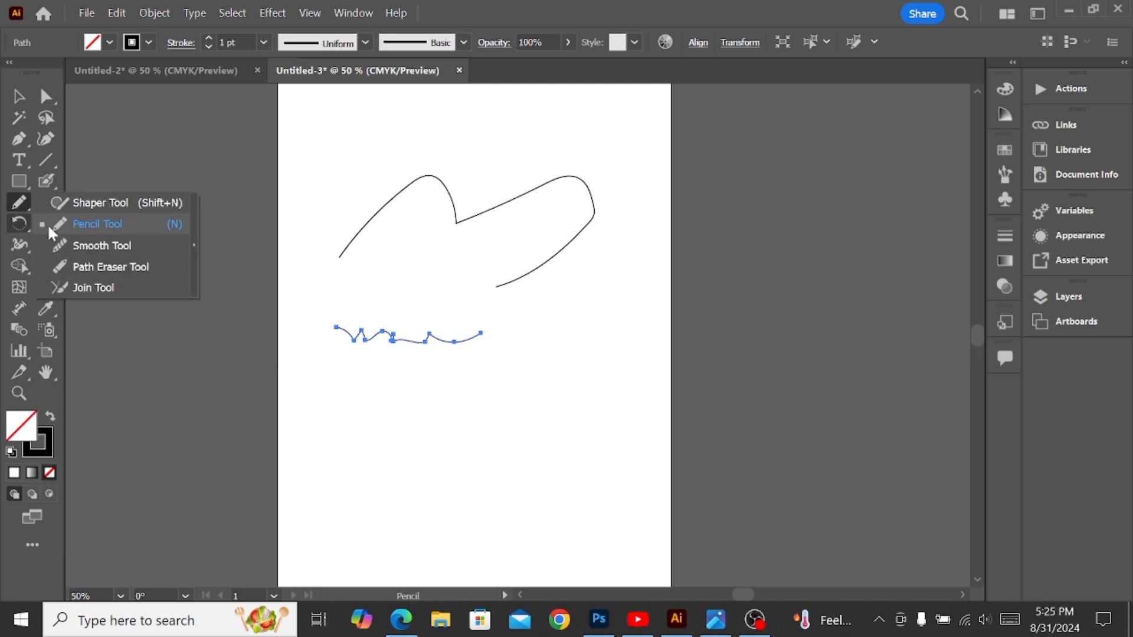
{"action": "left_click", "coordinate": [100, 243]}
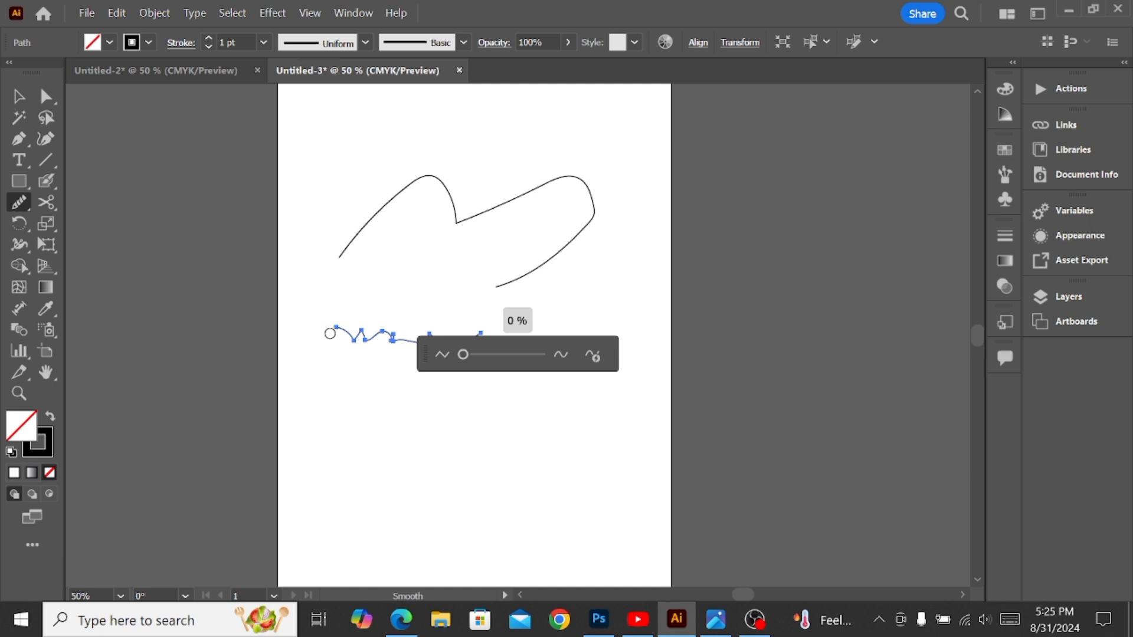
{"action": "left_click_drag", "start_coordinate": [359, 343], "coordinate": [406, 342]}
{"action": "left_click_drag", "start_coordinate": [317, 321], "coordinate": [403, 347]}
{"action": "left_click_drag", "start_coordinate": [344, 329], "coordinate": [404, 343]}
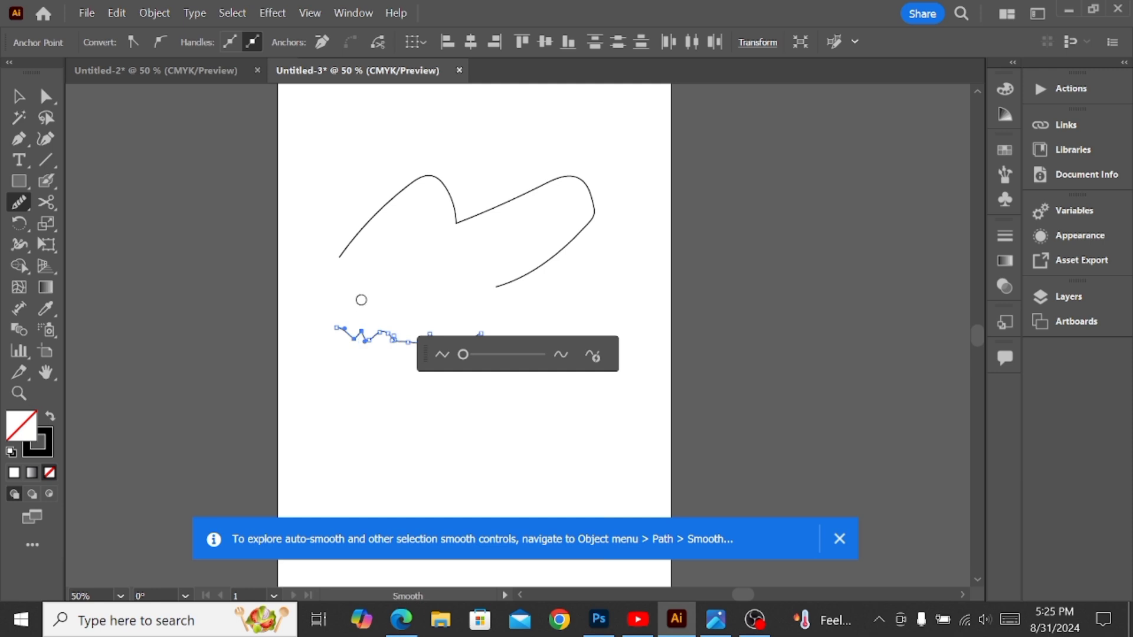
{"action": "left_click_drag", "start_coordinate": [387, 339], "coordinate": [409, 345]}
- Set the smoothing amount to 100% and brush over the left end of the wavy line again with the Smooth tool
{"action": "mouse_move", "coordinate": [361, 313]}
{"action": "left_mouse_down"}
{"action": "mouse_move", "coordinate": [443, 349]}
{"action": "mouse_move", "coordinate": [421, 356]}
{"action": "mouse_move", "coordinate": [541, 355]}
{"action": "left_mouse_up"}
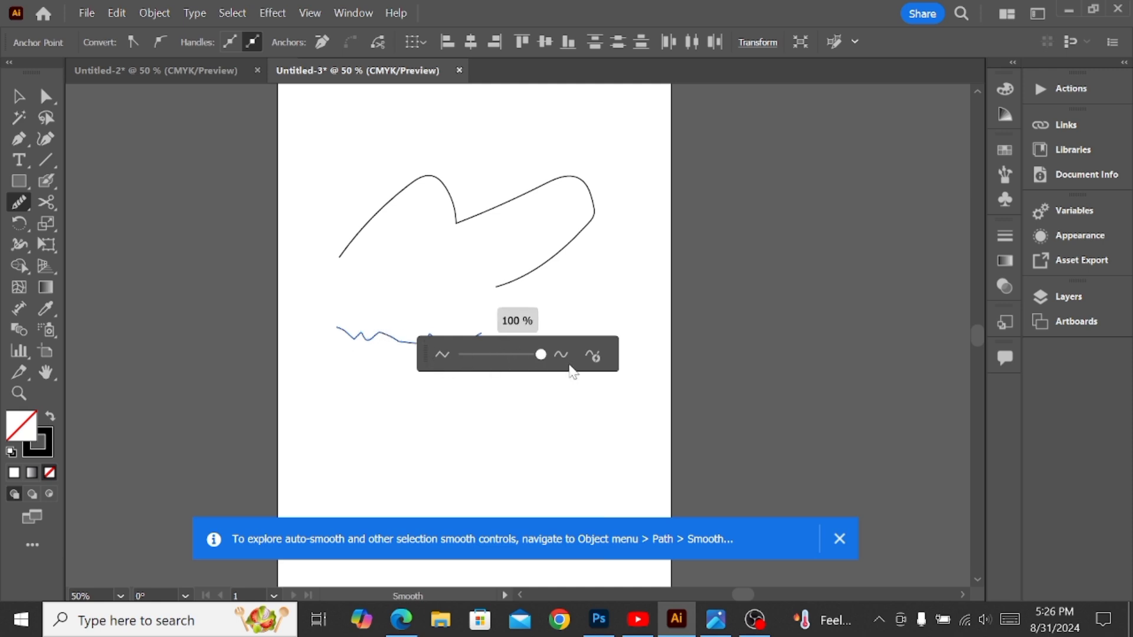
{"action": "mouse_move", "coordinate": [354, 318]}
{"action": "left_mouse_down"}
{"action": "mouse_move", "coordinate": [418, 339]}
{"action": "mouse_move", "coordinate": [359, 327]}
{"action": "mouse_move", "coordinate": [410, 348]}
{"action": "mouse_move", "coordinate": [344, 330]}
{"action": "mouse_move", "coordinate": [369, 340]}
{"action": "left_mouse_up"}
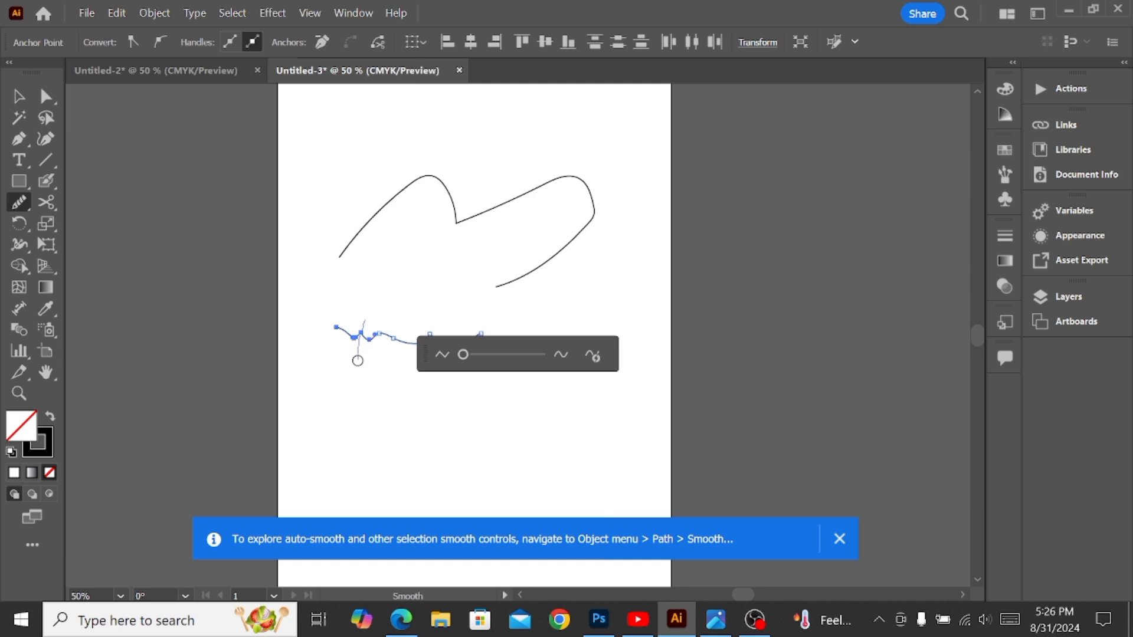
{"action": "left_click_drag", "start_coordinate": [359, 332], "coordinate": [342, 373]}
{"action": "mouse_move", "coordinate": [336, 342]}
{"action": "left_mouse_down"}
{"action": "mouse_move", "coordinate": [412, 344]}
{"action": "mouse_move", "coordinate": [345, 340]}
{"action": "left_mouse_up"}
- Select both the M-like path and the wavy line and delete them
{"action": "left_click", "coordinate": [19, 95]}
{"action": "left_click_drag", "start_coordinate": [282, 128], "coordinate": [558, 343]}
{"action": "key", "text": "Delete"}
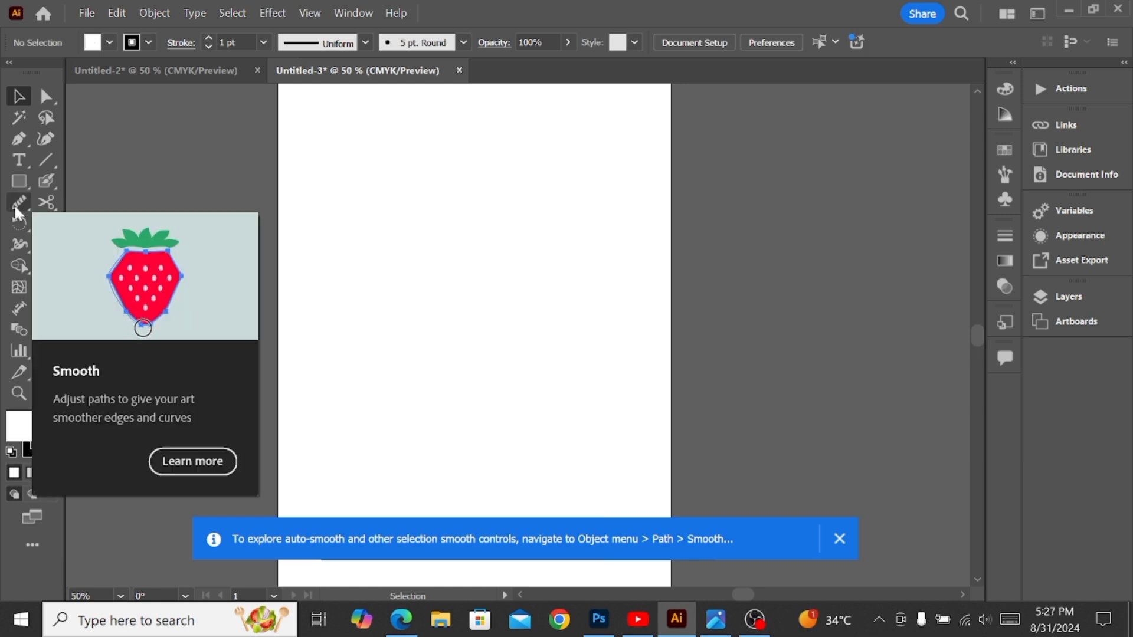
- Draw a wide rectangle in the upper part of the artboard with the Rectangle tool
{"action": "left_click", "coordinate": [17, 210]}
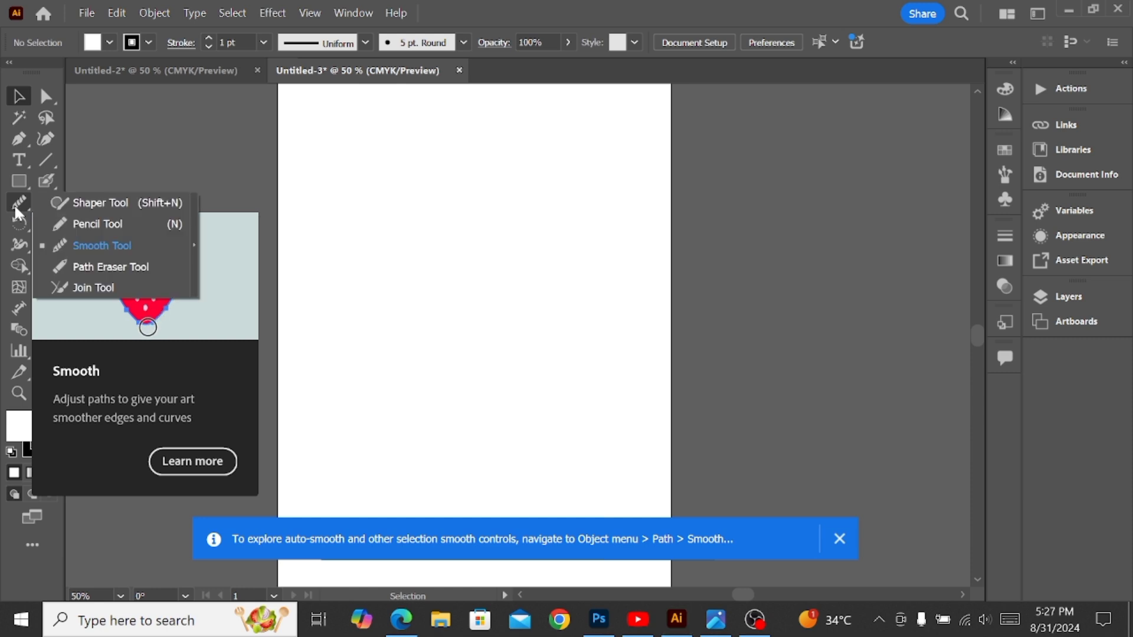
{"action": "left_click", "coordinate": [105, 266]}
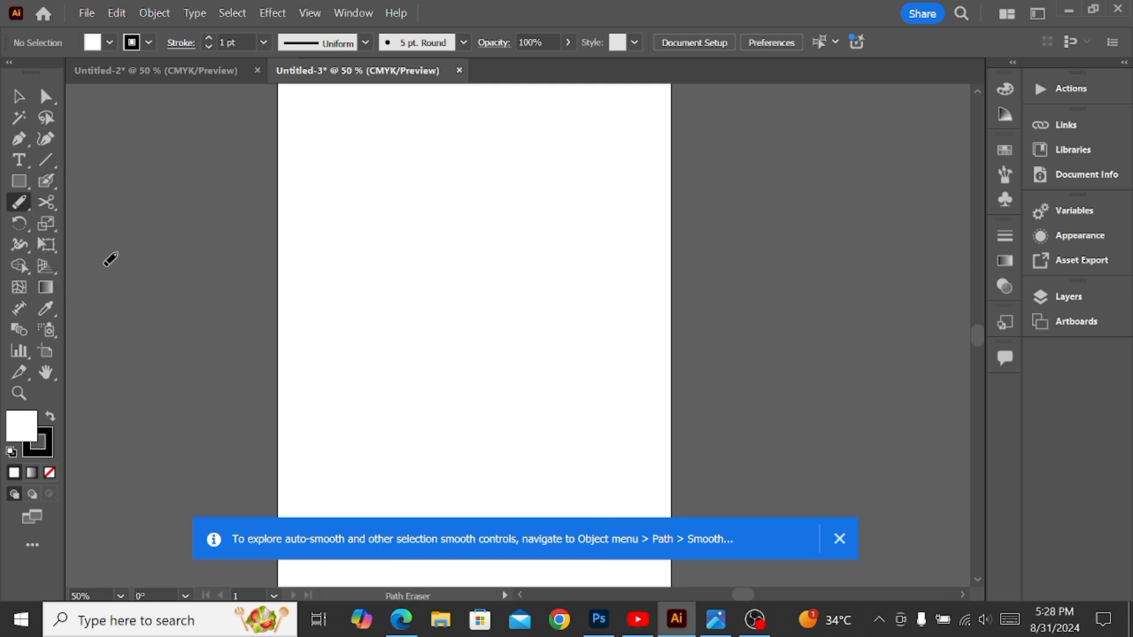
{"action": "left_click", "coordinate": [16, 184]}
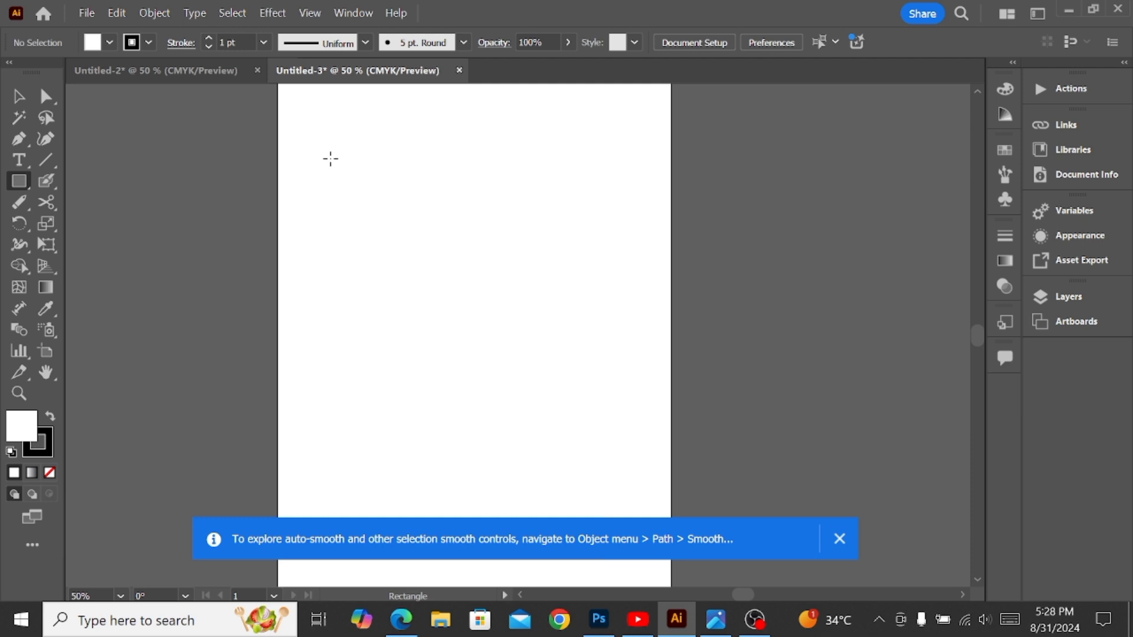
{"action": "left_click_drag", "start_coordinate": [403, 172], "coordinate": [611, 292]}
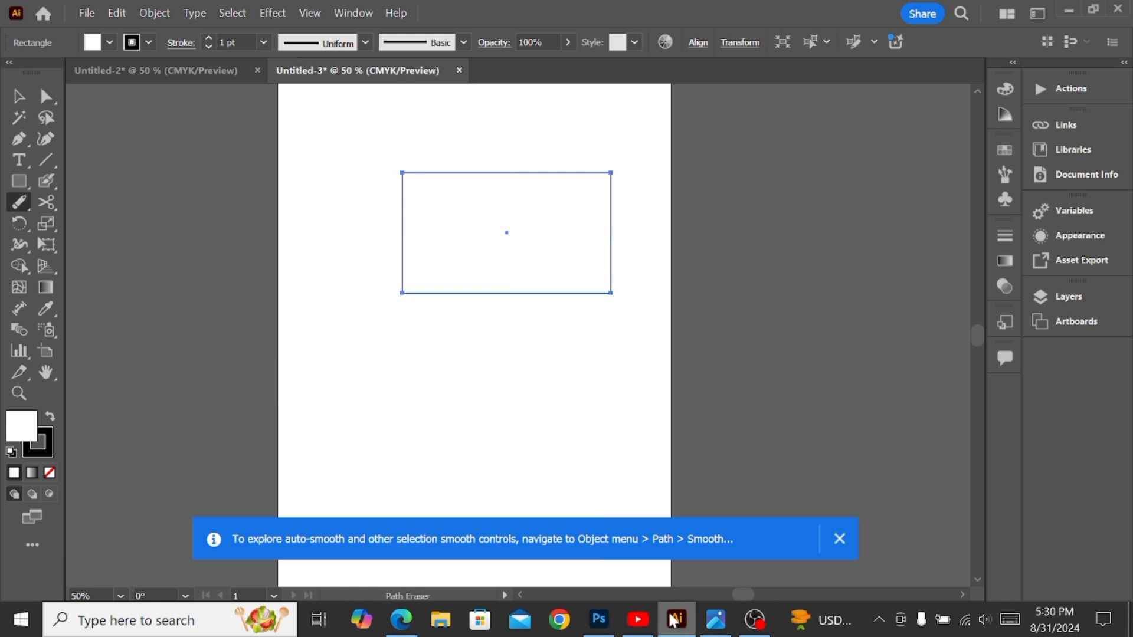
- Erase sections of the rectangle's outline with the Path Eraser tool and delete all the remaining pieces
{"action": "left_click_drag", "start_coordinate": [607, 233], "coordinate": [609, 268]}
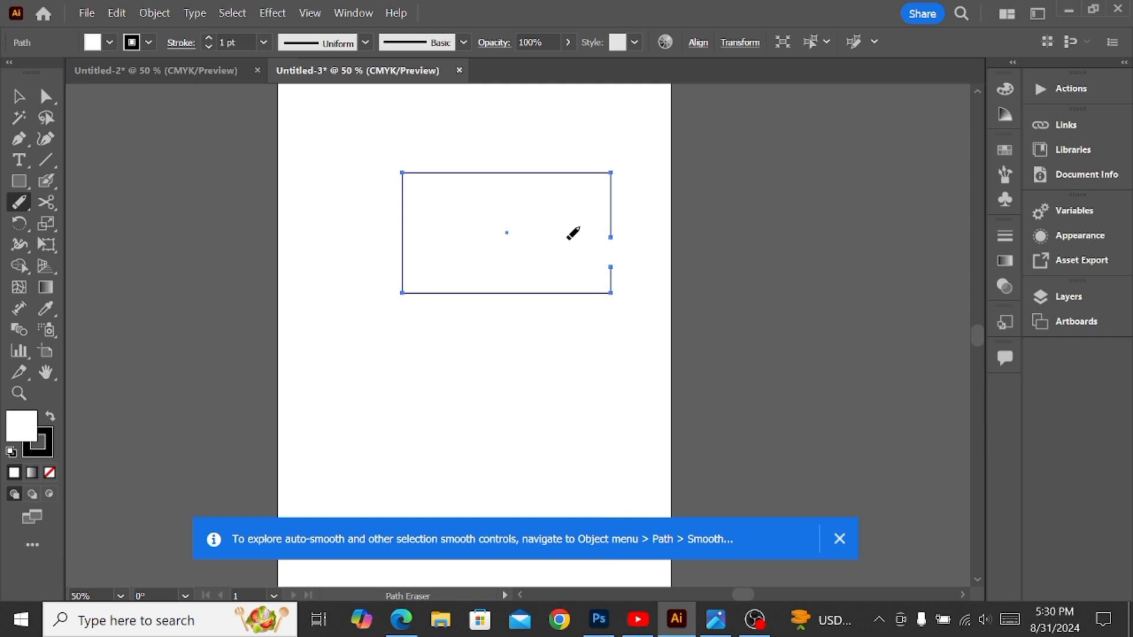
{"action": "left_click_drag", "start_coordinate": [613, 190], "coordinate": [606, 225]}
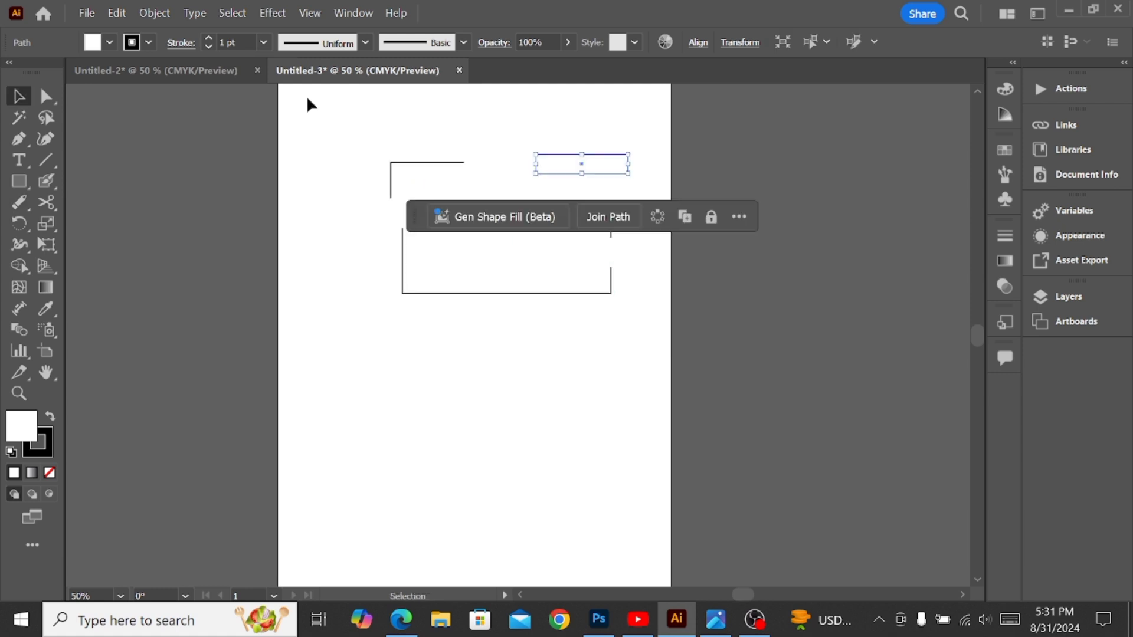
{"action": "left_click_drag", "start_coordinate": [308, 103], "coordinate": [679, 337]}
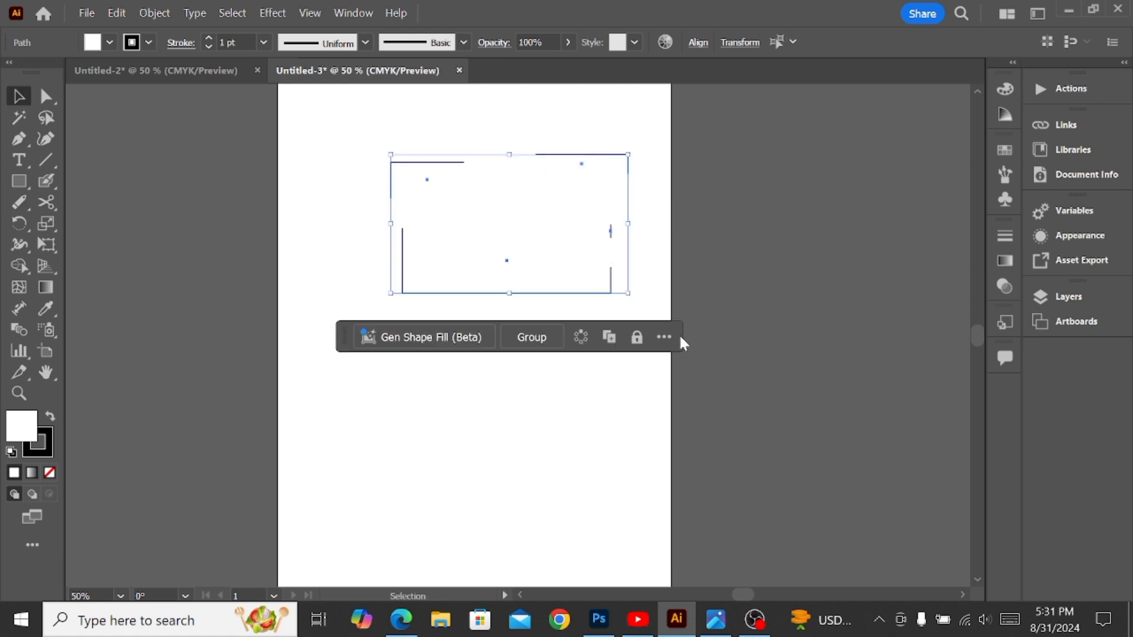
{"action": "key", "text": "Delete"}
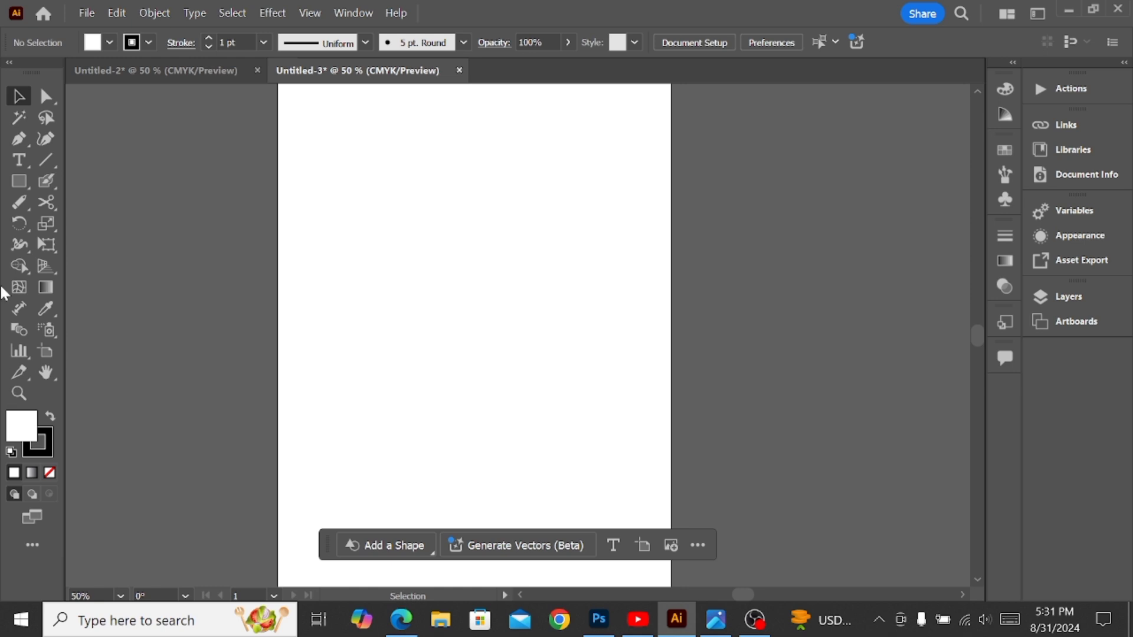
- Draw a triangle from three straight segments with the Pen tool, leaving a small gap open at its apex
{"action": "left_click", "coordinate": [15, 203]}
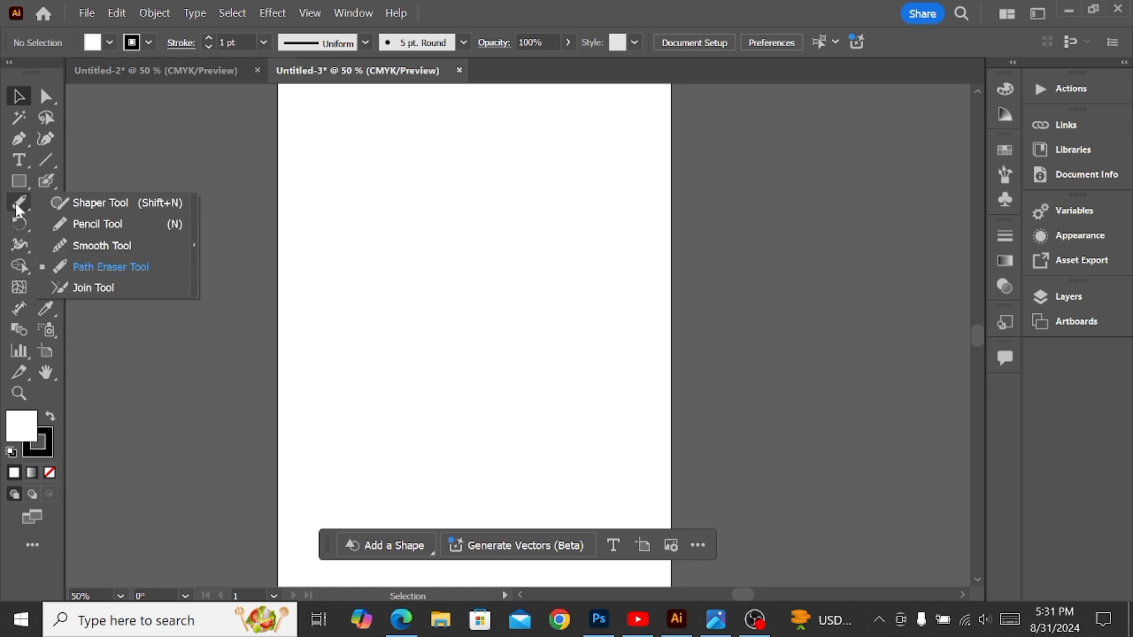
{"action": "left_click", "coordinate": [88, 288]}
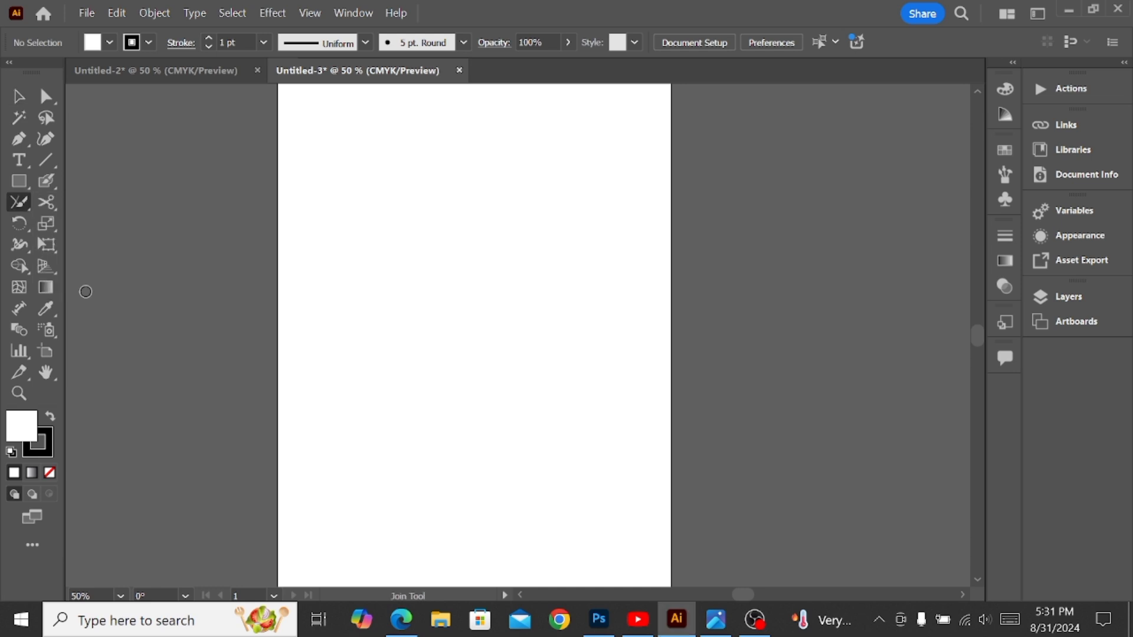
{"action": "left_click", "coordinate": [20, 141]}
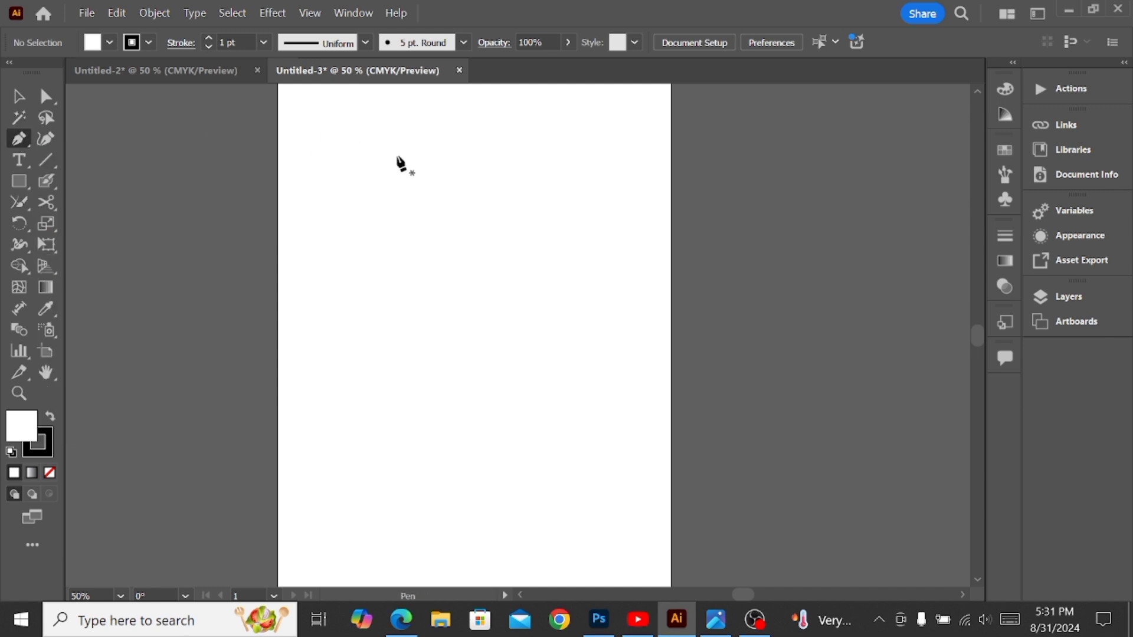
{"action": "left_click", "coordinate": [396, 156]}
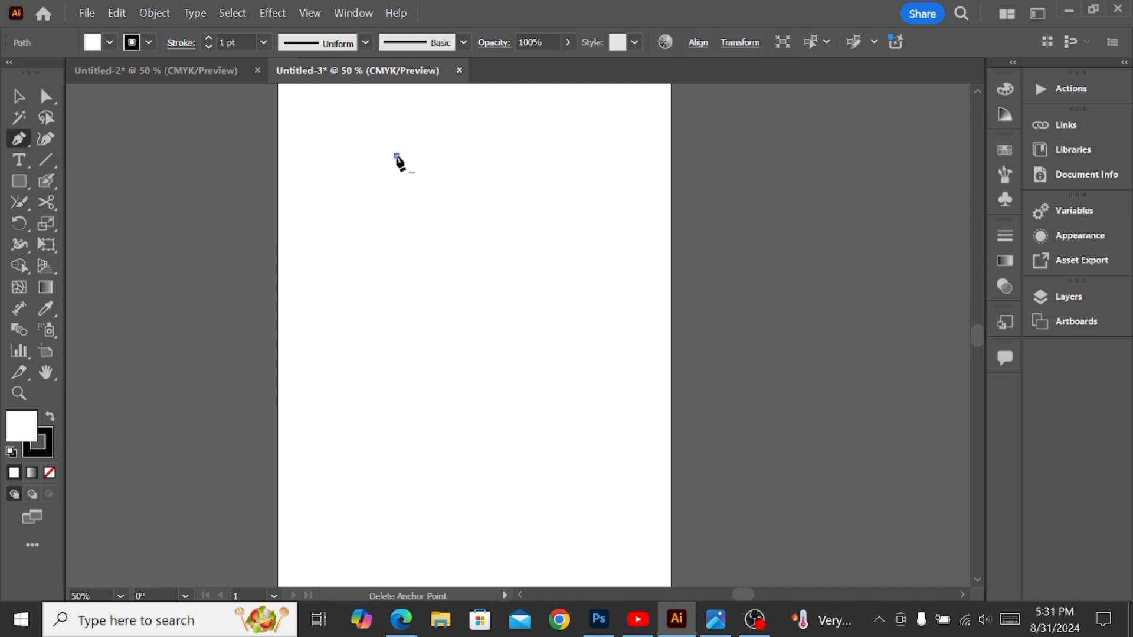
{"action": "left_click", "coordinate": [351, 295]}
{"action": "left_click", "coordinate": [478, 273]}
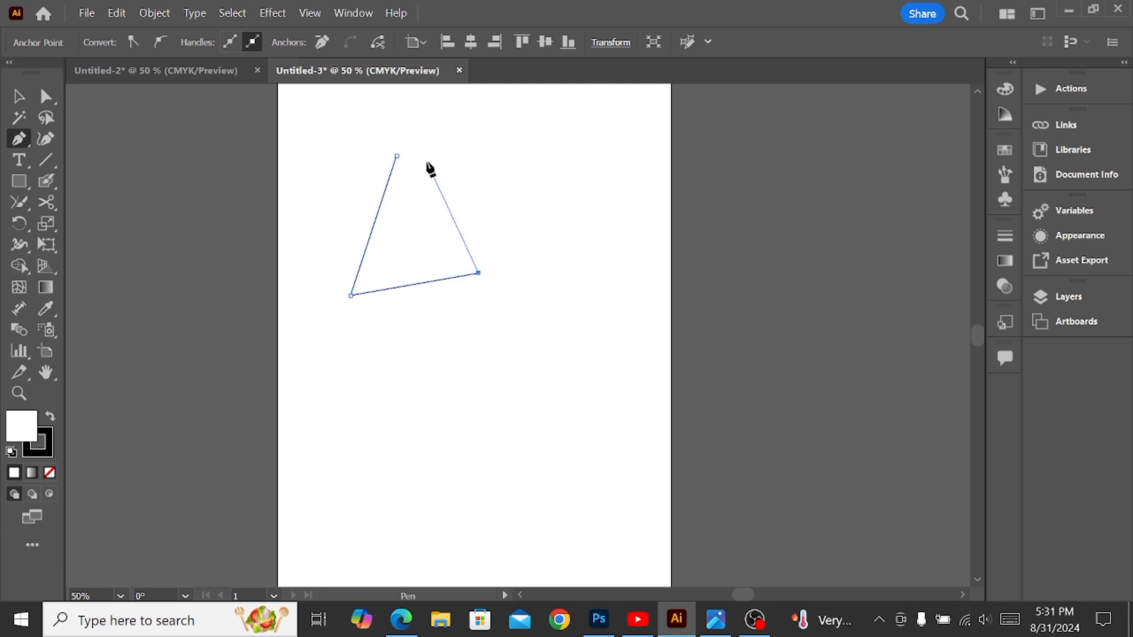
{"action": "left_click", "coordinate": [411, 155]}
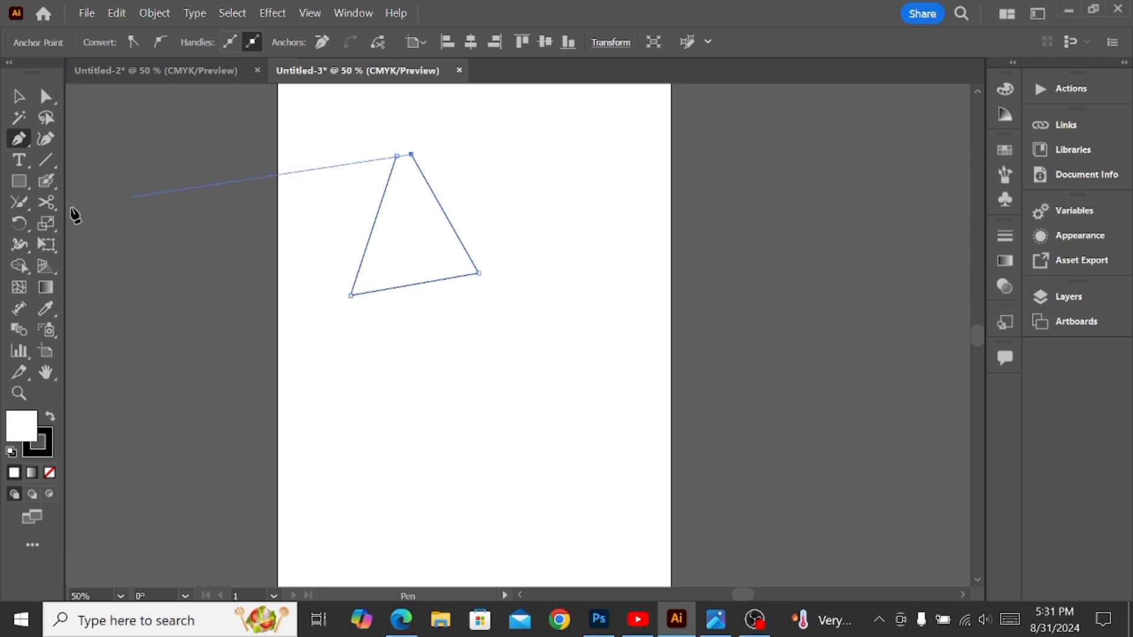
{"action": "left_click", "coordinate": [19, 96]}
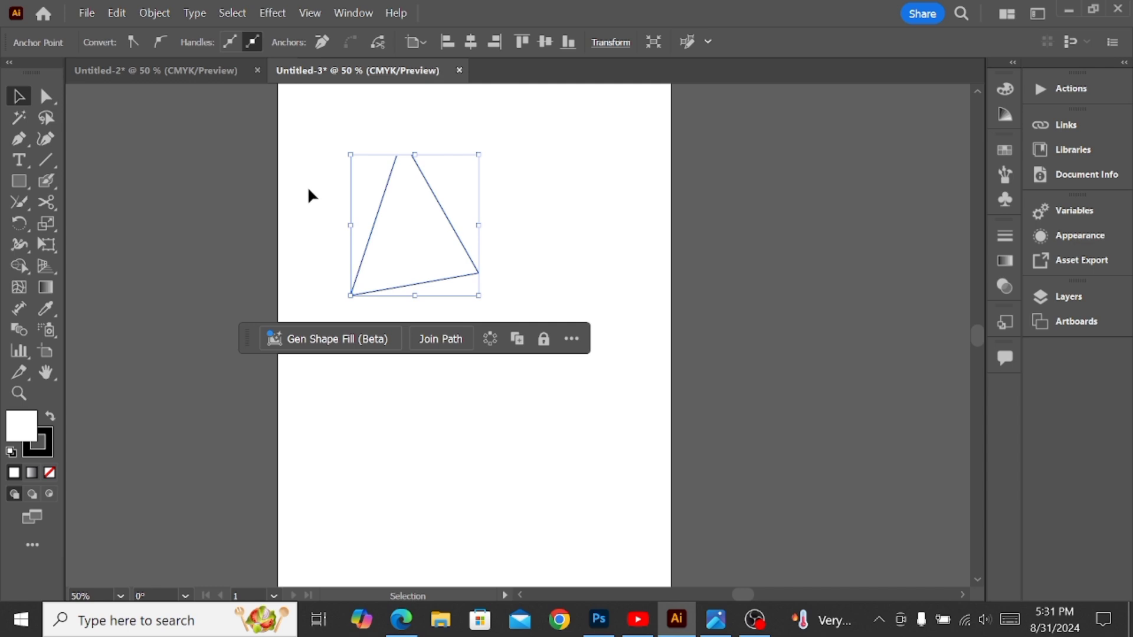
- Close the gap at the triangle's apex with the Join tool, undo the join and brush across the triangle's sides again
{"action": "left_click", "coordinate": [17, 201]}
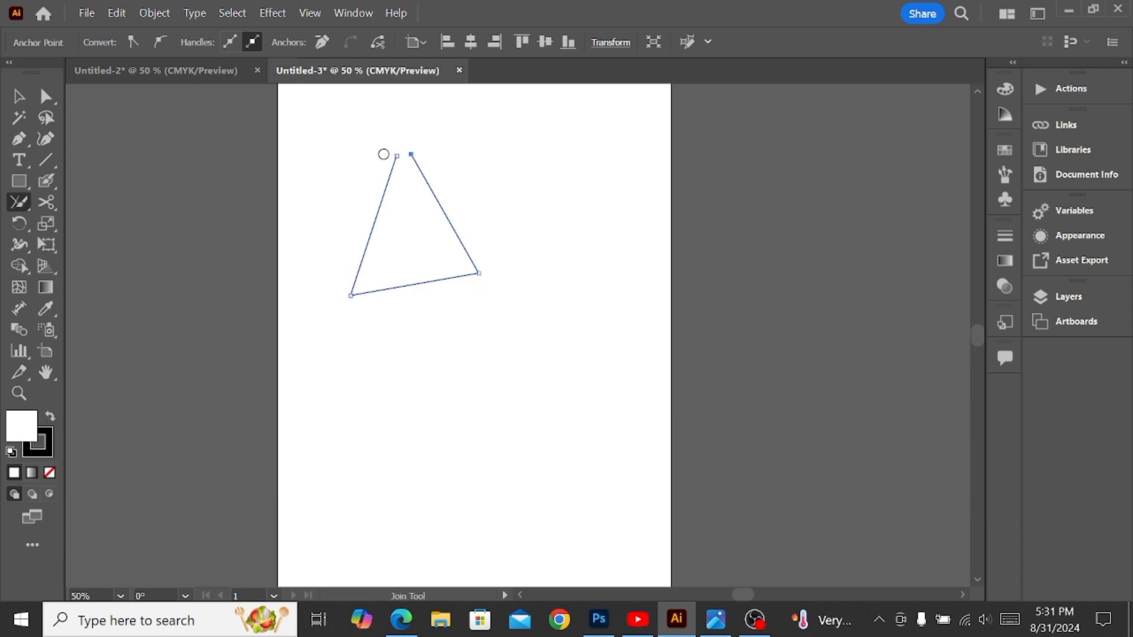
{"action": "left_click_drag", "start_coordinate": [387, 155], "coordinate": [423, 156]}
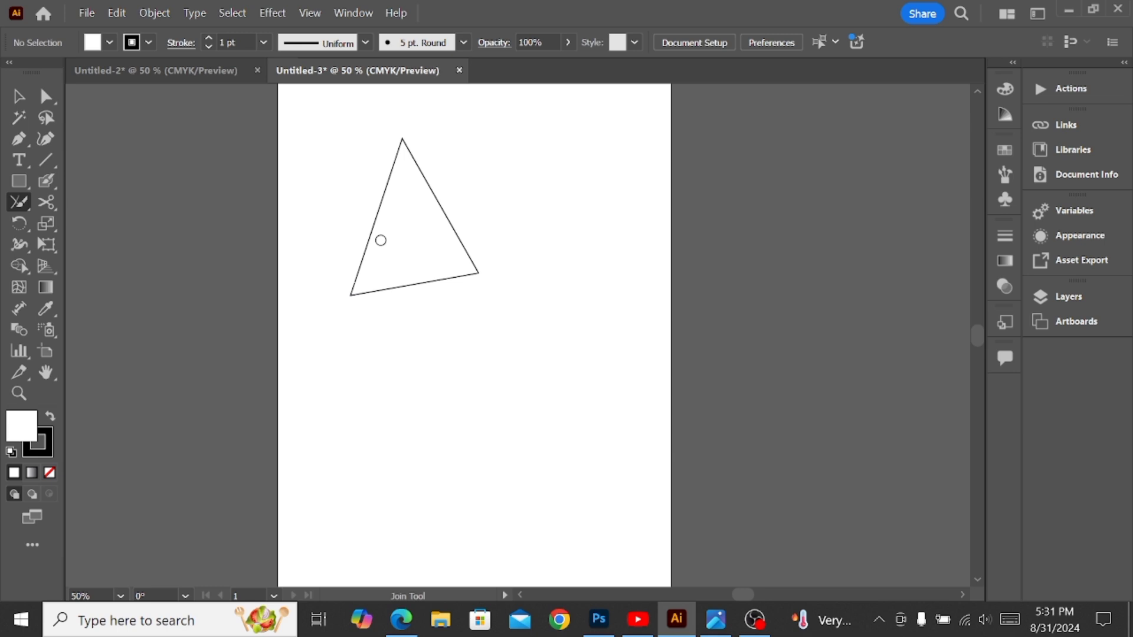
{"action": "key", "text": "ctrl+z"}
{"action": "left_click_drag", "start_coordinate": [365, 197], "coordinate": [451, 184]}
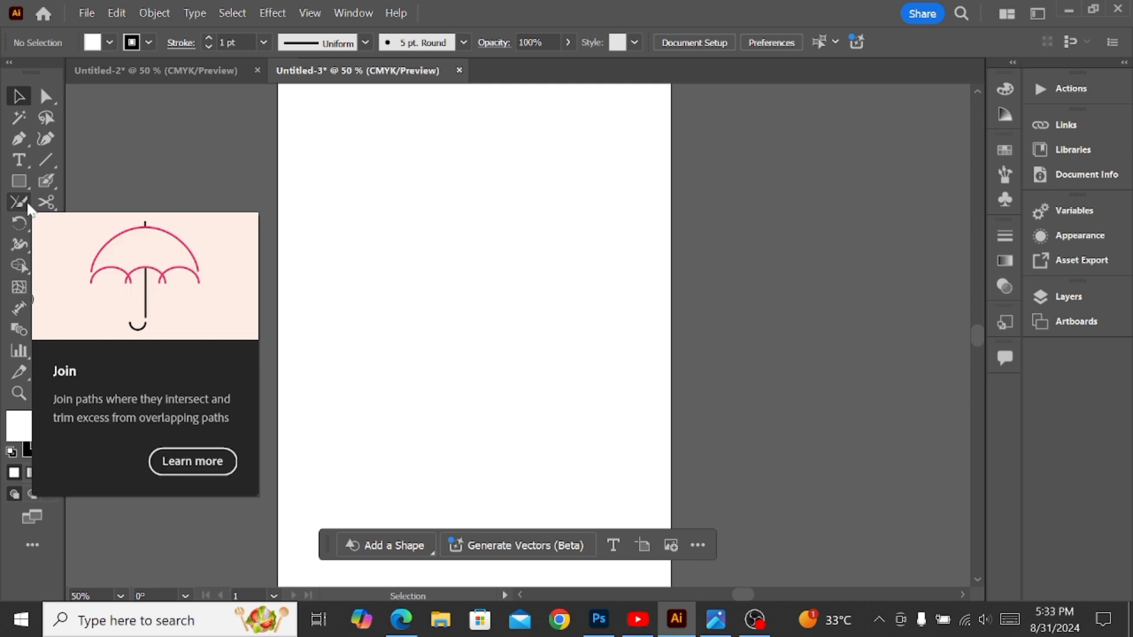
- Sketch a triangle, a rectangle on its right and a circle on its left with the Shaper tool
{"action": "left_click", "coordinate": [25, 200]}
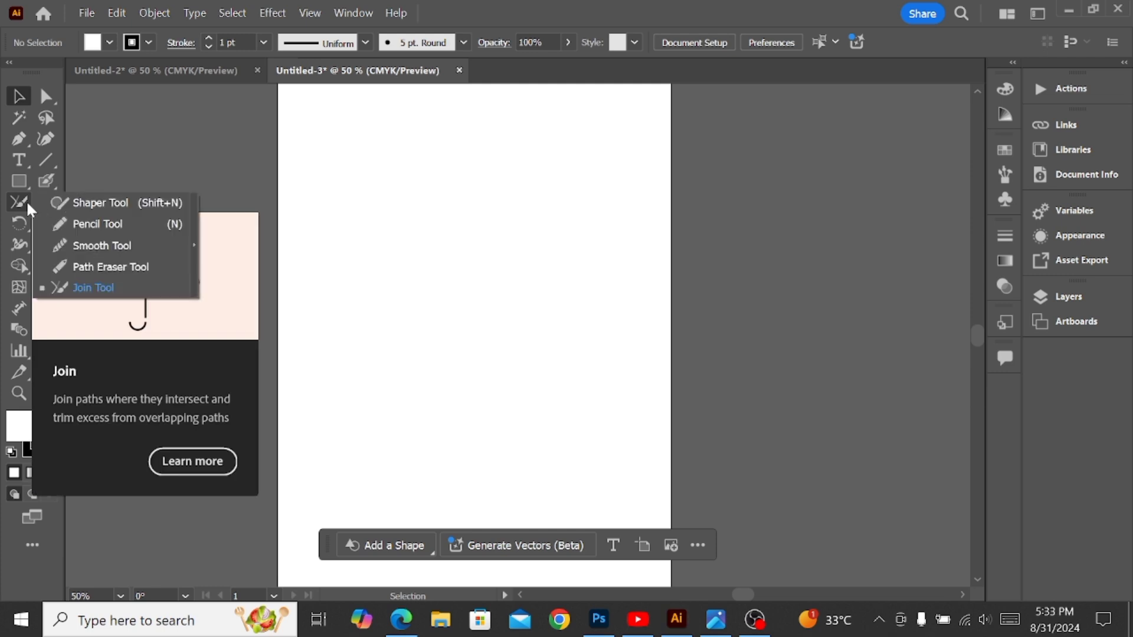
{"action": "left_click", "coordinate": [87, 208]}
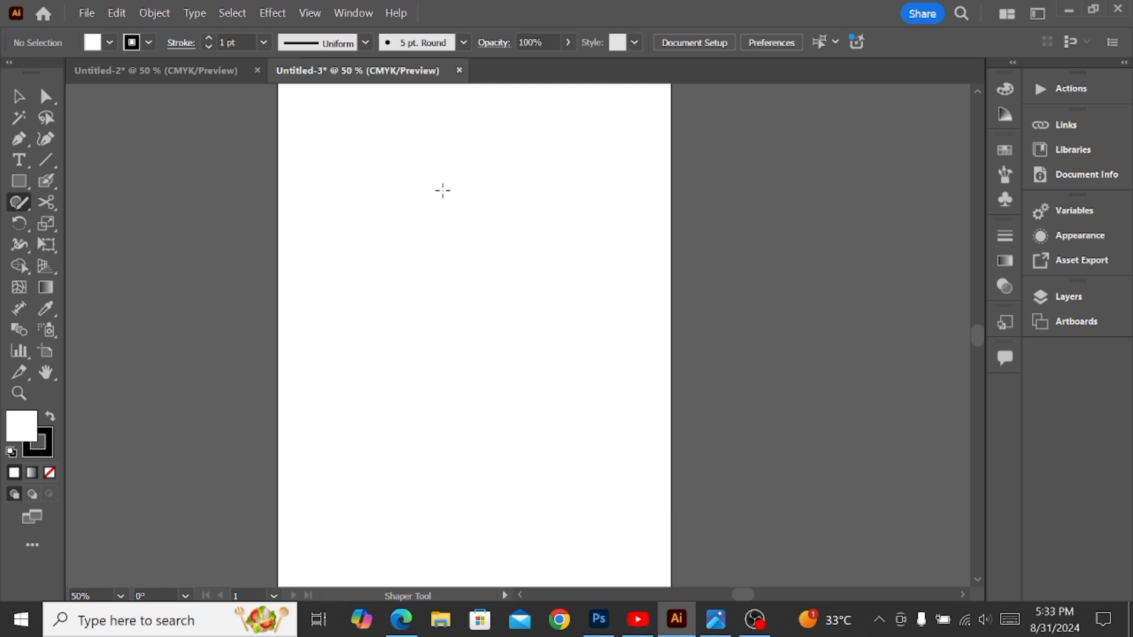
{"action": "mouse_move", "coordinate": [448, 195]}
{"action": "left_mouse_down"}
{"action": "mouse_move", "coordinate": [406, 289]}
{"action": "mouse_move", "coordinate": [425, 275]}
{"action": "mouse_move", "coordinate": [495, 267]}
{"action": "mouse_move", "coordinate": [450, 194]}
{"action": "left_mouse_up"}
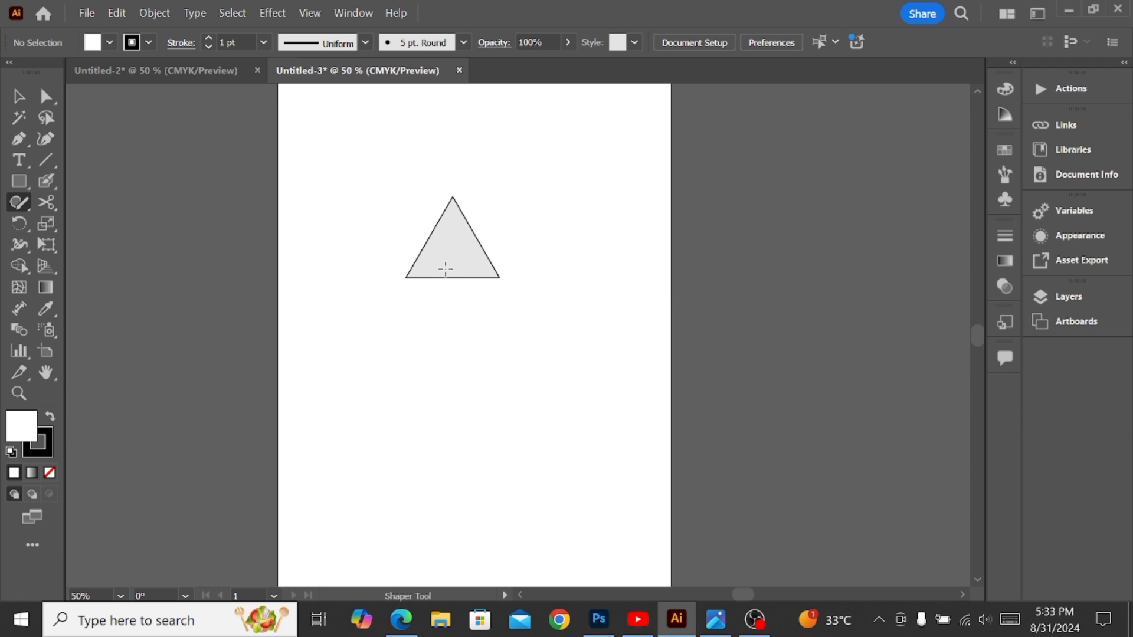
{"action": "mouse_move", "coordinate": [523, 192]}
{"action": "left_mouse_down"}
{"action": "mouse_move", "coordinate": [635, 183]}
{"action": "mouse_move", "coordinate": [638, 271]}
{"action": "mouse_move", "coordinate": [511, 276]}
{"action": "mouse_move", "coordinate": [506, 182]}
{"action": "mouse_move", "coordinate": [533, 200]}
{"action": "left_mouse_up"}
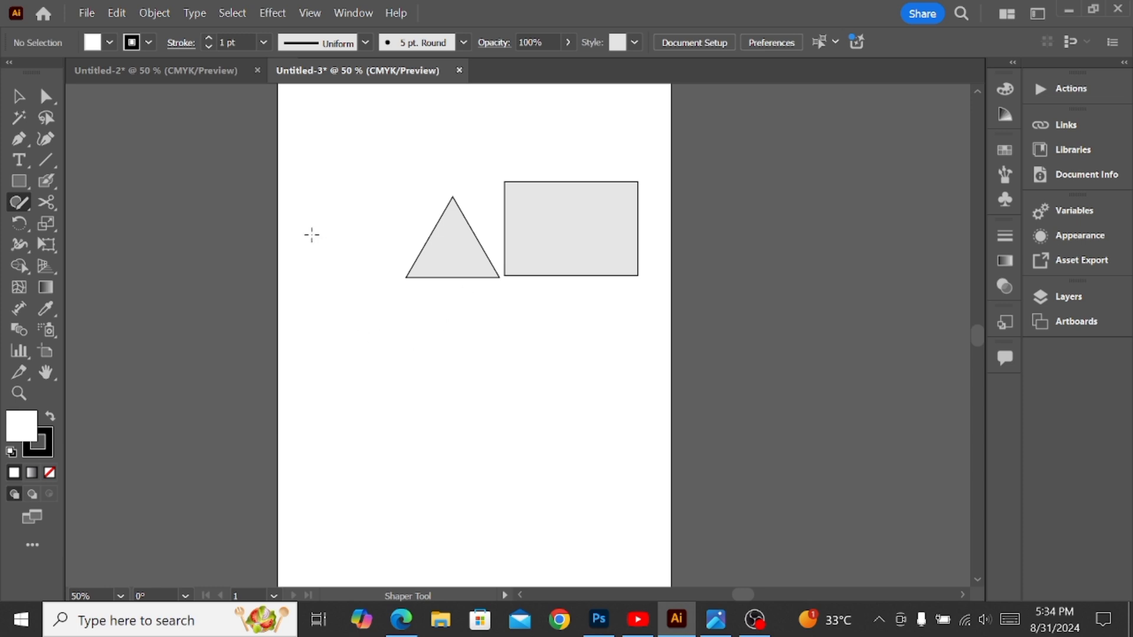
{"action": "mouse_move", "coordinate": [293, 218]}
{"action": "left_mouse_down"}
{"action": "mouse_move", "coordinate": [348, 160]}
{"action": "mouse_move", "coordinate": [399, 190]}
{"action": "mouse_move", "coordinate": [409, 232]}
{"action": "mouse_move", "coordinate": [386, 290]}
{"action": "mouse_move", "coordinate": [358, 301]}
{"action": "mouse_move", "coordinate": [315, 278]}
{"action": "mouse_move", "coordinate": [306, 213]}
{"action": "left_mouse_up"}
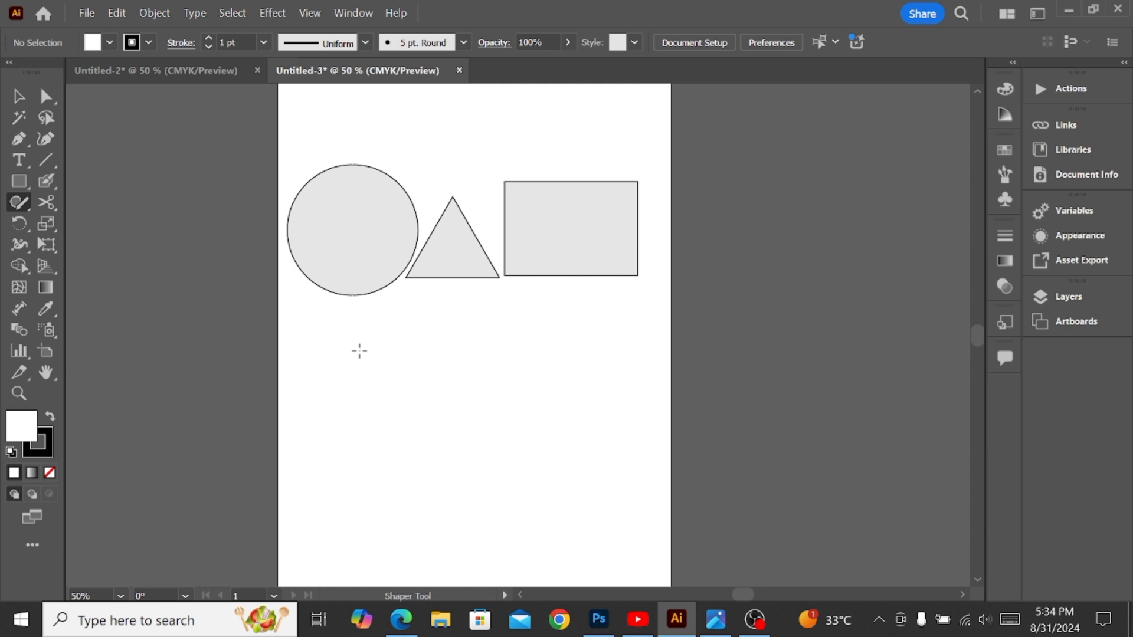
- Sketch two tall ellipses side by side below the row of shapes with the Shaper tool
{"action": "scroll", "coordinate": [359, 351], "scroll_direction": "up", "scroll_amount": 2}
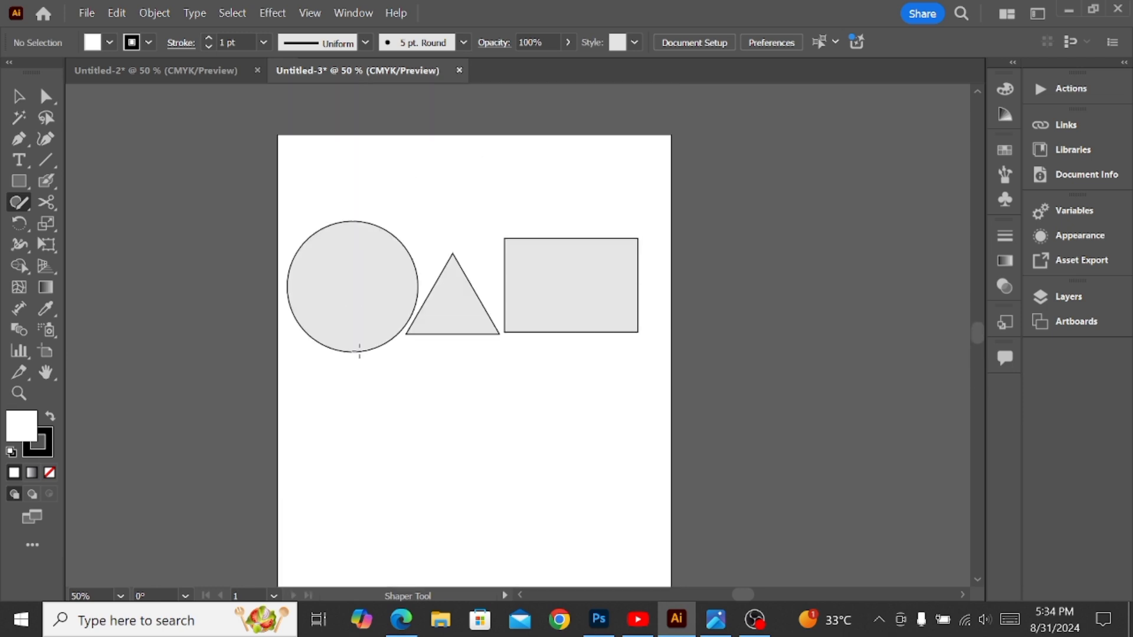
{"action": "scroll", "coordinate": [376, 407], "scroll_direction": "down", "scroll_amount": 5}
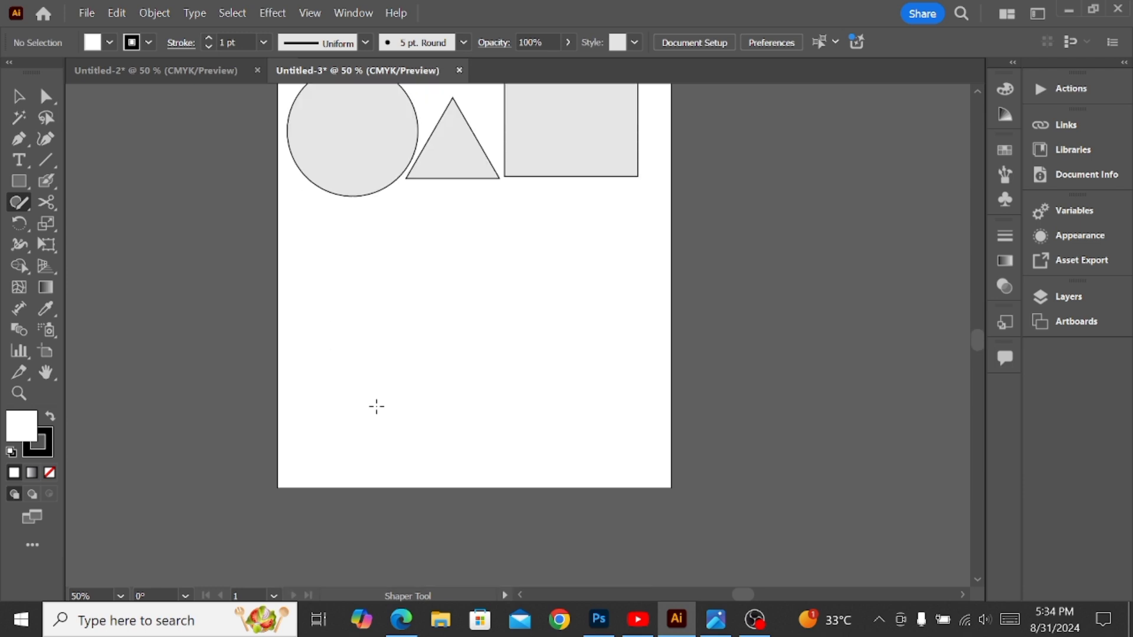
{"action": "mouse_move", "coordinate": [364, 387]}
{"action": "left_mouse_down"}
{"action": "mouse_move", "coordinate": [352, 294]}
{"action": "mouse_move", "coordinate": [419, 213]}
{"action": "mouse_move", "coordinate": [479, 271]}
{"action": "mouse_move", "coordinate": [473, 500]}
{"action": "mouse_move", "coordinate": [469, 483]}
{"action": "mouse_move", "coordinate": [354, 424]}
{"action": "mouse_move", "coordinate": [340, 385]}
{"action": "mouse_move", "coordinate": [366, 386]}
{"action": "left_mouse_up"}
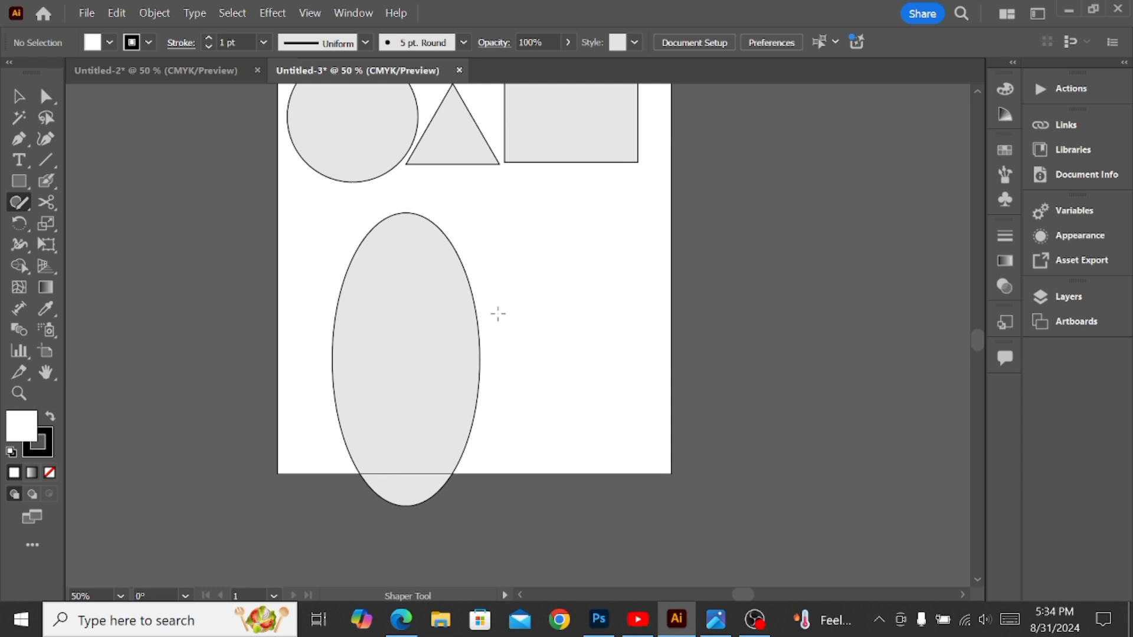
{"action": "mouse_move", "coordinate": [547, 278]}
{"action": "left_mouse_down"}
{"action": "mouse_move", "coordinate": [550, 228]}
{"action": "mouse_move", "coordinate": [602, 180]}
{"action": "mouse_move", "coordinate": [642, 262]}
{"action": "mouse_move", "coordinate": [607, 444]}
{"action": "mouse_move", "coordinate": [559, 391]}
{"action": "mouse_move", "coordinate": [549, 269]}
{"action": "left_mouse_up"}
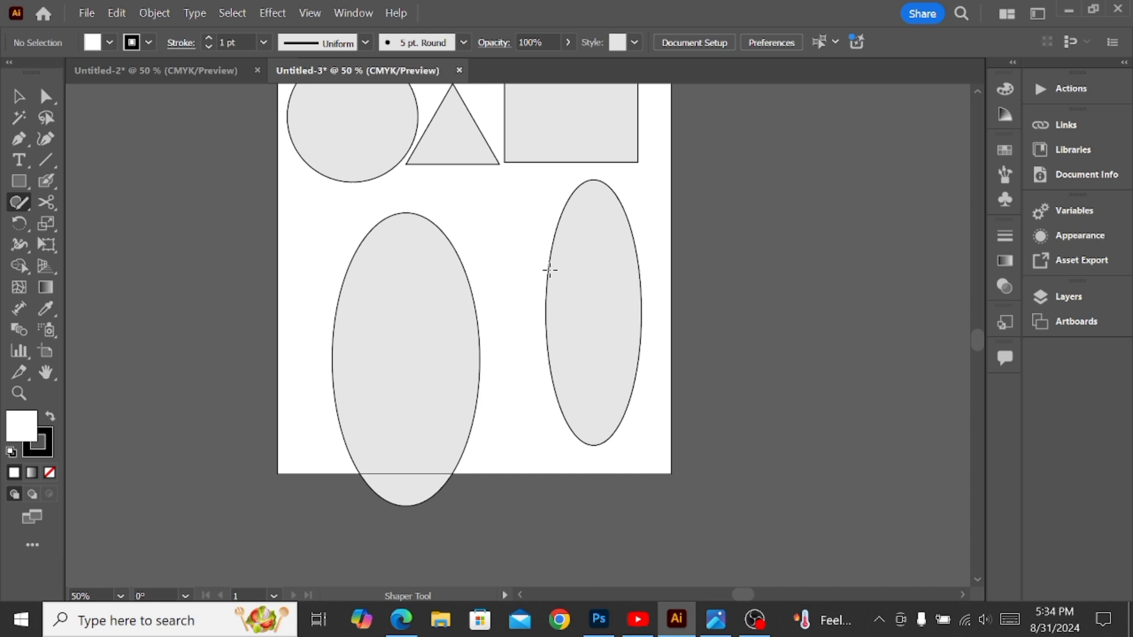
{"action": "scroll", "coordinate": [549, 269], "scroll_direction": "up", "scroll_amount": 3}
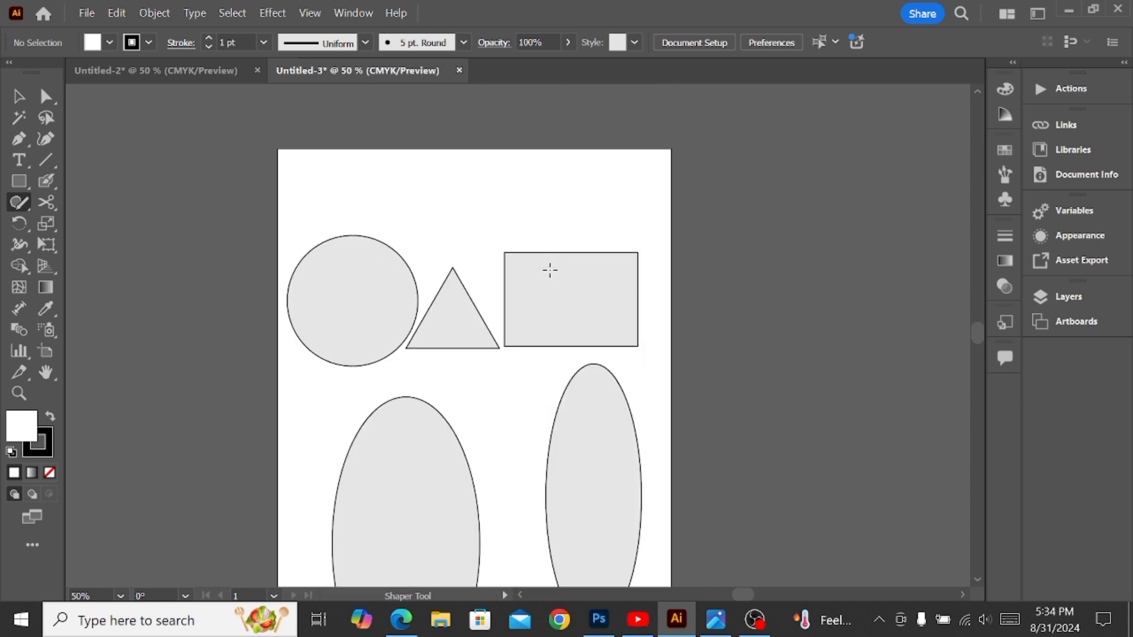
{"action": "scroll", "coordinate": [549, 270], "scroll_direction": "down", "scroll_amount": 1}
{"action": "scroll", "coordinate": [550, 270], "scroll_direction": "down", "scroll_amount": 3}
{"action": "scroll", "coordinate": [550, 269], "scroll_direction": "up", "scroll_amount": 4}
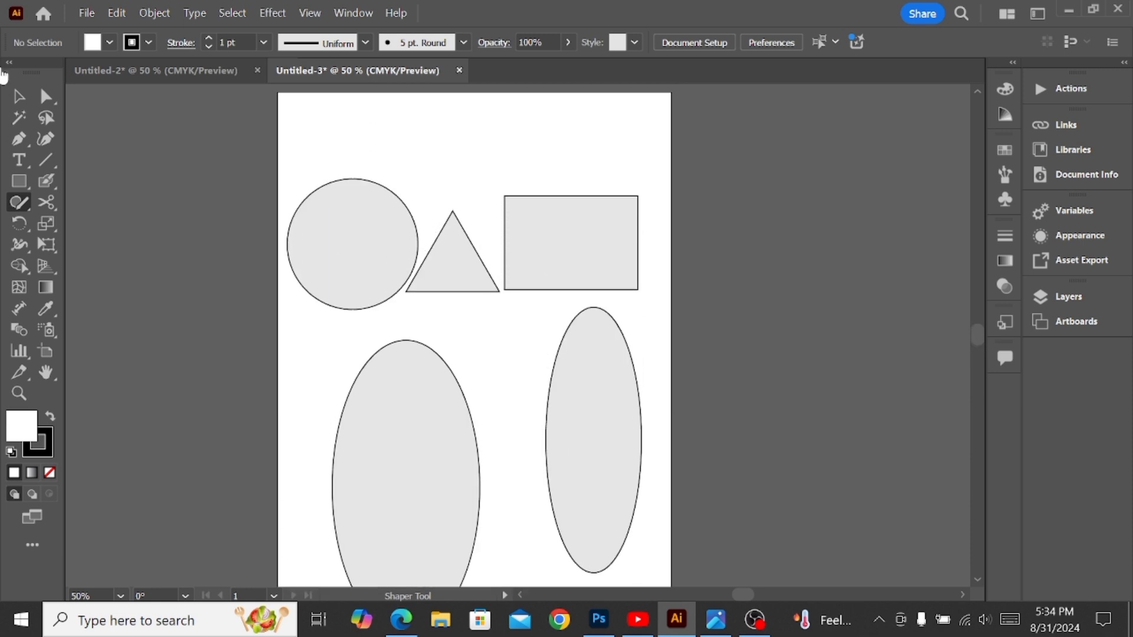
- Select all the sketched shapes on the artboard and delete them
{"action": "left_click", "coordinate": [19, 96]}
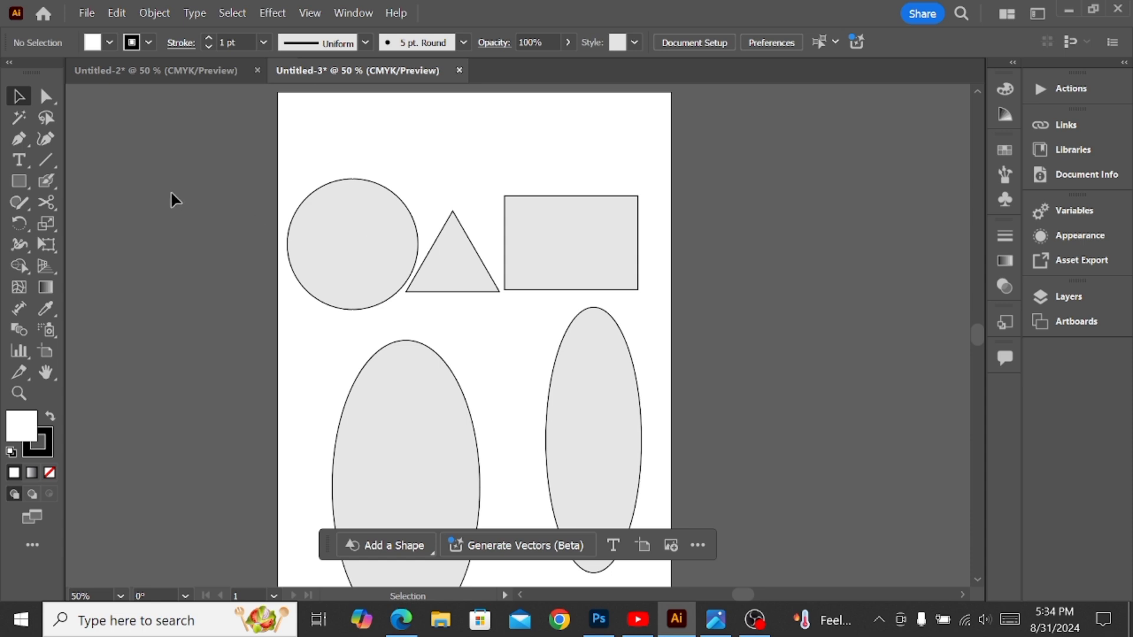
{"action": "left_click_drag", "start_coordinate": [376, 257], "coordinate": [381, 258]}
{"action": "left_click_drag", "start_coordinate": [246, 174], "coordinate": [645, 465]}
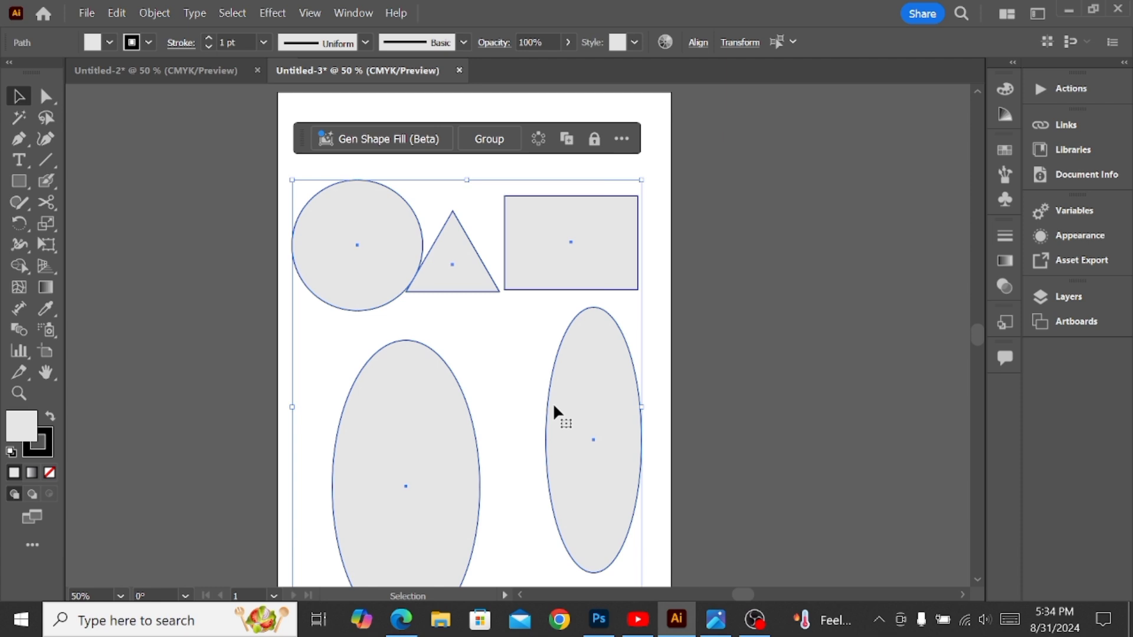
{"action": "key", "text": "Delete"}
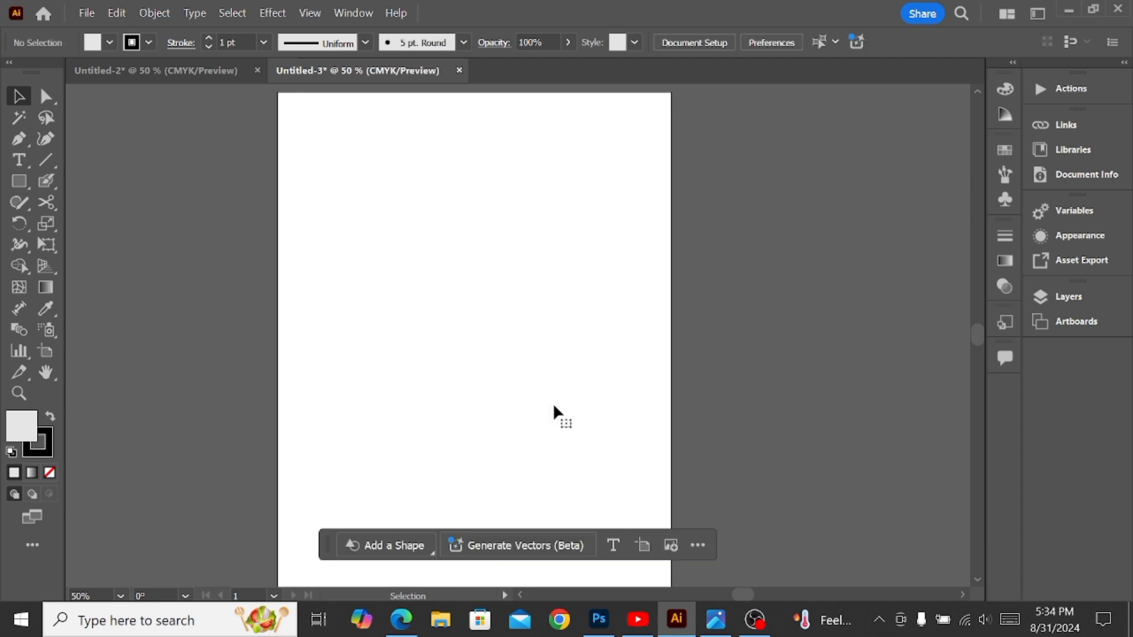
- Make the Eraser the current cutting tool and draw a wide rectangle across the upper part of the artboard
{"action": "left_click", "coordinate": [17, 204]}
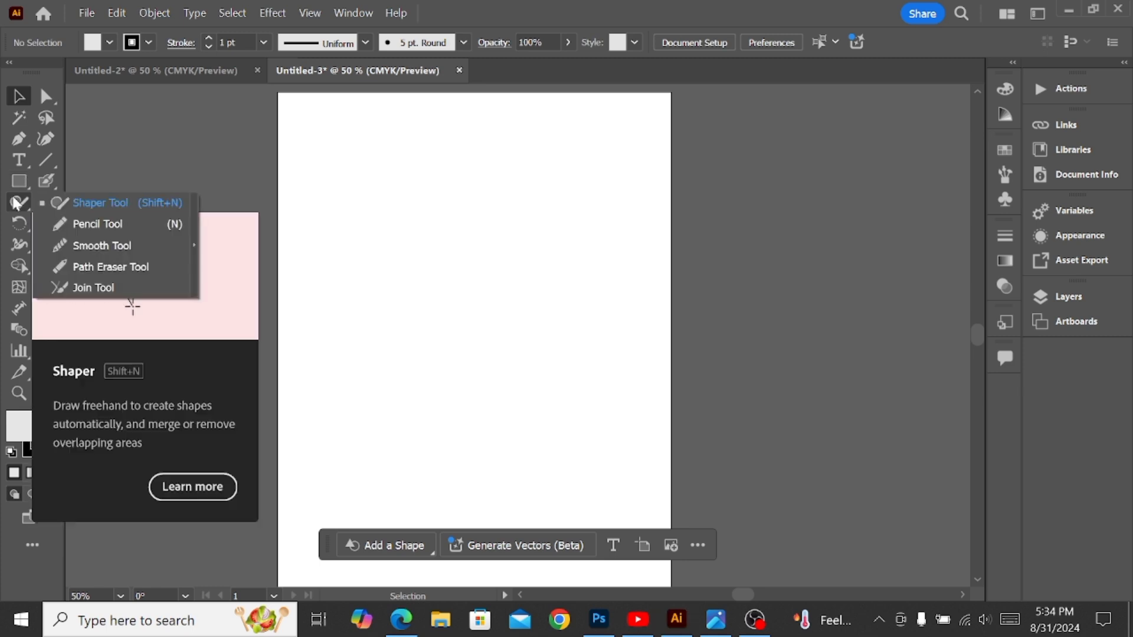
{"action": "left_click", "coordinate": [164, 137]}
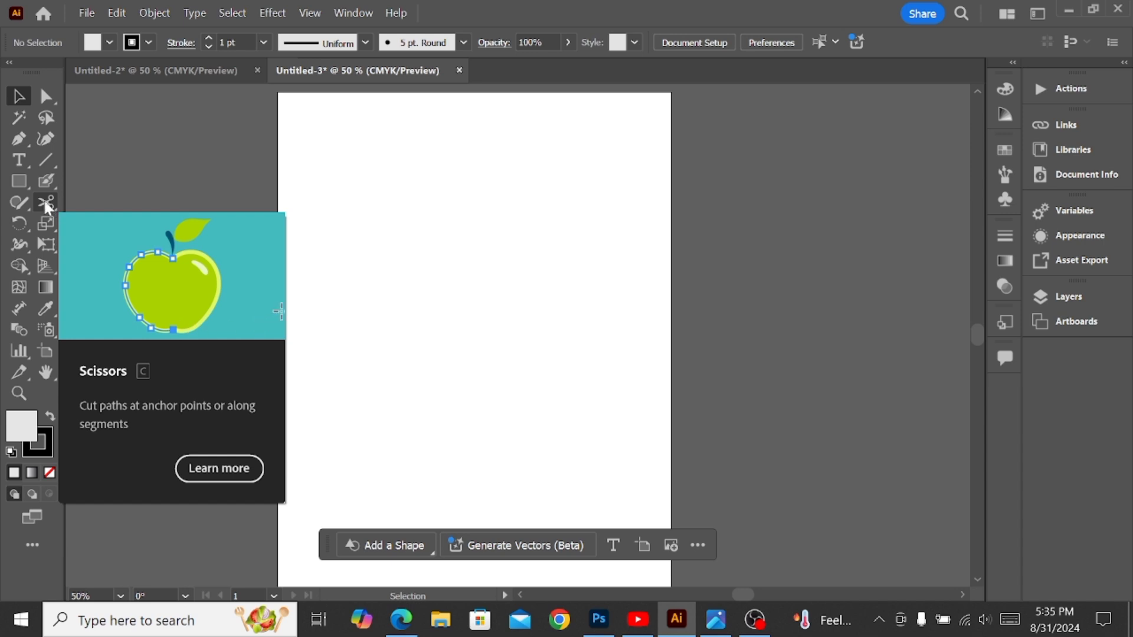
{"action": "right_click", "coordinate": [47, 203]}
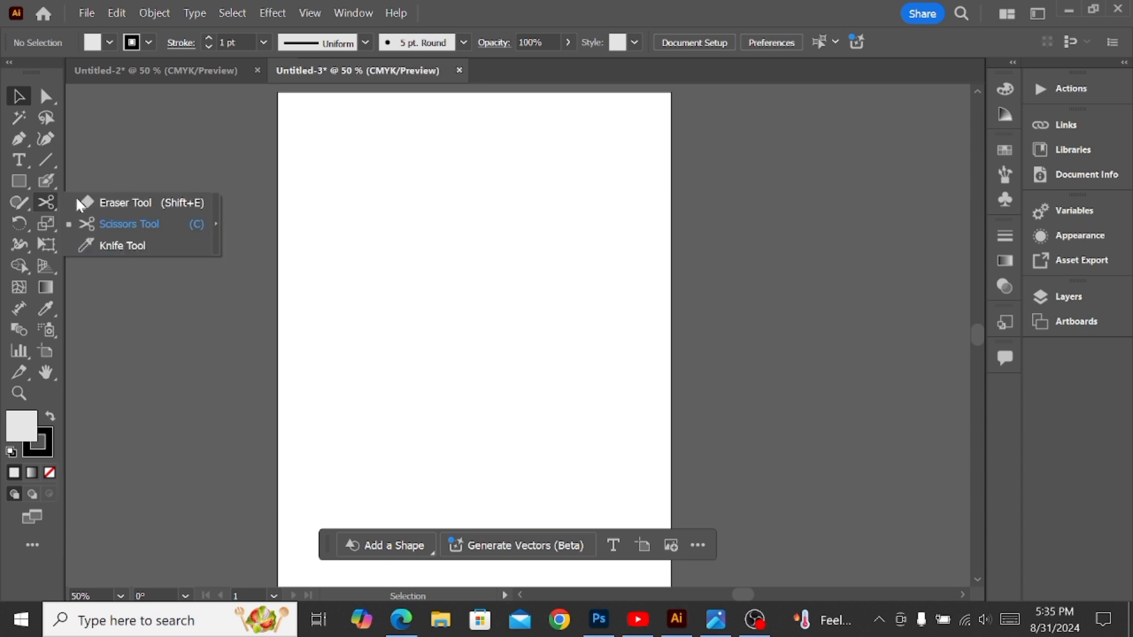
{"action": "left_click", "coordinate": [103, 203]}
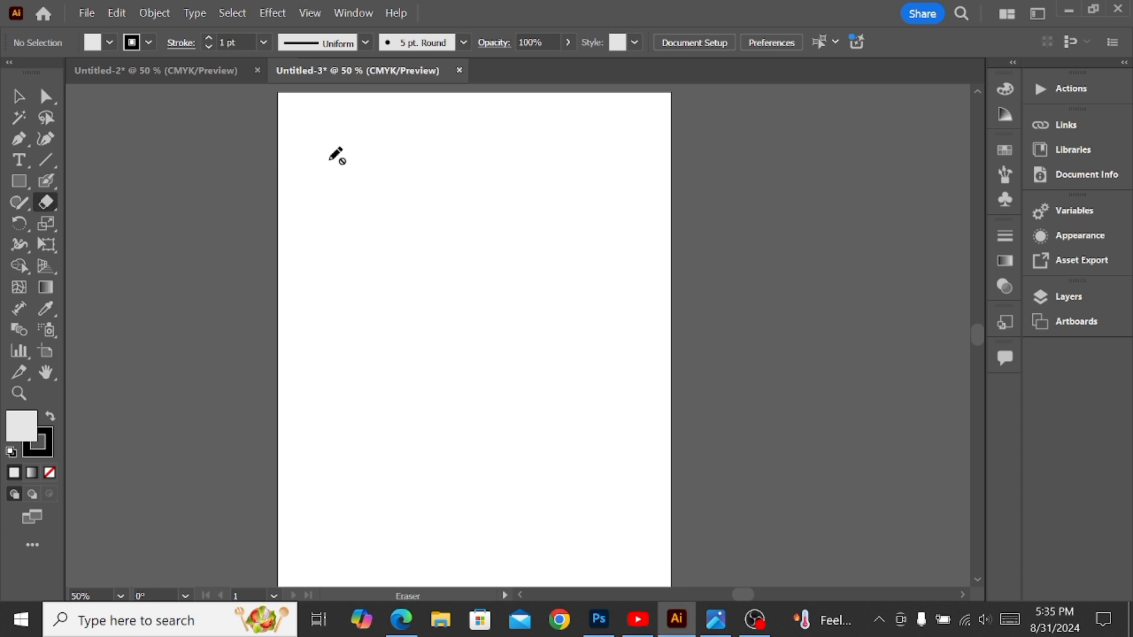
{"action": "left_click", "coordinate": [20, 181]}
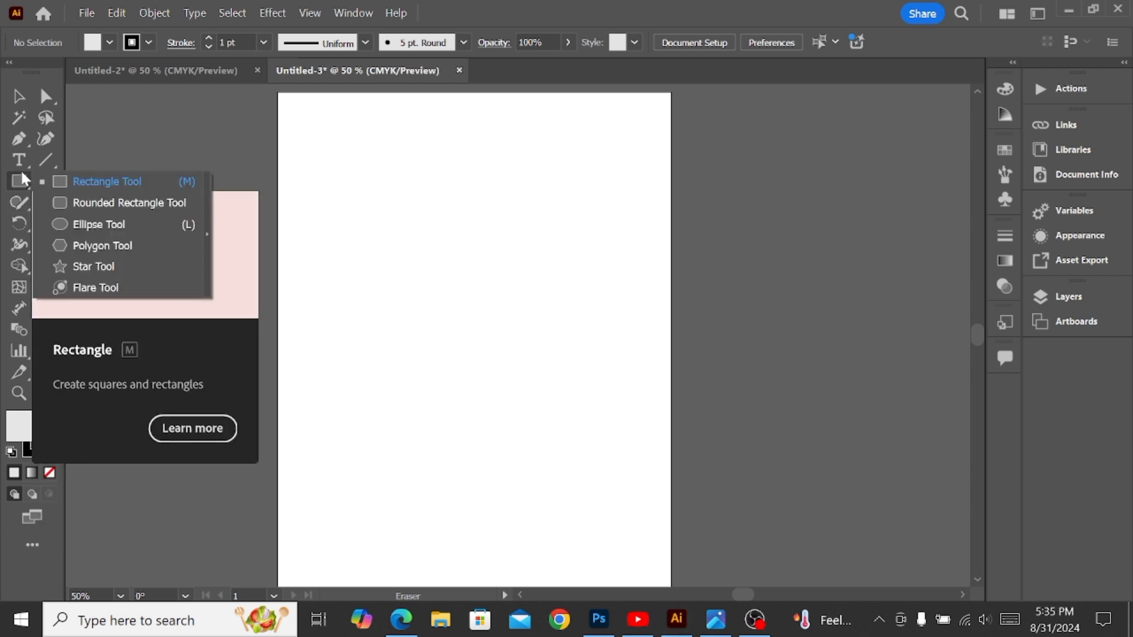
{"action": "left_click", "coordinate": [79, 185]}
{"action": "left_click_drag", "start_coordinate": [327, 173], "coordinate": [573, 275]}
- Erase a diagonal strip across the rectangle's upper-left corner with the Eraser tool and undo it
{"action": "left_click", "coordinate": [46, 202]}
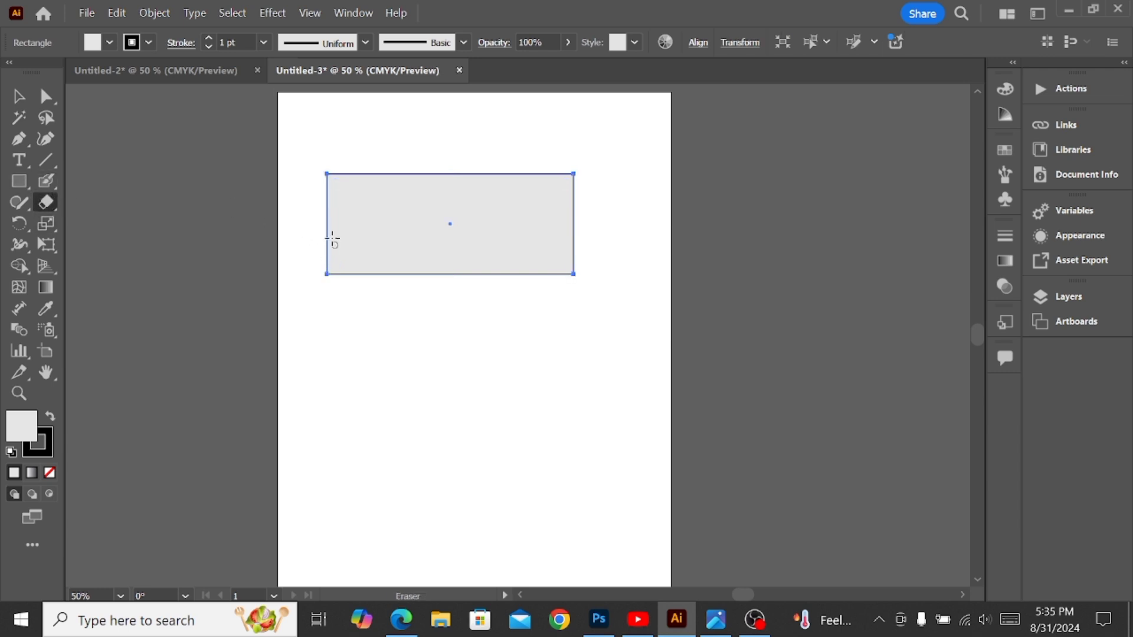
{"action": "left_click_drag", "start_coordinate": [322, 220], "coordinate": [377, 154]}
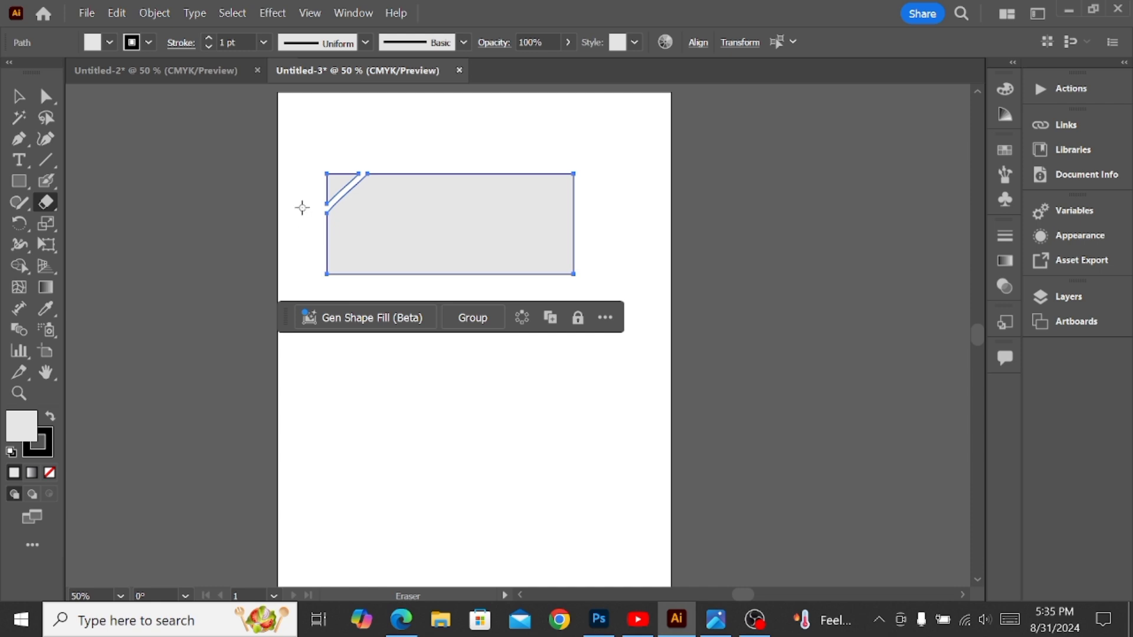
{"action": "key", "text": "ctrl+z"}
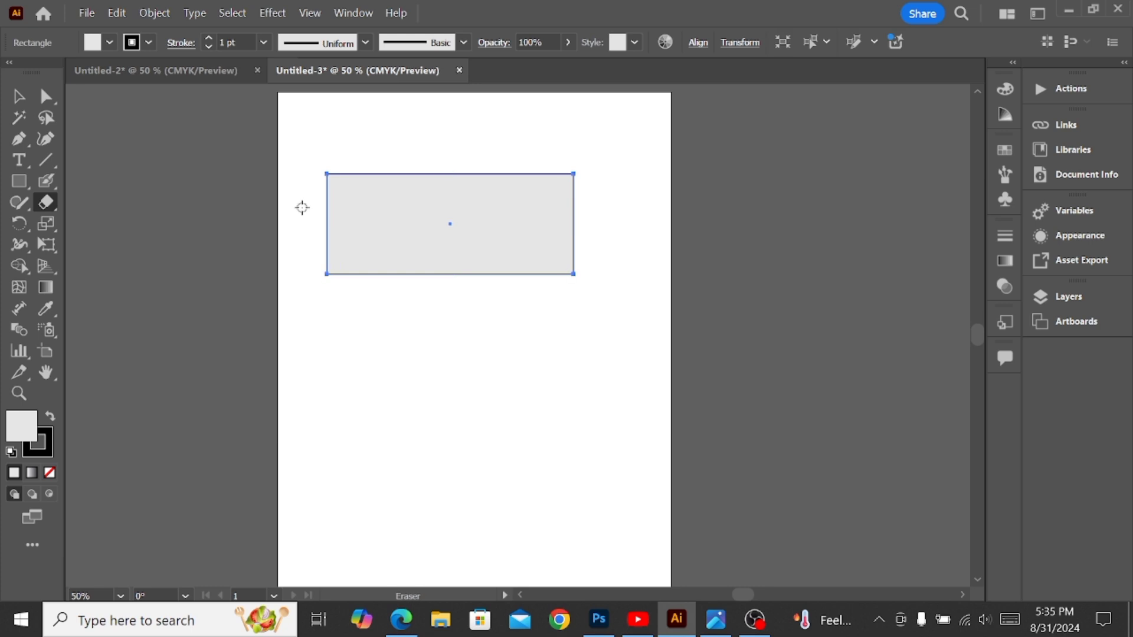
- Enlarge the eraser tip by several increments and erase the rectangle's entire left end
{"action": "key", "text": "bracketright"}
{"action": "key", "text": "bracketright"}
{"action": "key", "text": "bracketright"}
{"action": "key", "text": "bracketright"}
{"action": "key", "text": "bracketright"}
{"action": "key", "text": "bracketright"}
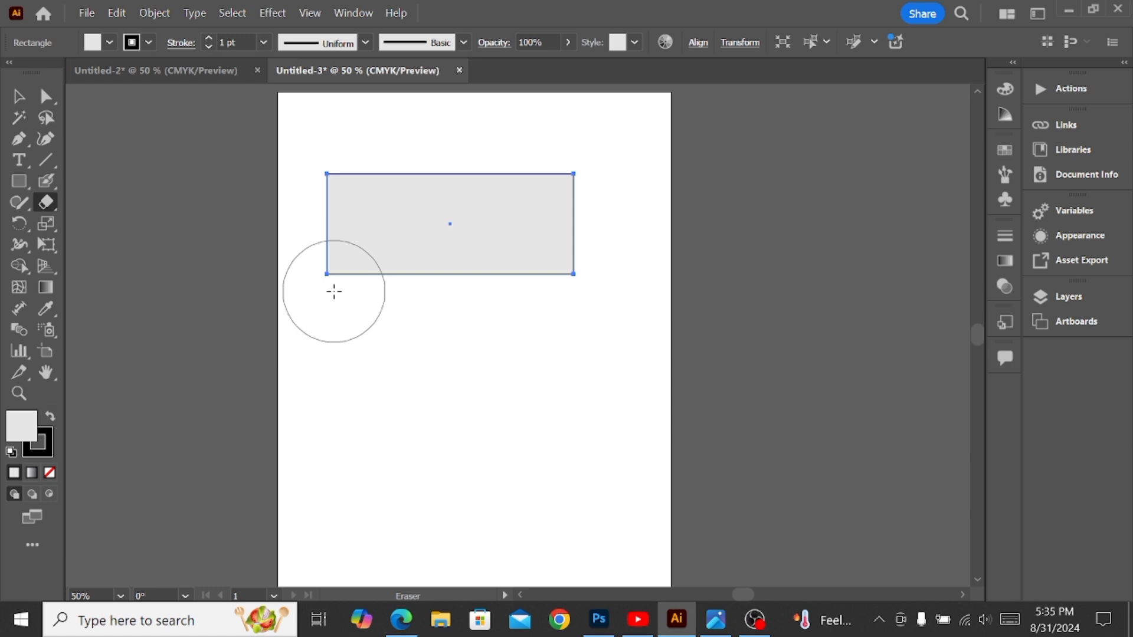
{"action": "left_click_drag", "start_coordinate": [326, 288], "coordinate": [326, 183]}
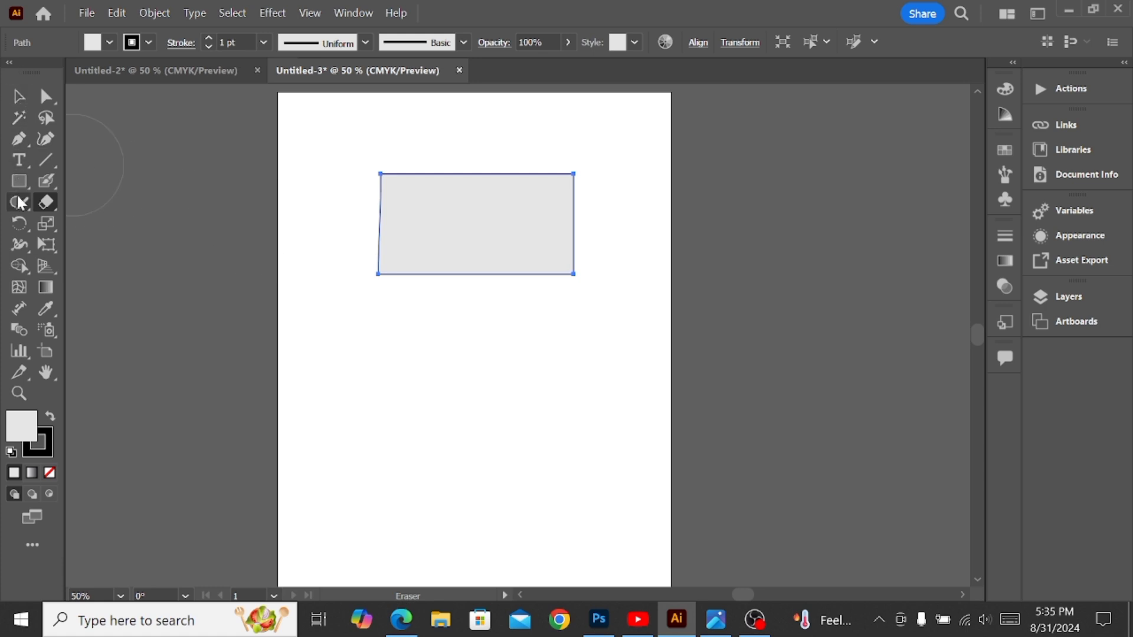
{"action": "left_click", "coordinate": [20, 203]}
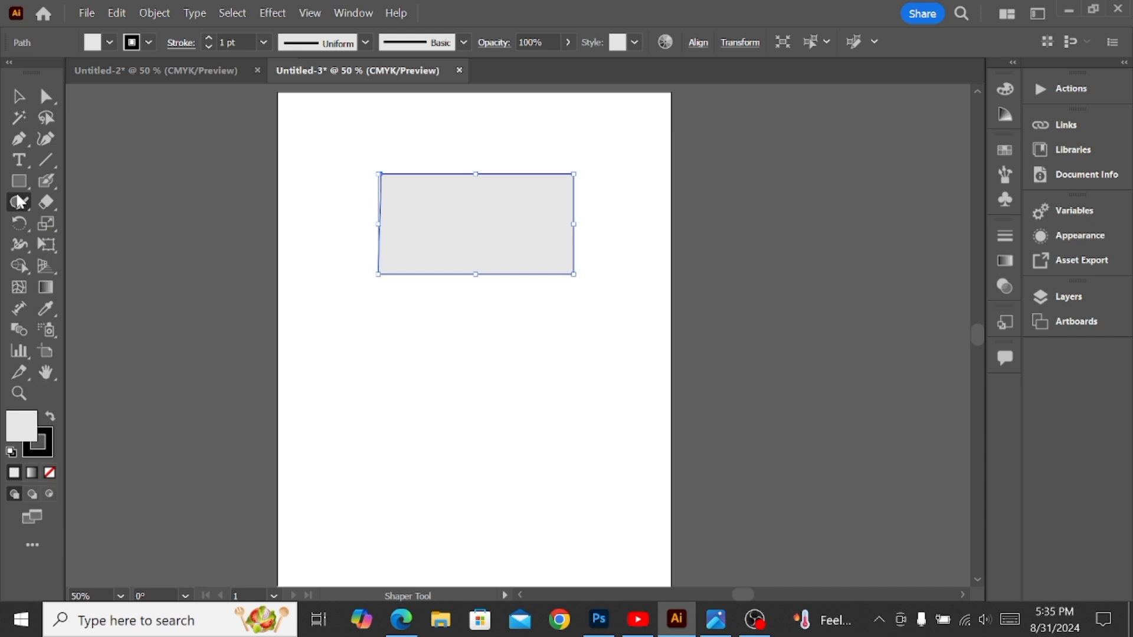
{"action": "left_click", "coordinate": [16, 93]}
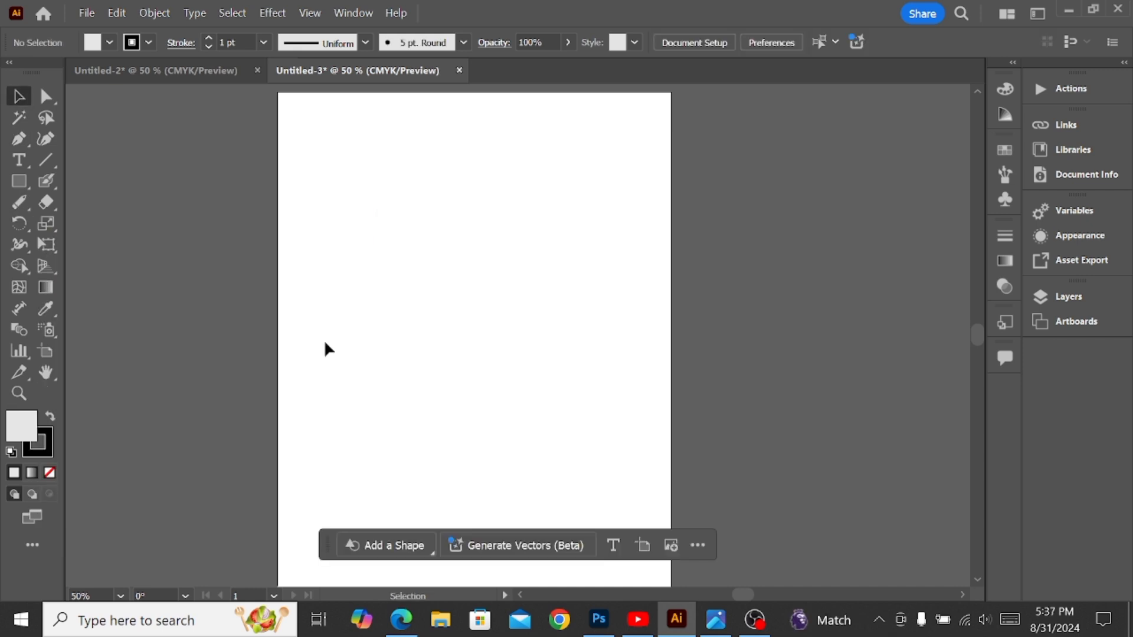
- Draw a circle in the upper part of the artboard with the Ellipse tool and place a copy directly below it
{"action": "left_click", "coordinate": [13, 189]}
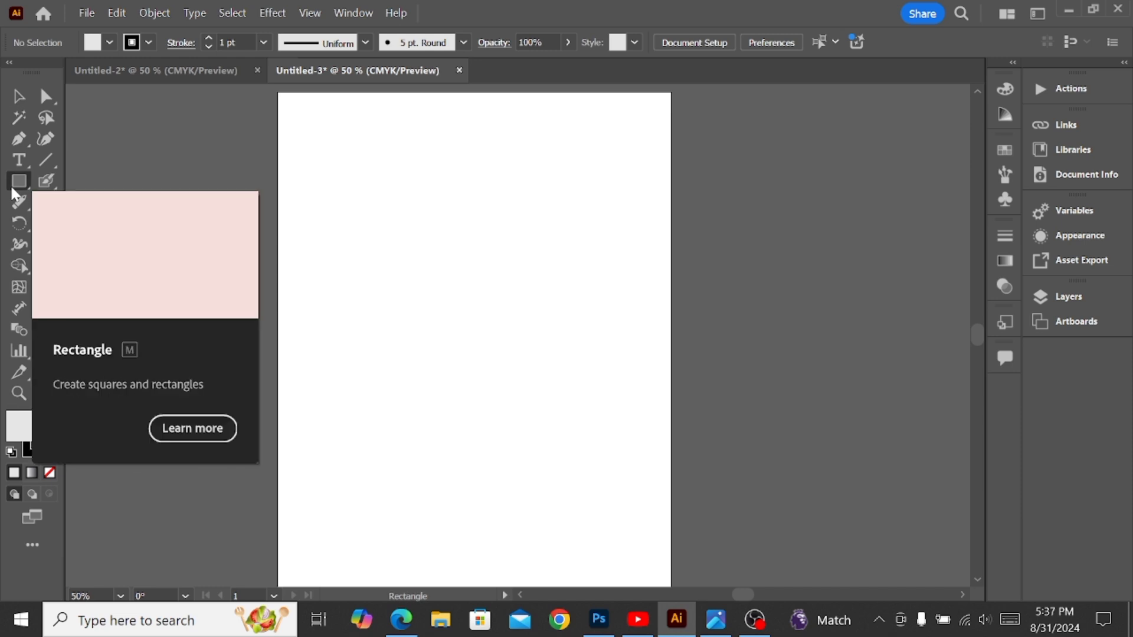
{"action": "left_click", "coordinate": [112, 227]}
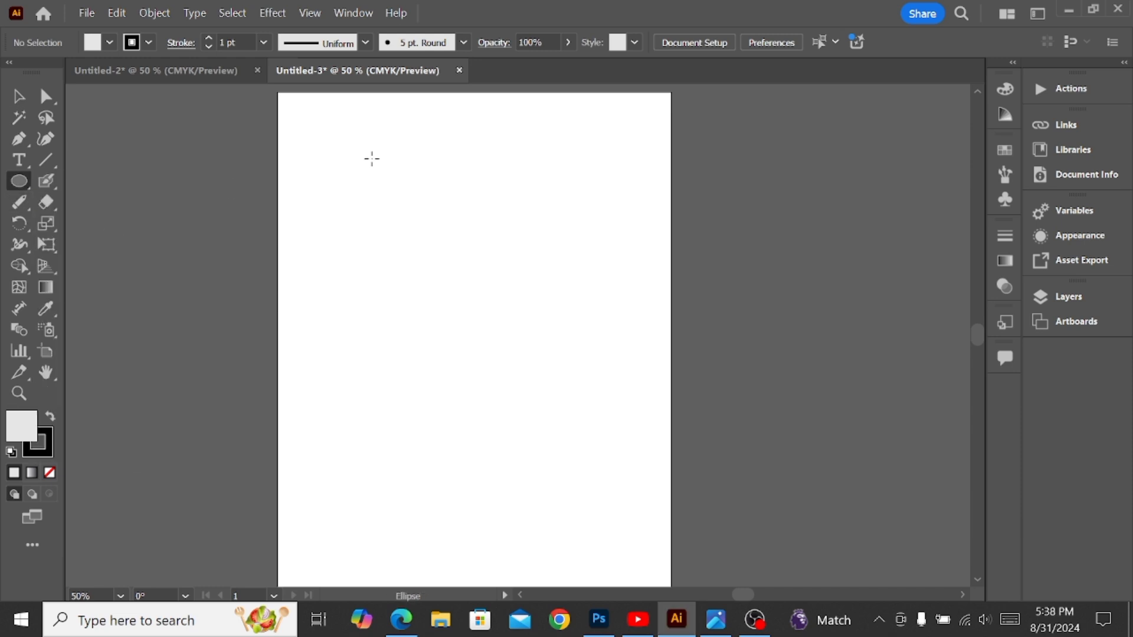
{"action": "left_click_drag", "start_coordinate": [358, 140], "coordinate": [530, 312]}
{"action": "left_click", "coordinate": [18, 95]}
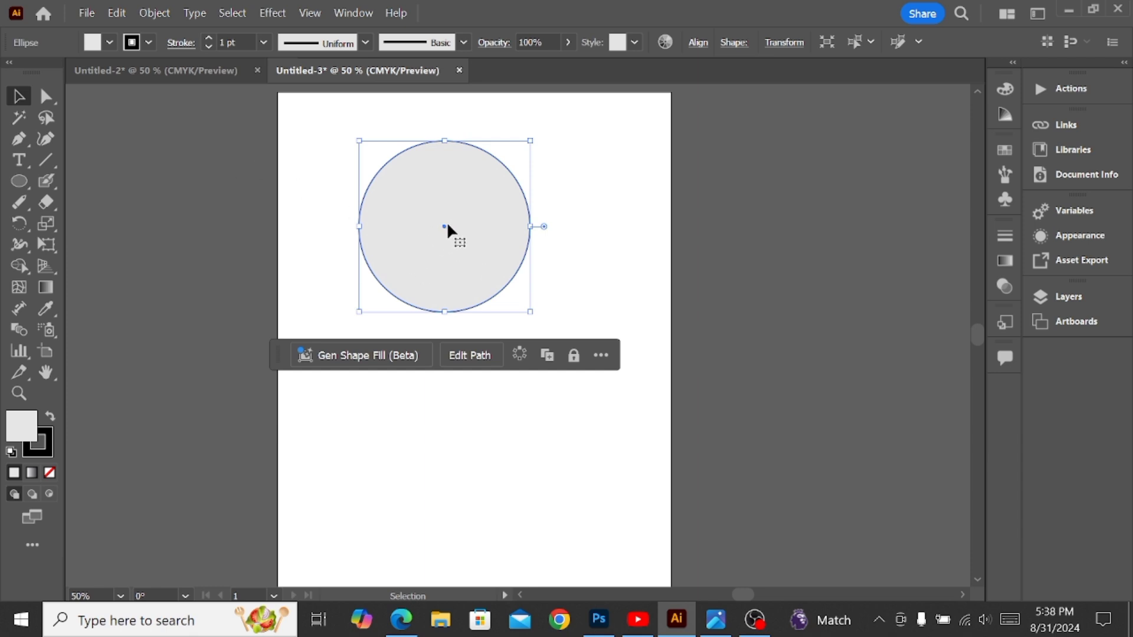
{"action": "left_click_drag", "start_coordinate": [441, 226], "coordinate": [417, 417]}
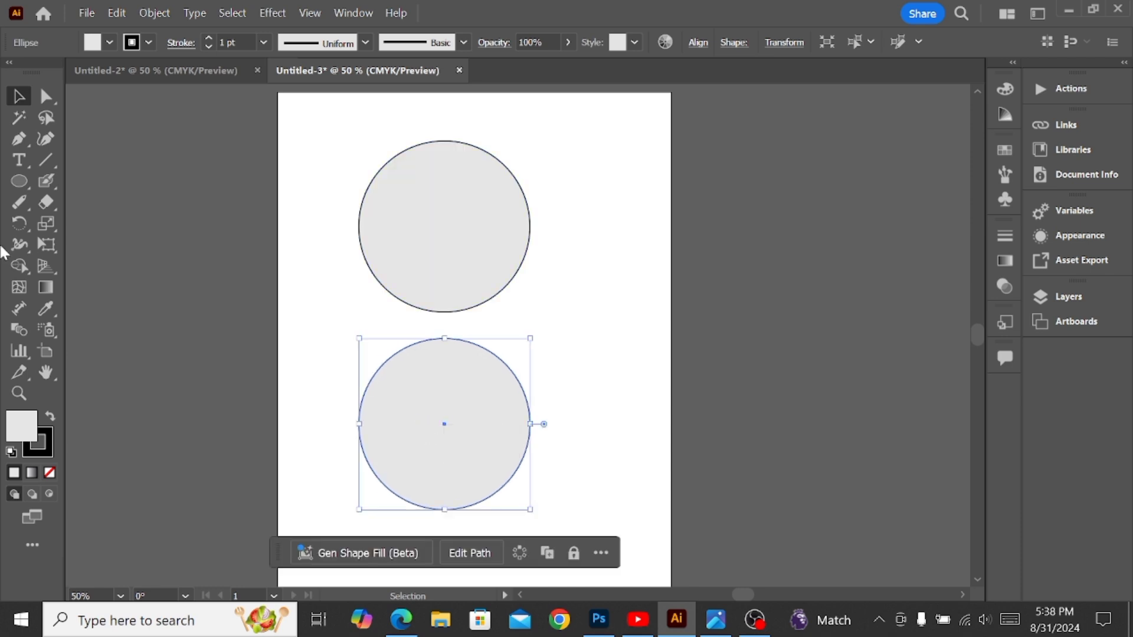
- Erase the upper half of the lower circle with the Eraser tool and undo the erasure
{"action": "left_click", "coordinate": [46, 200]}
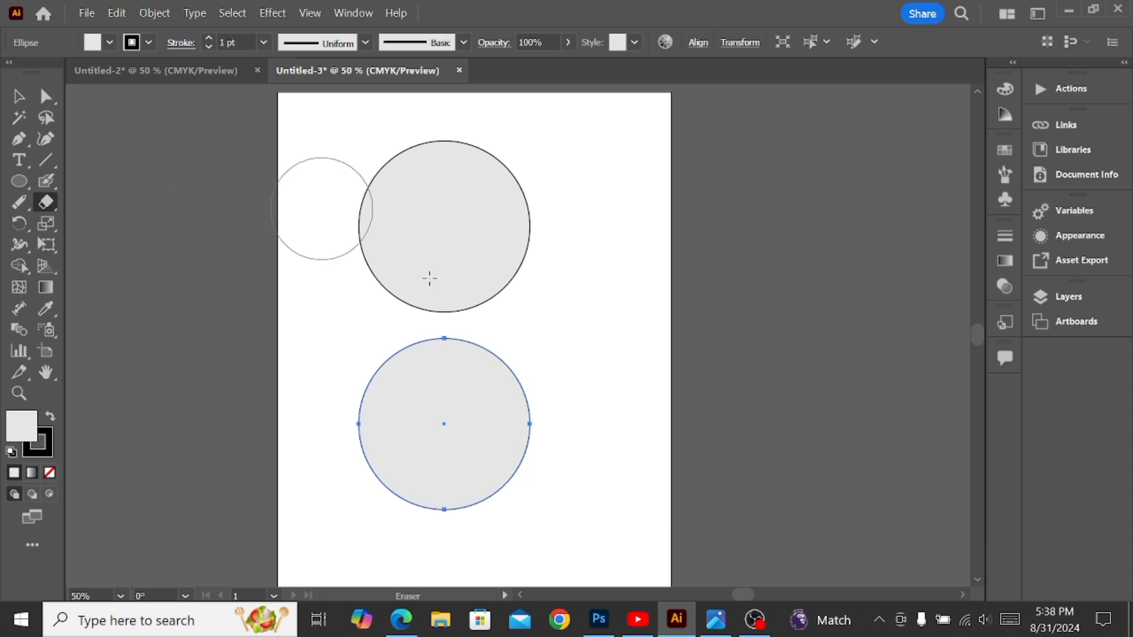
{"action": "mouse_move", "coordinate": [371, 378]}
{"action": "left_mouse_down"}
{"action": "mouse_move", "coordinate": [506, 391]}
{"action": "mouse_move", "coordinate": [490, 400]}
{"action": "left_mouse_up"}
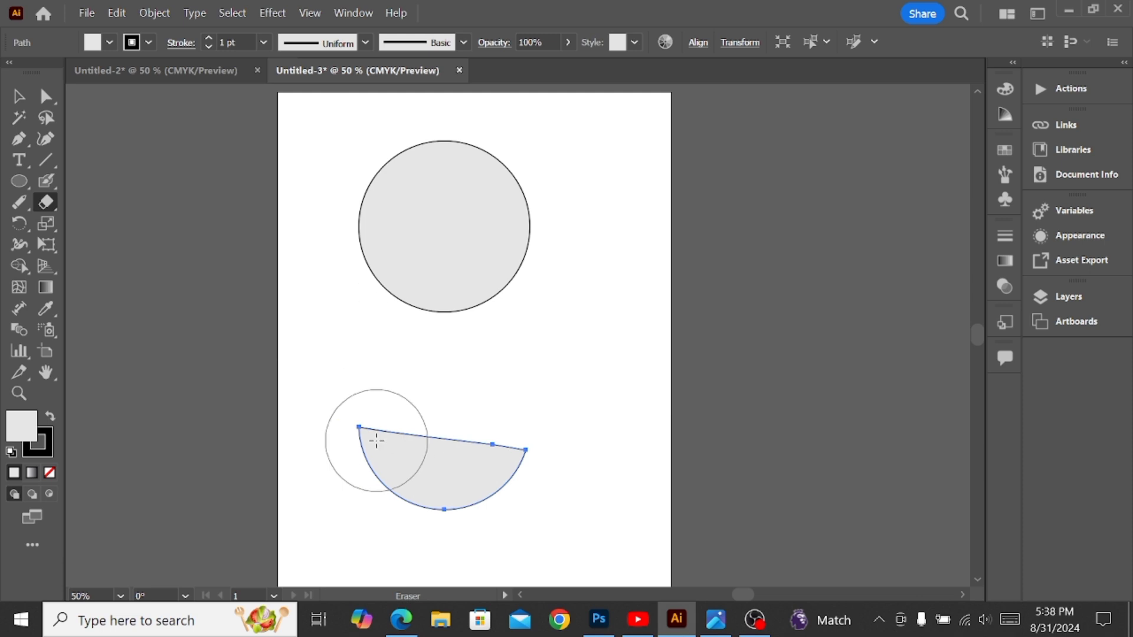
{"action": "key", "text": "ctrl+z"}
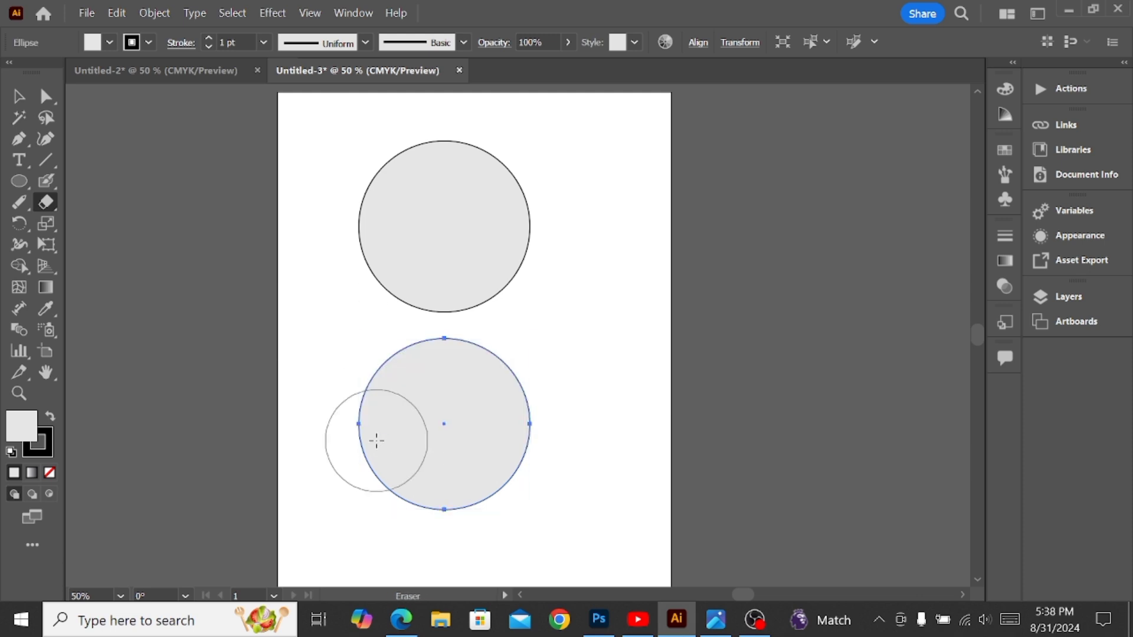
- Open a short gap in the upper circle's upper-right outline with the Path Eraser, undoing excess erasing, and set its fill to none
{"action": "left_click", "coordinate": [18, 97]}
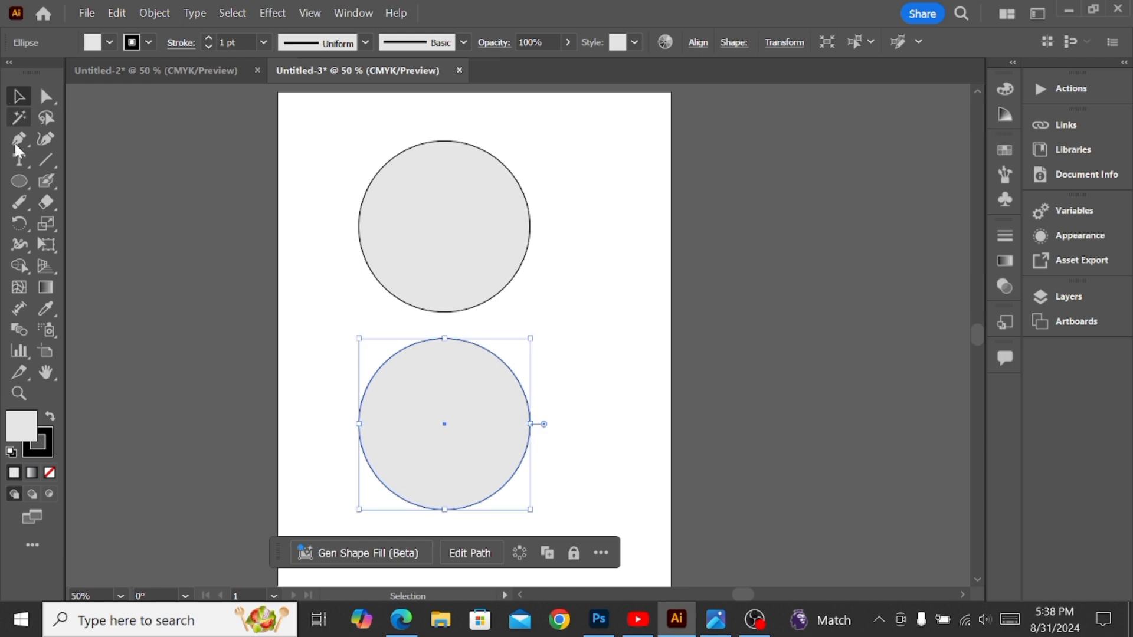
{"action": "left_click", "coordinate": [371, 258]}
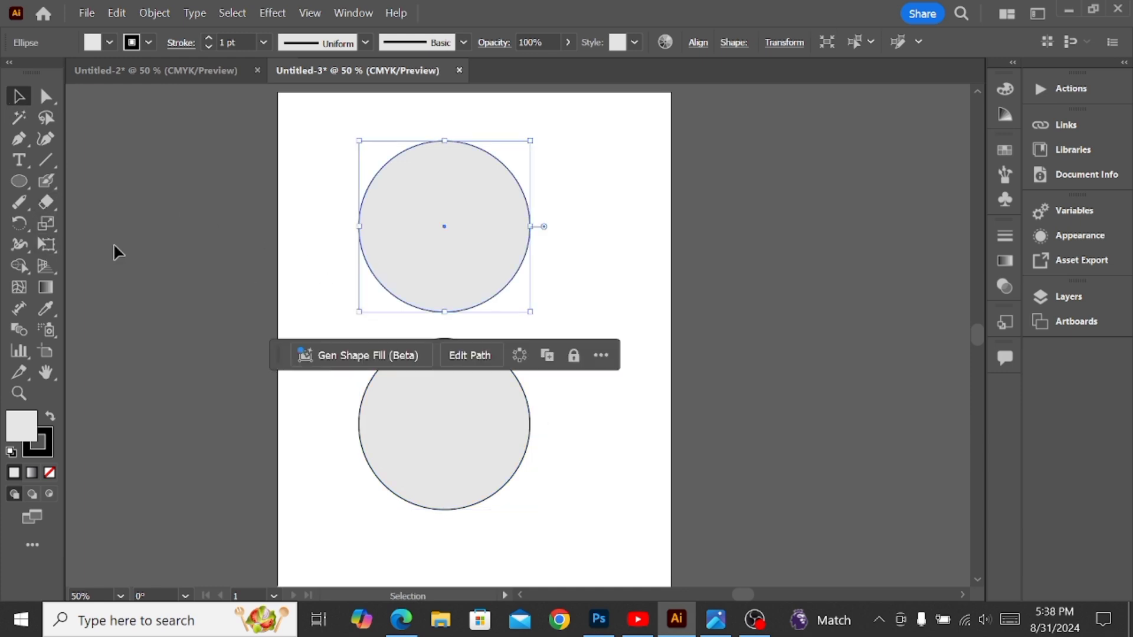
{"action": "left_click", "coordinate": [26, 202]}
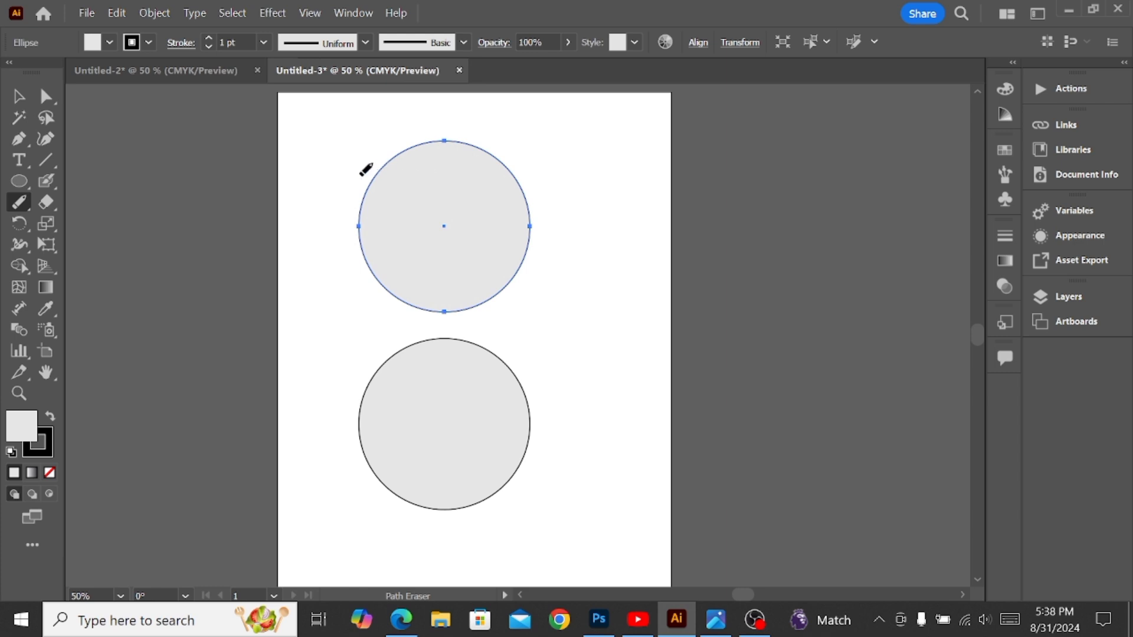
{"action": "mouse_move", "coordinate": [361, 174]}
{"action": "left_mouse_down"}
{"action": "mouse_move", "coordinate": [528, 169]}
{"action": "mouse_move", "coordinate": [486, 163]}
{"action": "mouse_move", "coordinate": [504, 162]}
{"action": "left_mouse_up"}
{"action": "left_click_drag", "start_coordinate": [526, 200], "coordinate": [518, 166]}
{"action": "mouse_move", "coordinate": [534, 231]}
{"action": "left_mouse_down"}
{"action": "mouse_move", "coordinate": [496, 161]}
{"action": "mouse_move", "coordinate": [525, 197]}
{"action": "left_mouse_up"}
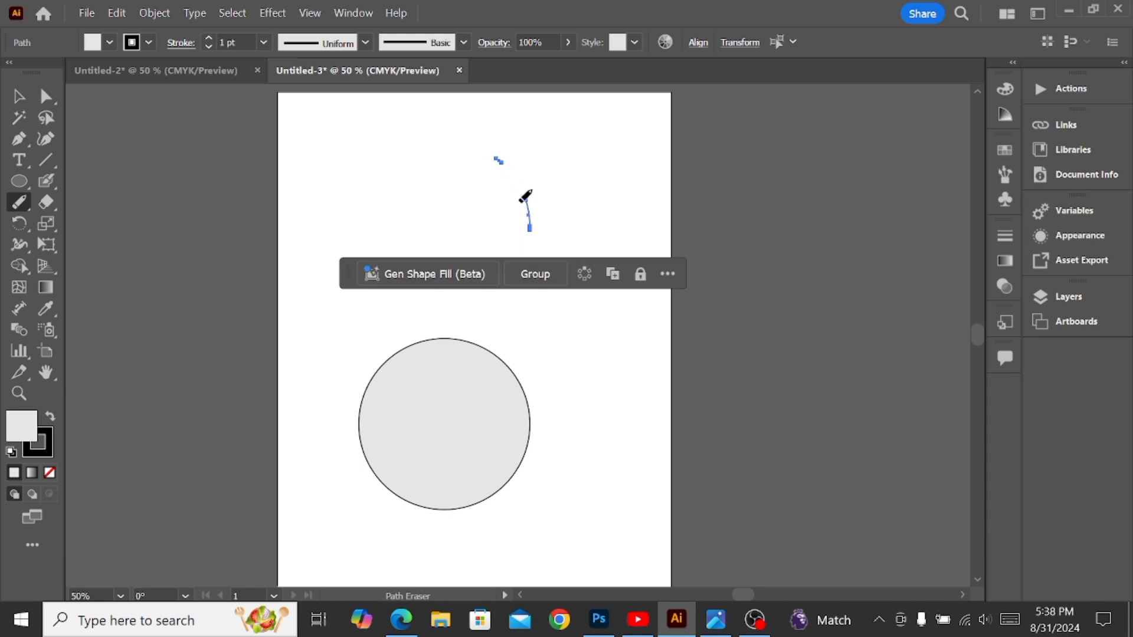
{"action": "key", "text": "ctrl+z"}
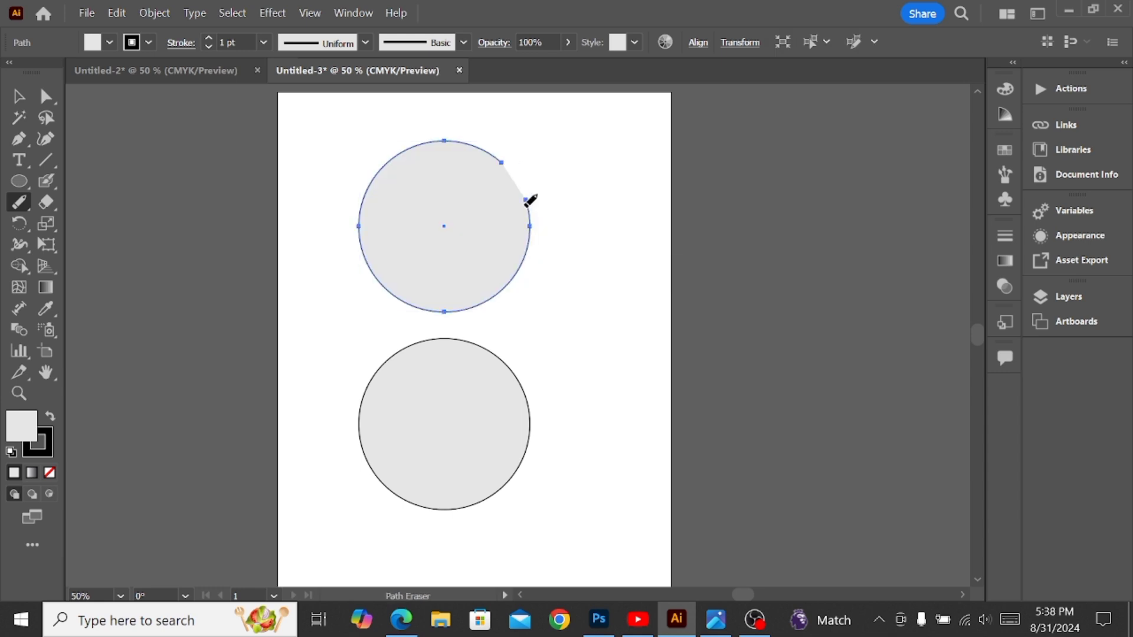
{"action": "left_click", "coordinate": [22, 94]}
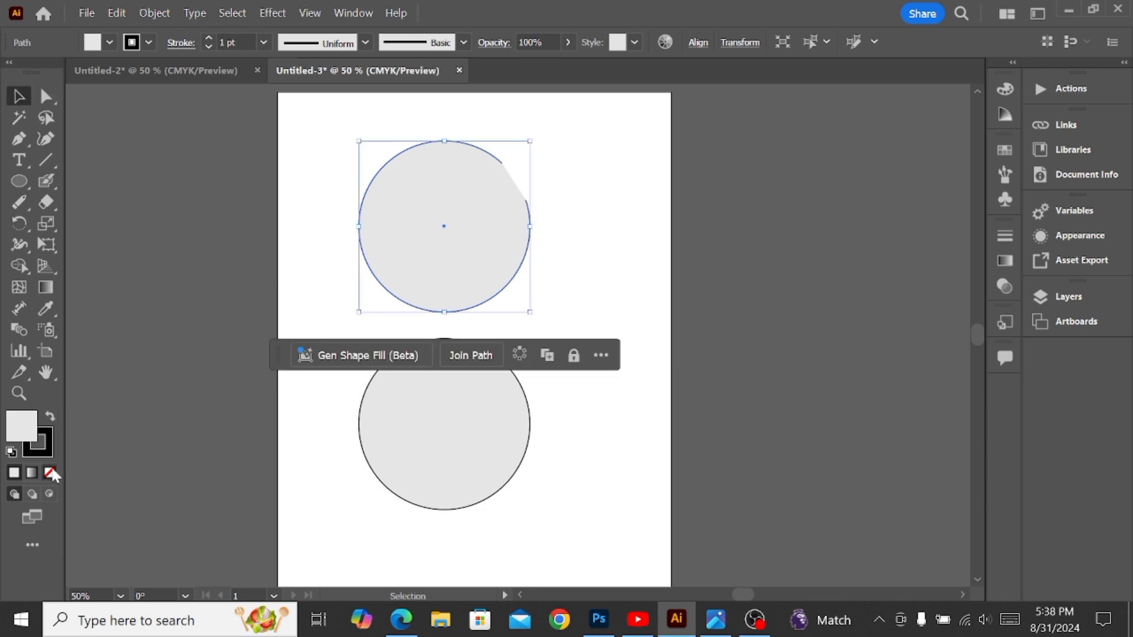
{"action": "left_click", "coordinate": [50, 472]}
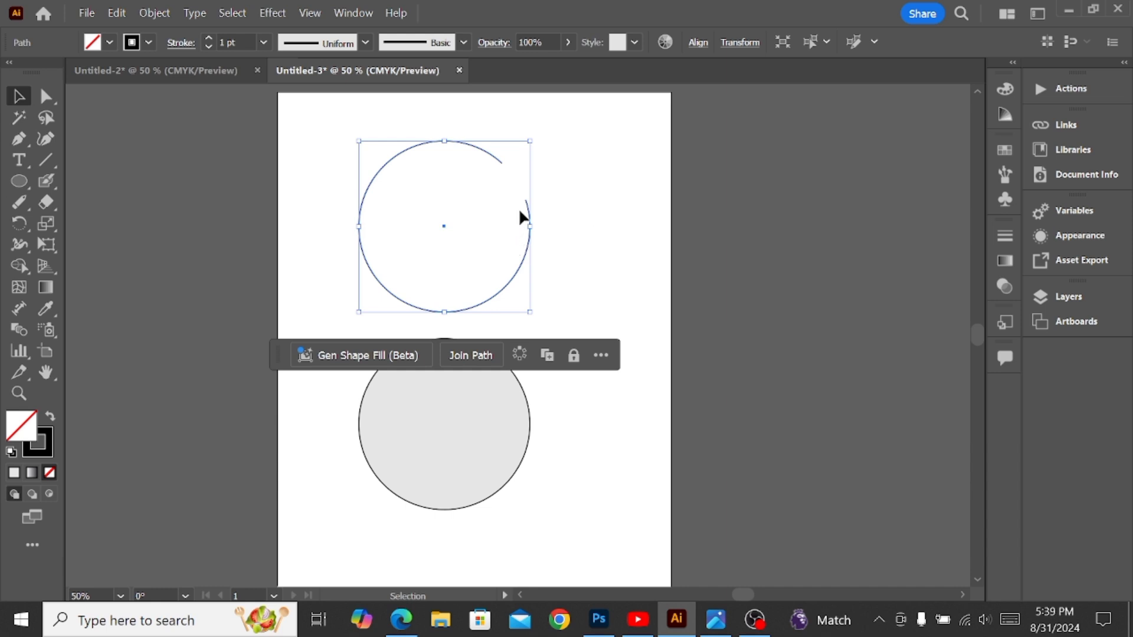
- Browse the start arrowhead styles in the stroke settings and apply Arrow 1 to the start of the open circle path
{"action": "left_click", "coordinate": [1005, 236]}
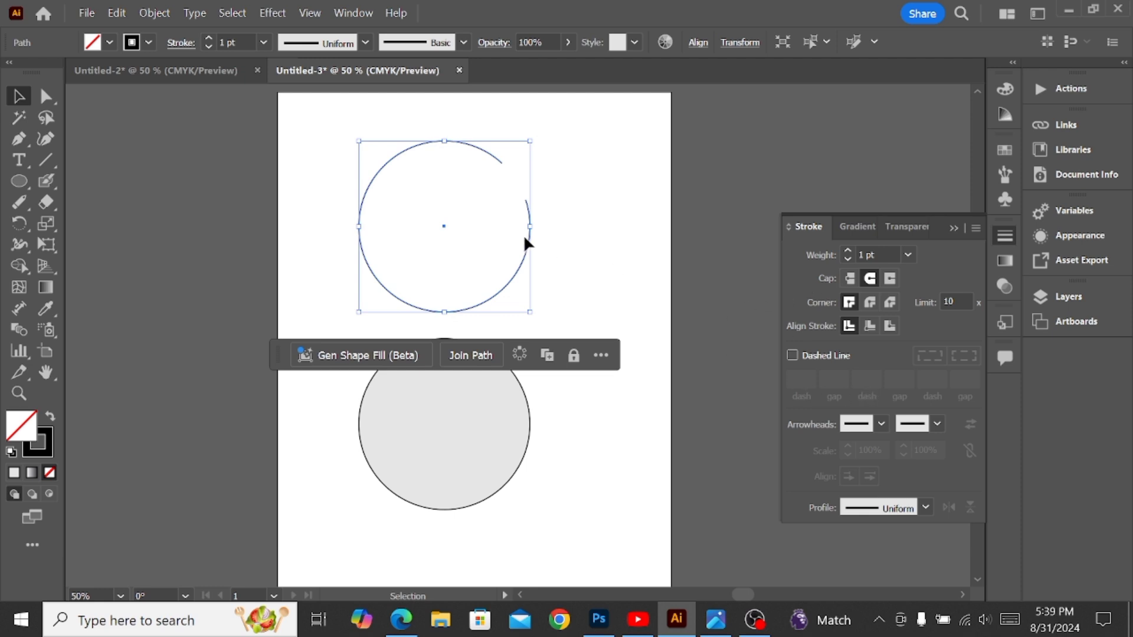
{"action": "left_click", "coordinate": [881, 424]}
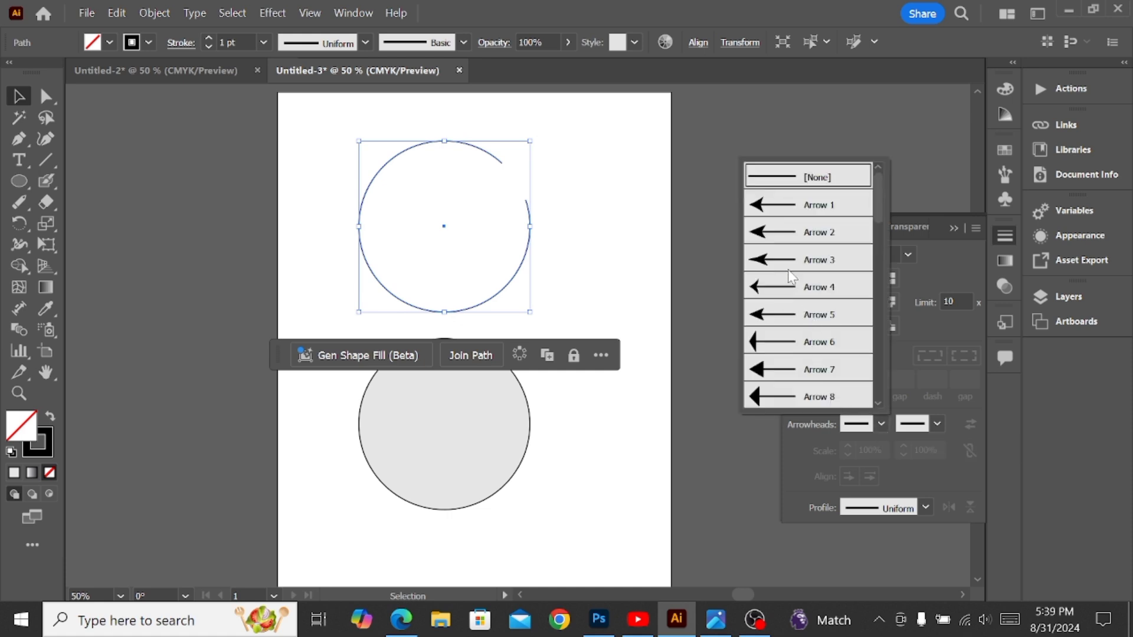
{"action": "scroll", "coordinate": [795, 267], "scroll_direction": "down", "scroll_amount": 8}
{"action": "scroll", "coordinate": [796, 268], "scroll_direction": "up", "scroll_amount": 3}
{"action": "scroll", "coordinate": [795, 267], "scroll_direction": "up", "scroll_amount": 6}
{"action": "scroll", "coordinate": [795, 267], "scroll_direction": "down", "scroll_amount": 5}
{"action": "scroll", "coordinate": [795, 267], "scroll_direction": "up", "scroll_amount": 6}
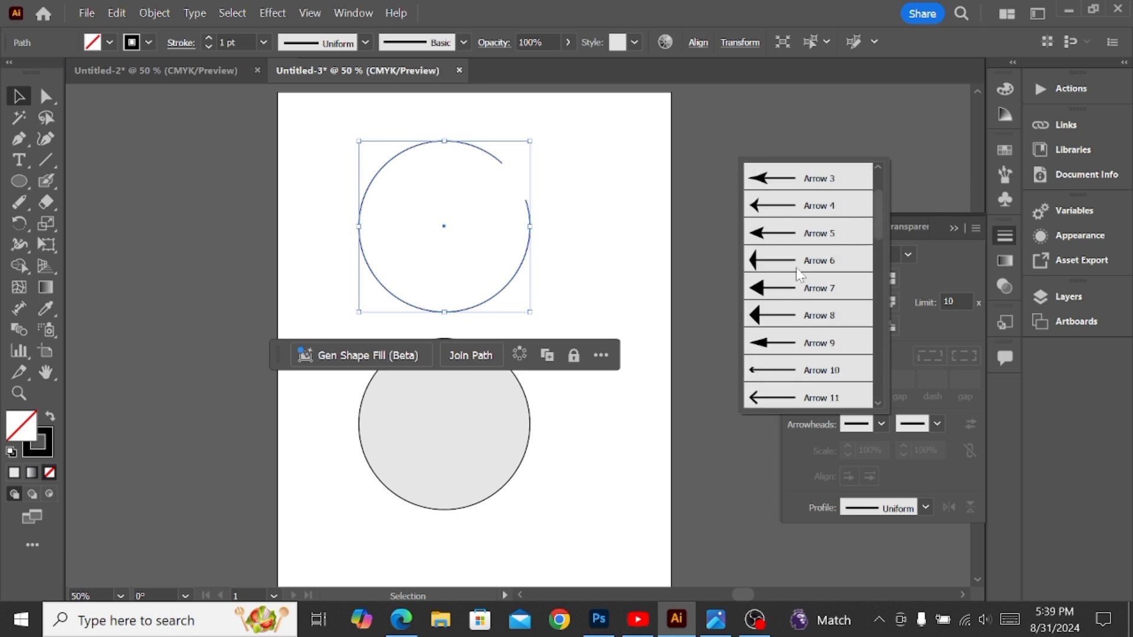
{"action": "scroll", "coordinate": [795, 268], "scroll_direction": "down", "scroll_amount": 3}
{"action": "left_click", "coordinate": [785, 289]}
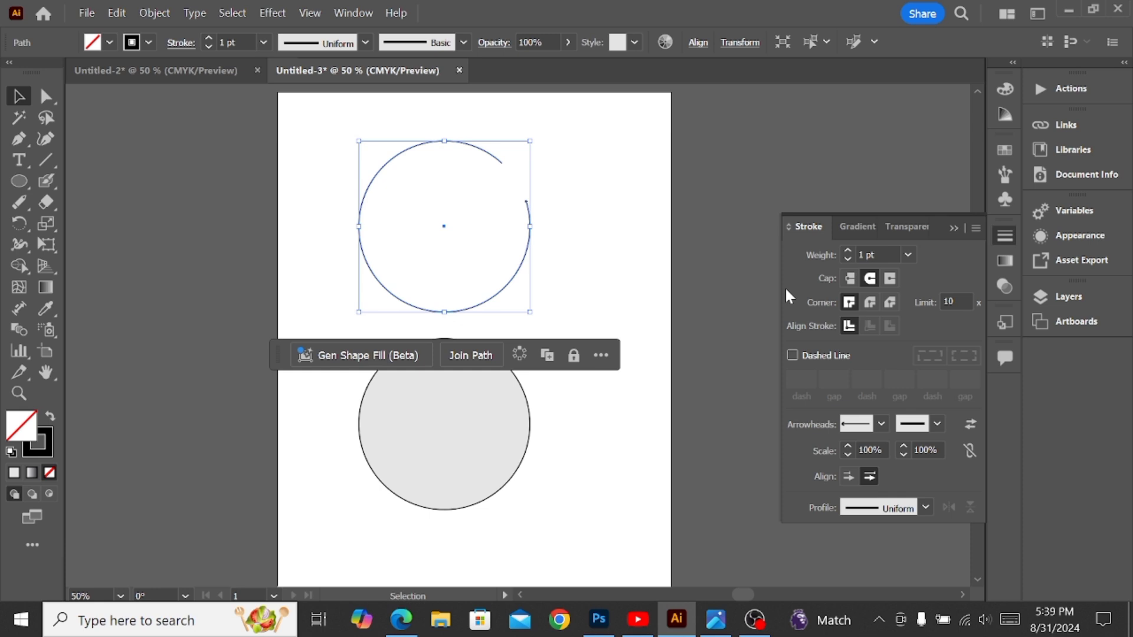
{"action": "left_click", "coordinate": [881, 425]}
{"action": "scroll", "coordinate": [814, 295], "scroll_direction": "up", "scroll_amount": 5}
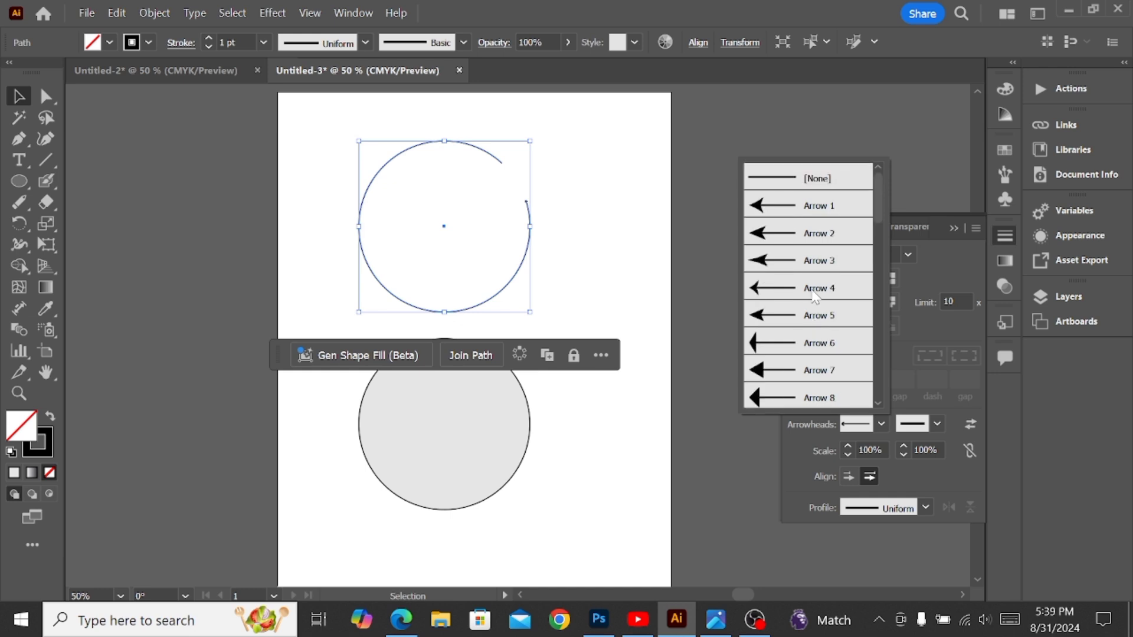
{"action": "left_click", "coordinate": [771, 205]}
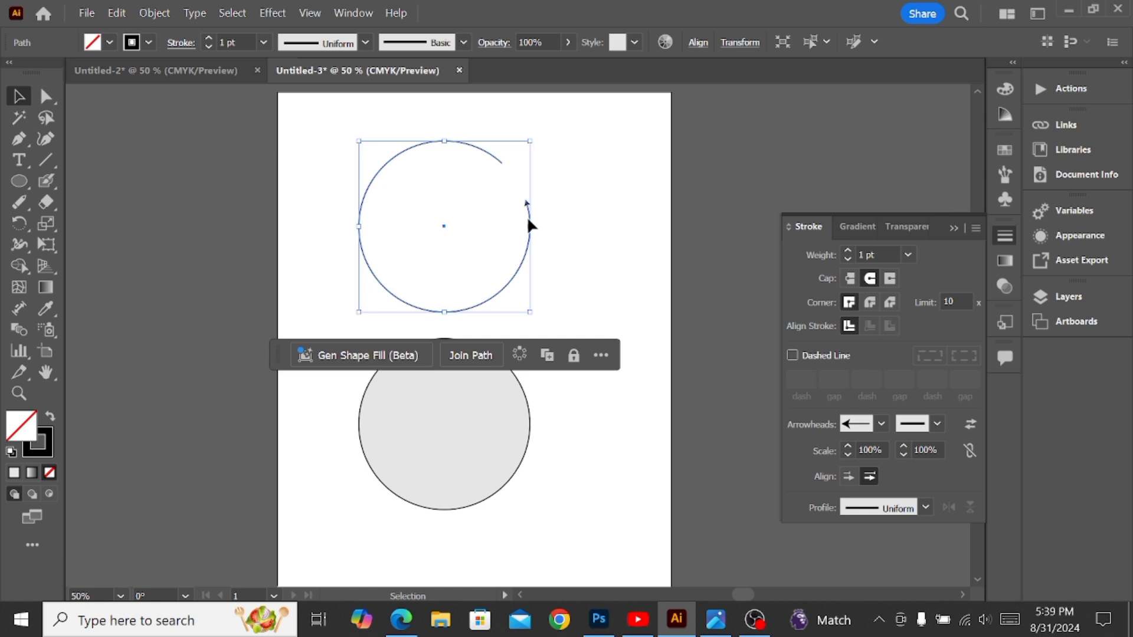
- Browse the end arrowhead styles and apply the round dot style to the end of the open circle path, then deselect it
{"action": "scroll", "coordinate": [528, 224], "scroll_direction": "up", "scroll_amount": 1}
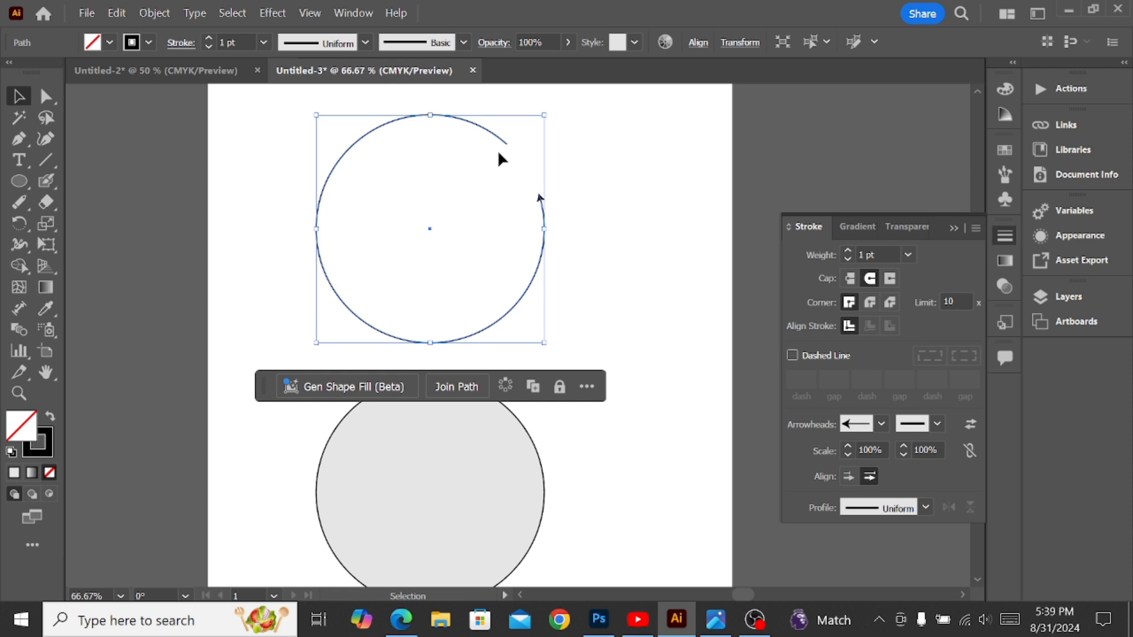
{"action": "left_click", "coordinate": [934, 422]}
{"action": "scroll", "coordinate": [864, 288], "scroll_direction": "down", "scroll_amount": 9}
{"action": "scroll", "coordinate": [865, 285], "scroll_direction": "up", "scroll_amount": 6}
{"action": "scroll", "coordinate": [865, 286], "scroll_direction": "down", "scroll_amount": 3}
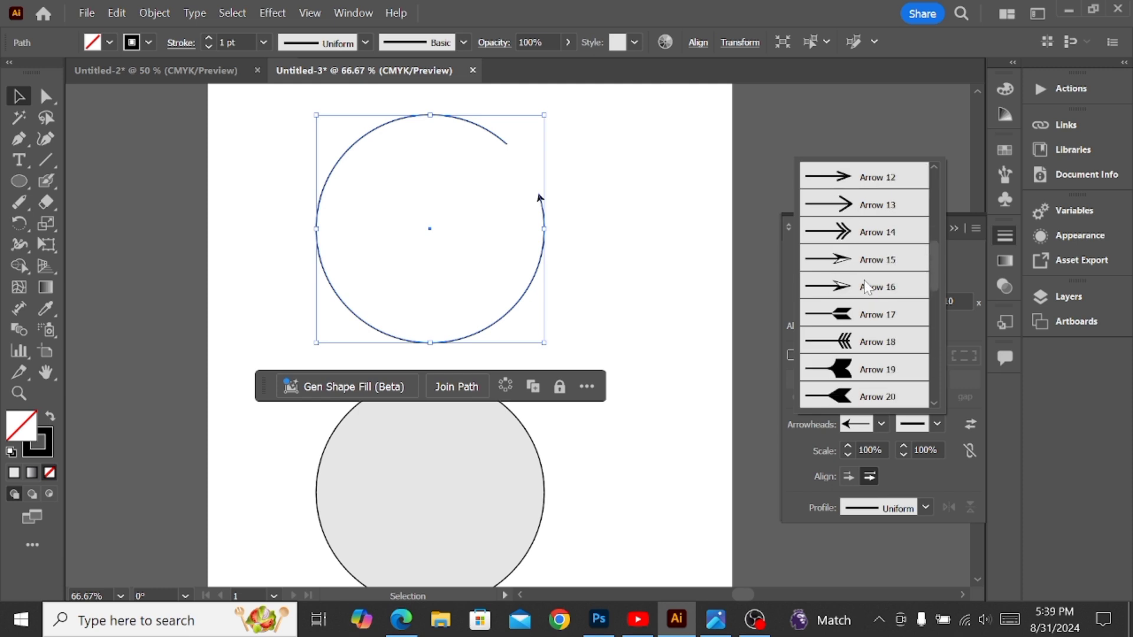
{"action": "left_click", "coordinate": [851, 264]}
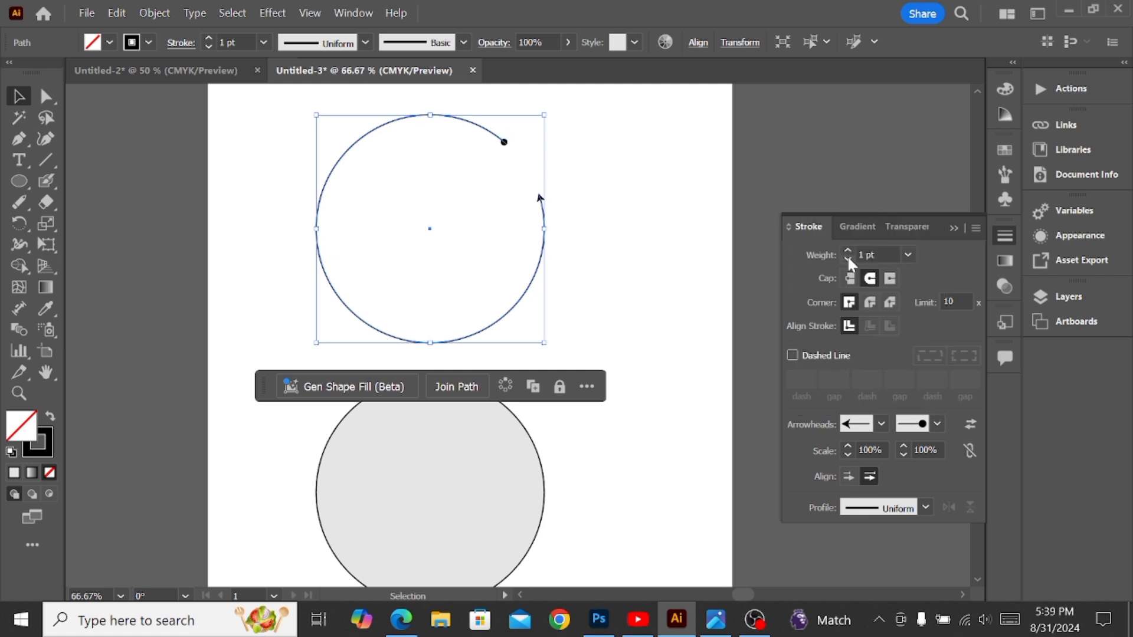
{"action": "left_click", "coordinate": [767, 266]}
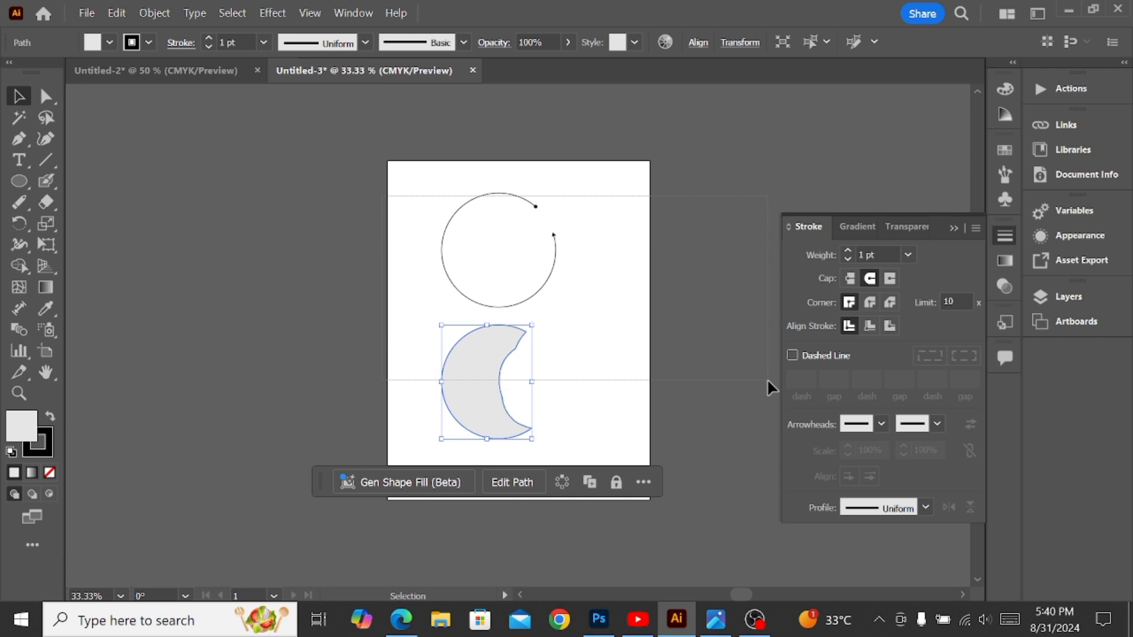
- Delete all the artwork from the artboard
{"action": "key", "text": "ctrl+a"}
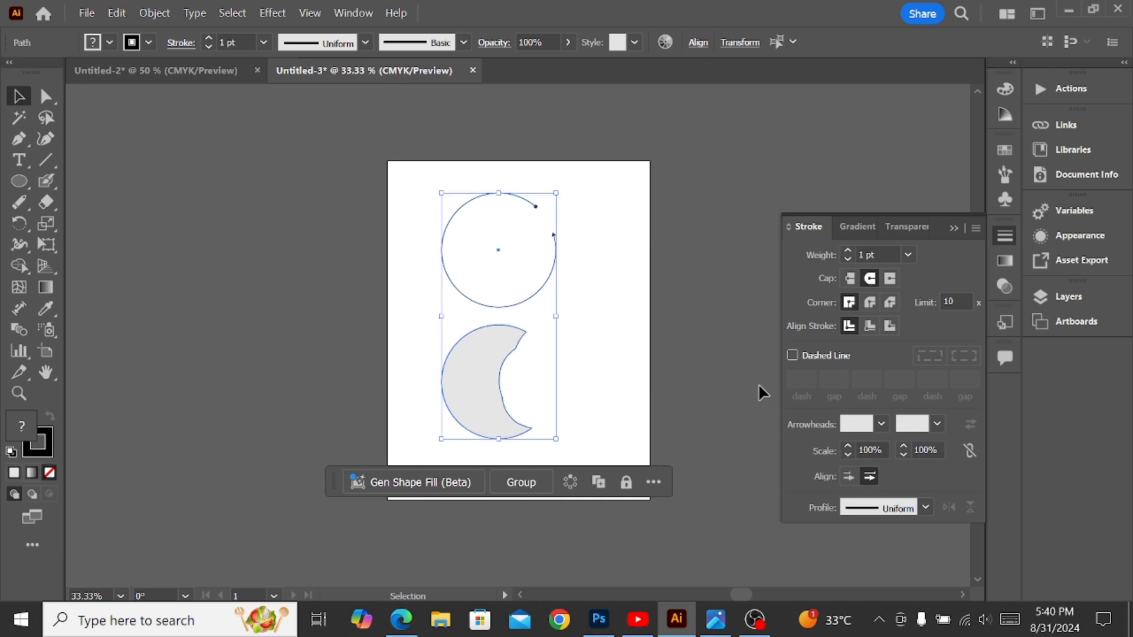
{"action": "key", "text": "Delete"}
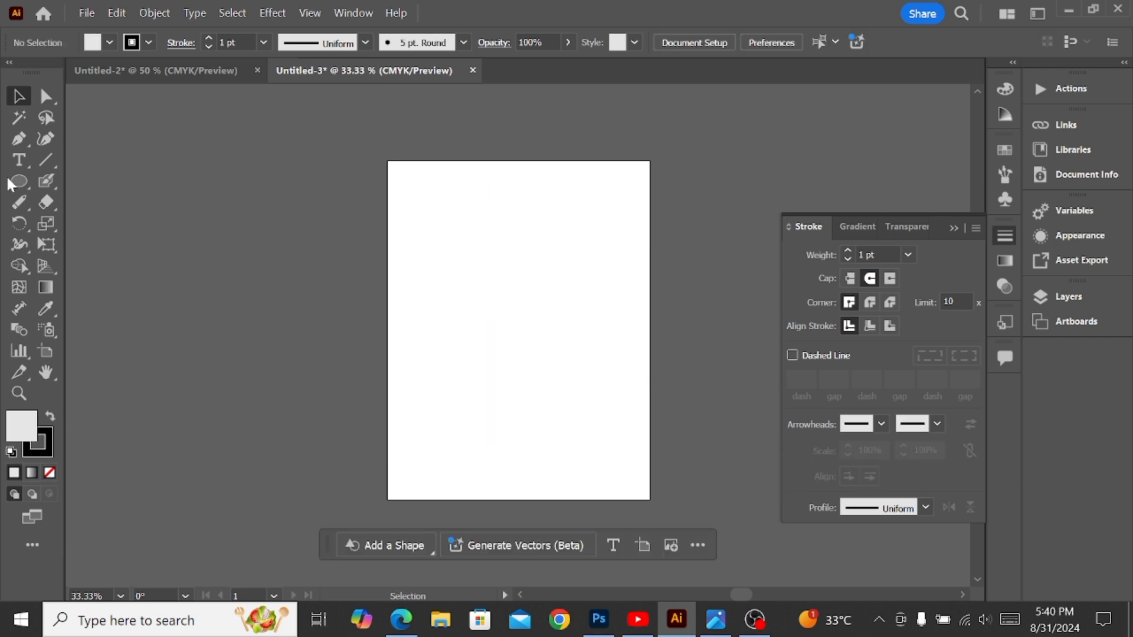
- Try to cut the upper open circle's outline near its top with the Scissors tool
{"action": "right_click", "coordinate": [49, 202]}
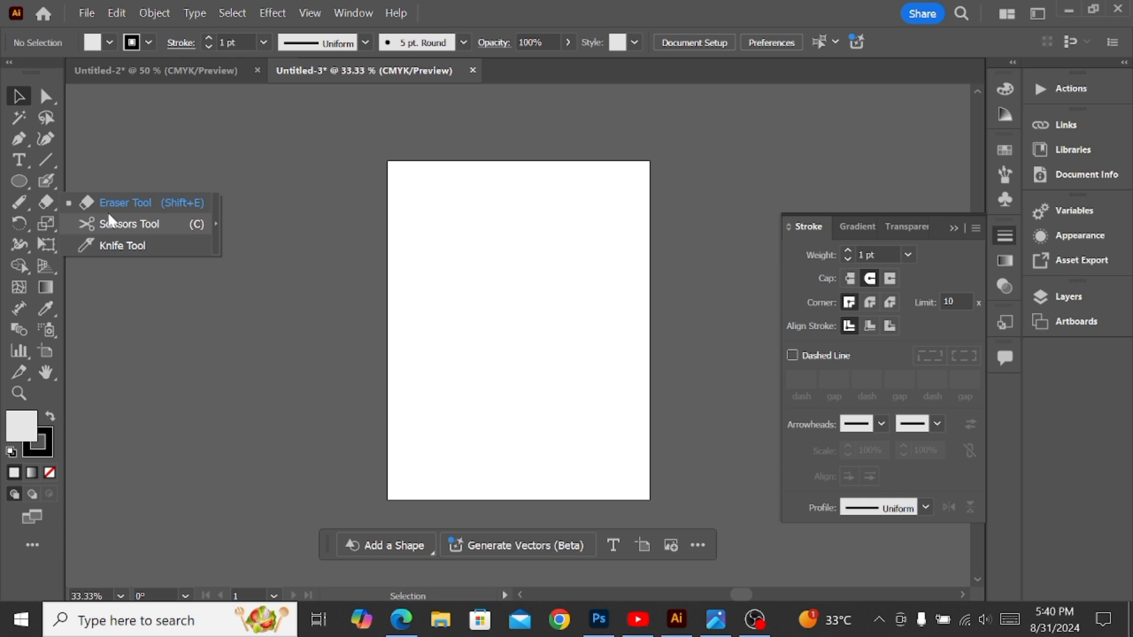
{"action": "left_click", "coordinate": [109, 223]}
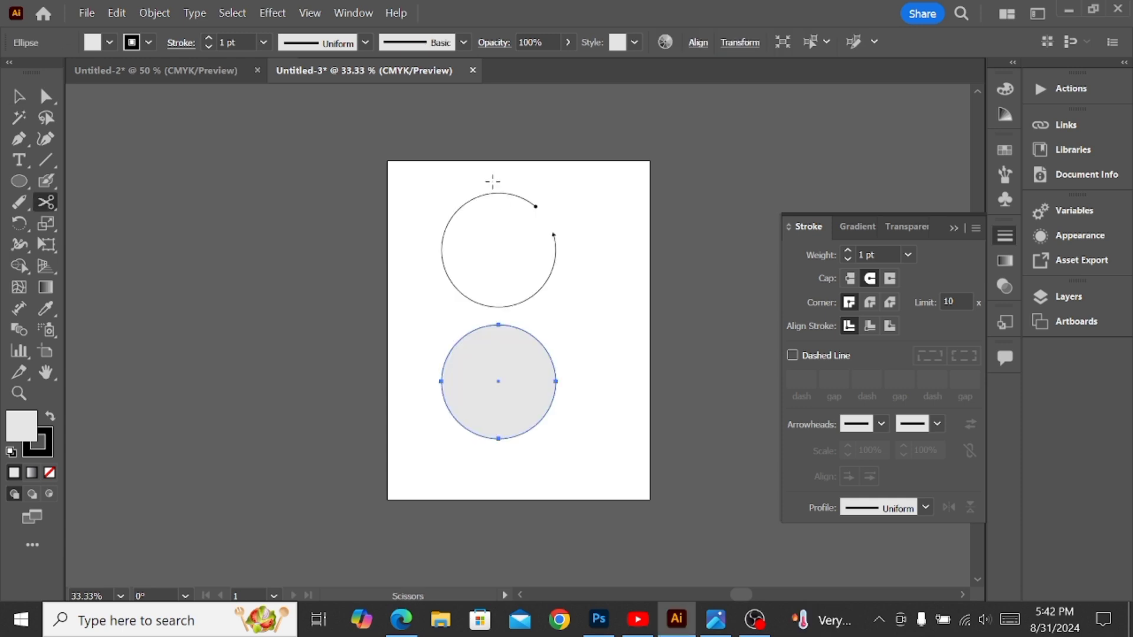
{"action": "left_click", "coordinate": [475, 190]}
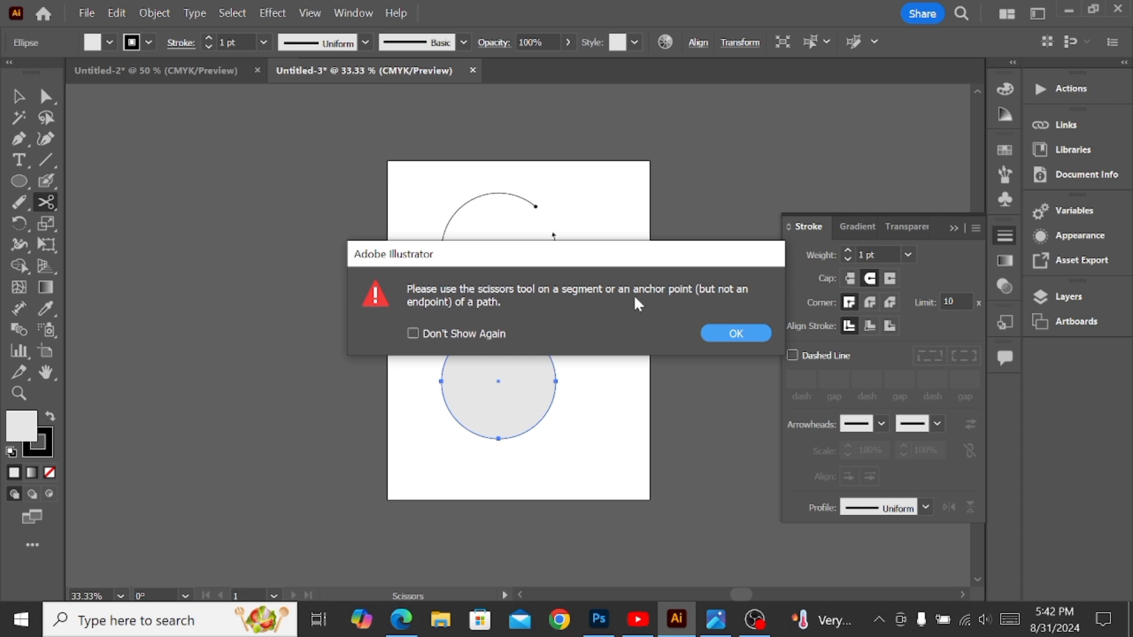
{"action": "left_click", "coordinate": [724, 334]}
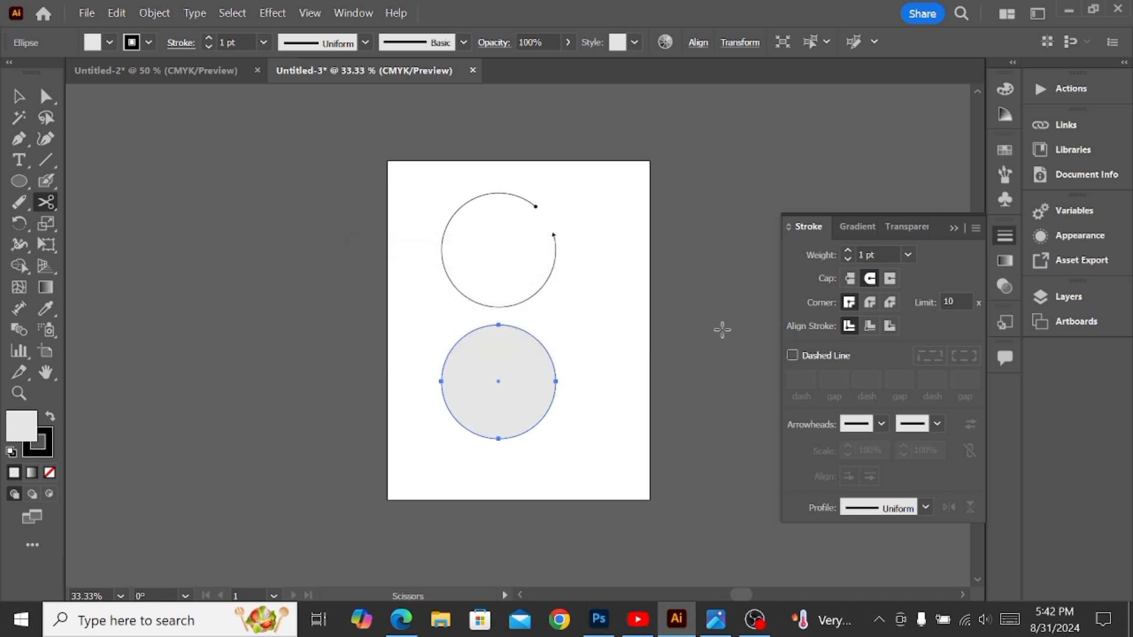
- Select the open circle and cut its path on the upper-left part of the outline with the Scissors tool
{"action": "left_click", "coordinate": [13, 99]}
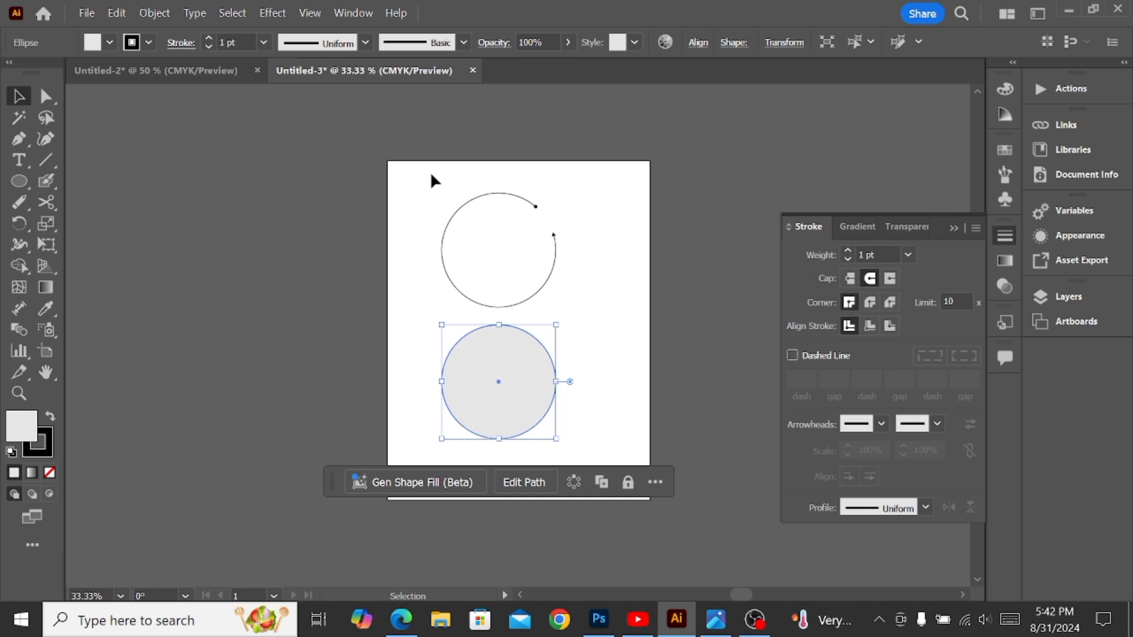
{"action": "left_click", "coordinate": [555, 239]}
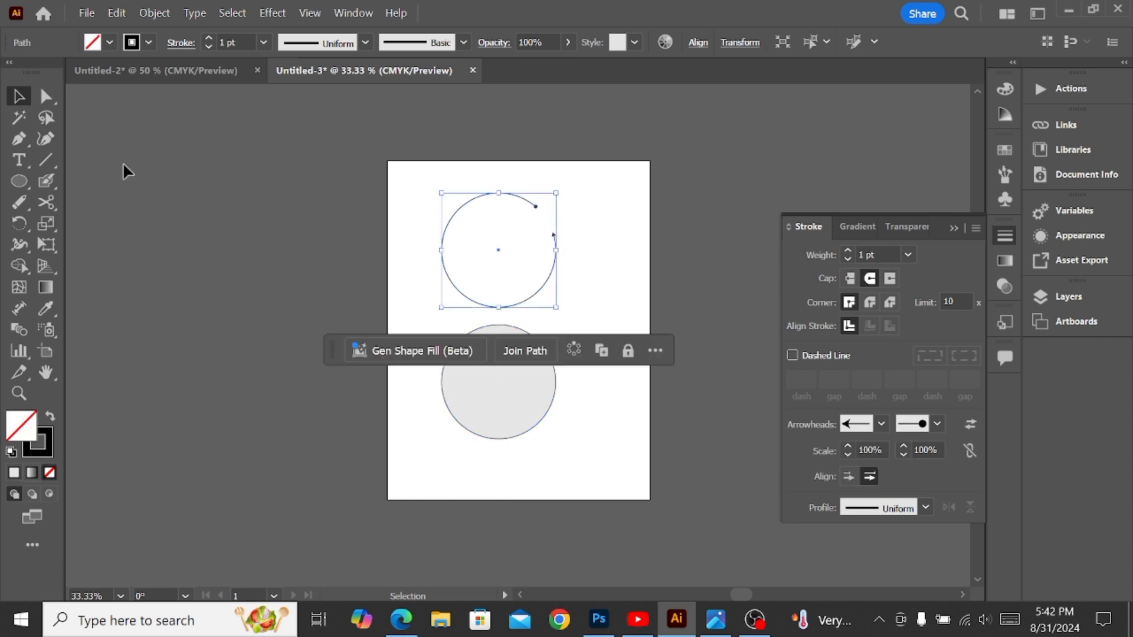
{"action": "left_click", "coordinate": [42, 199]}
{"action": "left_click", "coordinate": [456, 194]}
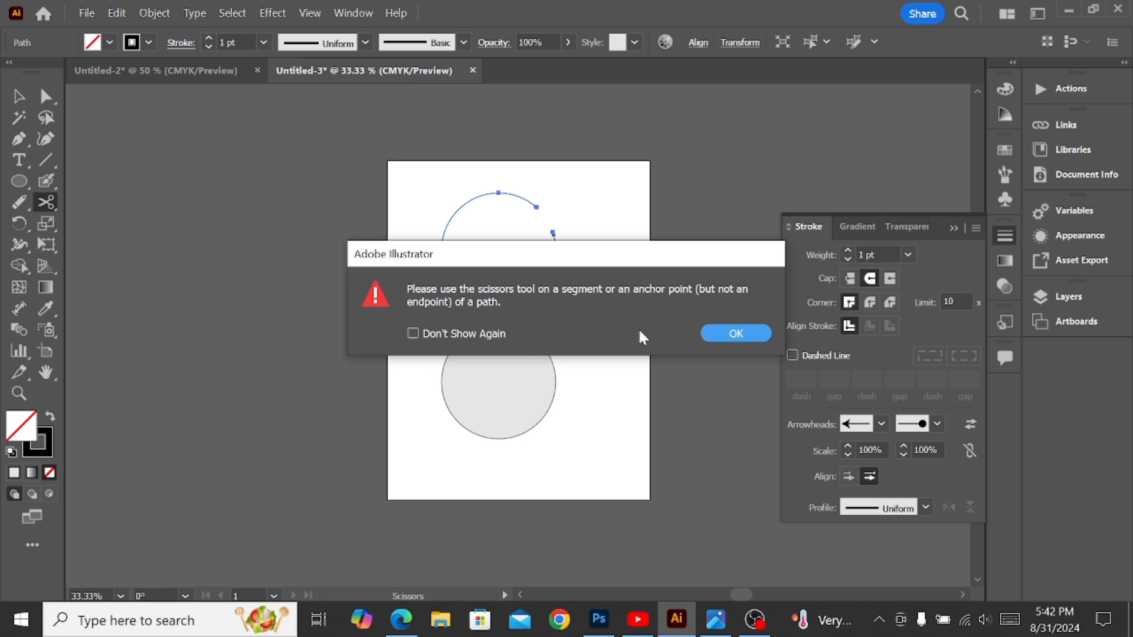
{"action": "left_click", "coordinate": [729, 339]}
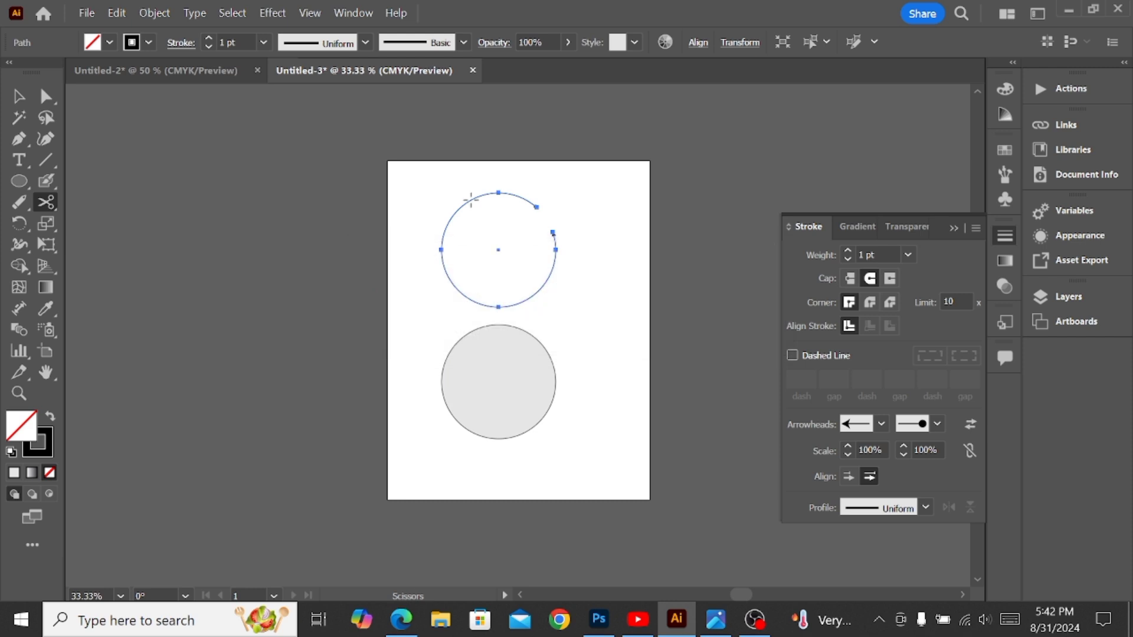
{"action": "key", "text": "ctrl+equal"}
{"action": "key", "text": "ctrl+equal"}
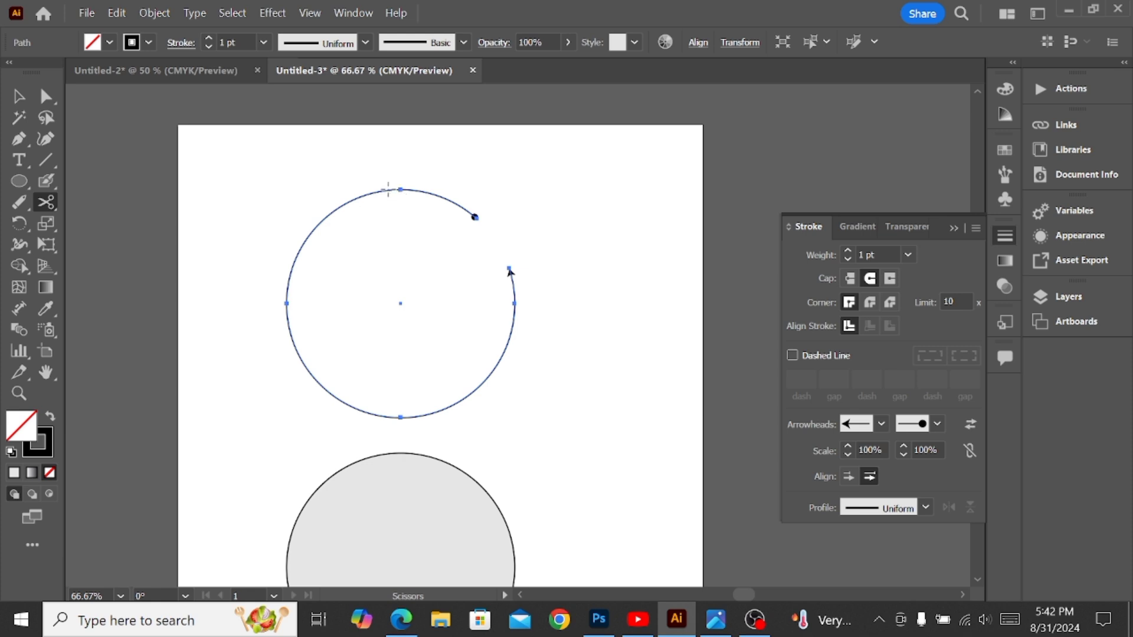
{"action": "left_click", "coordinate": [387, 190]}
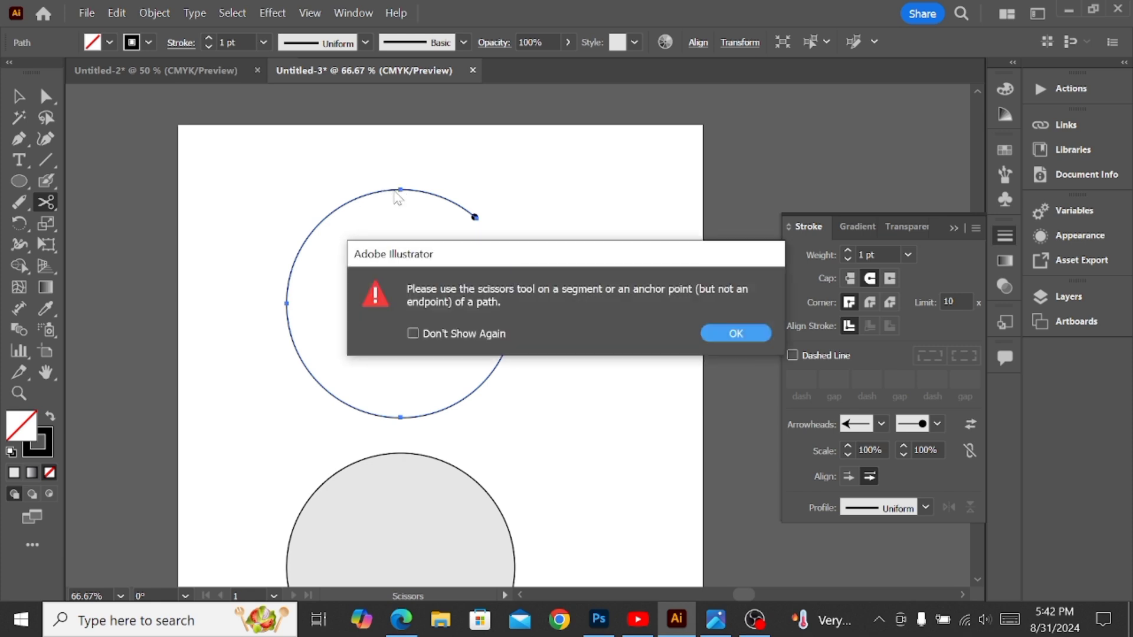
{"action": "left_click", "coordinate": [761, 334]}
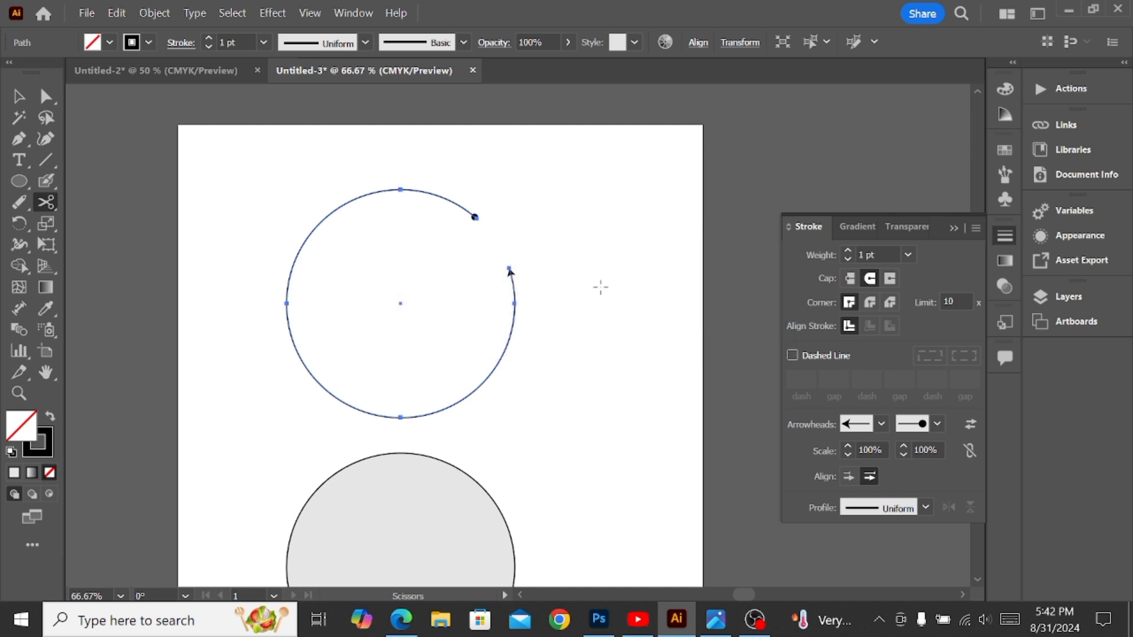
{"action": "left_click", "coordinate": [351, 200]}
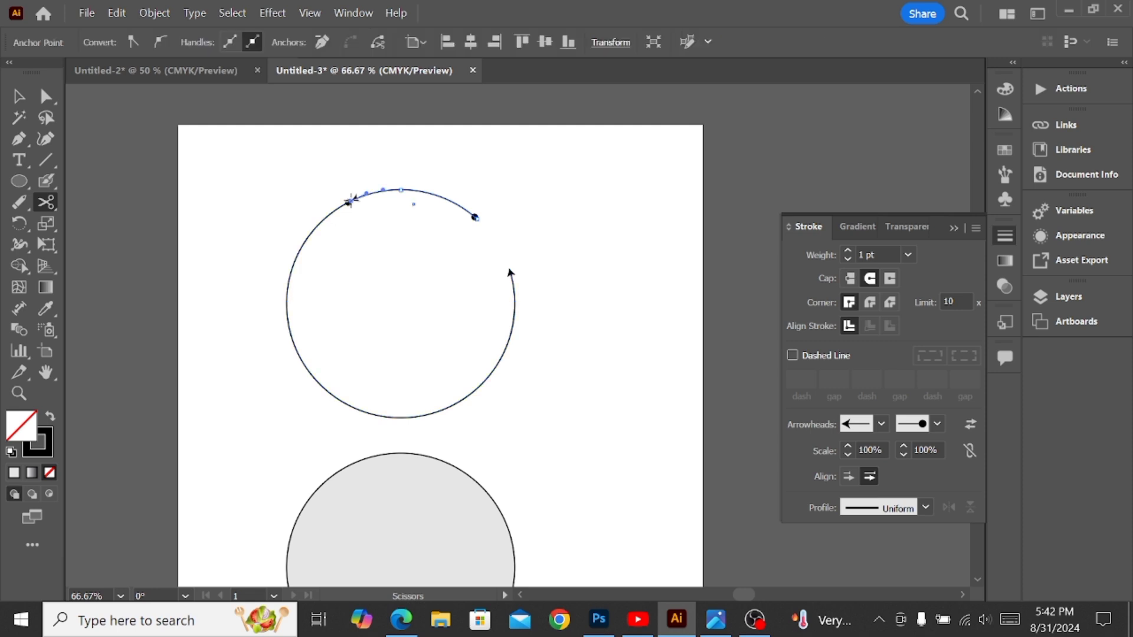
- Move the cut-off arc up and away from the open circle, and delete both pieces
{"action": "left_click", "coordinate": [19, 96]}
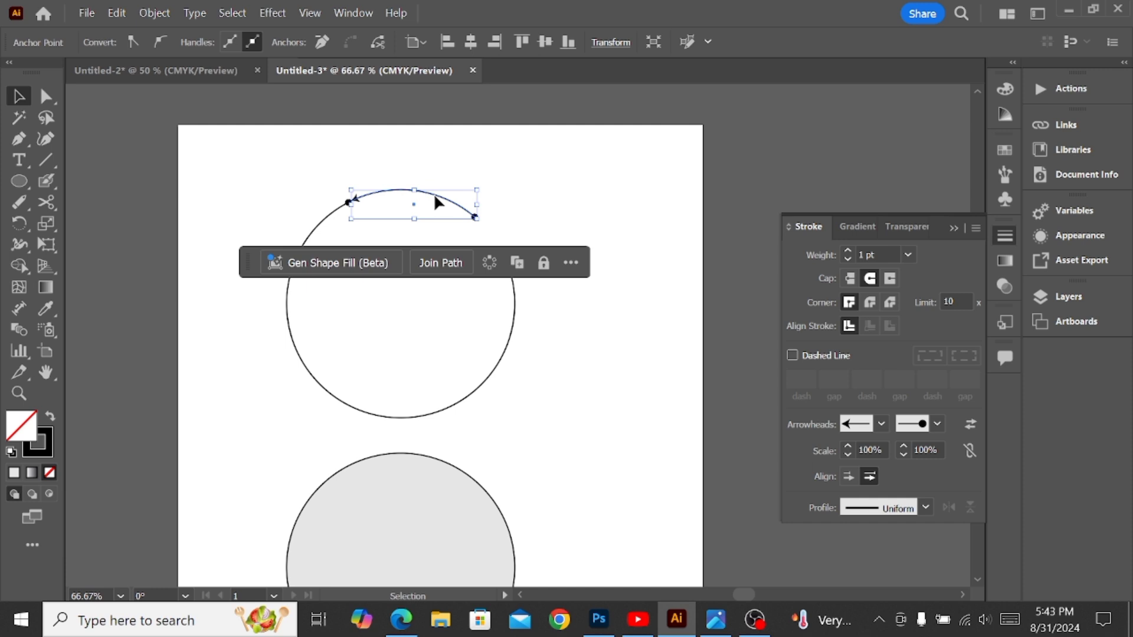
{"action": "left_click_drag", "start_coordinate": [434, 196], "coordinate": [455, 178]}
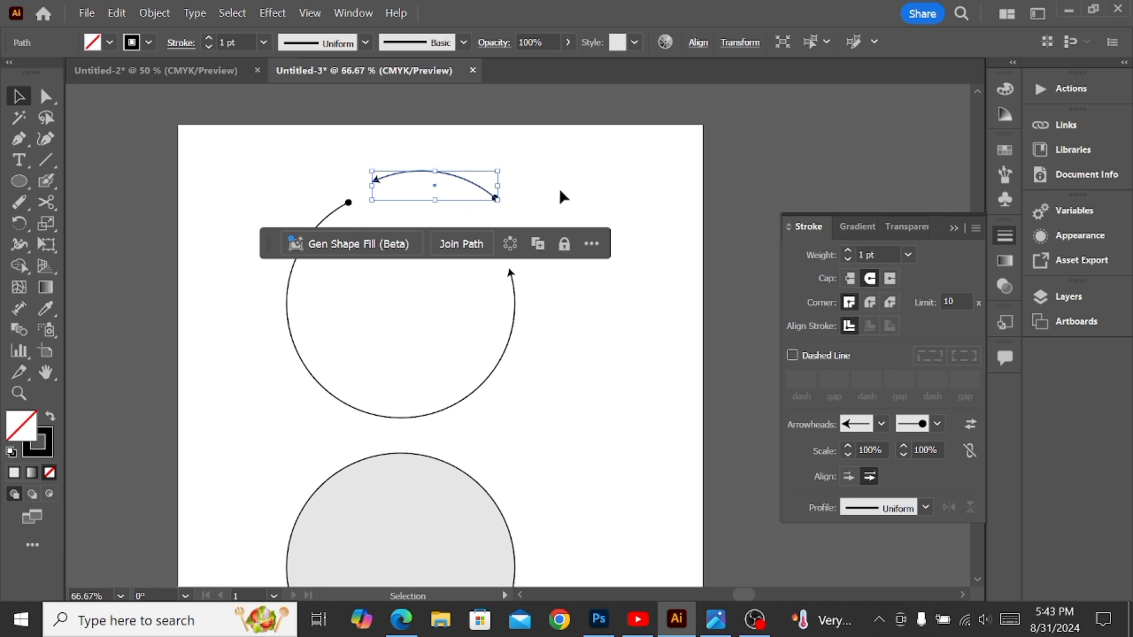
{"action": "left_click", "coordinate": [571, 203]}
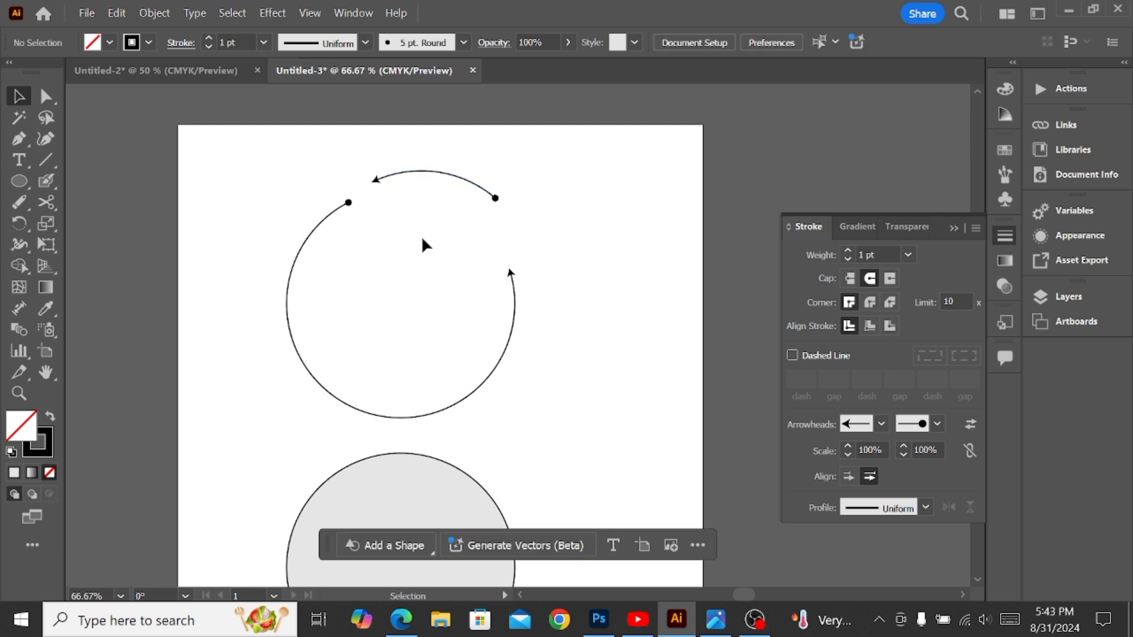
{"action": "left_click_drag", "start_coordinate": [431, 181], "coordinate": [602, 399]}
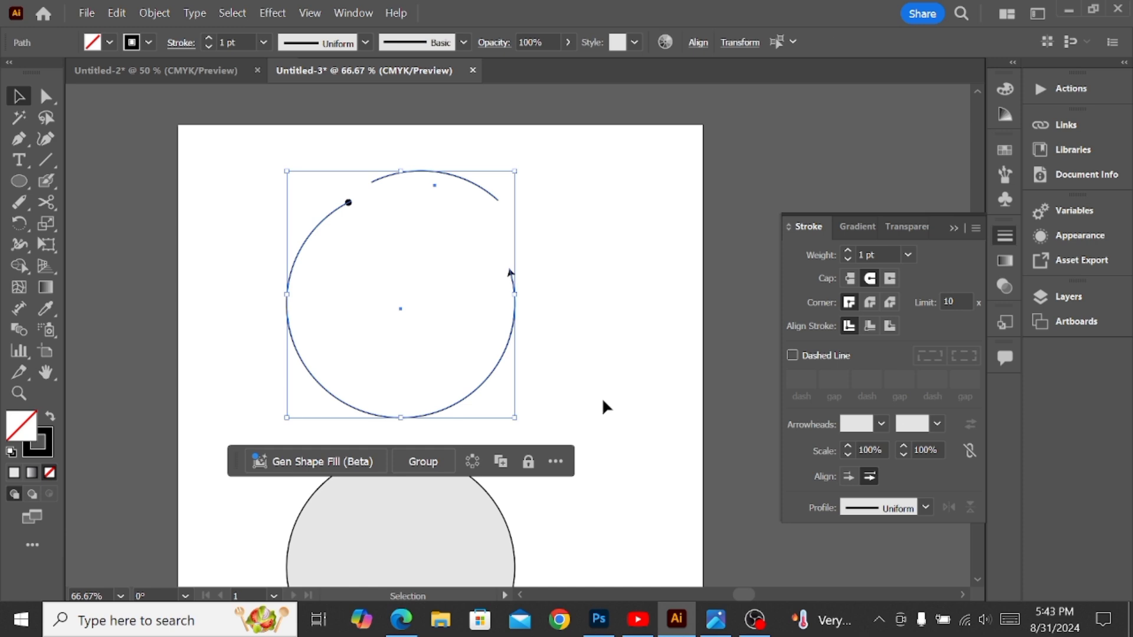
{"action": "key", "text": "Delete"}
- Slice the remaining filled circle into five pieces with four curved, roughly horizontal cuts of the Knife tool
{"action": "scroll", "coordinate": [536, 392], "scroll_direction": "down", "scroll_amount": 5}
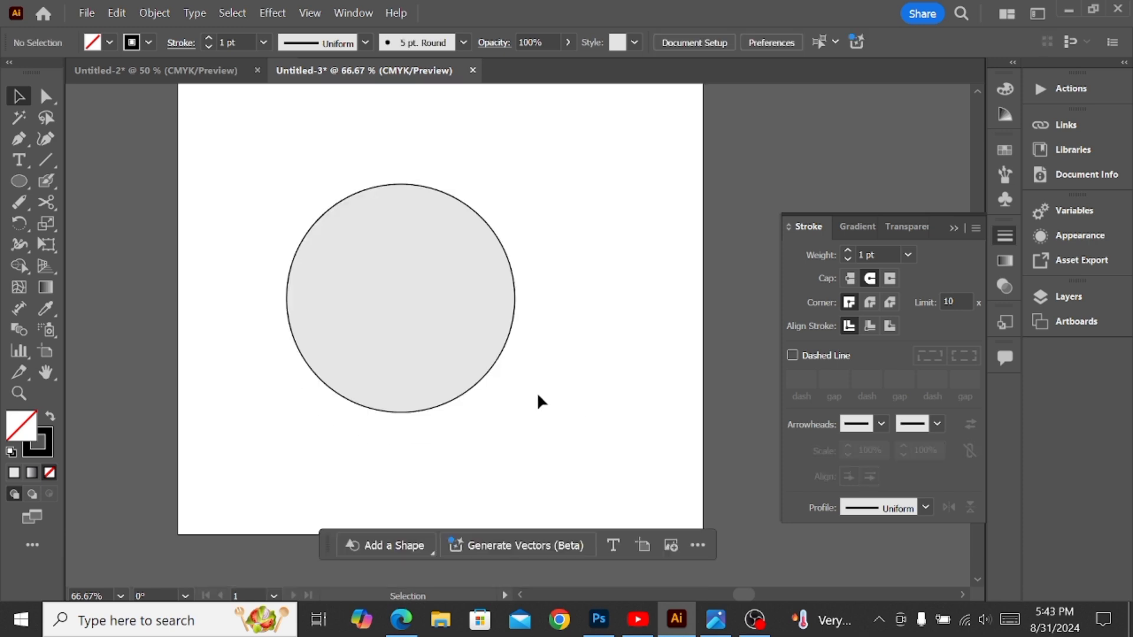
{"action": "left_click", "coordinate": [19, 244]}
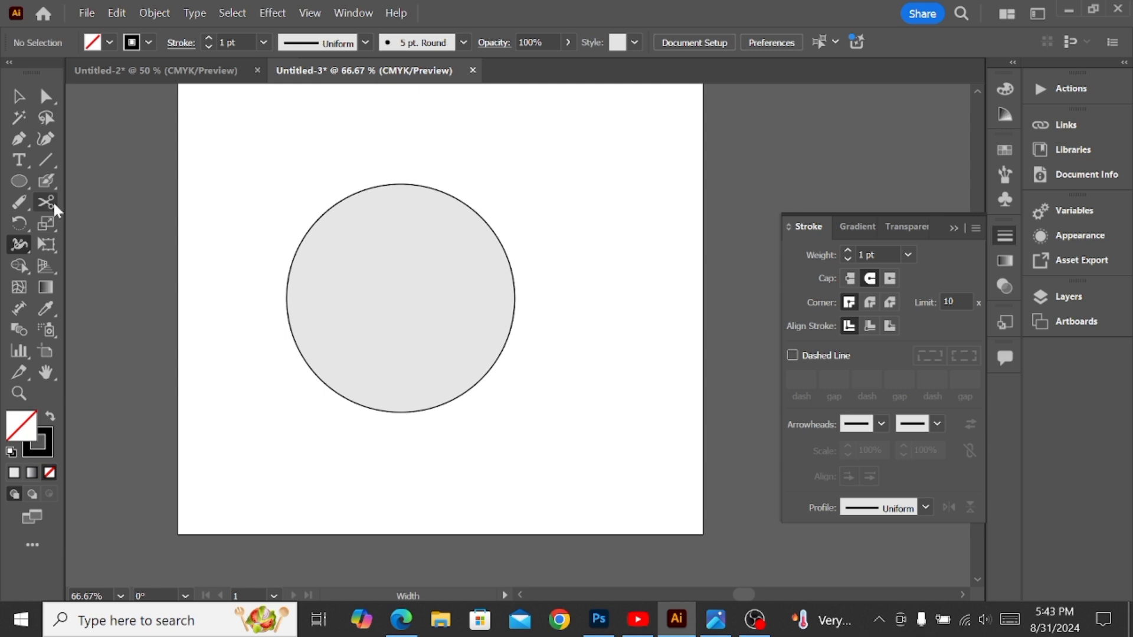
{"action": "right_click", "coordinate": [52, 201]}
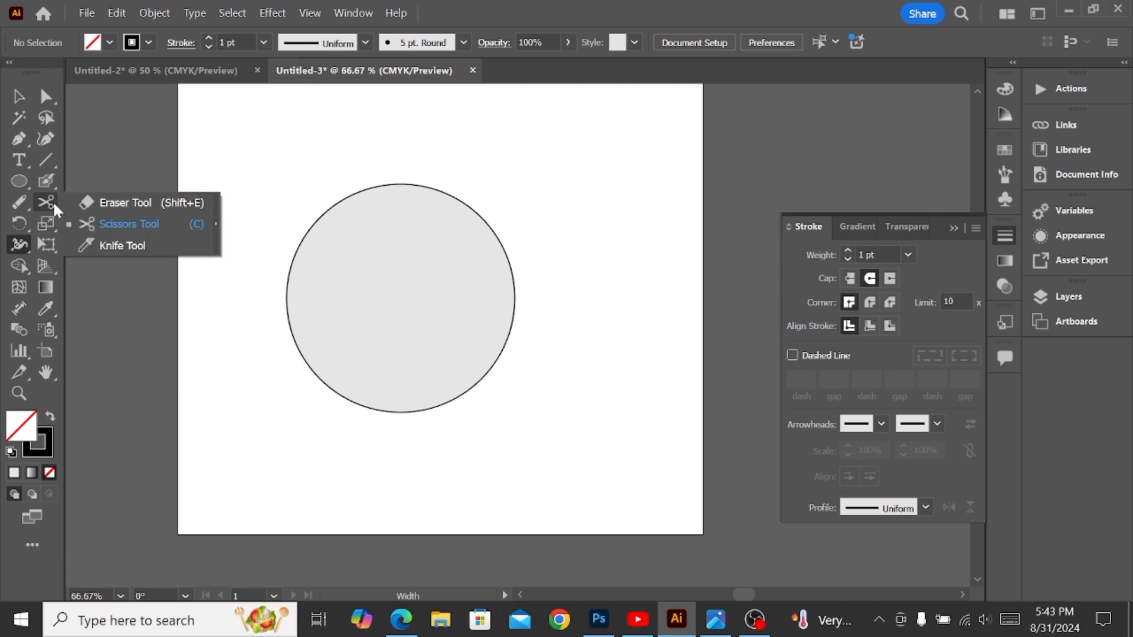
{"action": "left_click", "coordinate": [92, 245]}
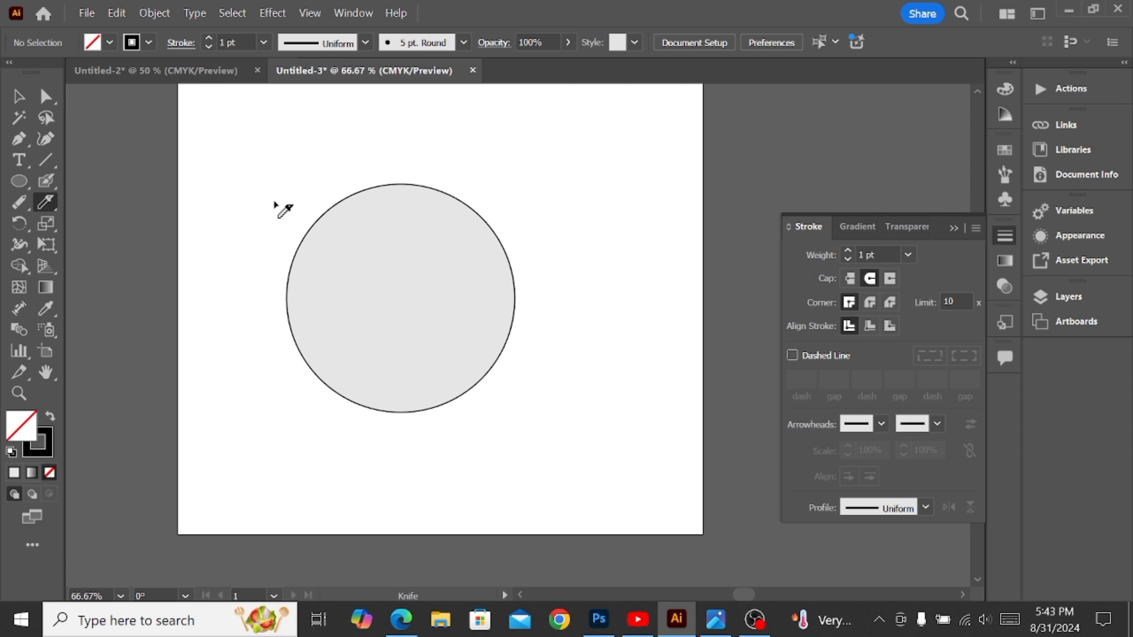
{"action": "mouse_move", "coordinate": [285, 245]}
{"action": "left_mouse_down"}
{"action": "mouse_move", "coordinate": [319, 215]}
{"action": "mouse_move", "coordinate": [550, 235]}
{"action": "left_mouse_up"}
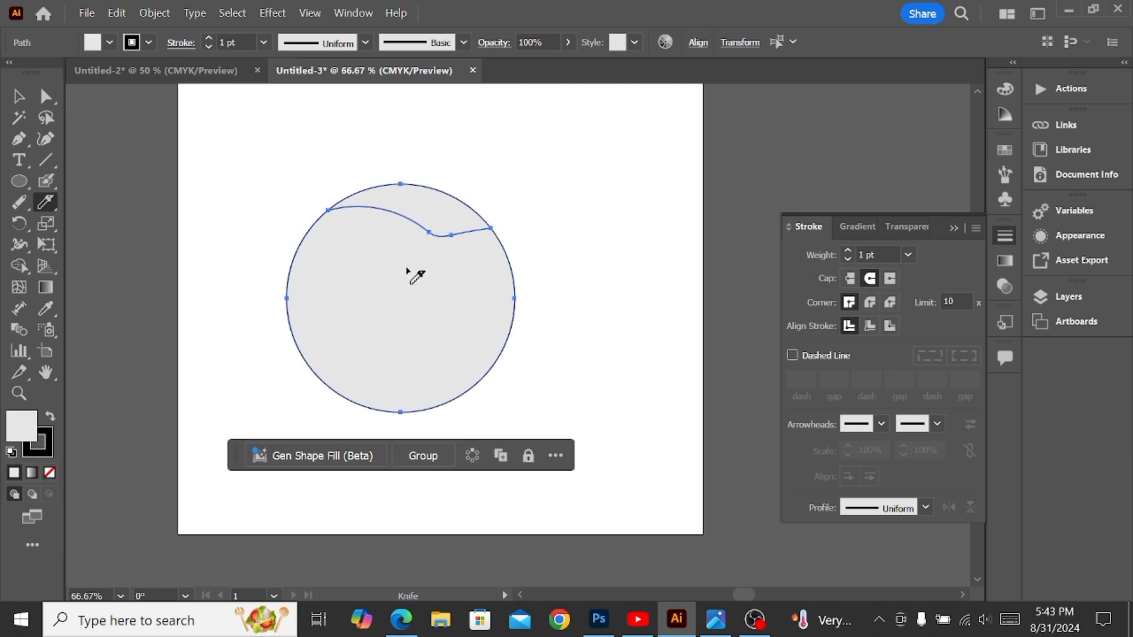
{"action": "left_click_drag", "start_coordinate": [271, 264], "coordinate": [533, 309]}
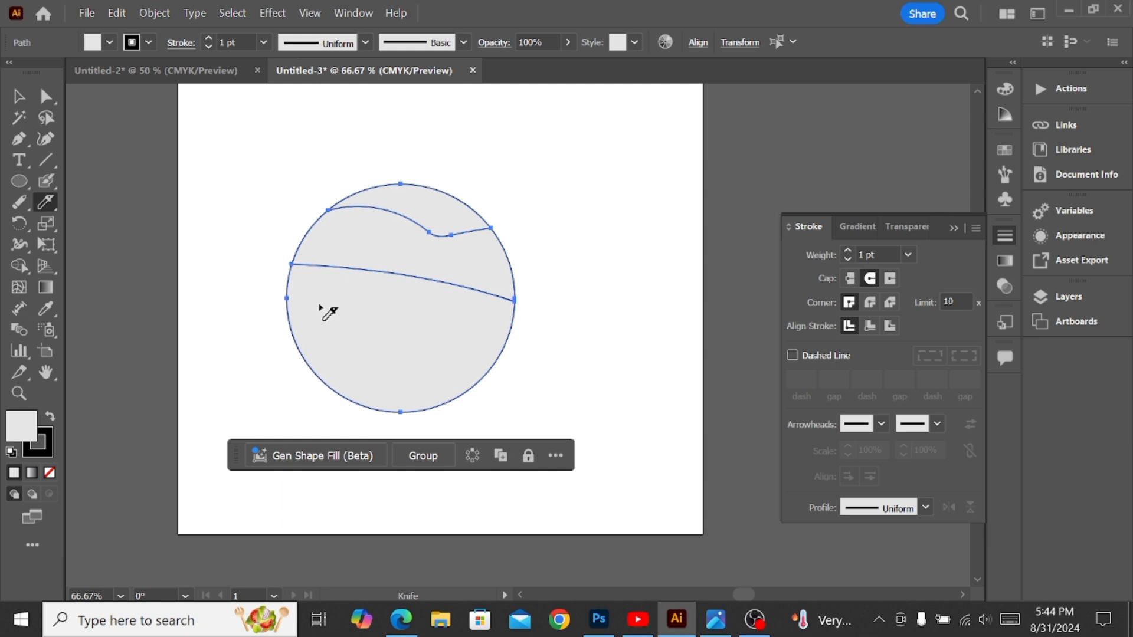
{"action": "left_click_drag", "start_coordinate": [270, 319], "coordinate": [547, 376]}
{"action": "mouse_move", "coordinate": [285, 335]}
{"action": "left_mouse_down"}
{"action": "mouse_move", "coordinate": [488, 384]}
{"action": "mouse_move", "coordinate": [498, 392]}
{"action": "mouse_move", "coordinate": [490, 402]}
{"action": "left_mouse_up"}
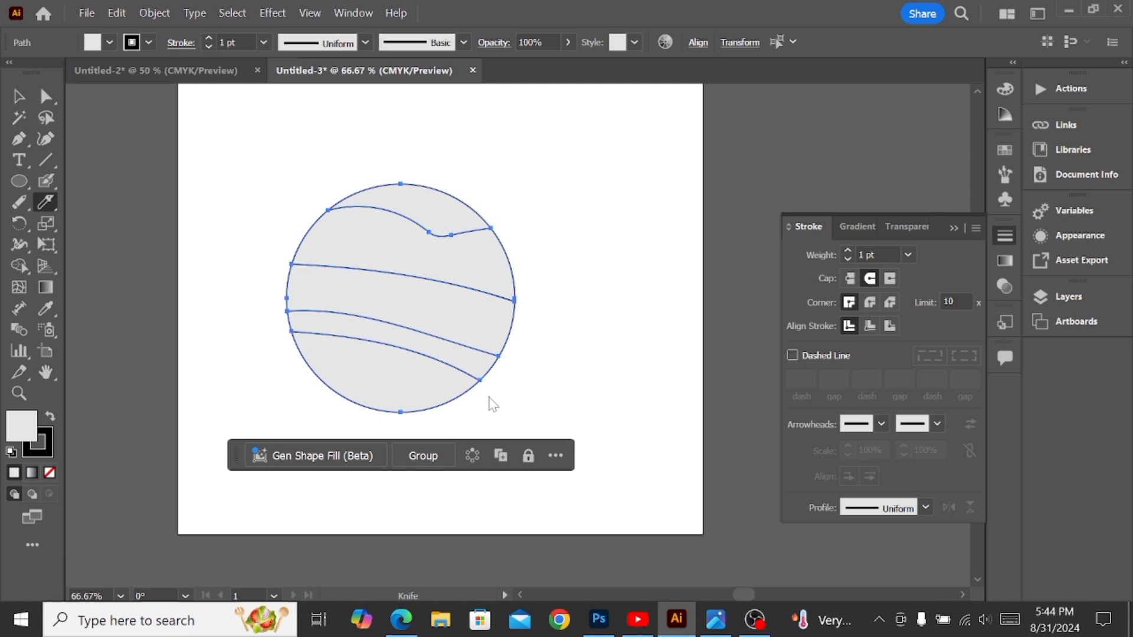
- Move the upper four slices of the cut circle apart from one another
{"action": "left_click", "coordinate": [19, 96]}
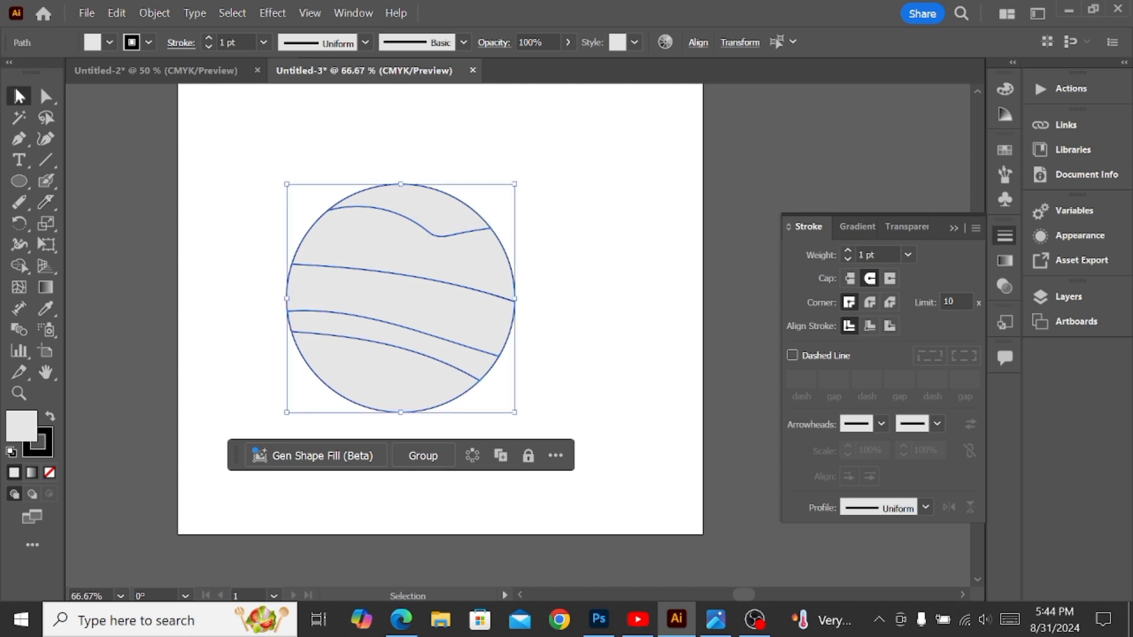
{"action": "left_click_drag", "start_coordinate": [421, 217], "coordinate": [435, 172]}
{"action": "left_click", "coordinate": [526, 266]}
{"action": "left_click_drag", "start_coordinate": [480, 271], "coordinate": [507, 262]}
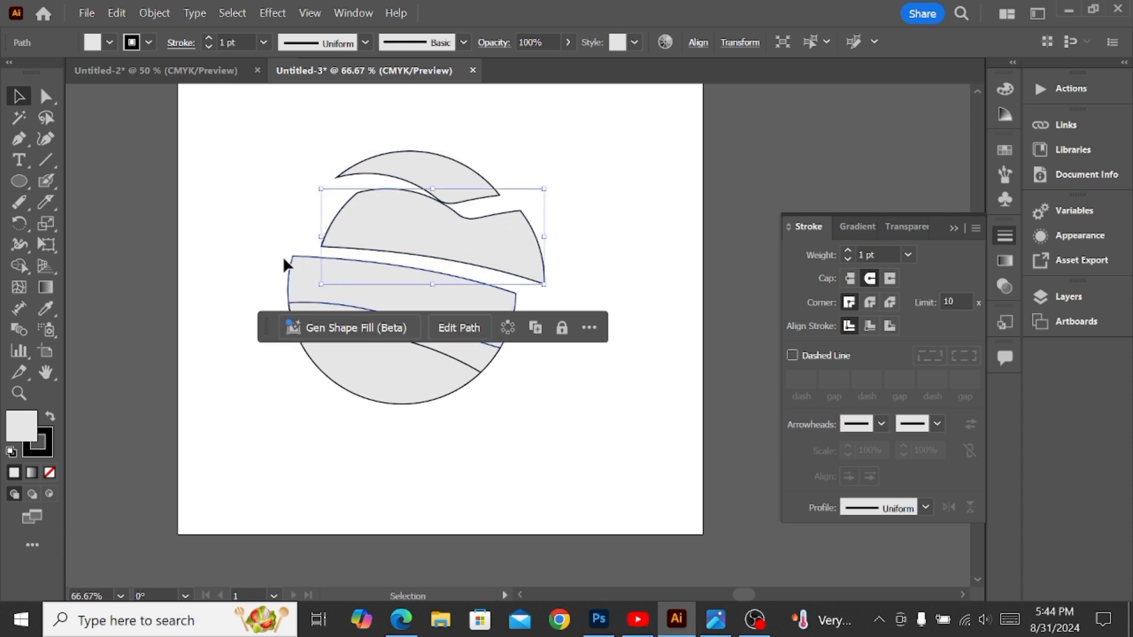
{"action": "left_click_drag", "start_coordinate": [286, 262], "coordinate": [225, 234]}
{"action": "left_click_drag", "start_coordinate": [303, 309], "coordinate": [290, 291]}
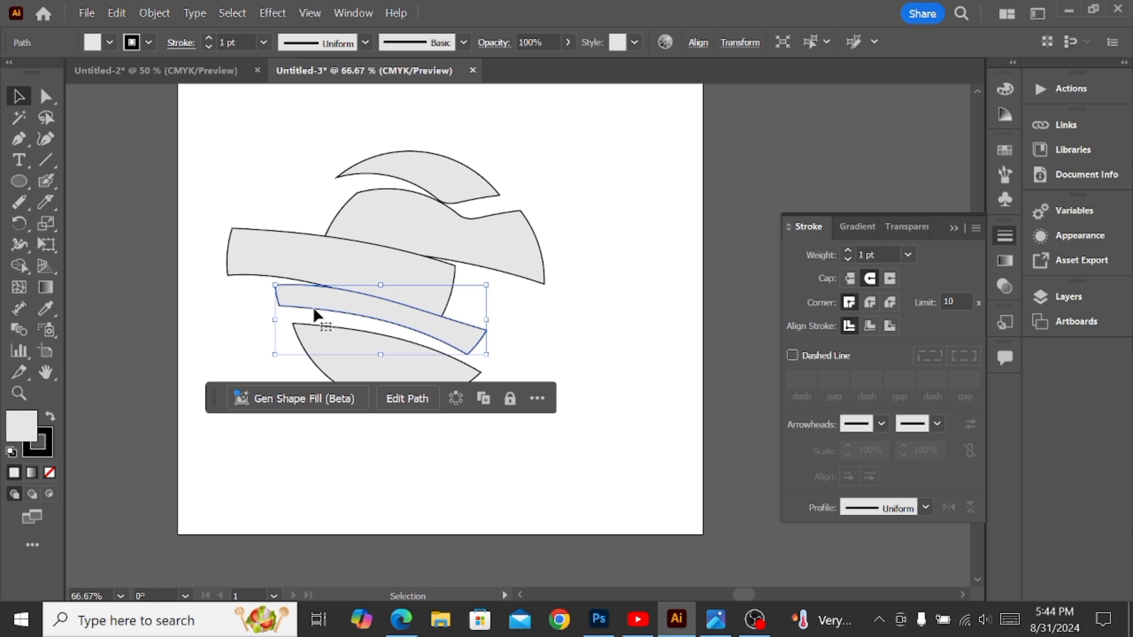
- Undo the moves of the four slices and deselect the artwork
{"action": "key", "text": "ctrl+z"}
{"action": "key", "text": "ctrl+z"}
{"action": "key", "text": "ctrl+z"}
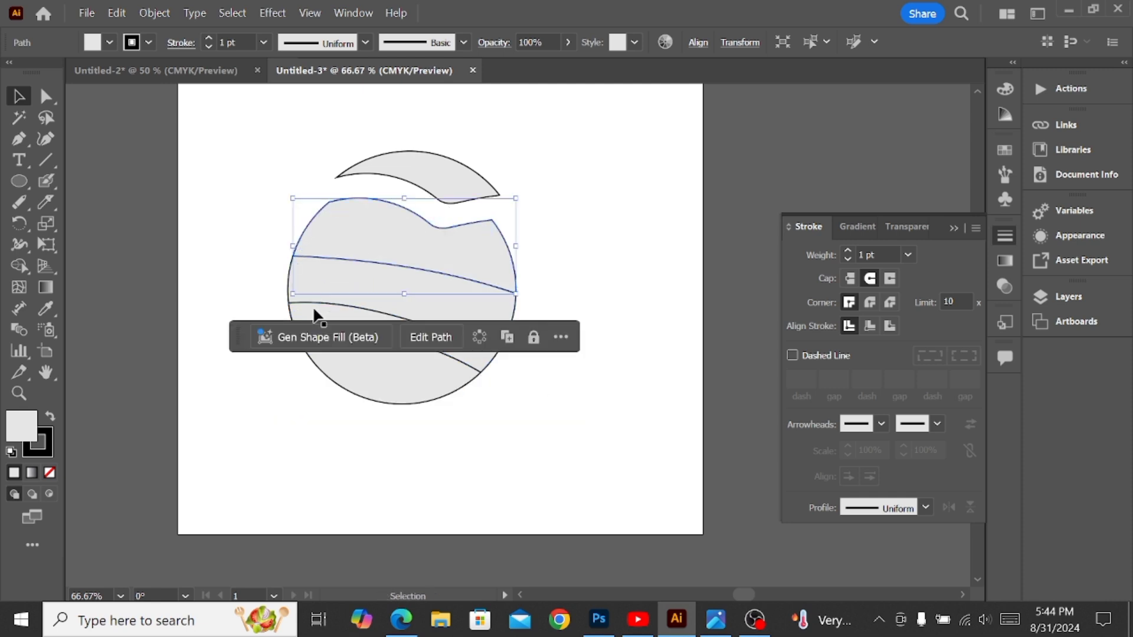
{"action": "key", "text": "ctrl+z"}
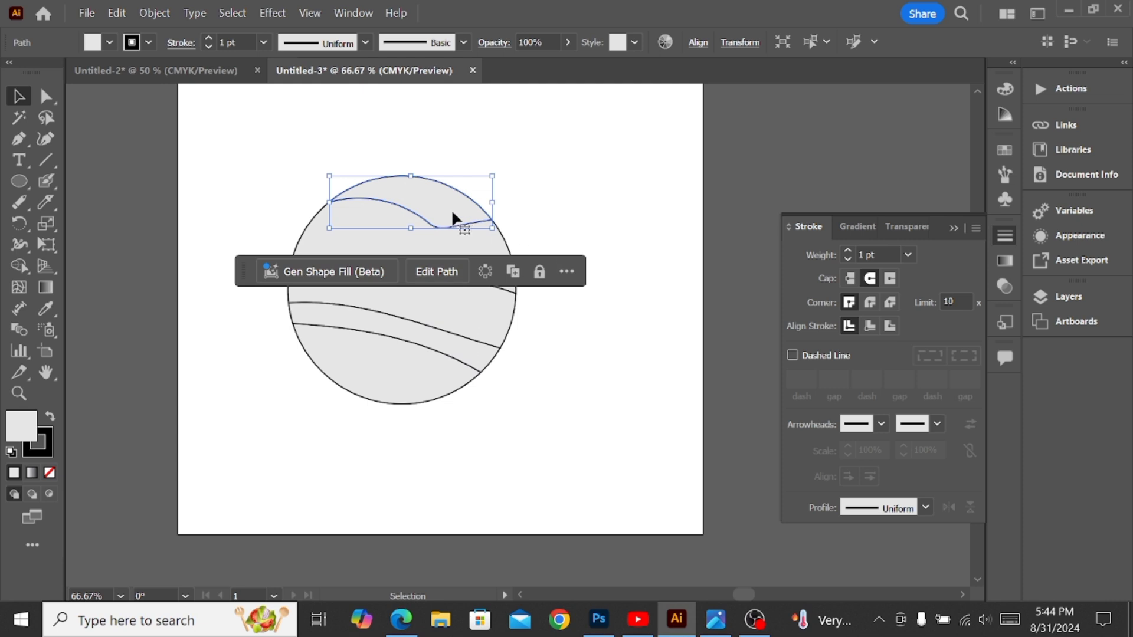
{"action": "left_click", "coordinate": [595, 180]}
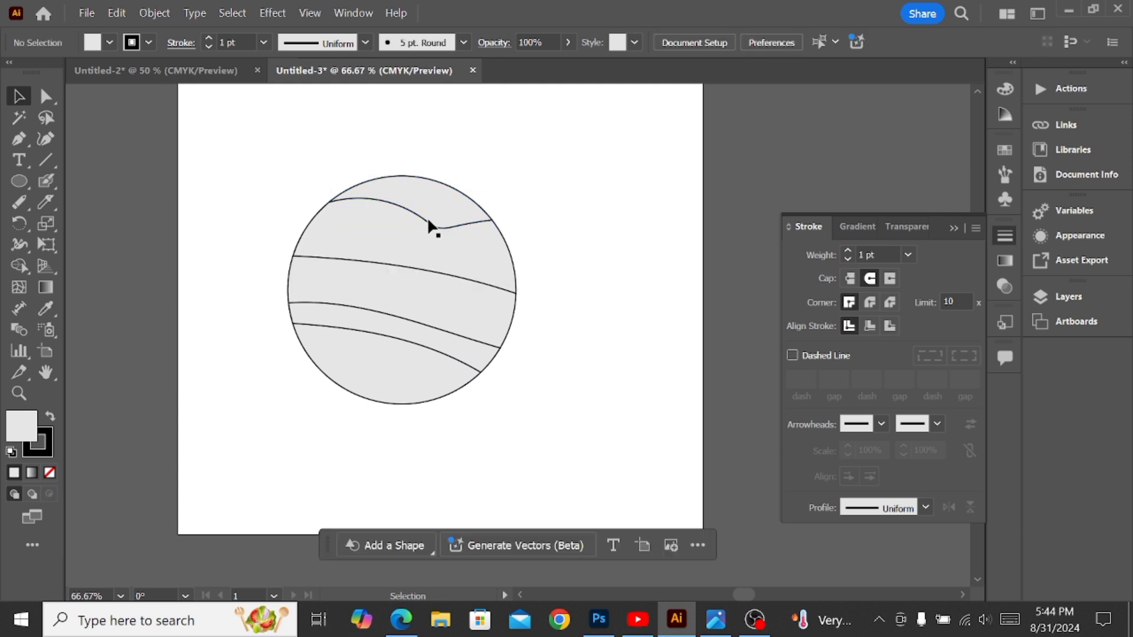
- Fill the uppermost slice of the cut circle with the bright blue 0686EF
{"action": "left_click", "coordinate": [443, 214]}
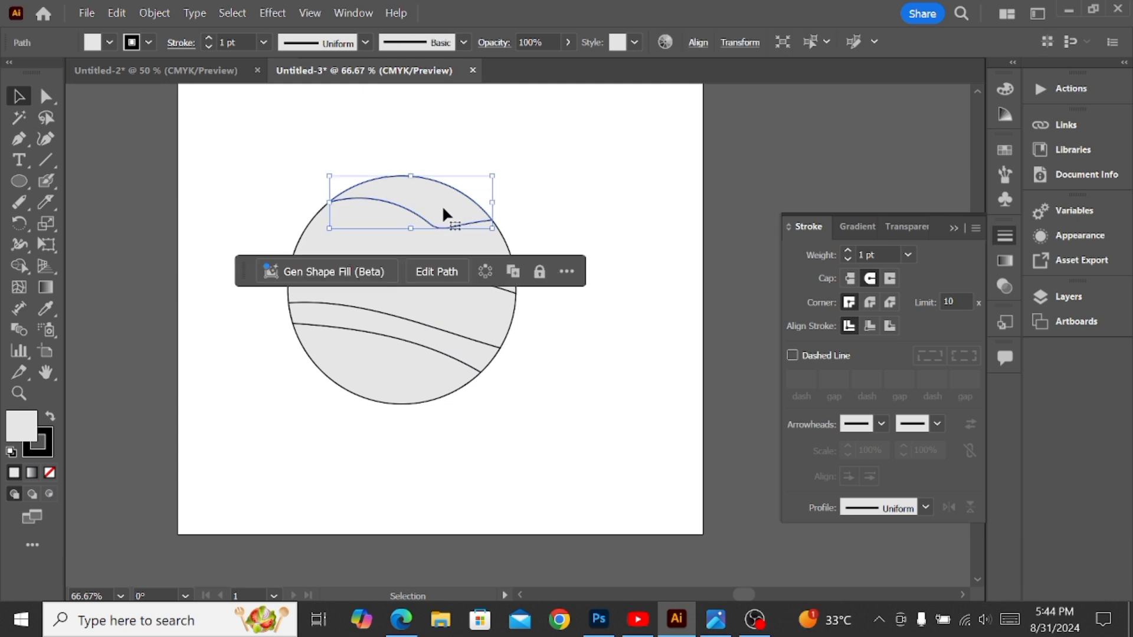
{"action": "double_click", "coordinate": [24, 431]}
{"action": "left_click", "coordinate": [387, 380]}
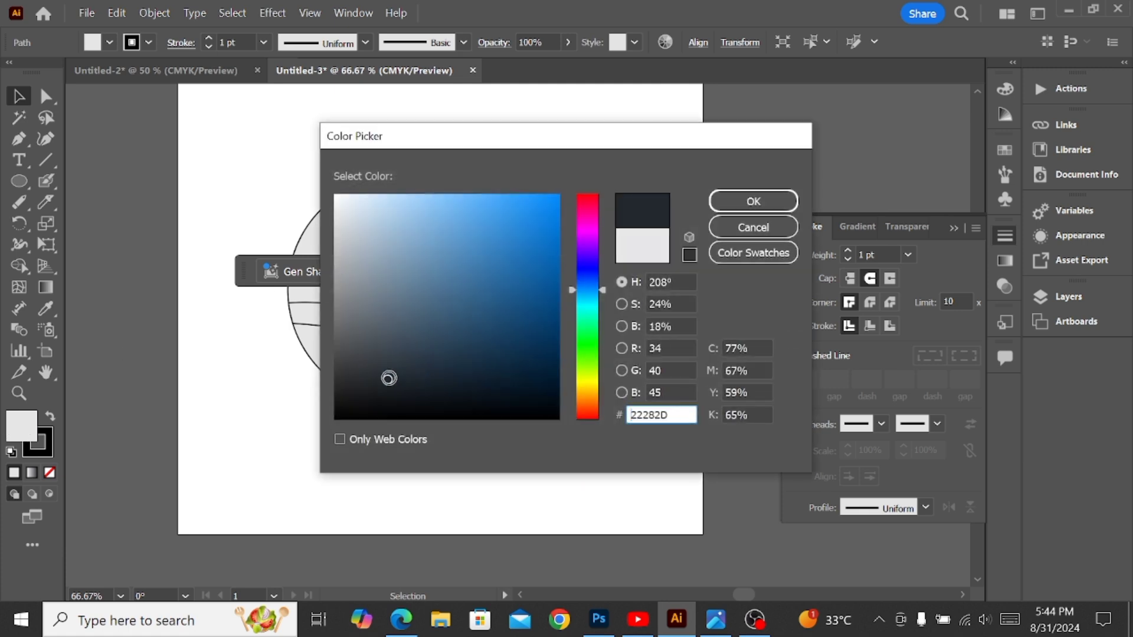
{"action": "left_click", "coordinate": [554, 207]}
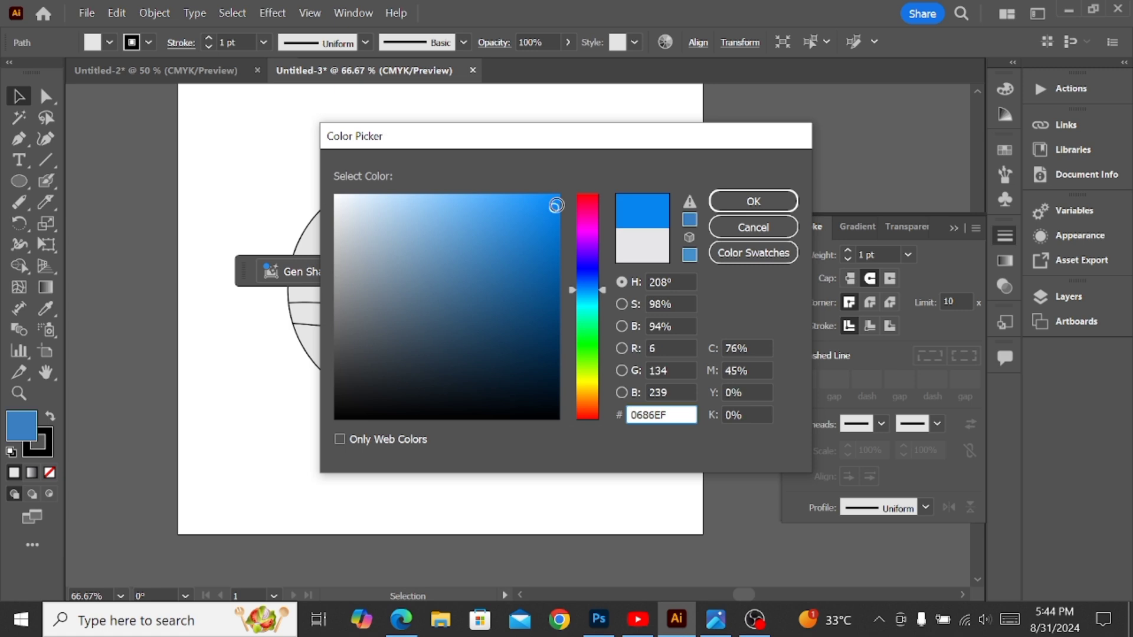
{"action": "left_click", "coordinate": [745, 203]}
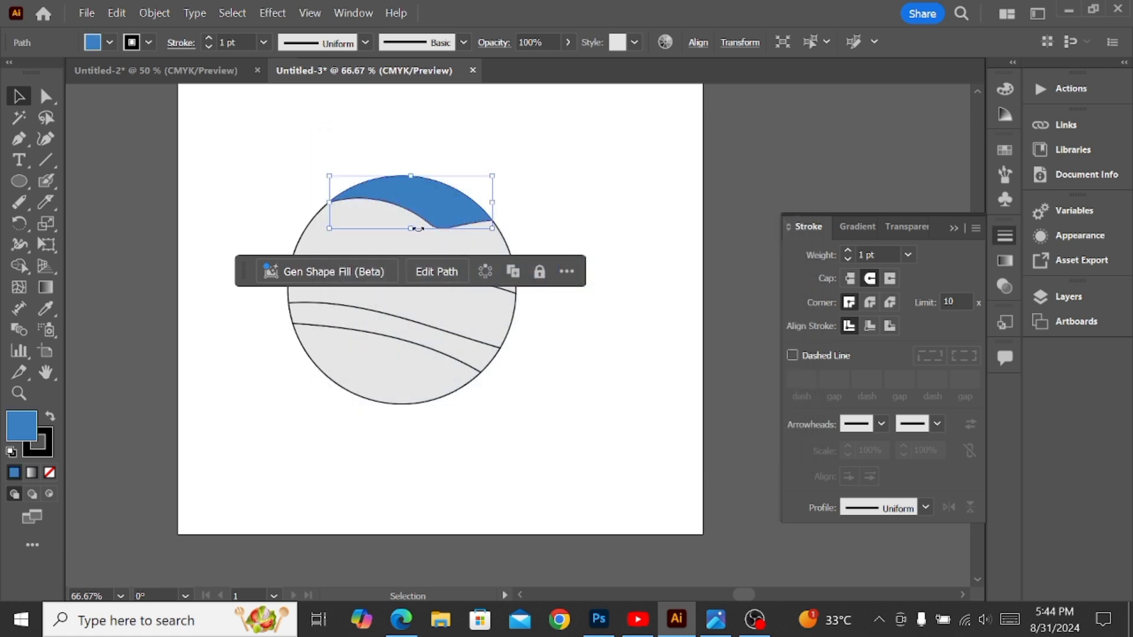
- Fill the second slice from the top of the circle with a deeper medium blue
{"action": "left_click", "coordinate": [420, 242]}
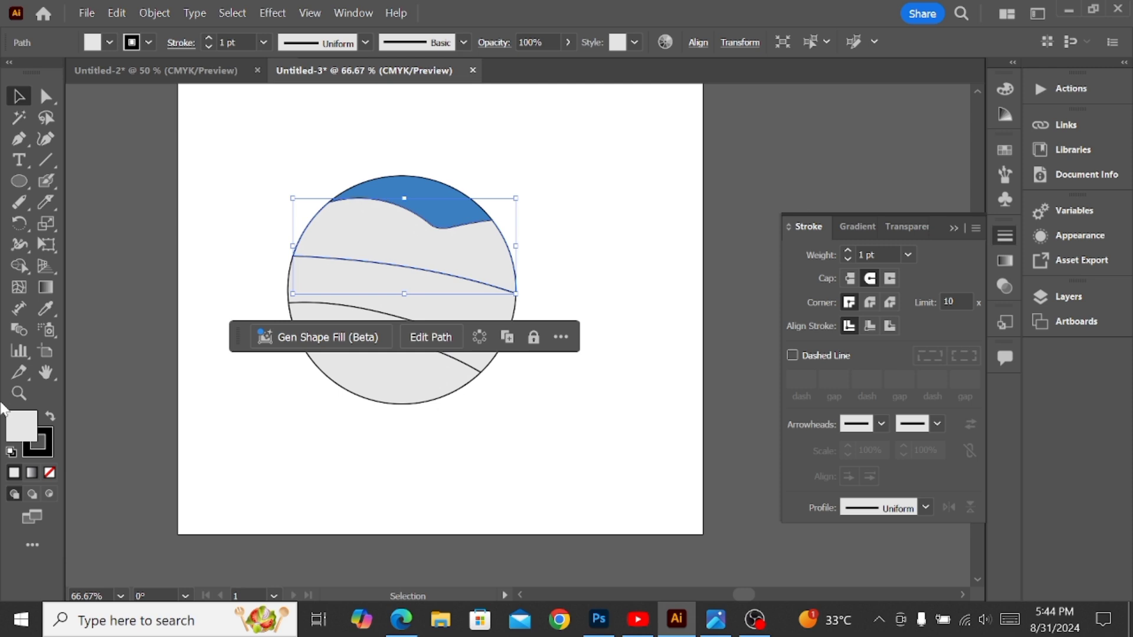
{"action": "double_click", "coordinate": [12, 425]}
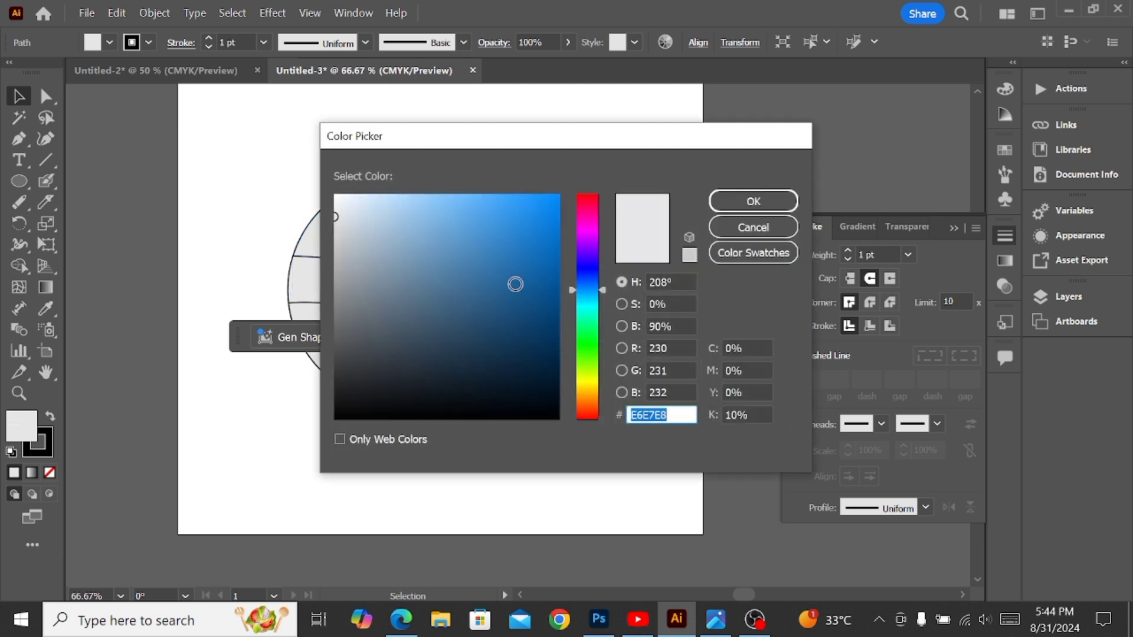
{"action": "left_click", "coordinate": [514, 270]}
{"action": "left_click", "coordinate": [763, 196]}
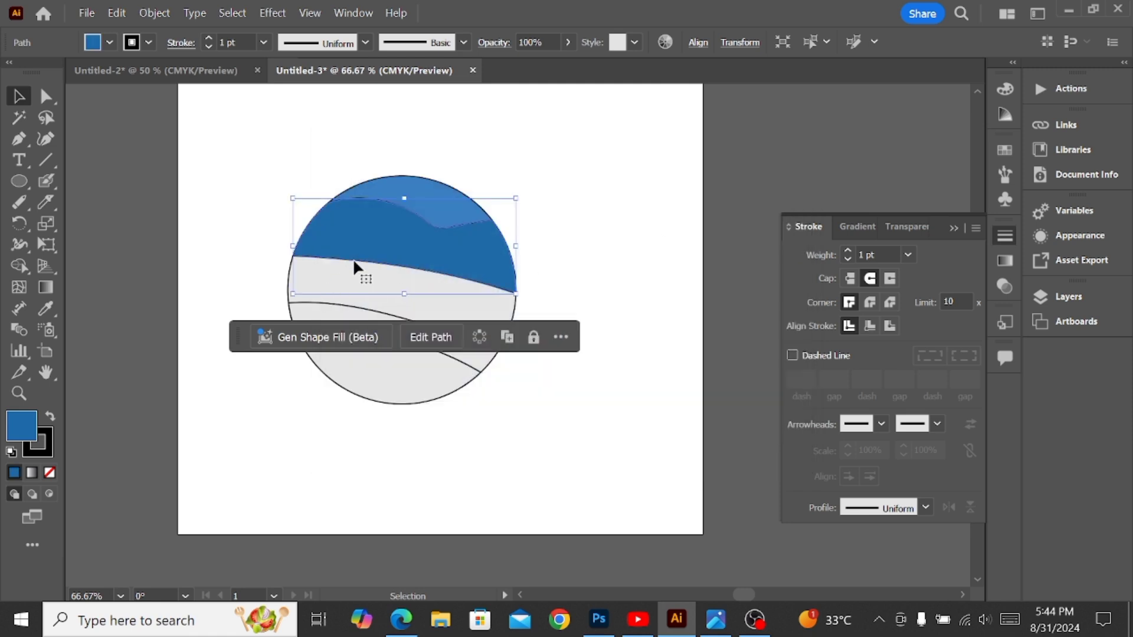
- Fill the middle slice of the circle with a muted grey-blue
{"action": "left_click", "coordinate": [348, 272]}
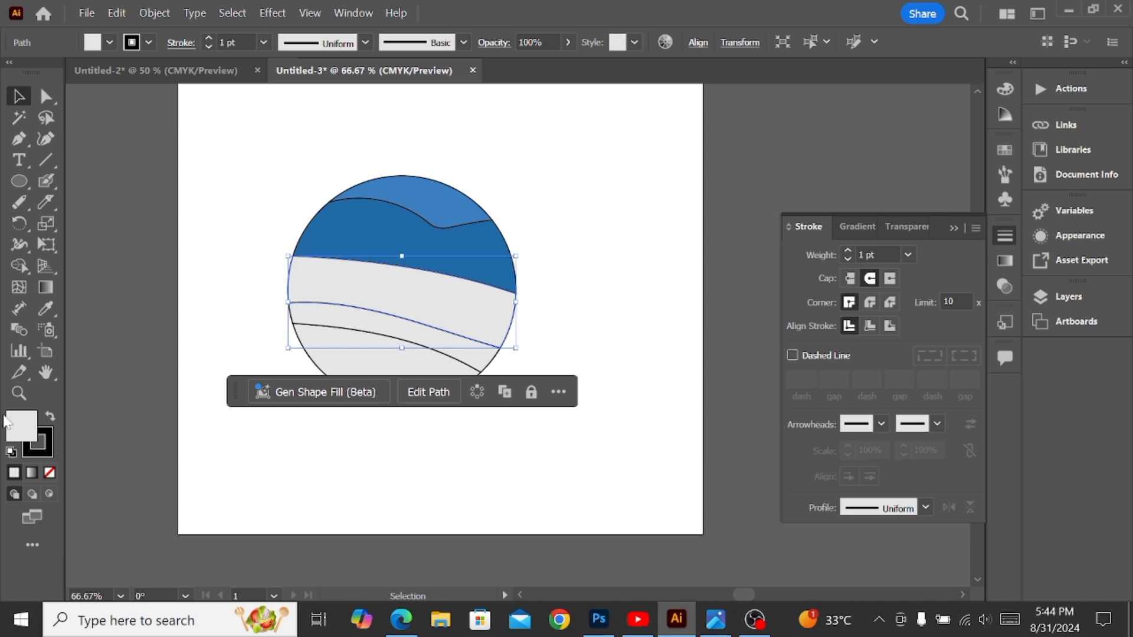
{"action": "double_click", "coordinate": [19, 435]}
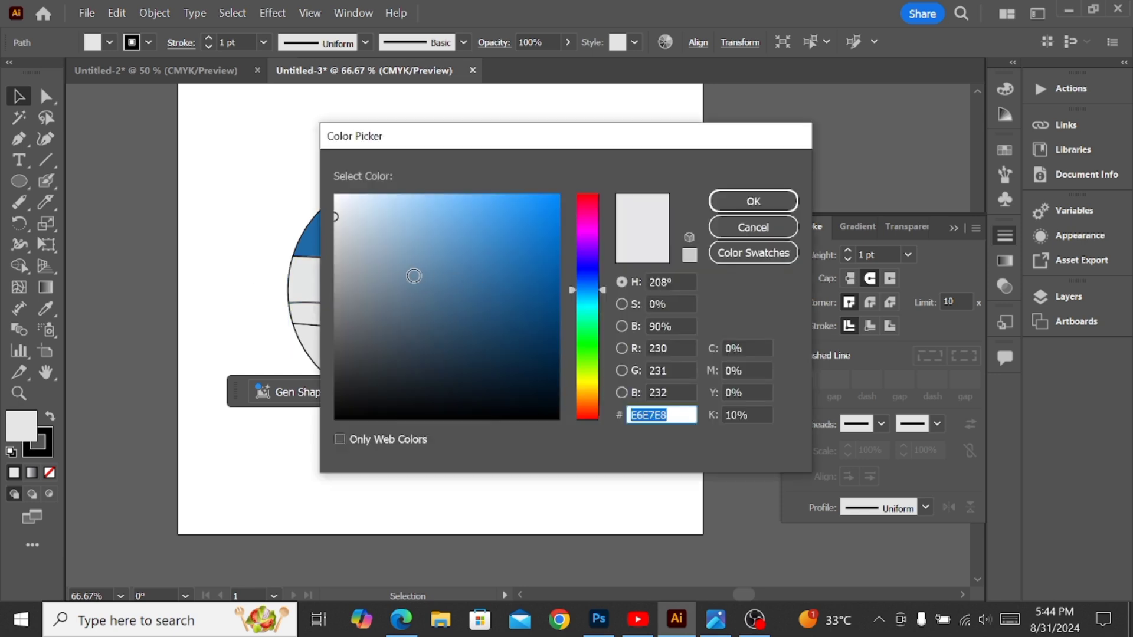
{"action": "left_click", "coordinate": [439, 276]}
{"action": "left_click", "coordinate": [753, 201]}
- Fill the narrow fourth slice of the circle with a dark blue
{"action": "left_click", "coordinate": [398, 329]}
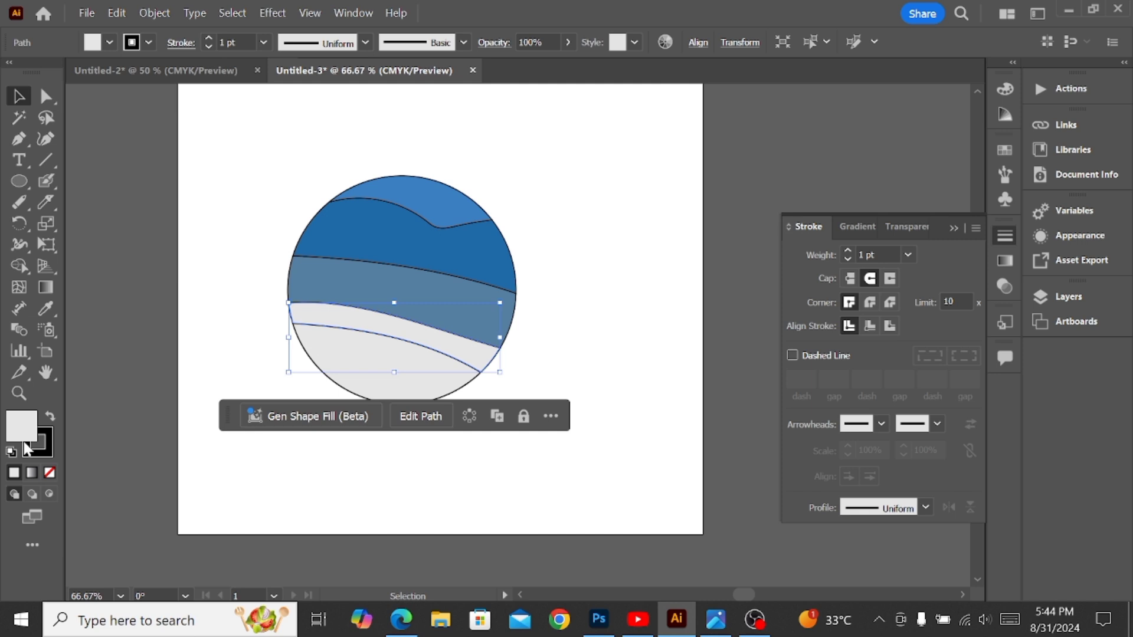
{"action": "double_click", "coordinate": [24, 440]}
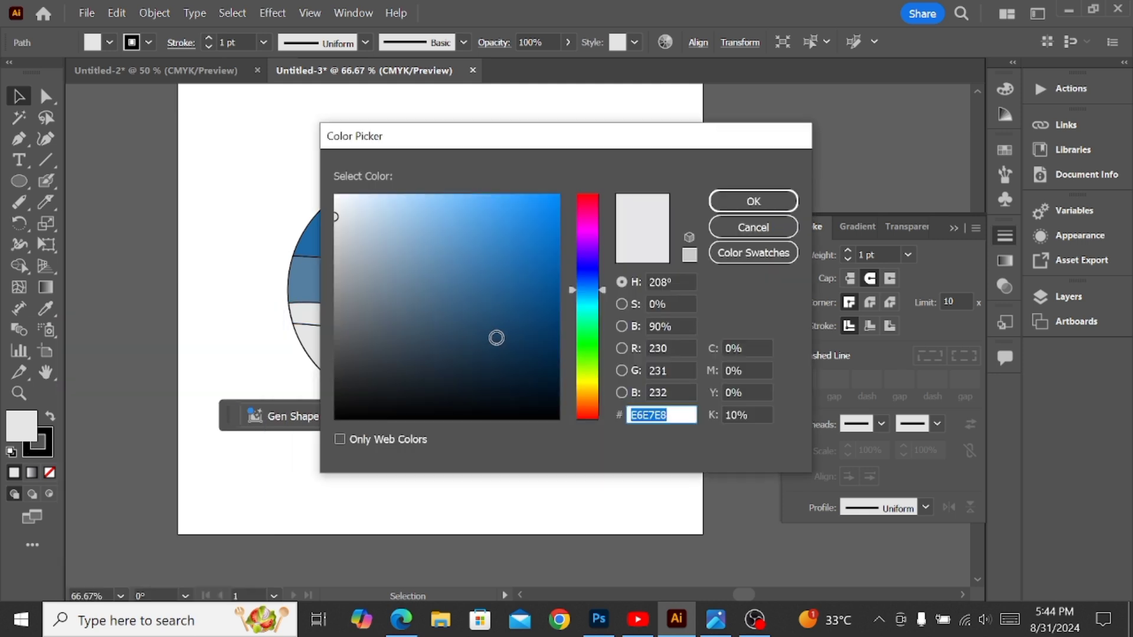
{"action": "left_click", "coordinate": [496, 338]}
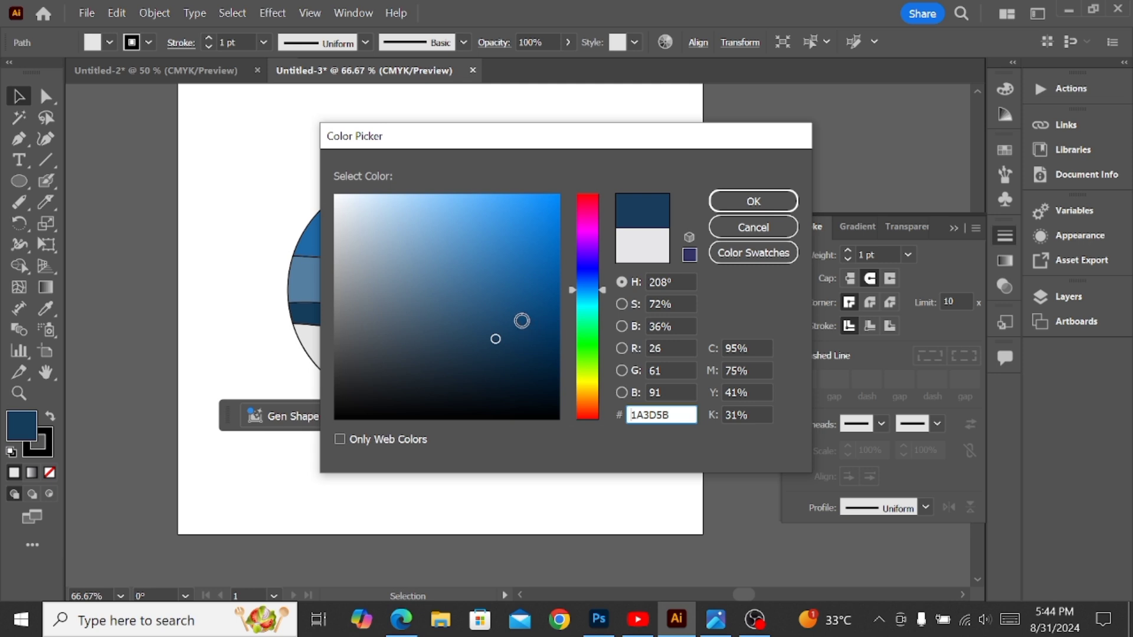
{"action": "left_click", "coordinate": [472, 304]}
{"action": "left_click", "coordinate": [488, 320]}
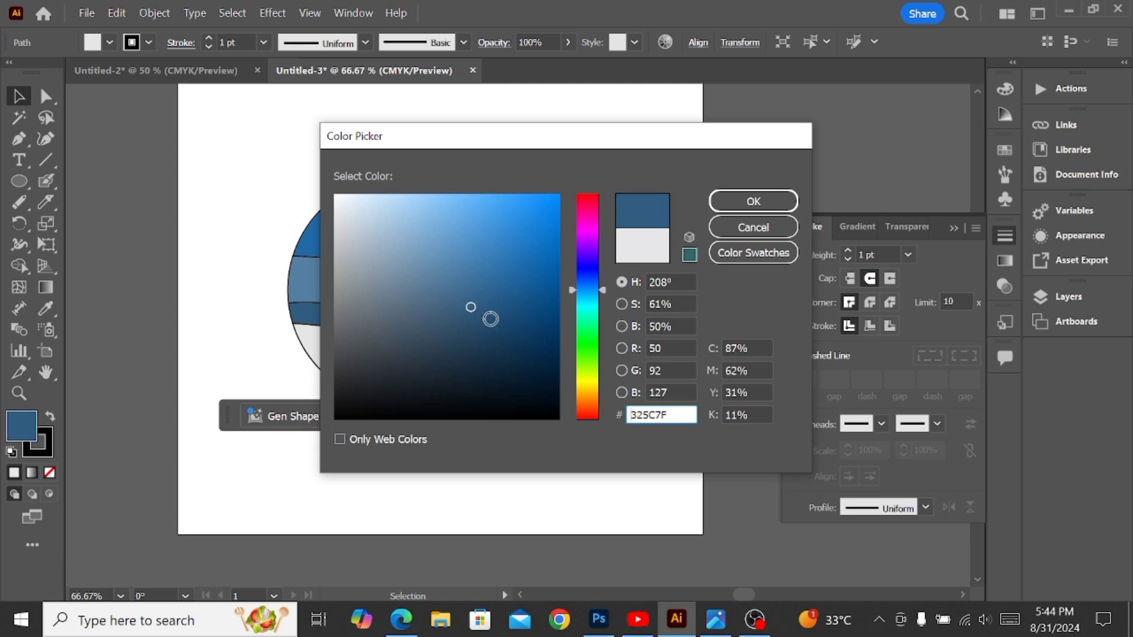
{"action": "left_click", "coordinate": [754, 201]}
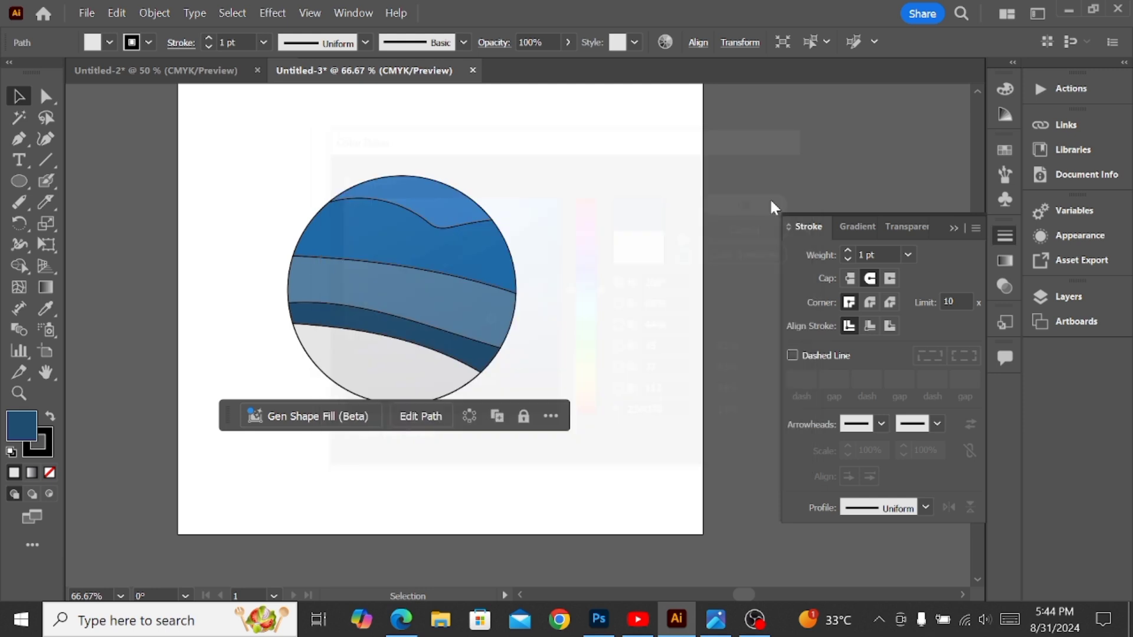
- Fill the lowest slice of the circle with the very dark navy 042A49 and deselect it
{"action": "left_click", "coordinate": [347, 346]}
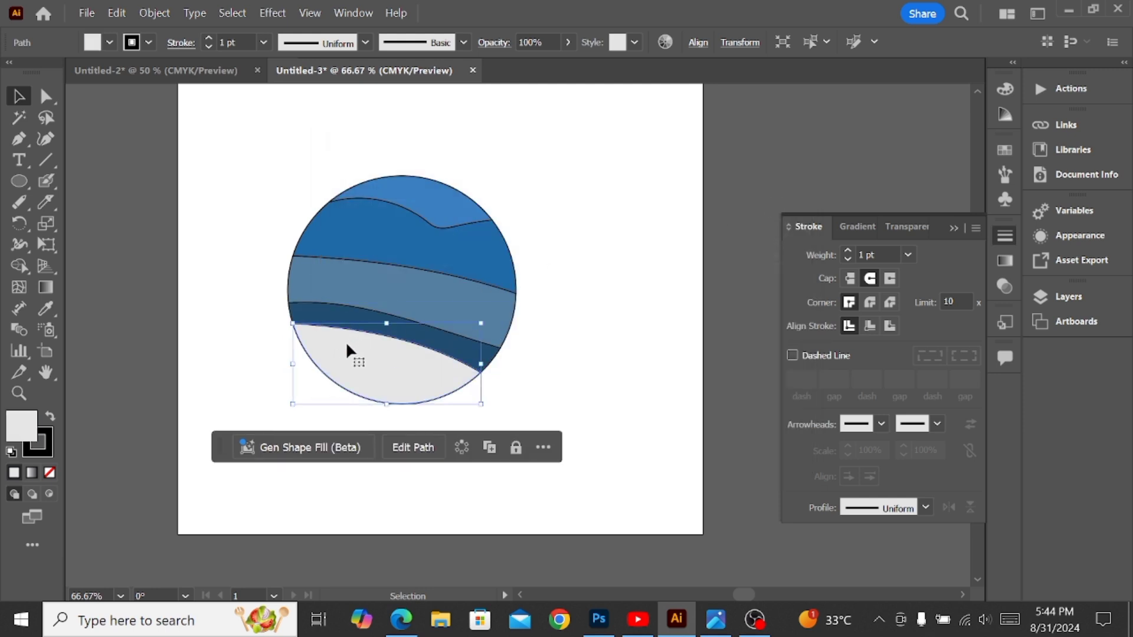
{"action": "double_click", "coordinate": [28, 436]}
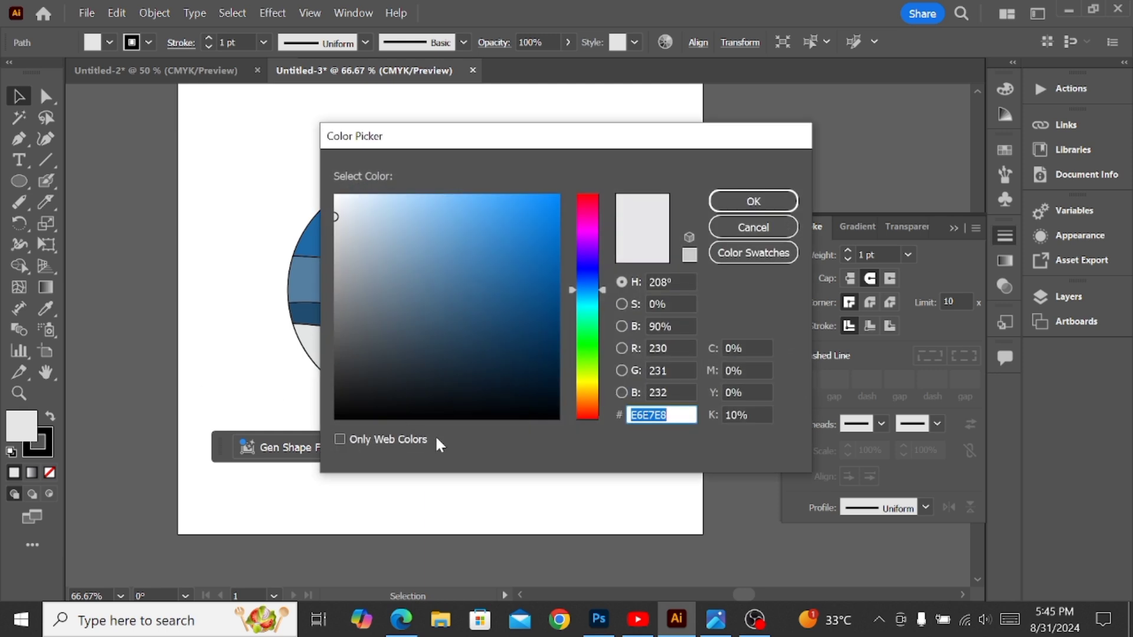
{"action": "left_click", "coordinate": [549, 354]}
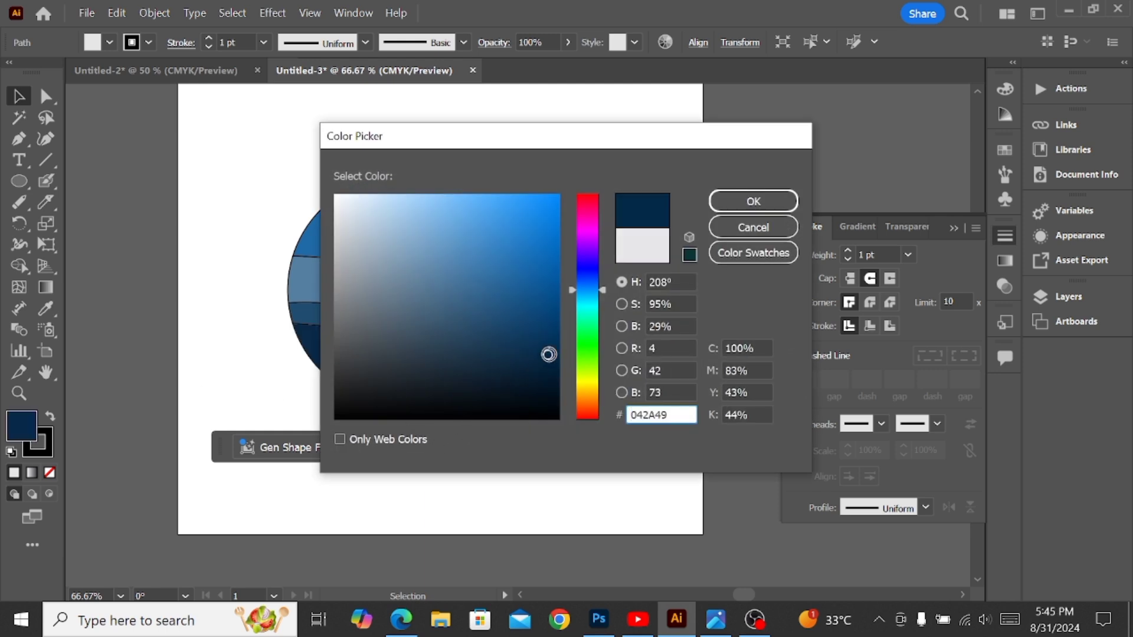
{"action": "left_click", "coordinate": [753, 201]}
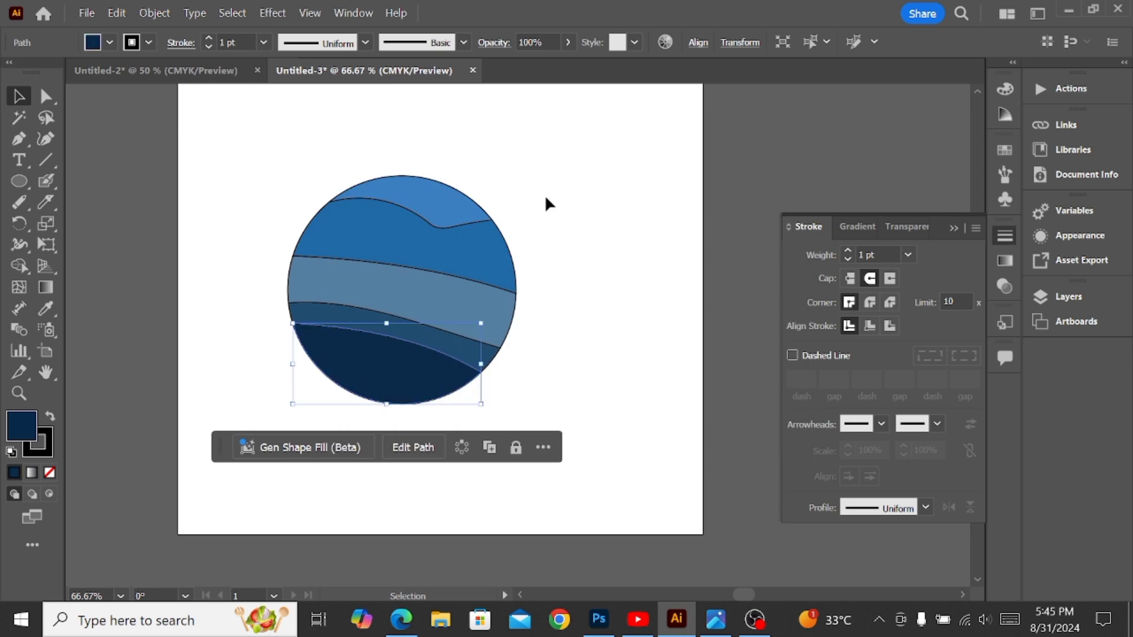
{"action": "left_click", "coordinate": [546, 199]}
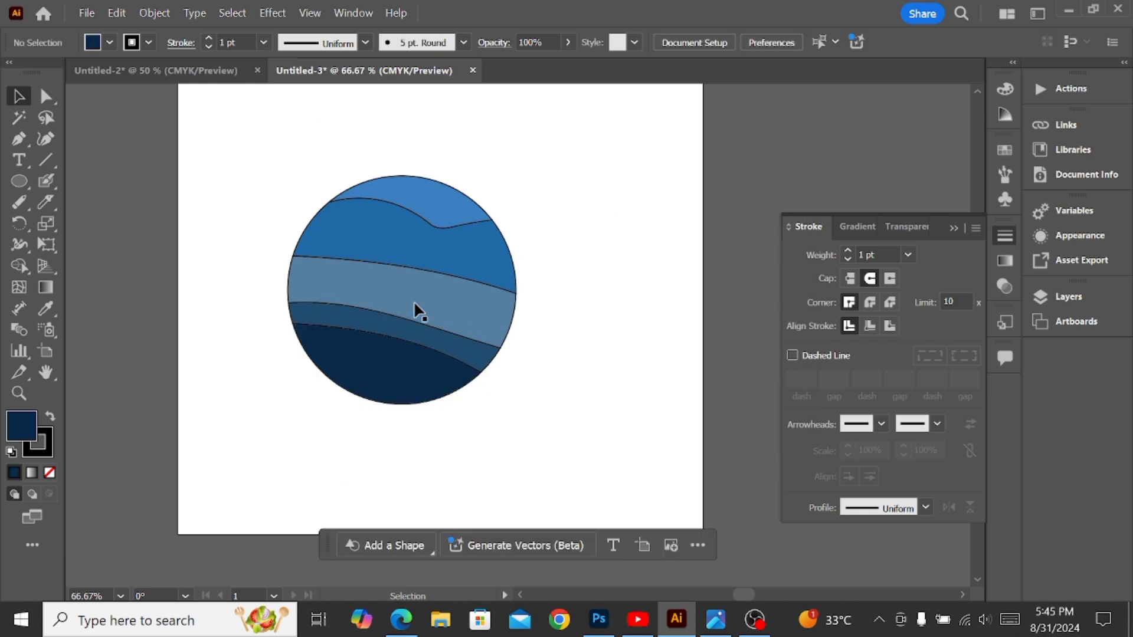
- Remove the stroke from all five slices of the circle and deselect them
{"action": "left_click_drag", "start_coordinate": [207, 140], "coordinate": [488, 406]}
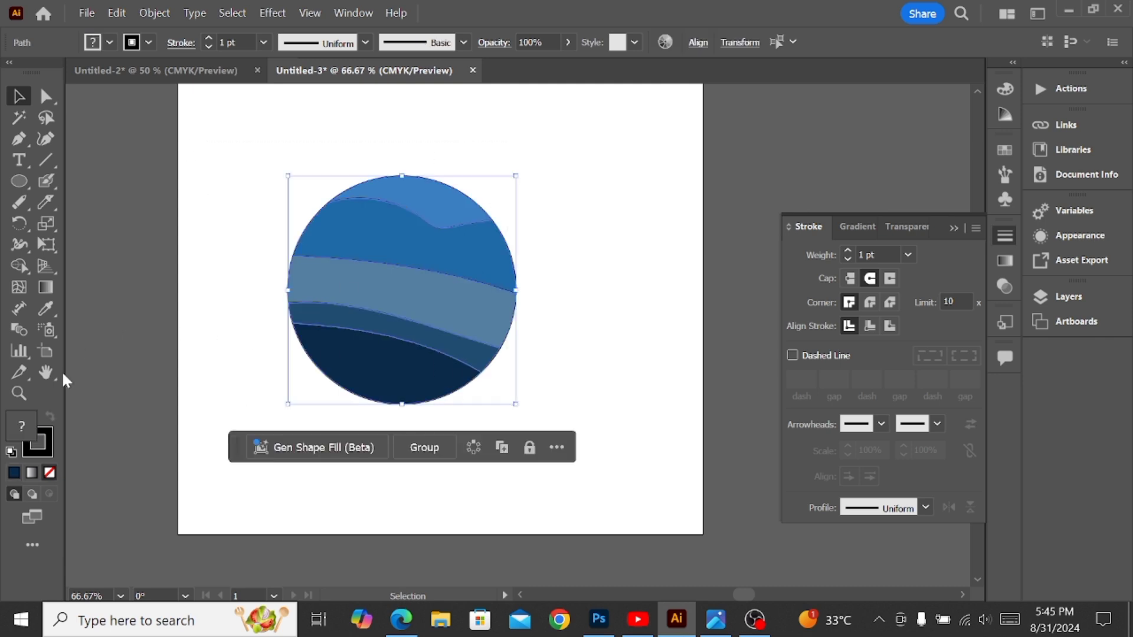
{"action": "left_click", "coordinate": [46, 451]}
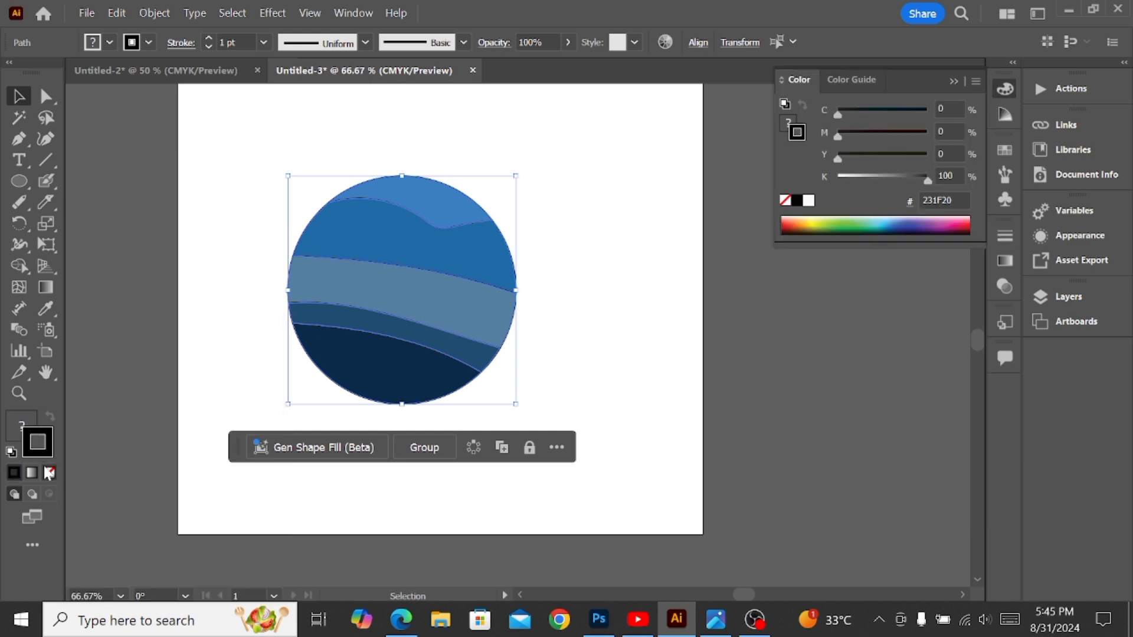
{"action": "left_click", "coordinate": [49, 474]}
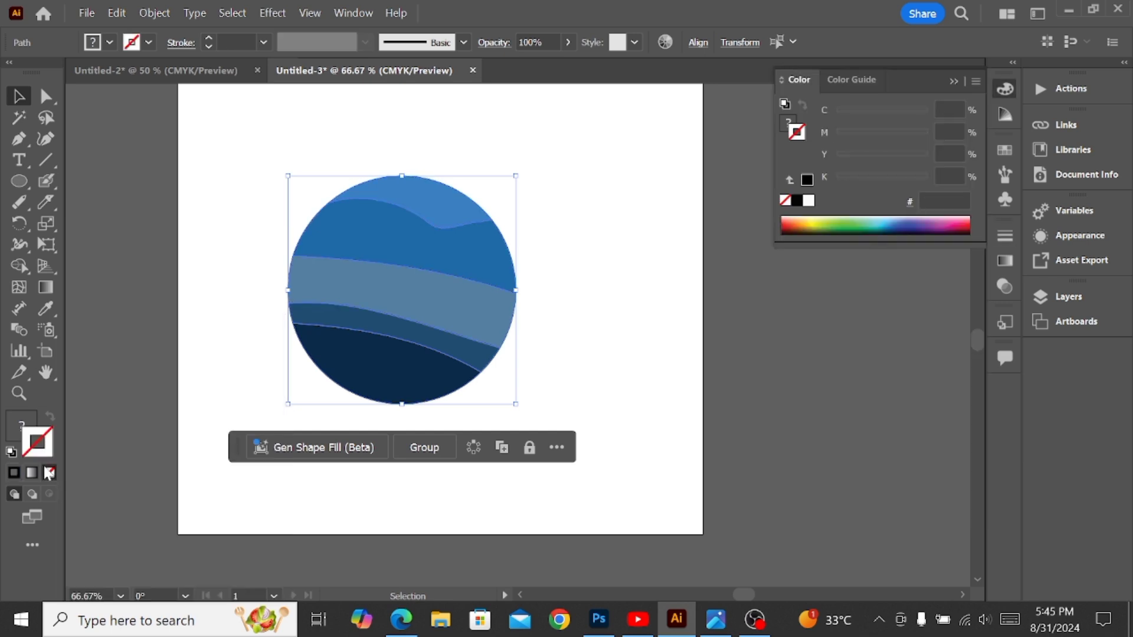
{"action": "left_click", "coordinate": [89, 399]}
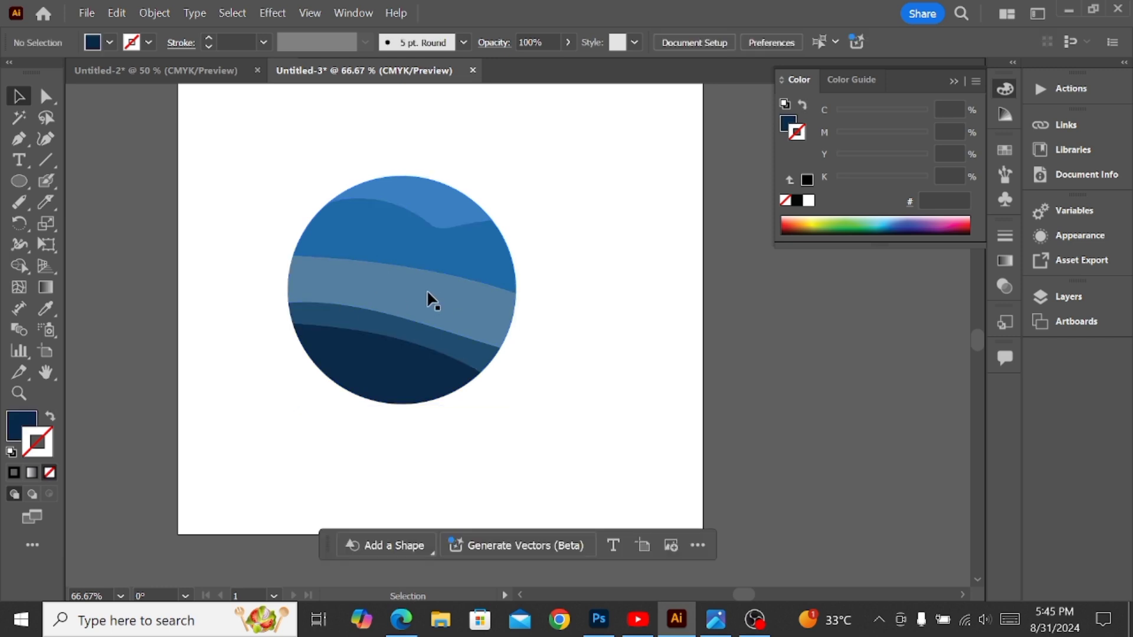
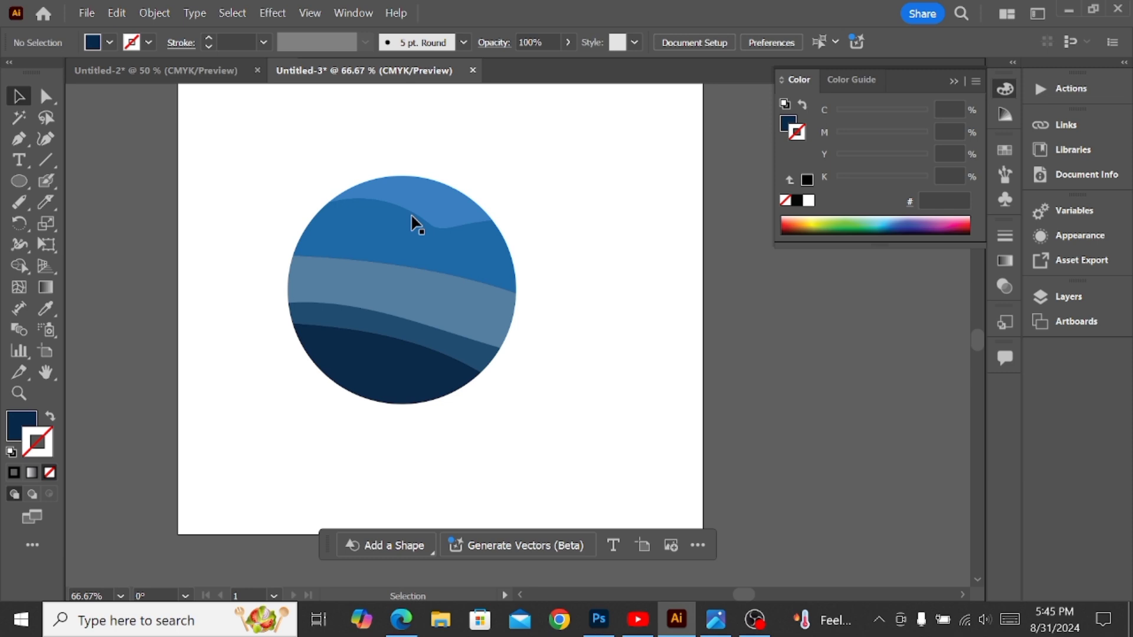
- Delete all the circle slices and display the Brushes panel with its options
{"action": "left_click_drag", "start_coordinate": [232, 193], "coordinate": [544, 387]}
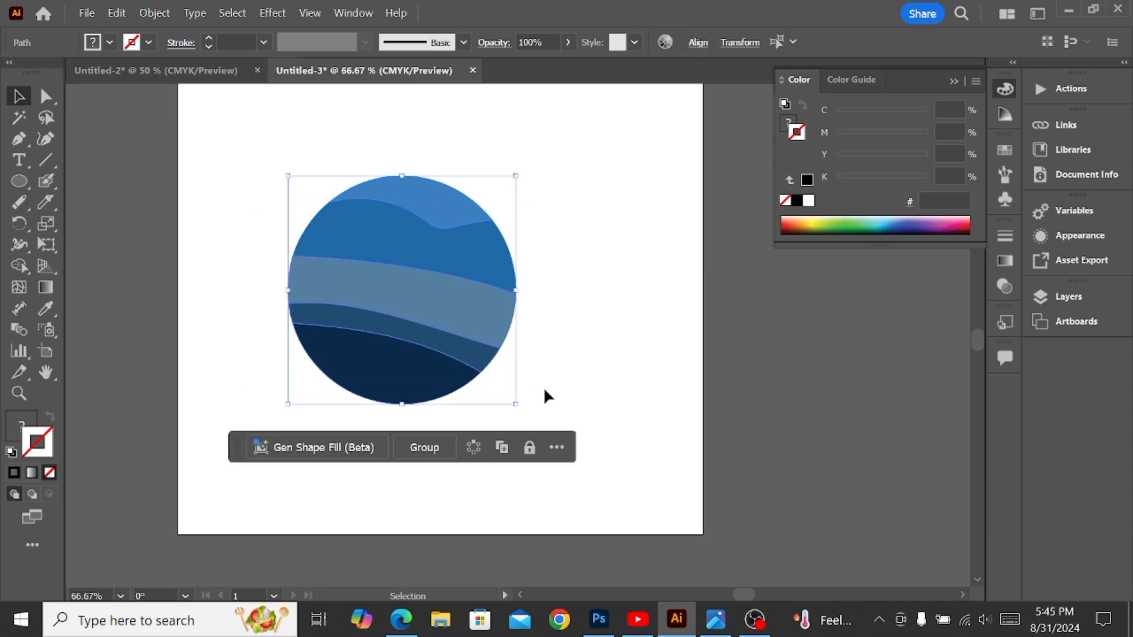
{"action": "key", "text": "Delete"}
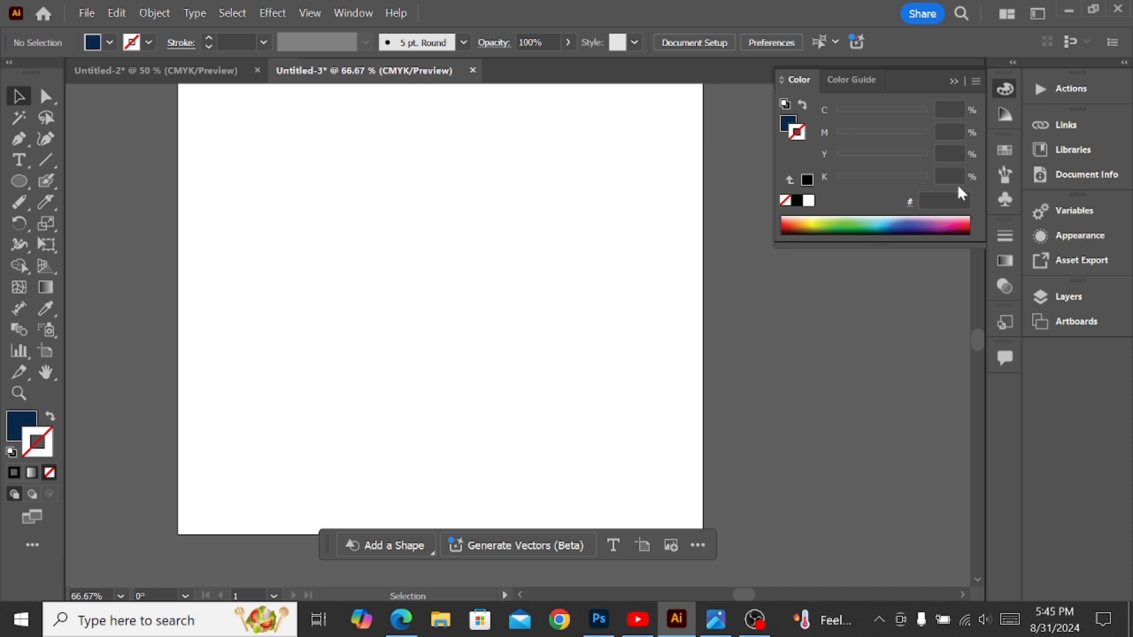
{"action": "left_click", "coordinate": [1004, 175]}
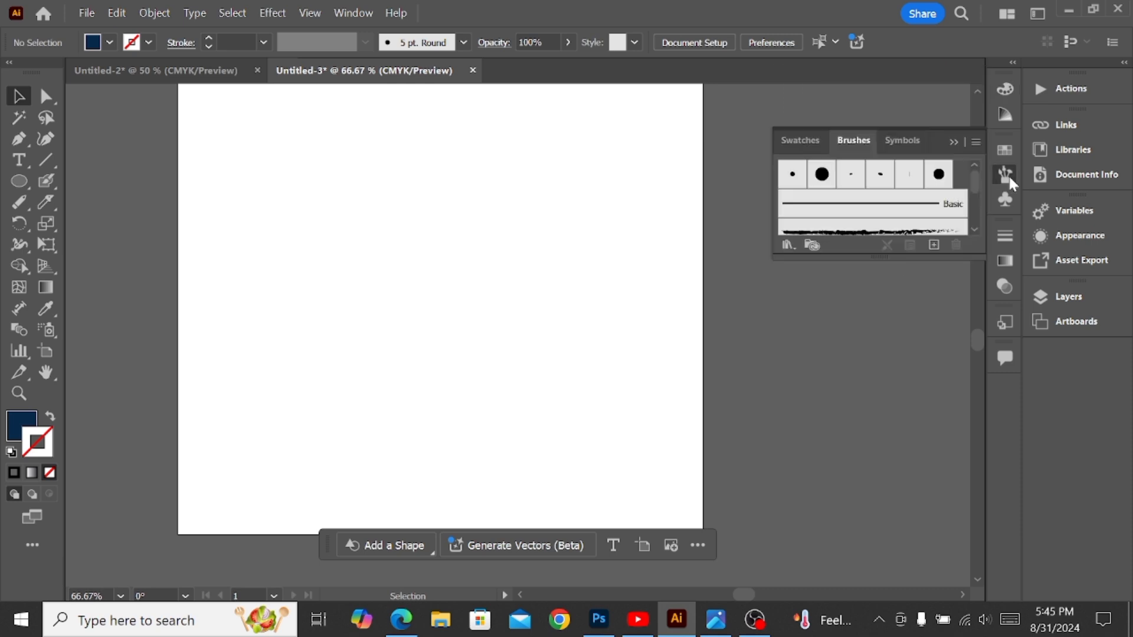
{"action": "left_click", "coordinate": [982, 143]}
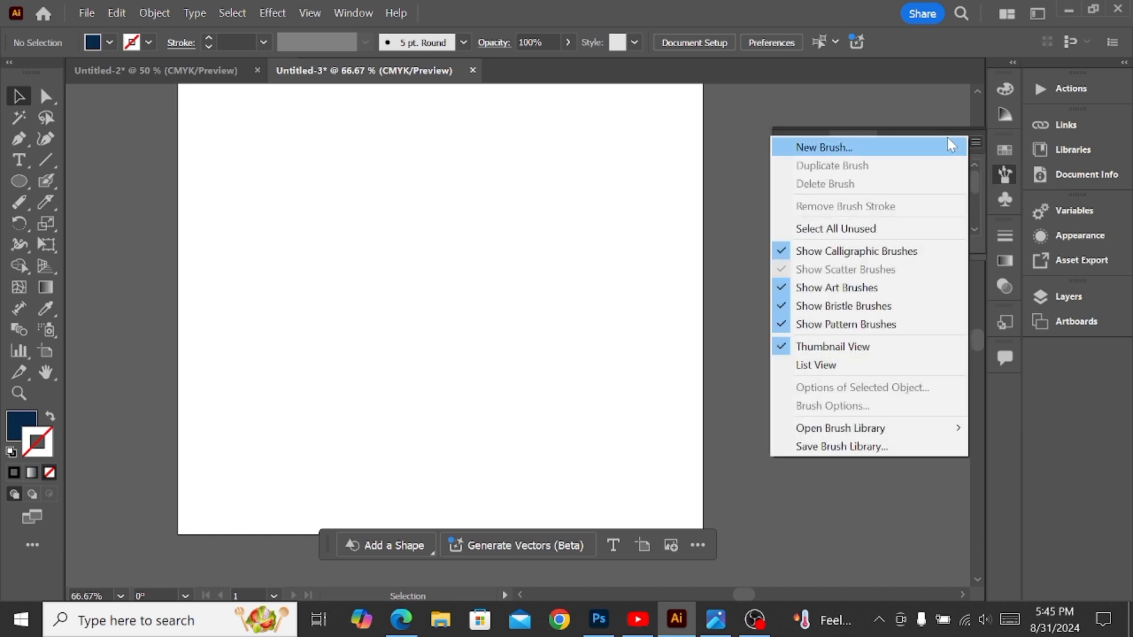
{"action": "left_click", "coordinate": [938, 112]}
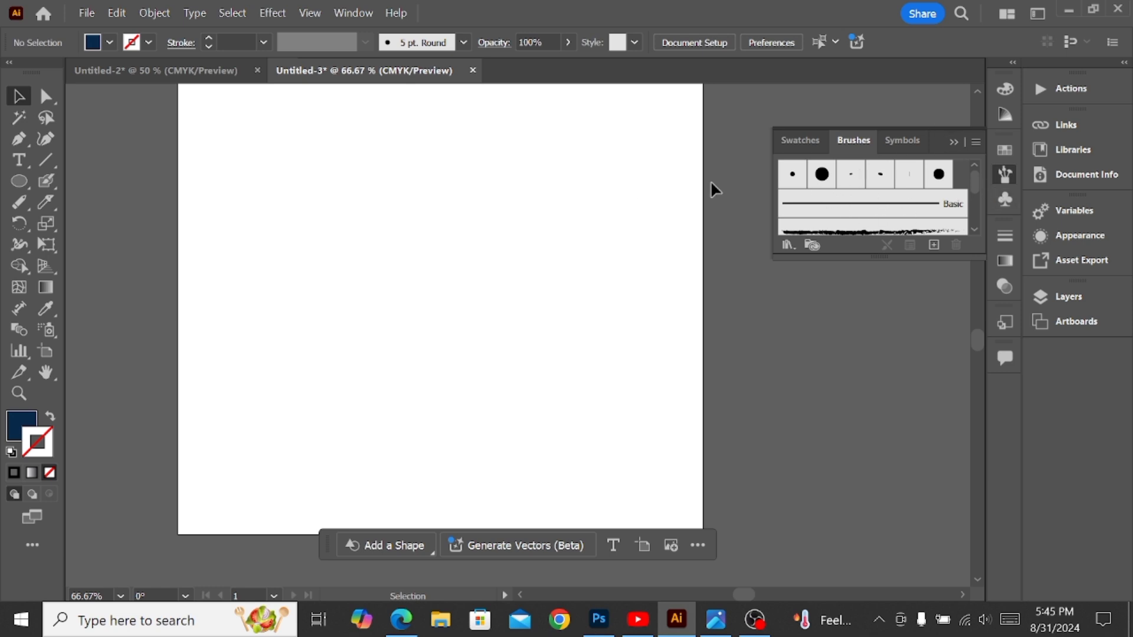
- Paint a short, gently curved rising stroke on the upper part of the artboard with the Paintbrush and the 5 pt. Round brush
{"action": "left_click", "coordinate": [49, 183]}
{"action": "left_click", "coordinate": [80, 178]}
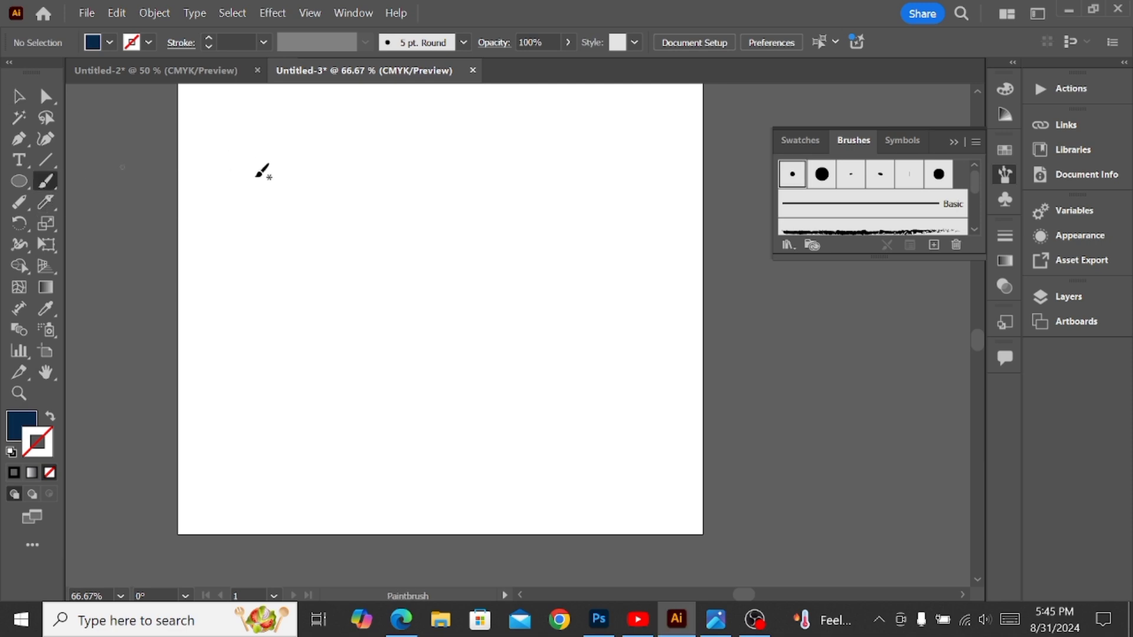
{"action": "left_click_drag", "start_coordinate": [249, 257], "coordinate": [389, 207]}
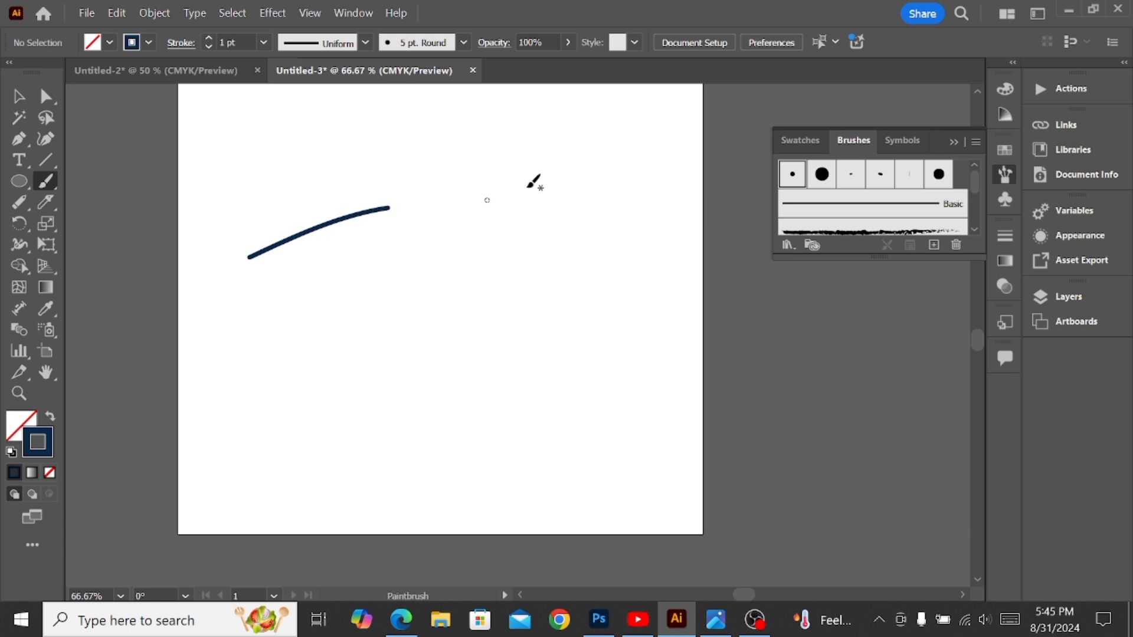
- Paint a long curved stroke and a short diagonal stroke beside the first one with the rough charcoal-like art brush
{"action": "mouse_move", "coordinate": [710, 128]}
{"action": "left_mouse_down"}
{"action": "mouse_move", "coordinate": [829, 256]}
{"action": "mouse_move", "coordinate": [877, 243]}
{"action": "mouse_move", "coordinate": [874, 227]}
{"action": "mouse_move", "coordinate": [846, 227]}
{"action": "left_mouse_up"}
{"action": "left_click", "coordinate": [880, 228]}
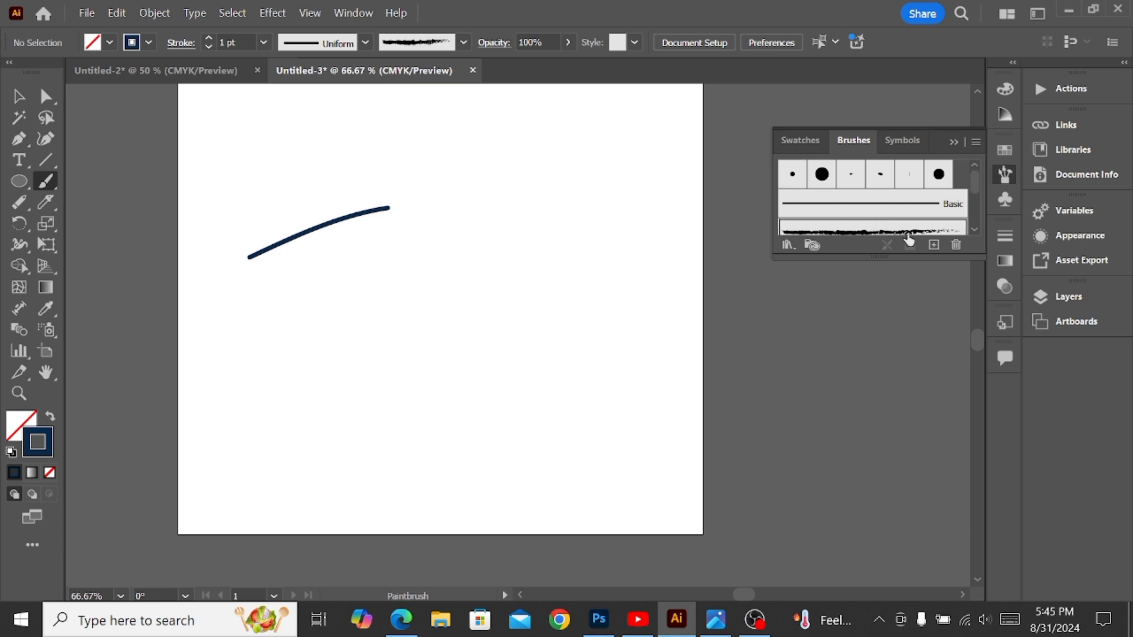
{"action": "left_click_drag", "start_coordinate": [526, 313], "coordinate": [580, 227]}
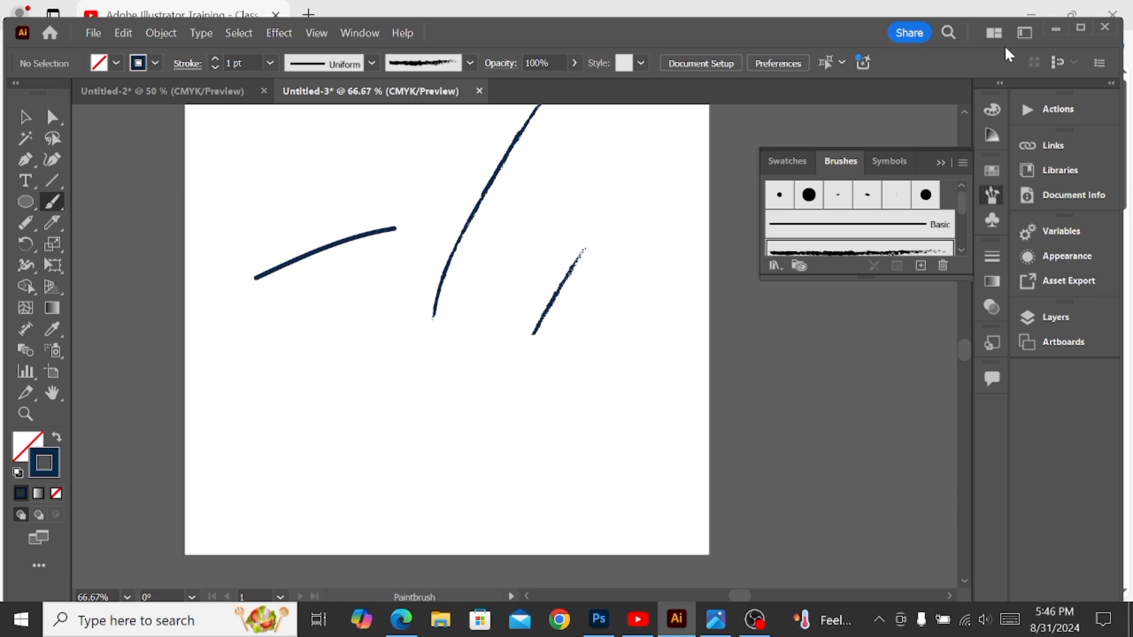
- Maximize the program window and collapse the Brushes panel
{"action": "left_click", "coordinate": [1081, 28]}
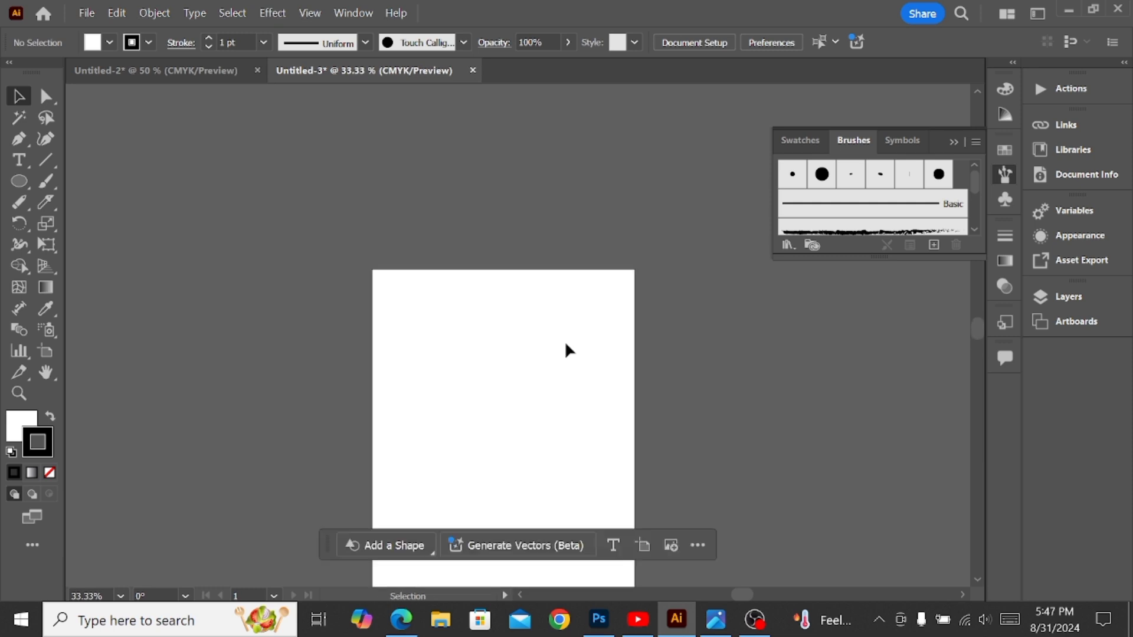
{"action": "left_click", "coordinate": [951, 139]}
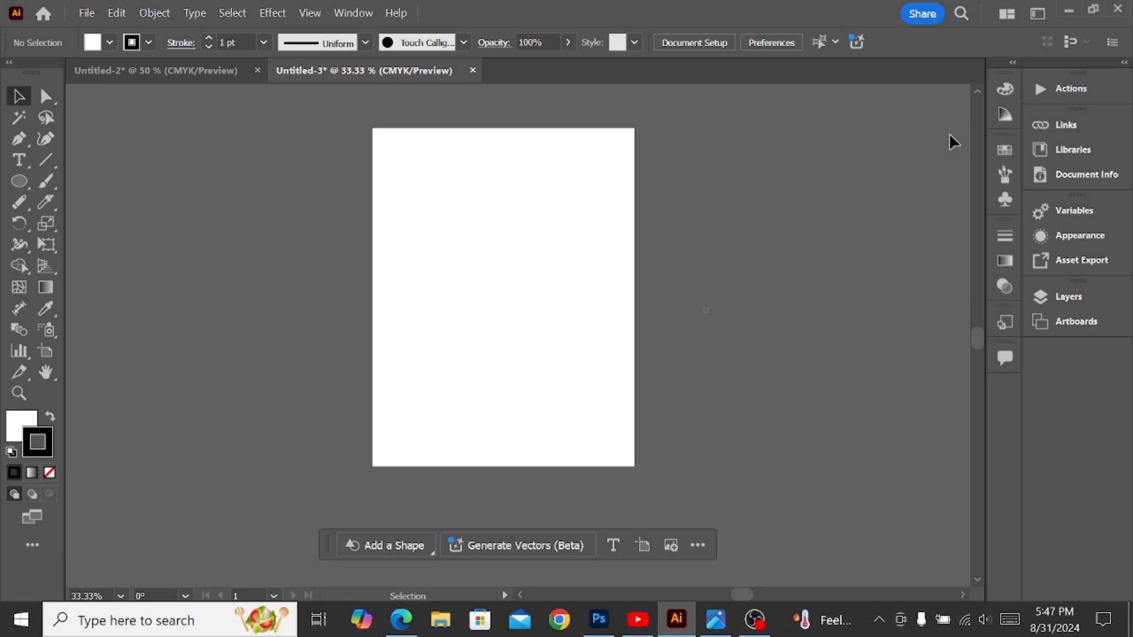